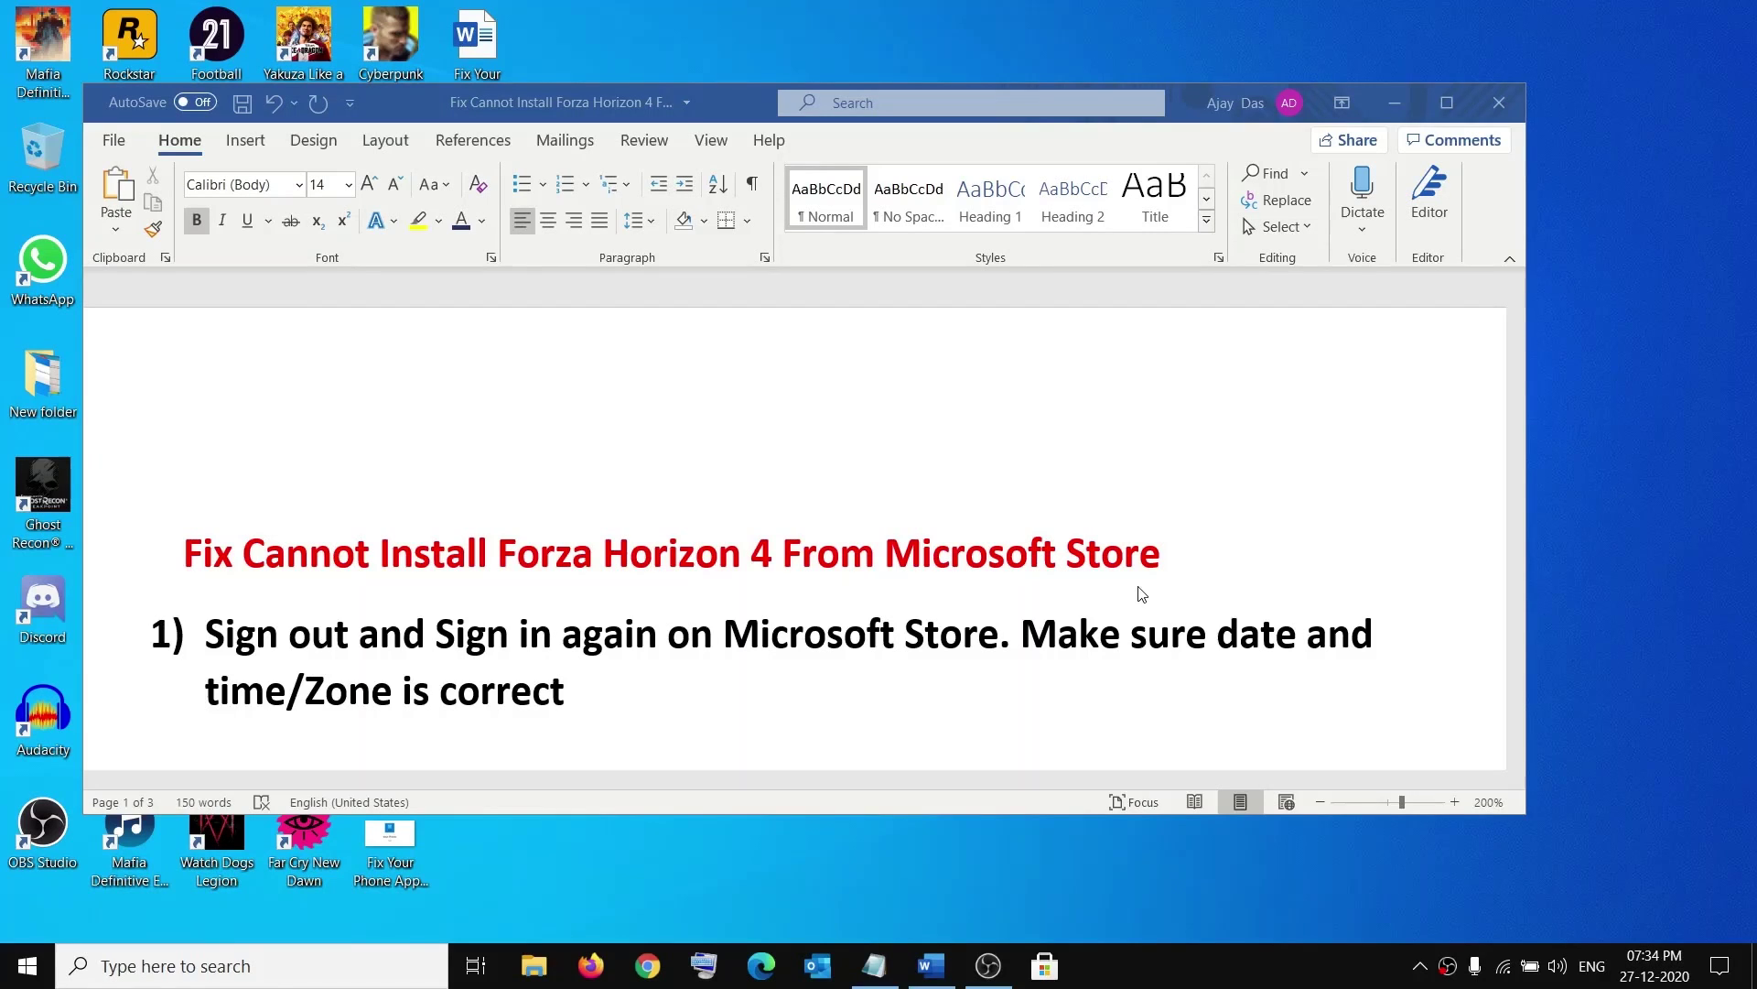
Highlight the 'Sign out and Sign in again on Microsoft Store' step in the Word guide.
{"action": "left_click", "coordinate": [339, 630]}
{"action": "left_click_drag", "start_coordinate": [272, 631], "coordinate": [998, 633]}
Sign out of the account in Microsoft Store.
{"action": "left_click", "coordinate": [1044, 966]}
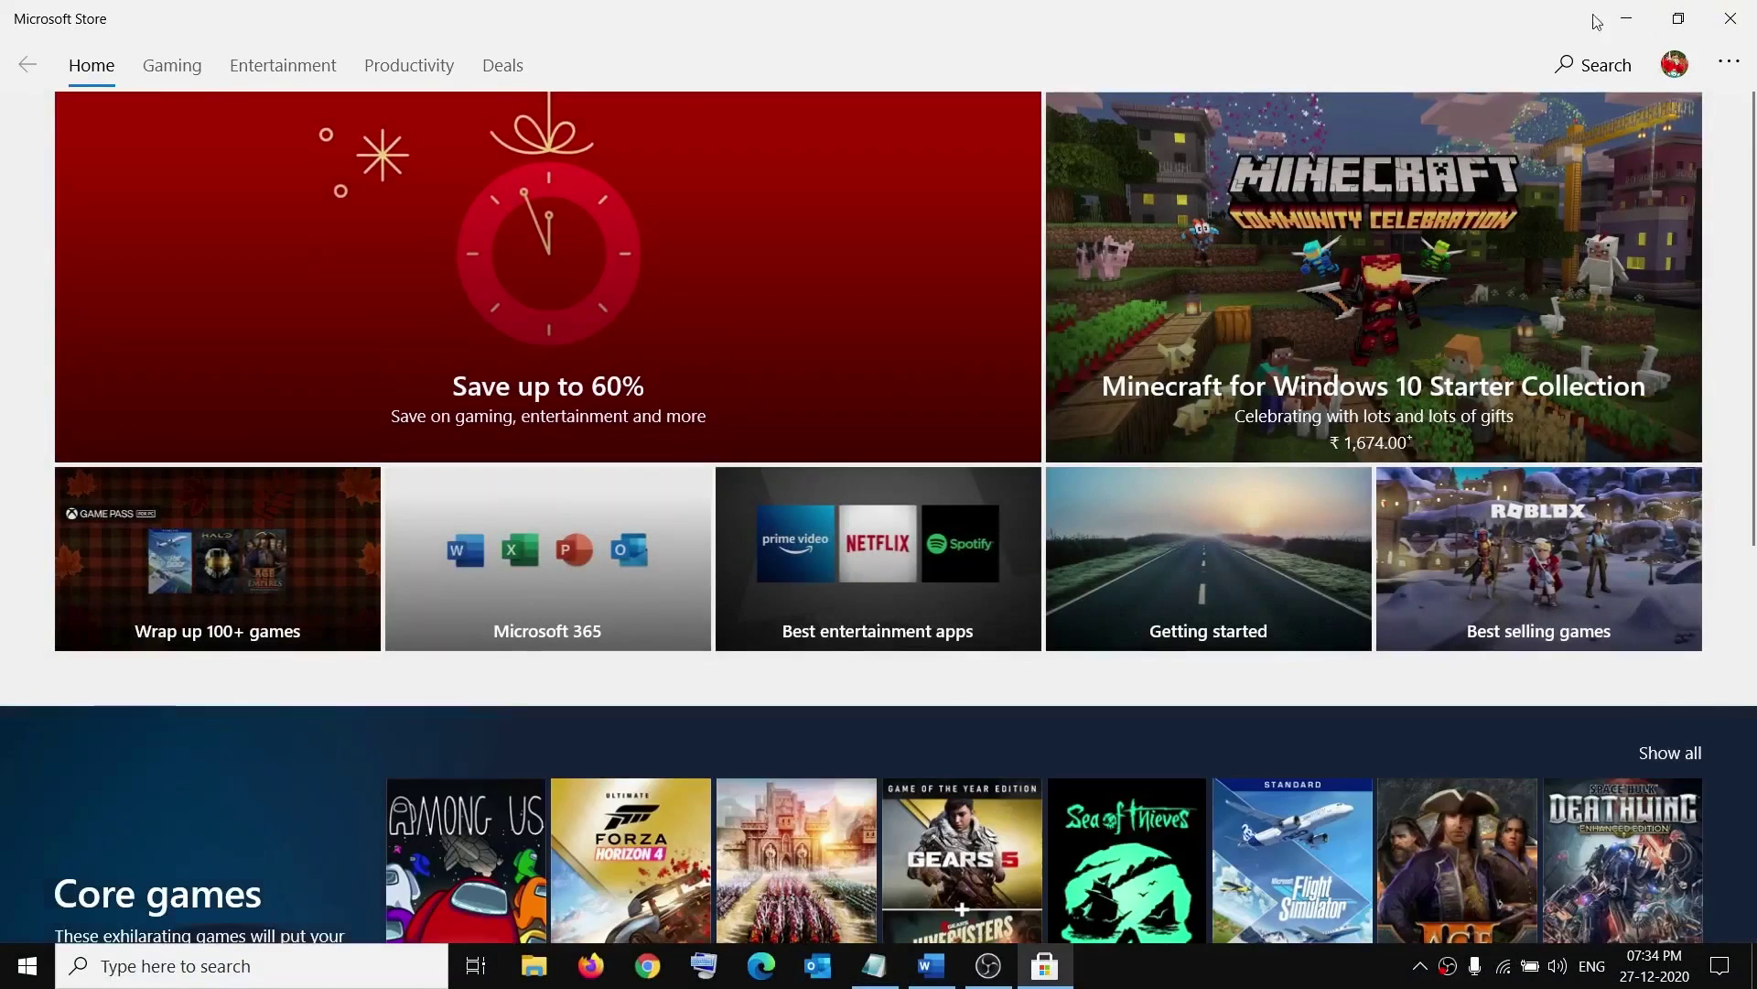
{"action": "left_click", "coordinate": [1675, 68]}
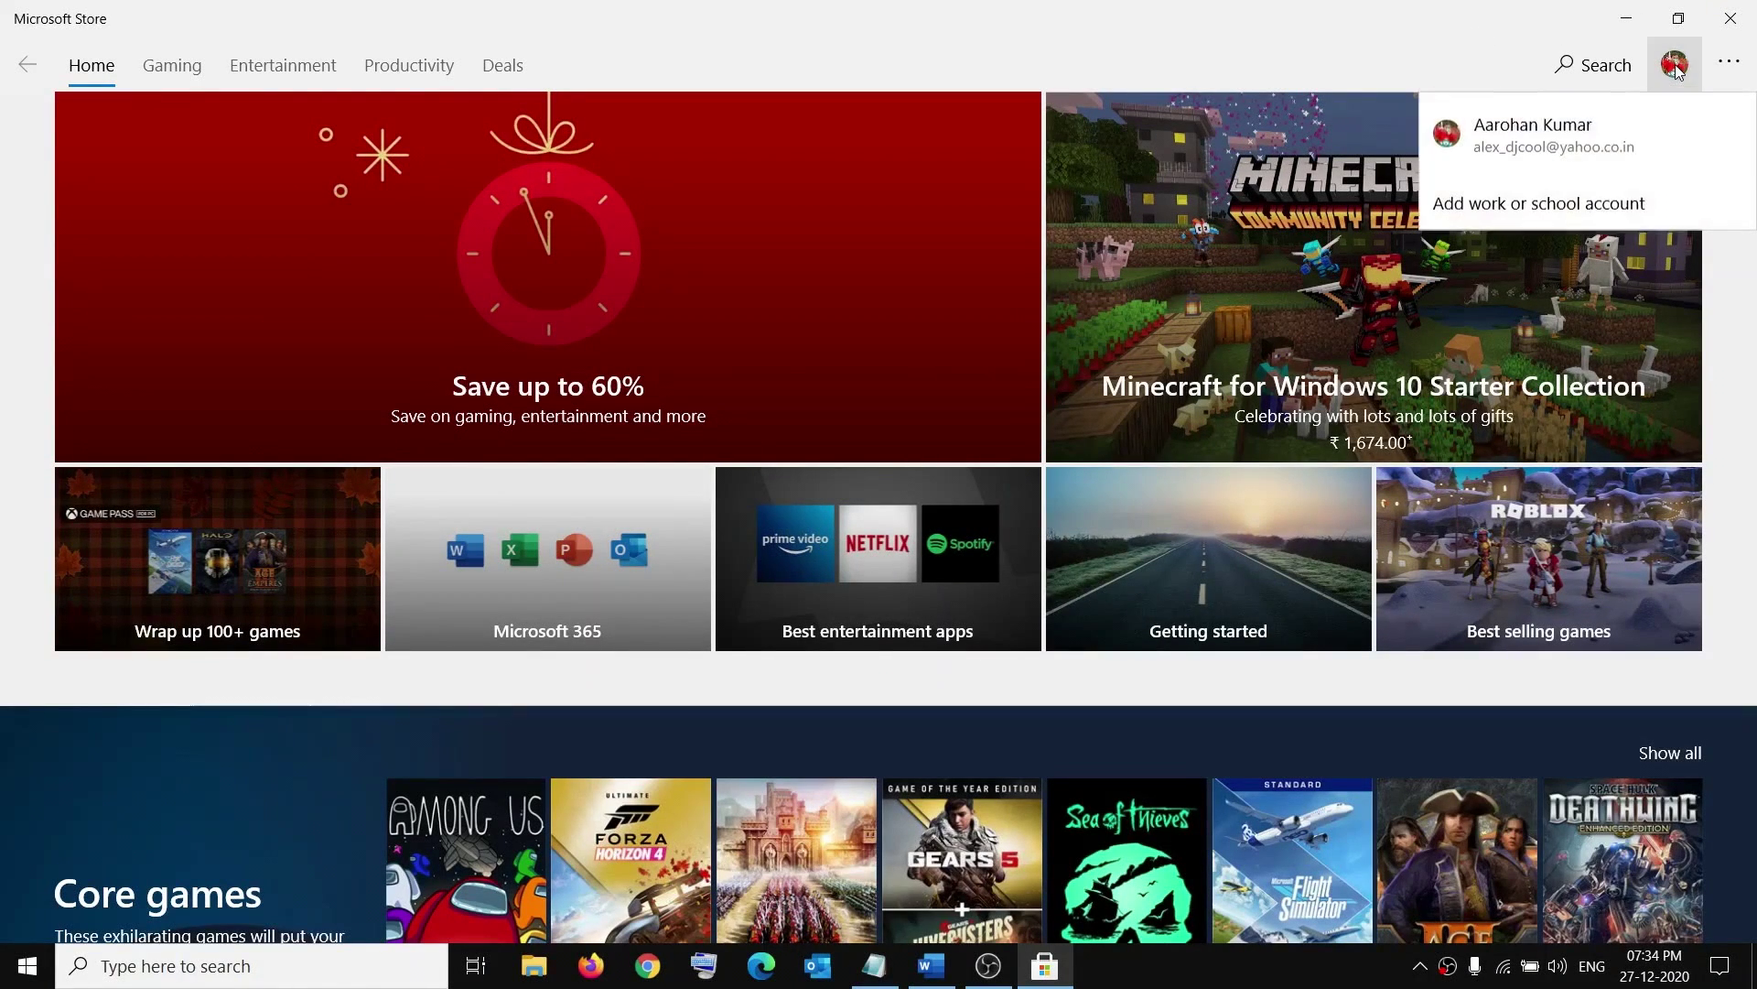
{"action": "left_click", "coordinate": [1566, 142]}
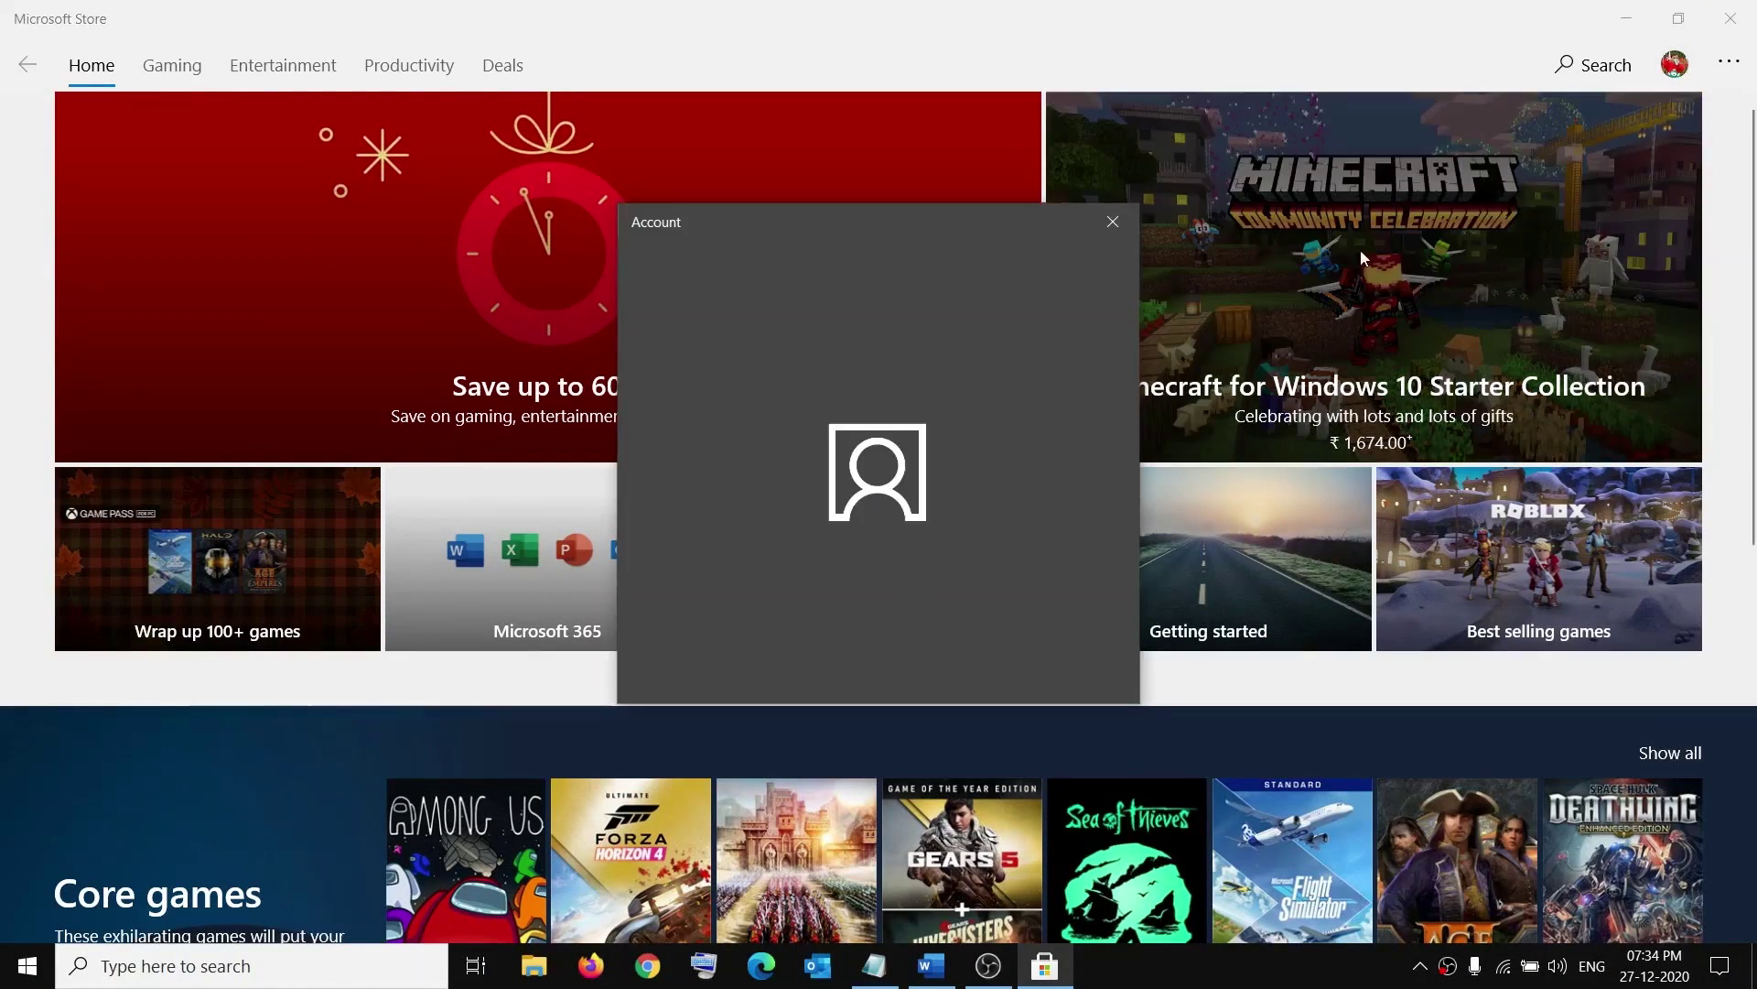
{"action": "left_click", "coordinate": [729, 371]}
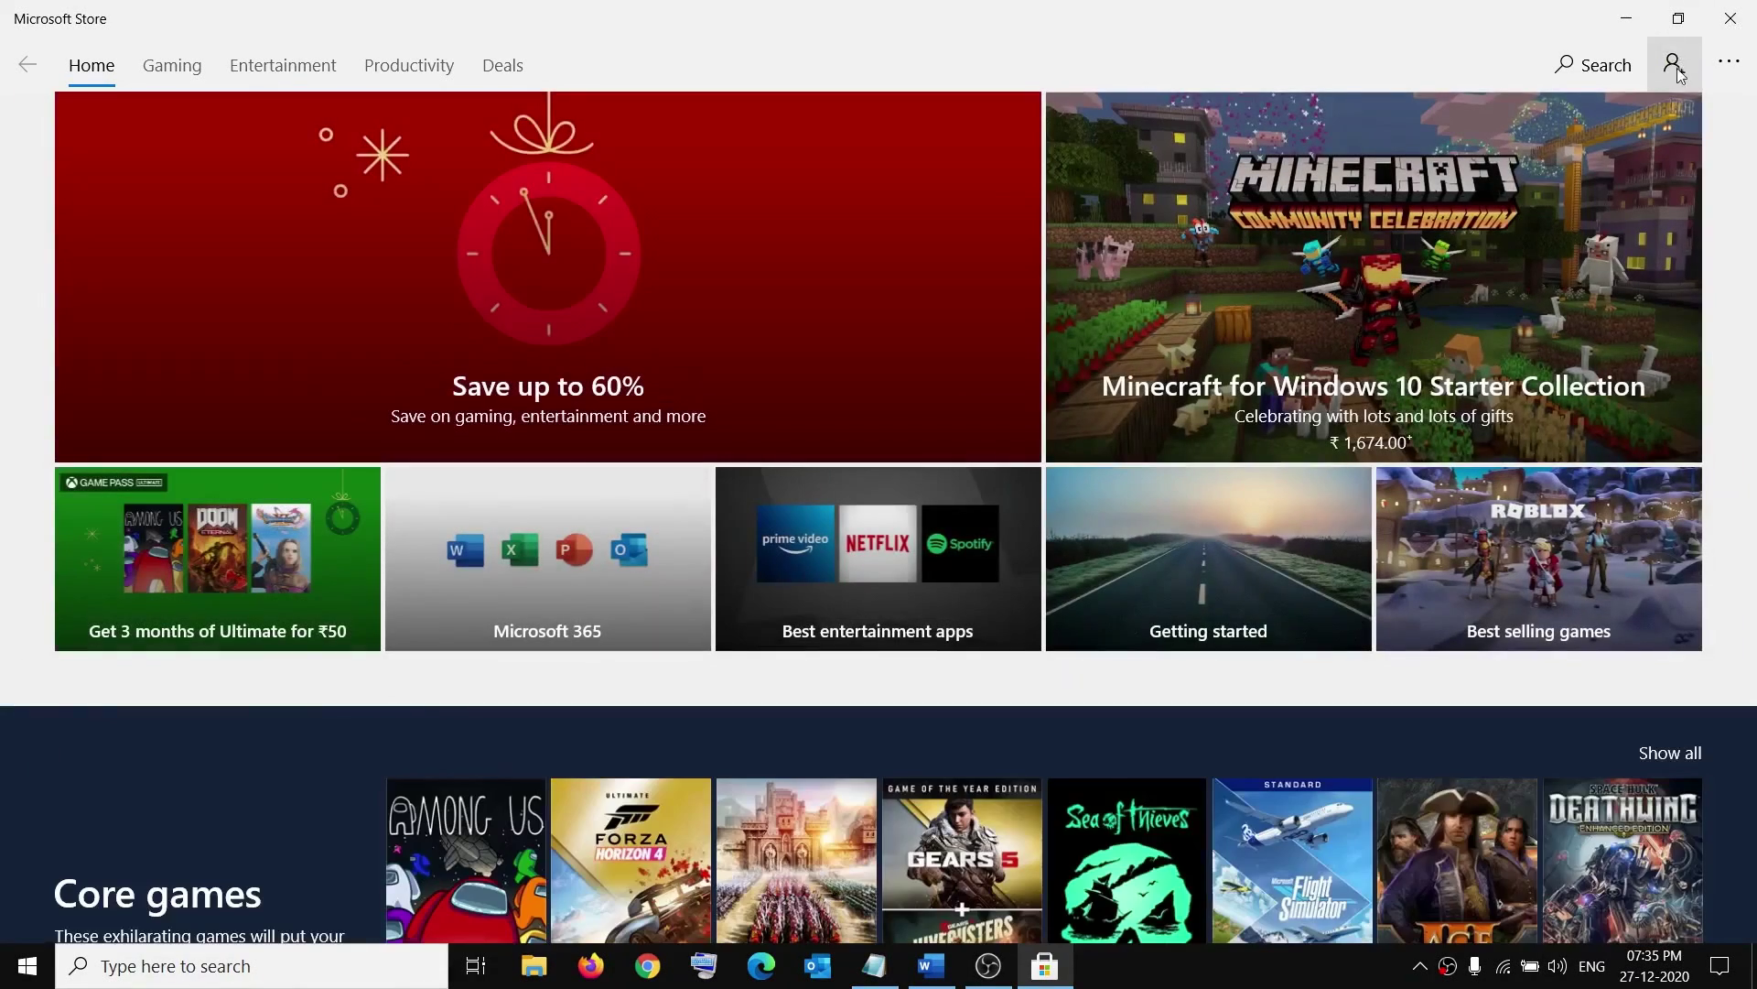
Sign back in to Microsoft Store with the account PIN, then minimize the Store.
{"action": "left_click", "coordinate": [1678, 67]}
{"action": "left_click", "coordinate": [1509, 156]}
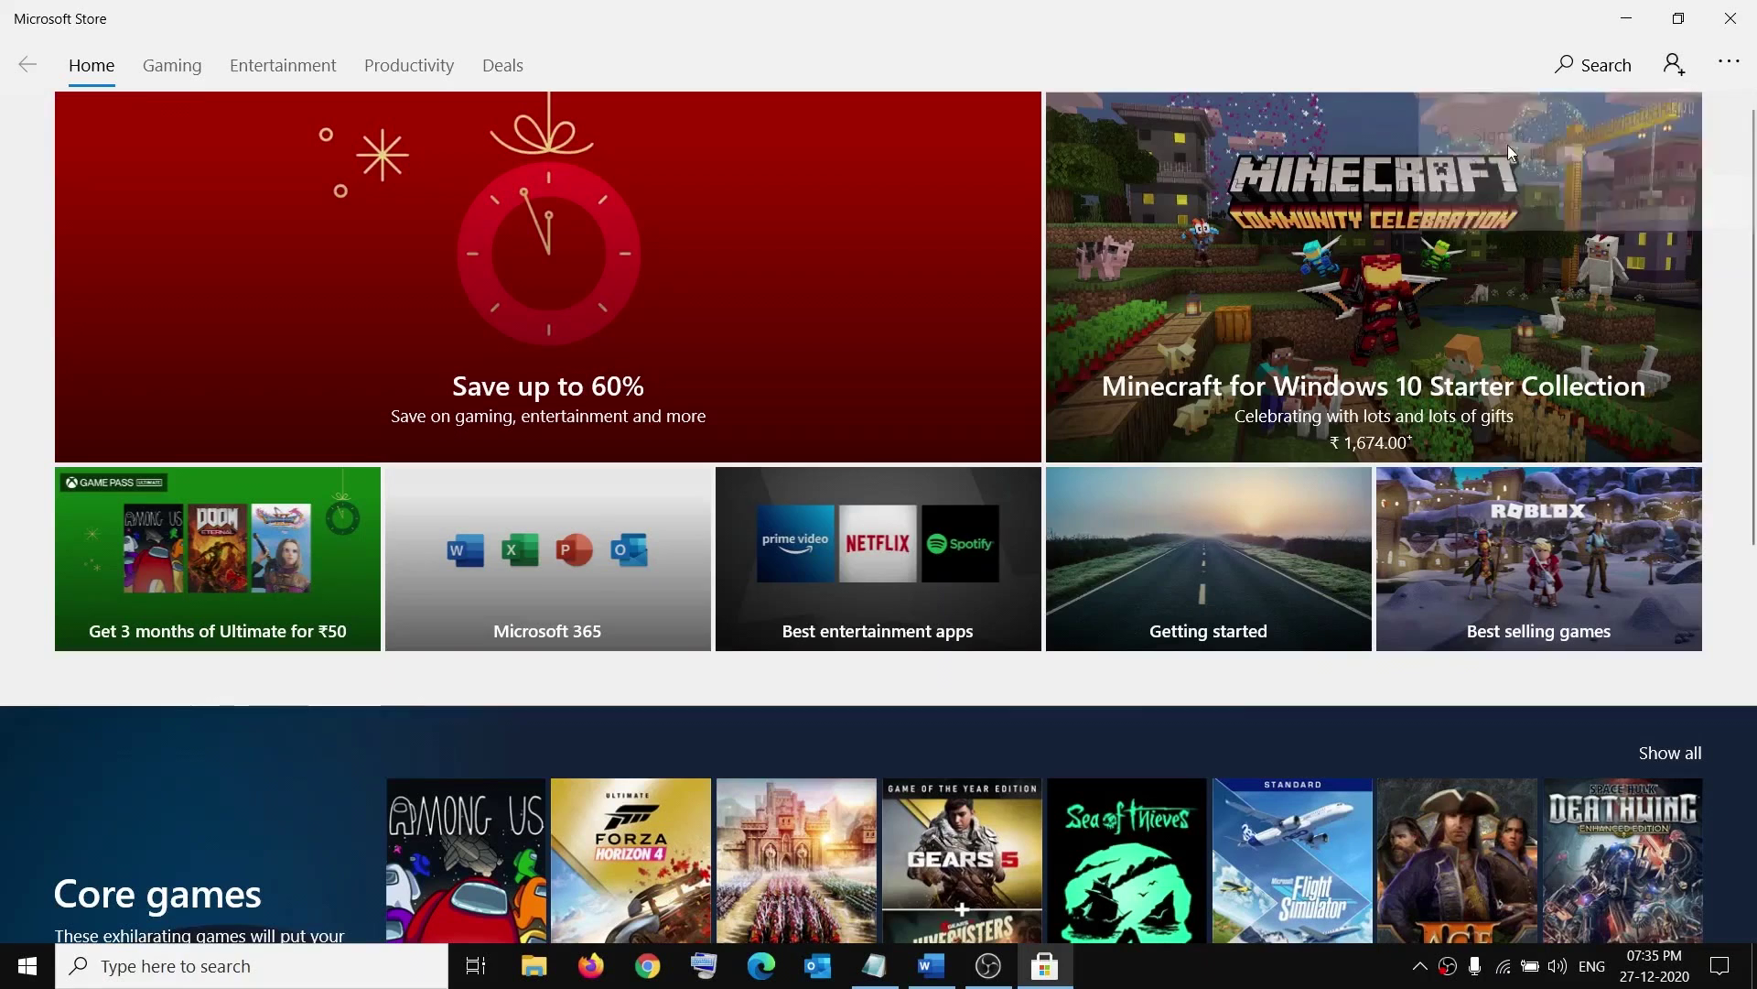
{"action": "left_click", "coordinate": [745, 348]}
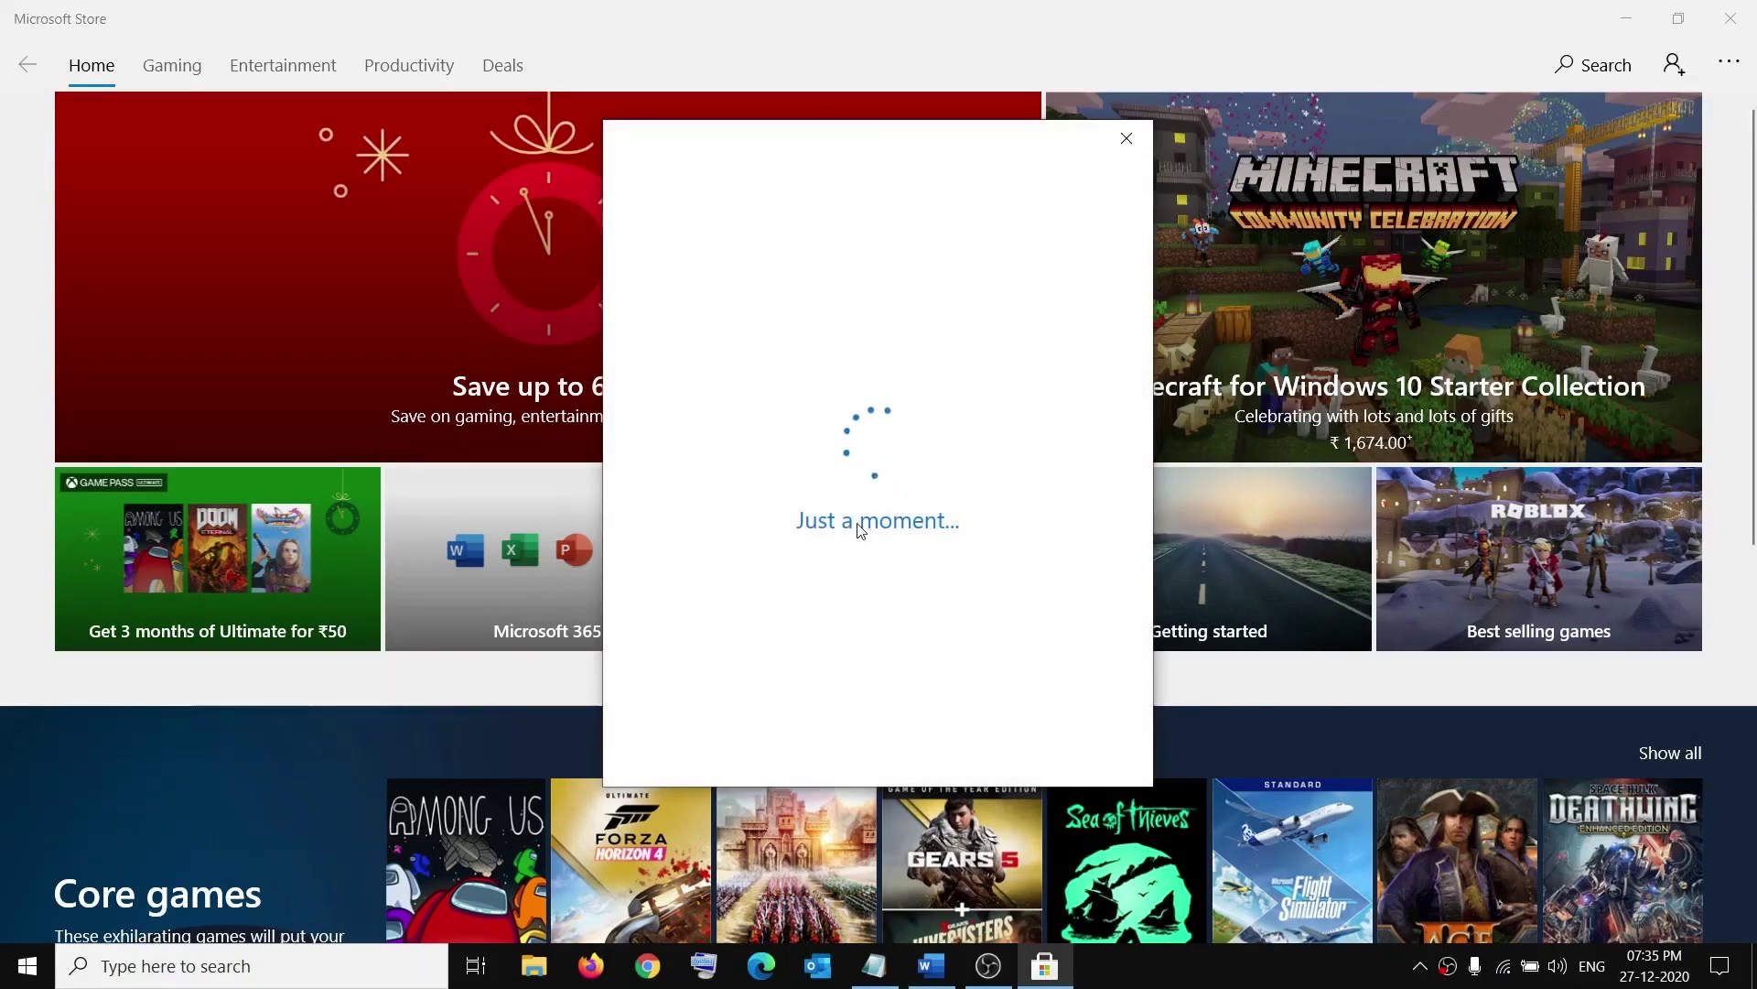
{"action": "type", "text": "****"}
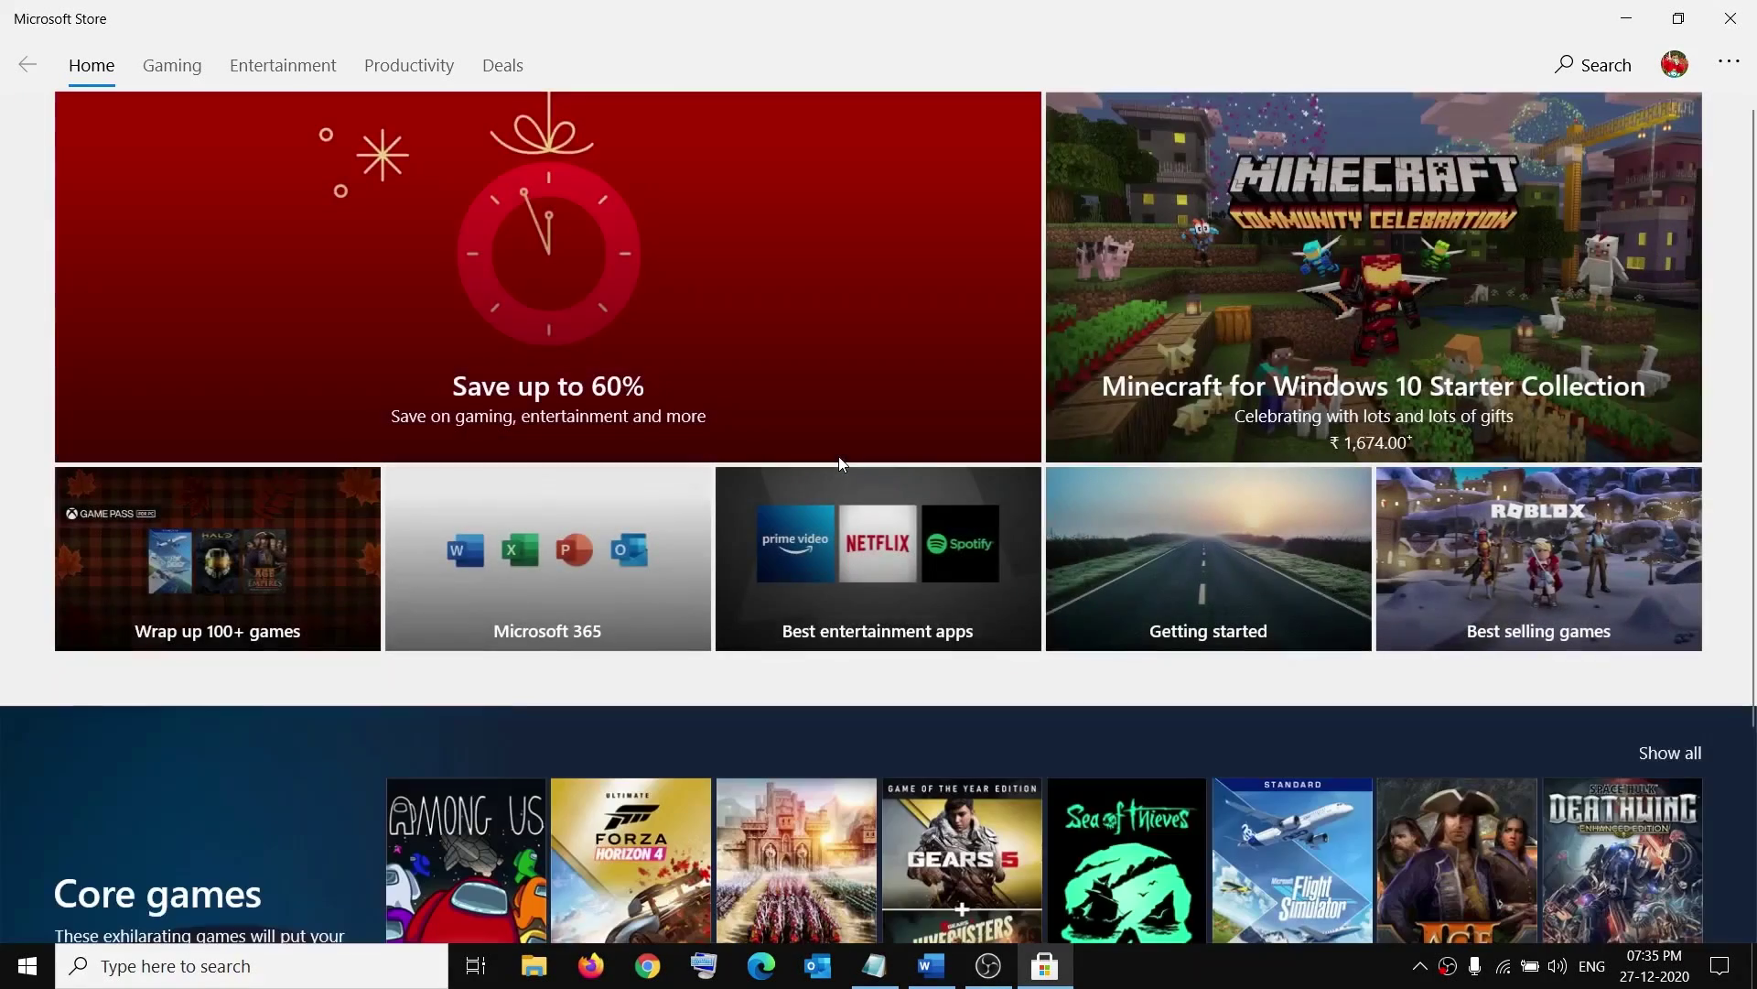
{"action": "left_click", "coordinate": [1627, 19]}
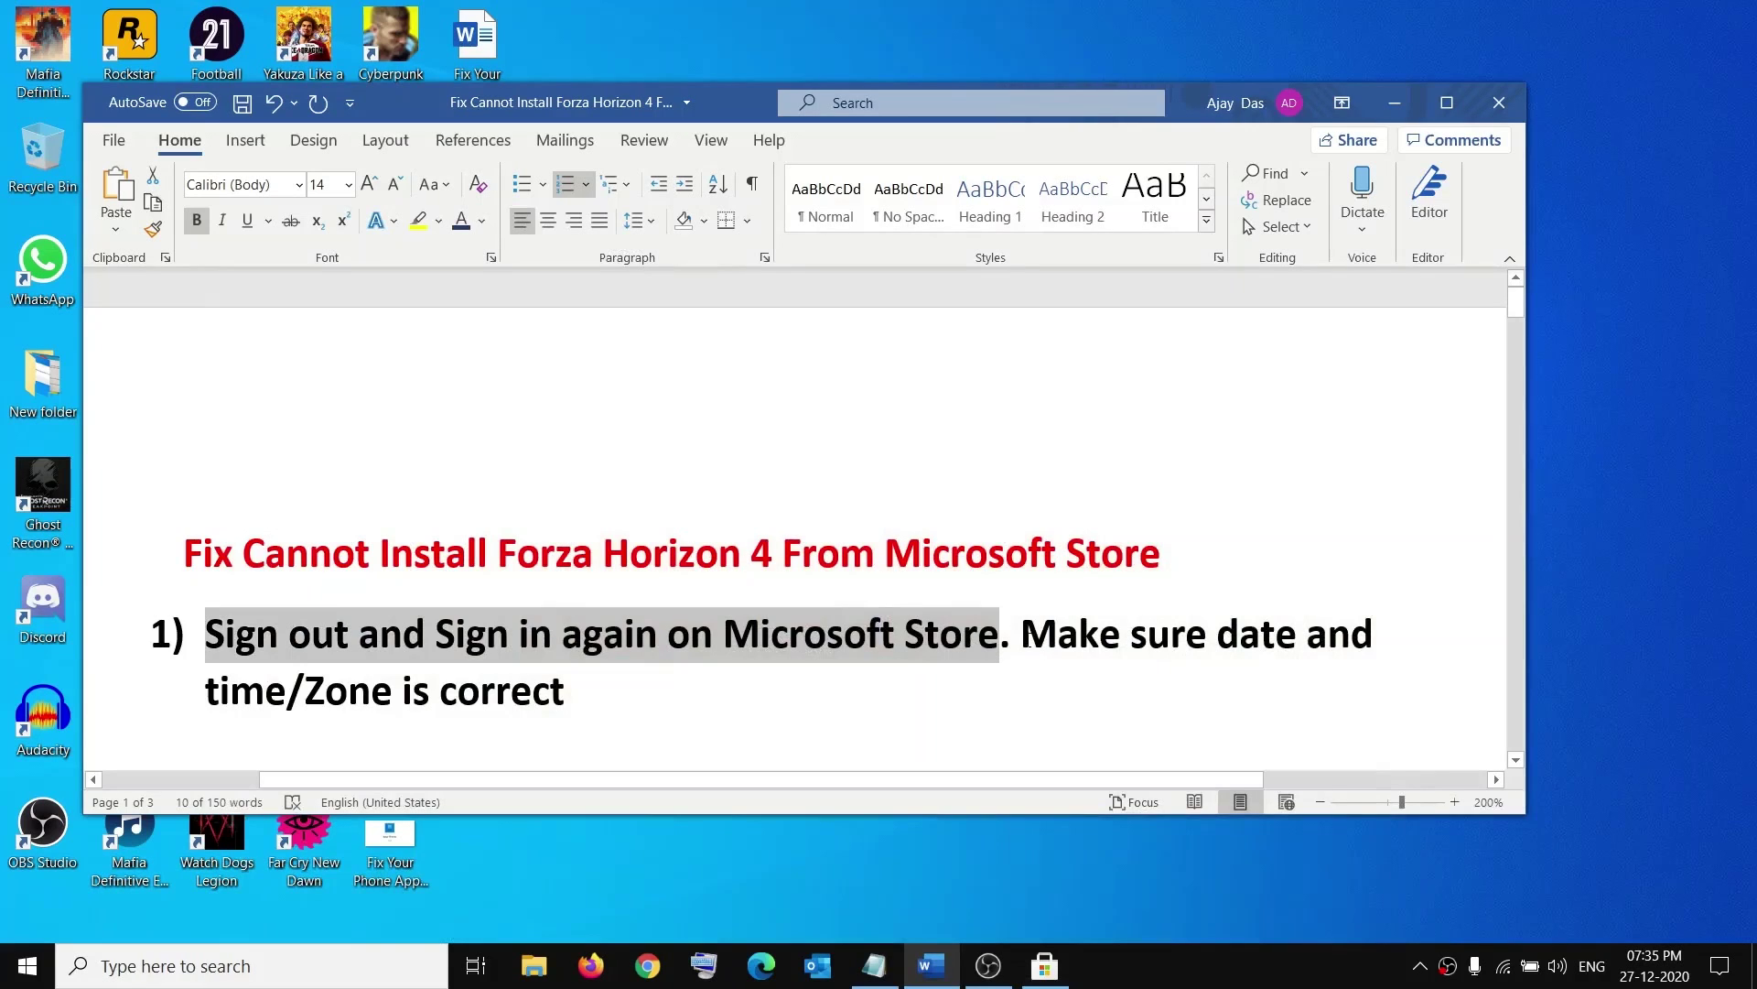
Turn Set time automatically and Set time zone automatically off and back on, then close Settings.
{"action": "left_click_drag", "start_coordinate": [1025, 633], "coordinate": [678, 701]}
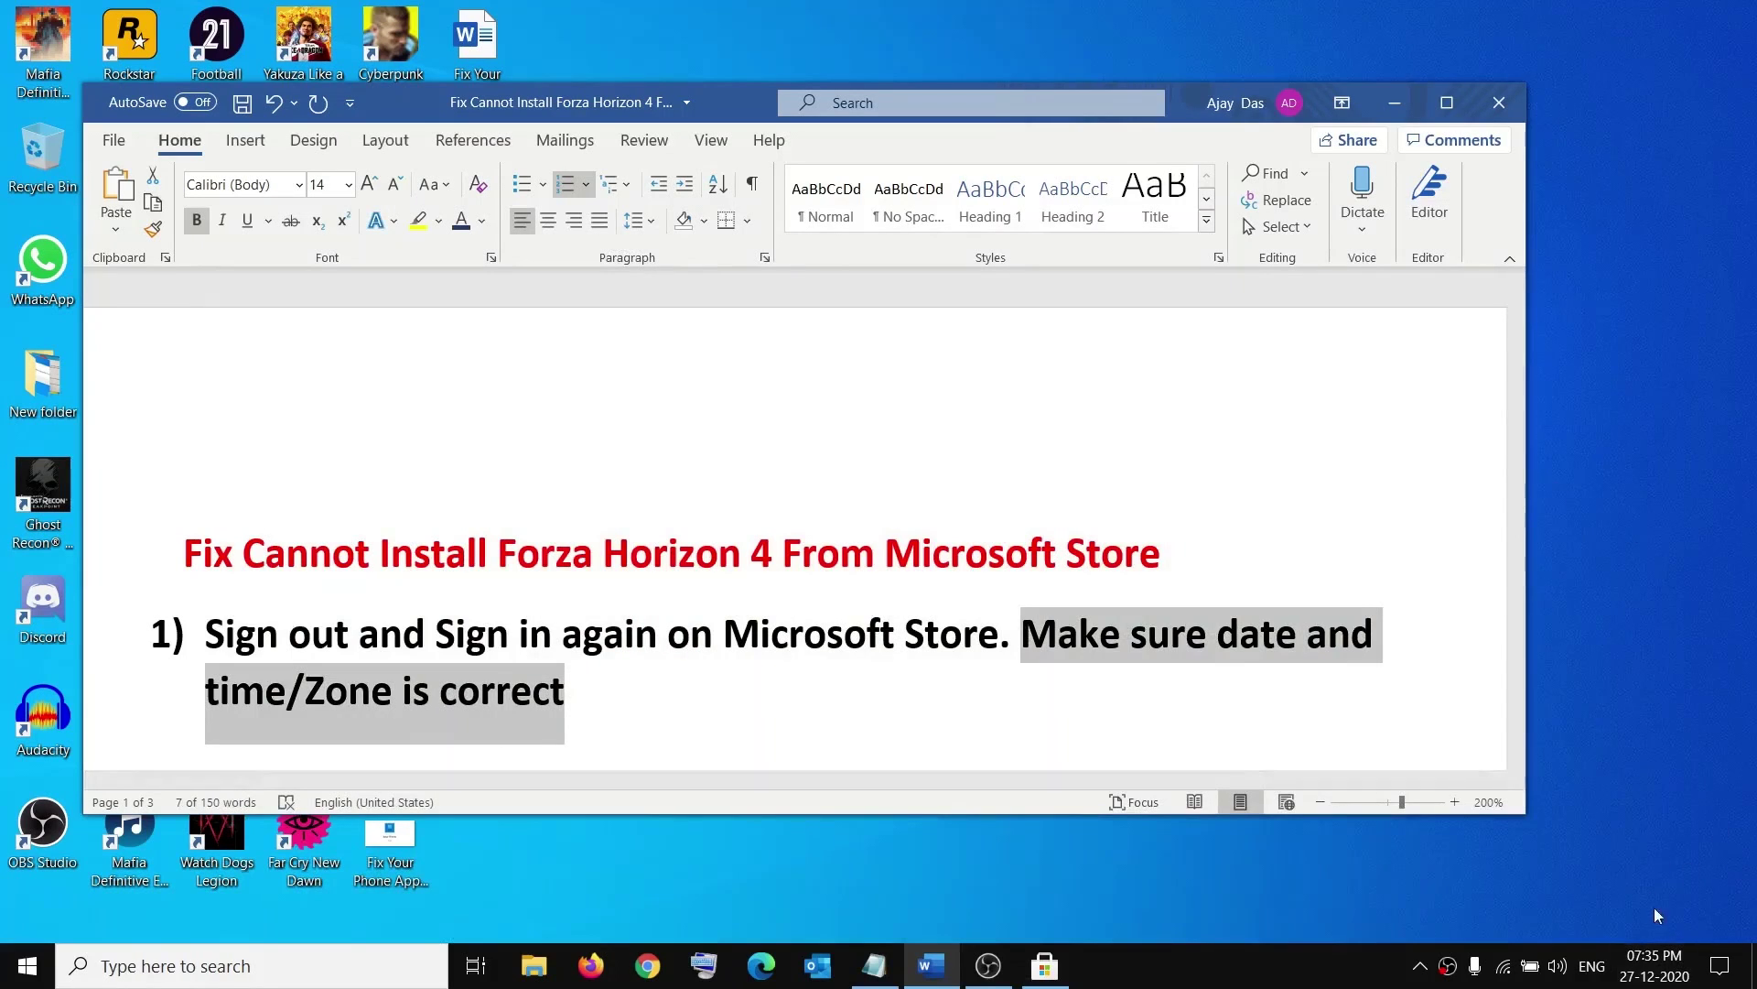
{"action": "right_click", "coordinate": [1650, 979]}
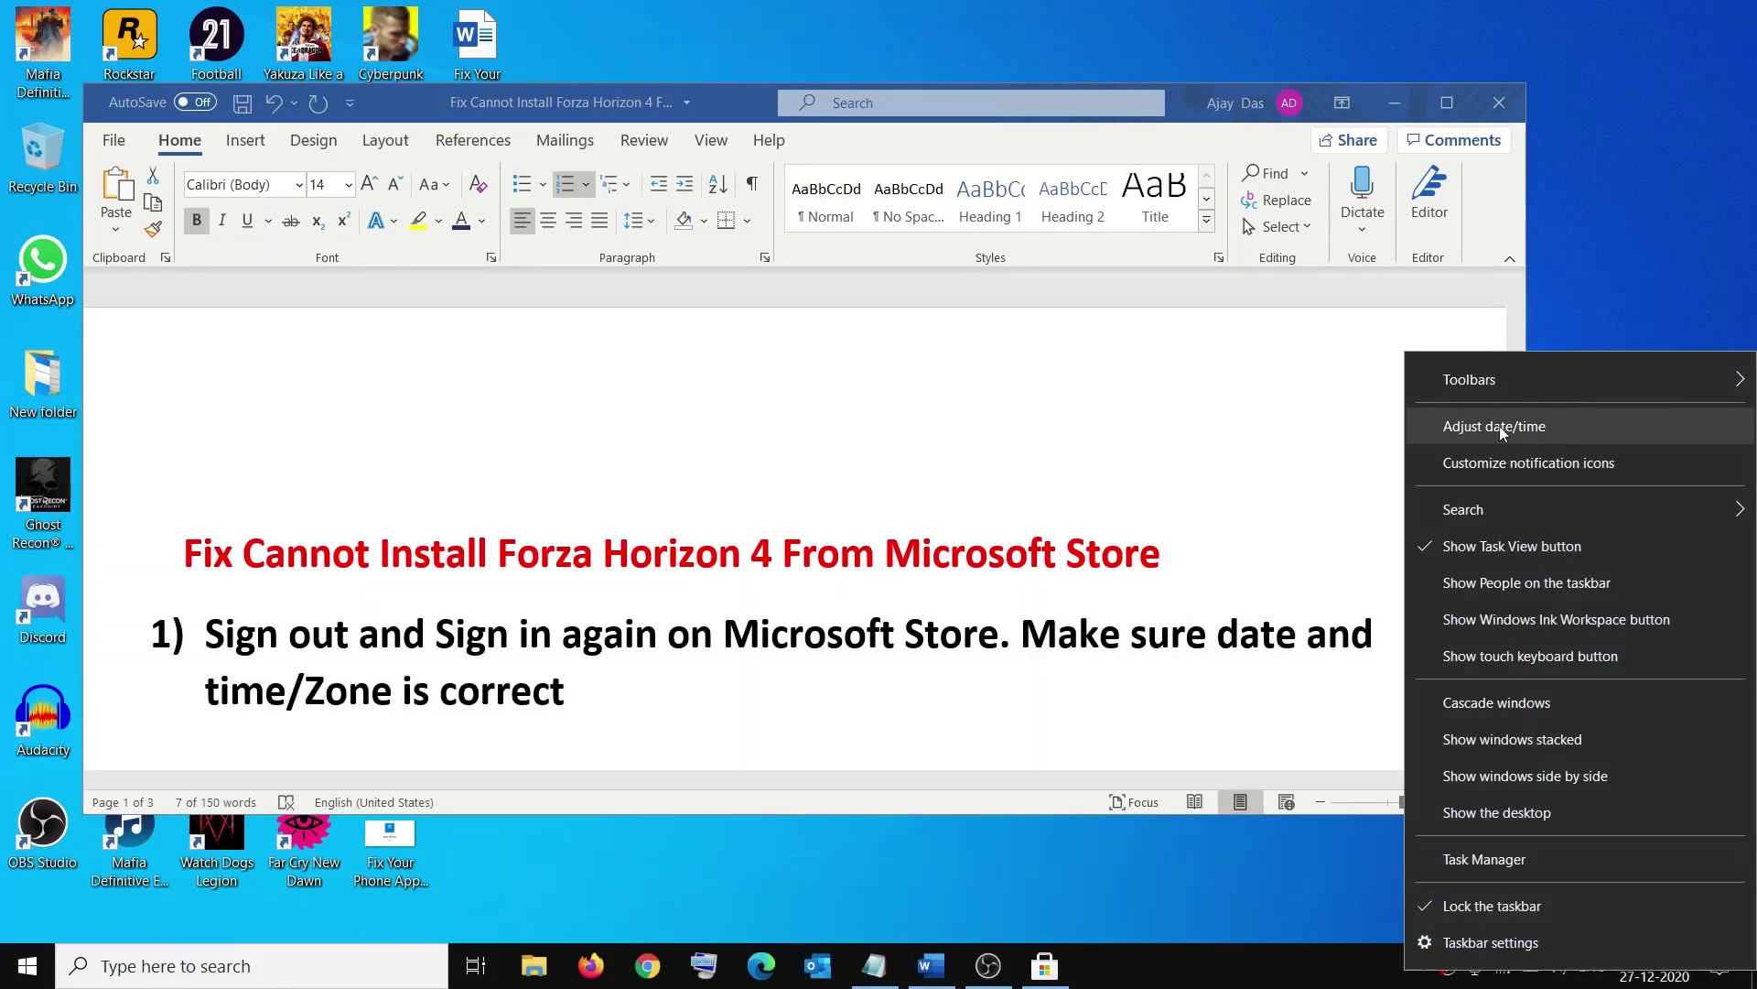
{"action": "left_click", "coordinate": [1512, 426]}
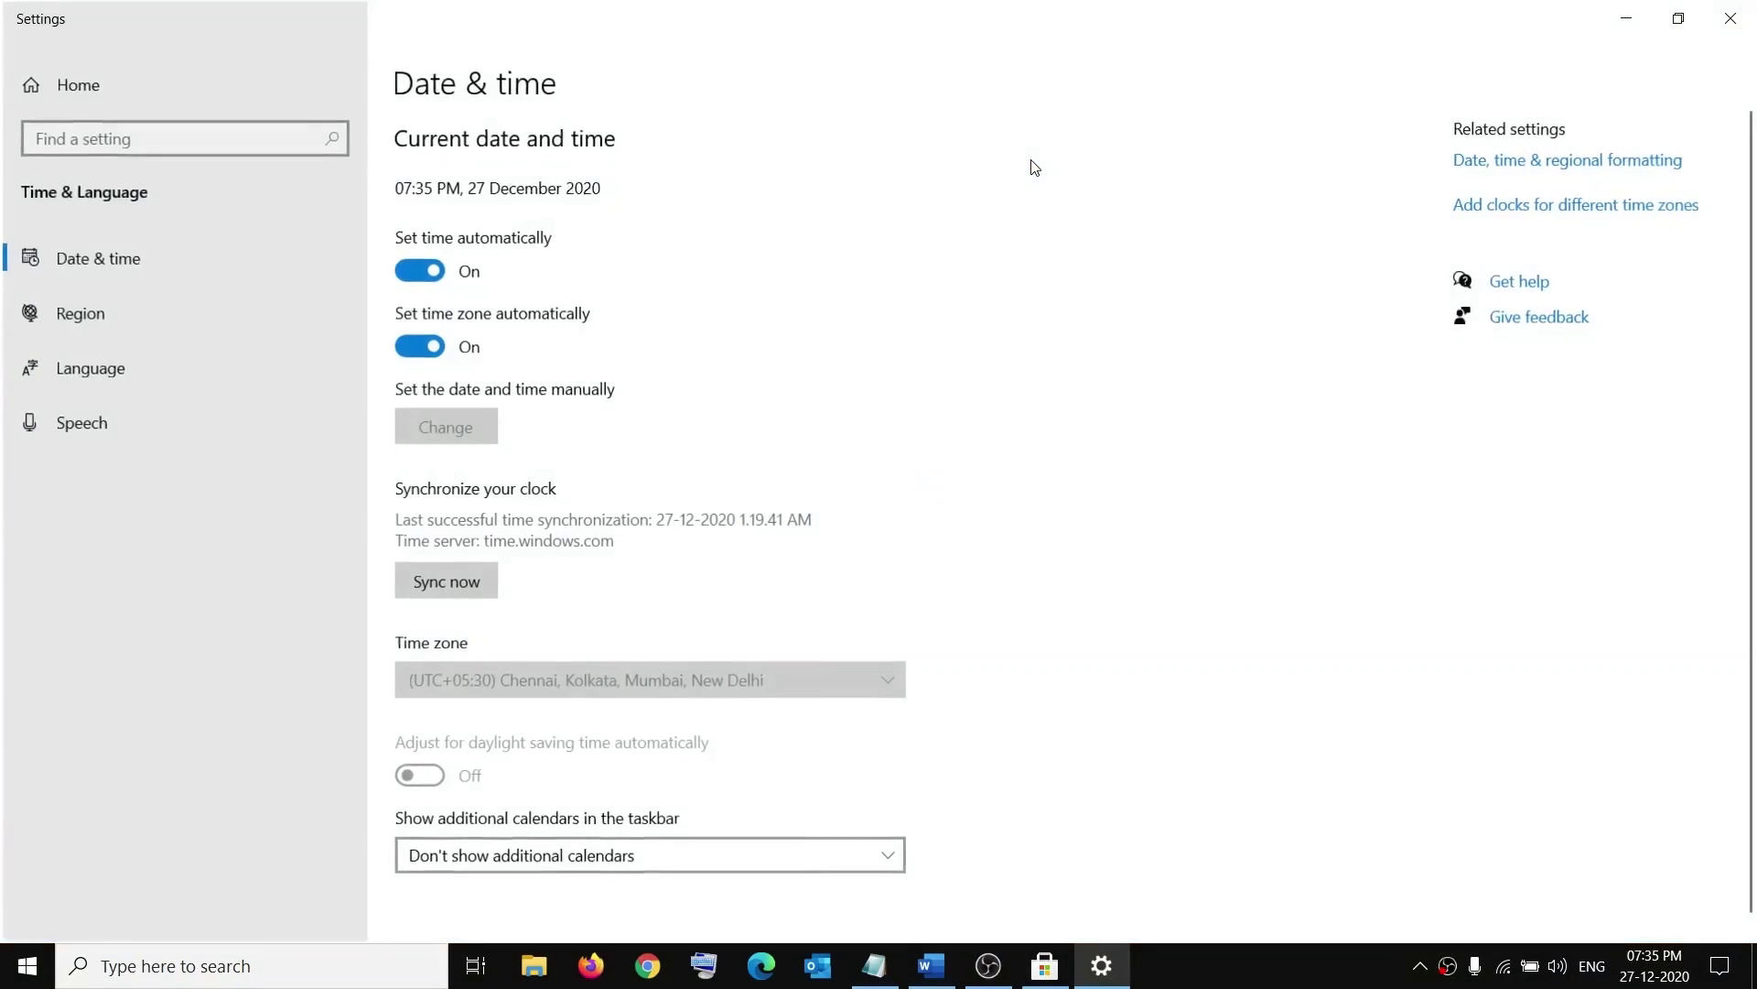
{"action": "left_click", "coordinate": [417, 271]}
{"action": "left_click", "coordinate": [418, 347]}
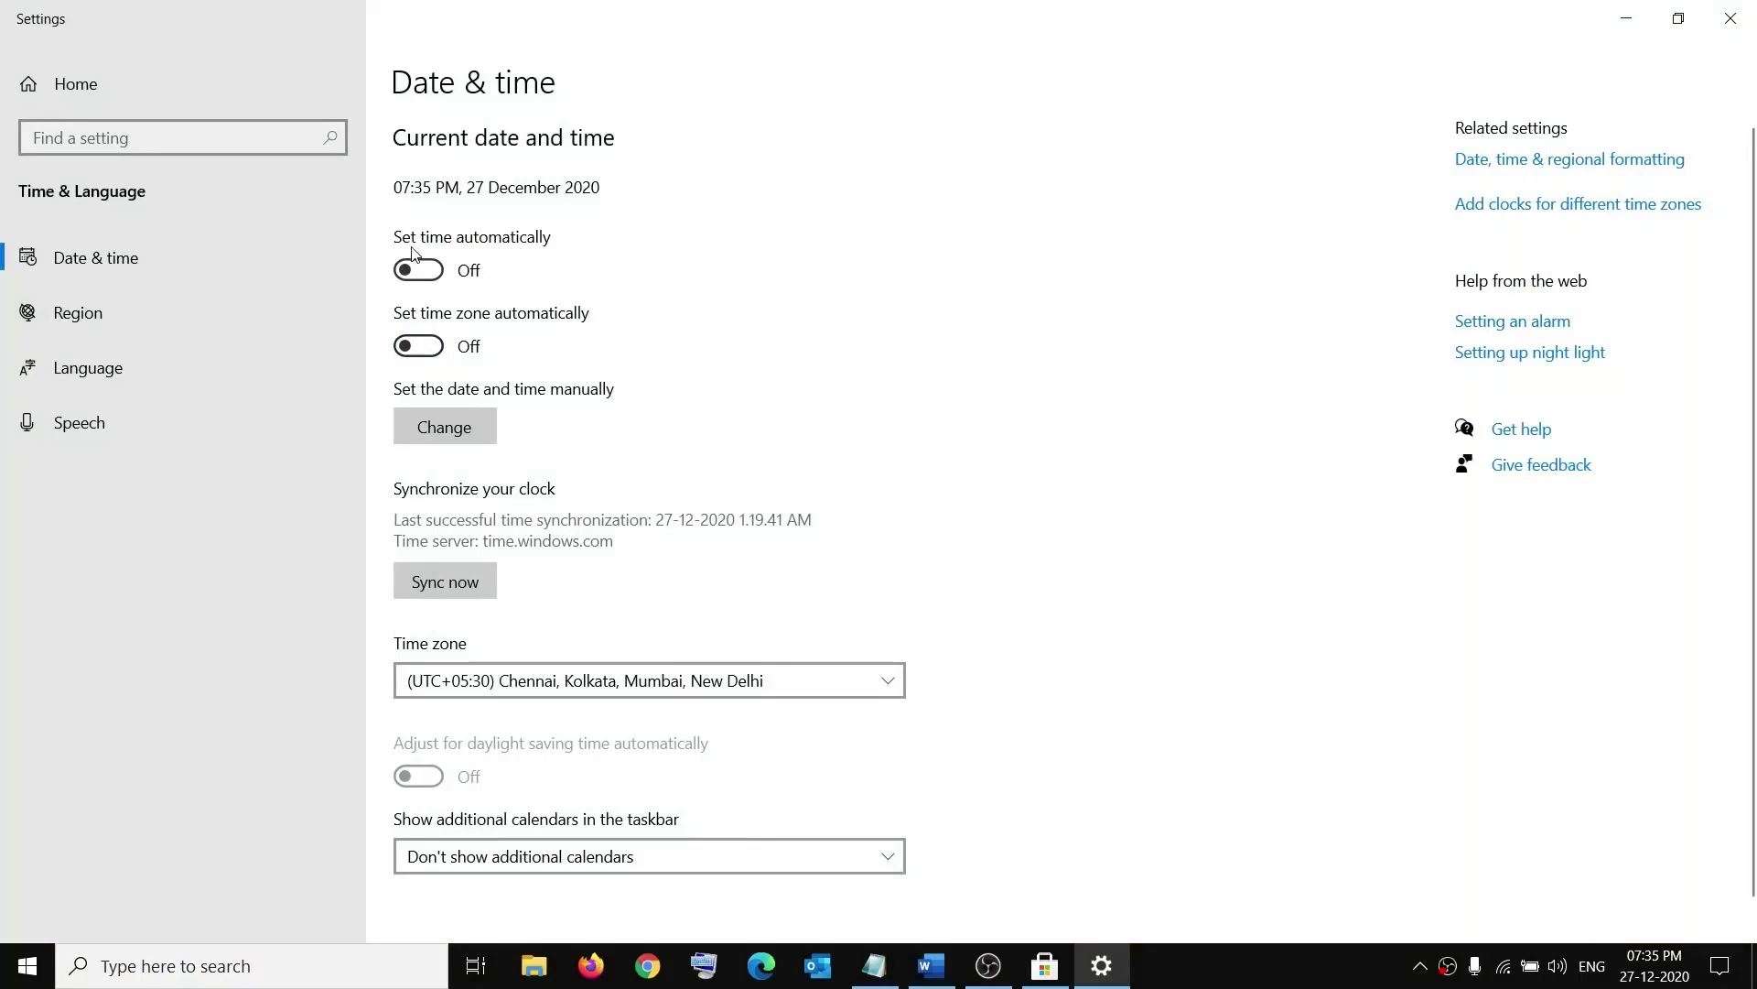
{"action": "left_click", "coordinate": [434, 270]}
{"action": "left_click", "coordinate": [418, 347]}
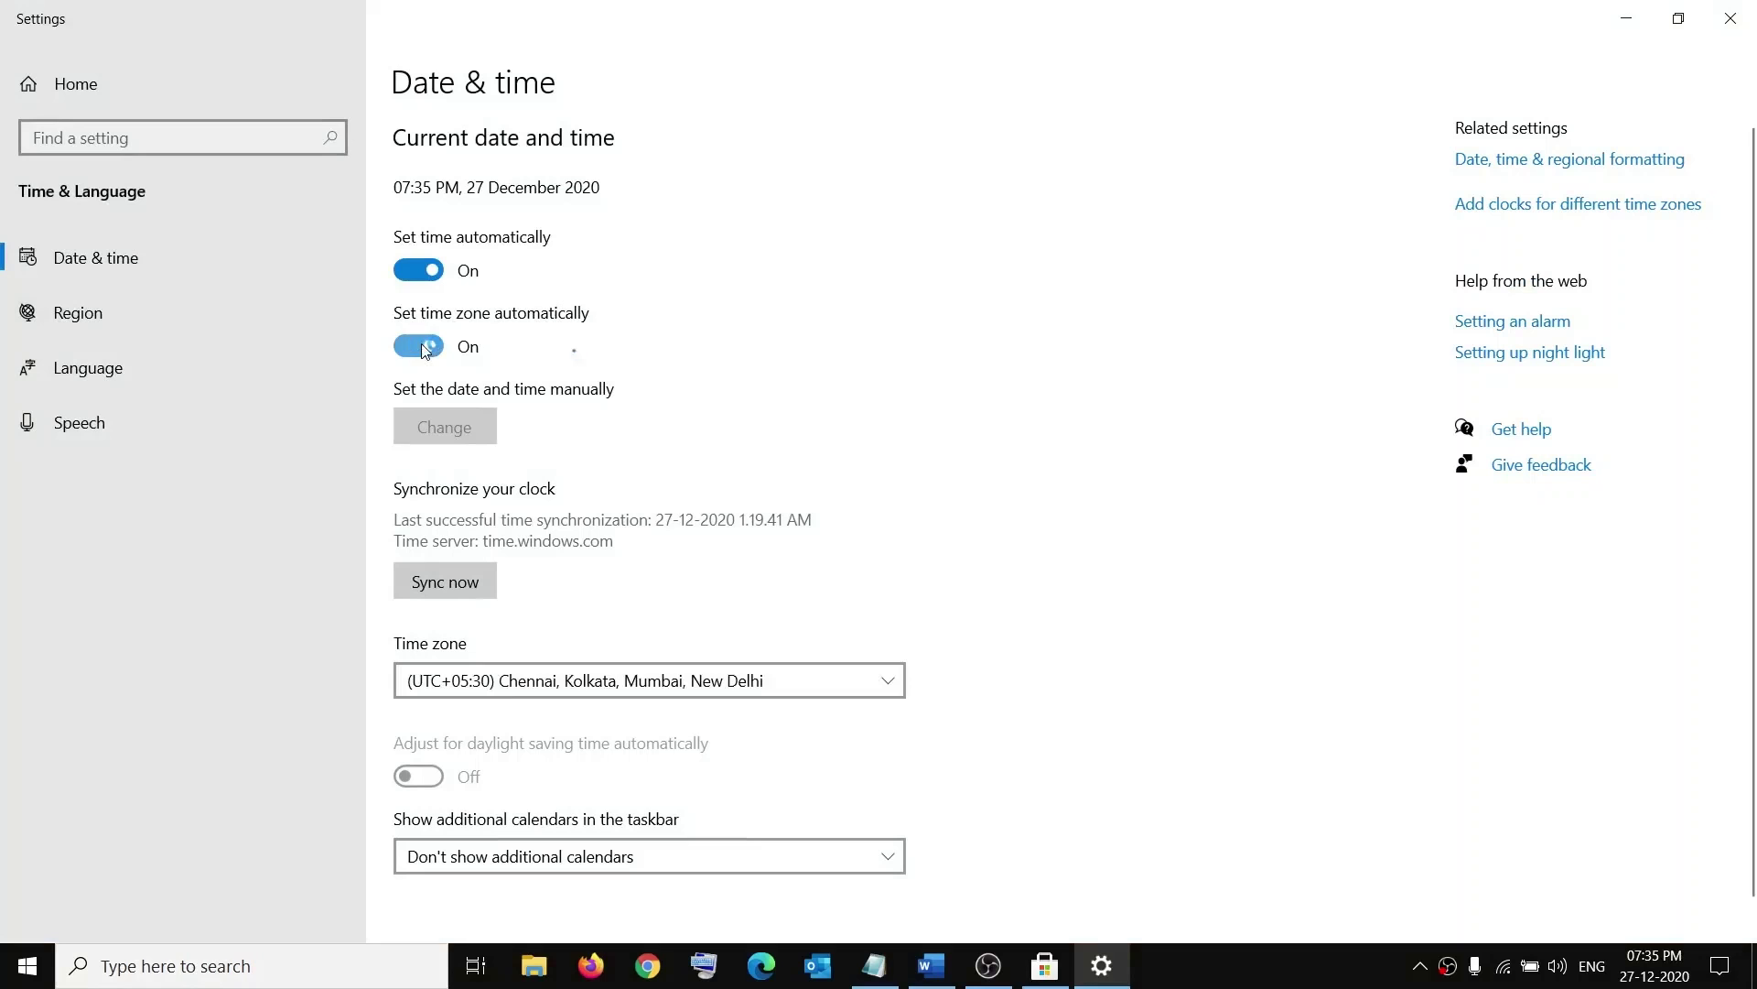
{"action": "left_click", "coordinate": [1733, 25]}
Run the Windows Store Apps troubleshooter from Update & Security's Additional troubleshooters.
{"action": "scroll", "coordinate": [636, 637], "scroll_direction": "down", "scroll_amount": 3}
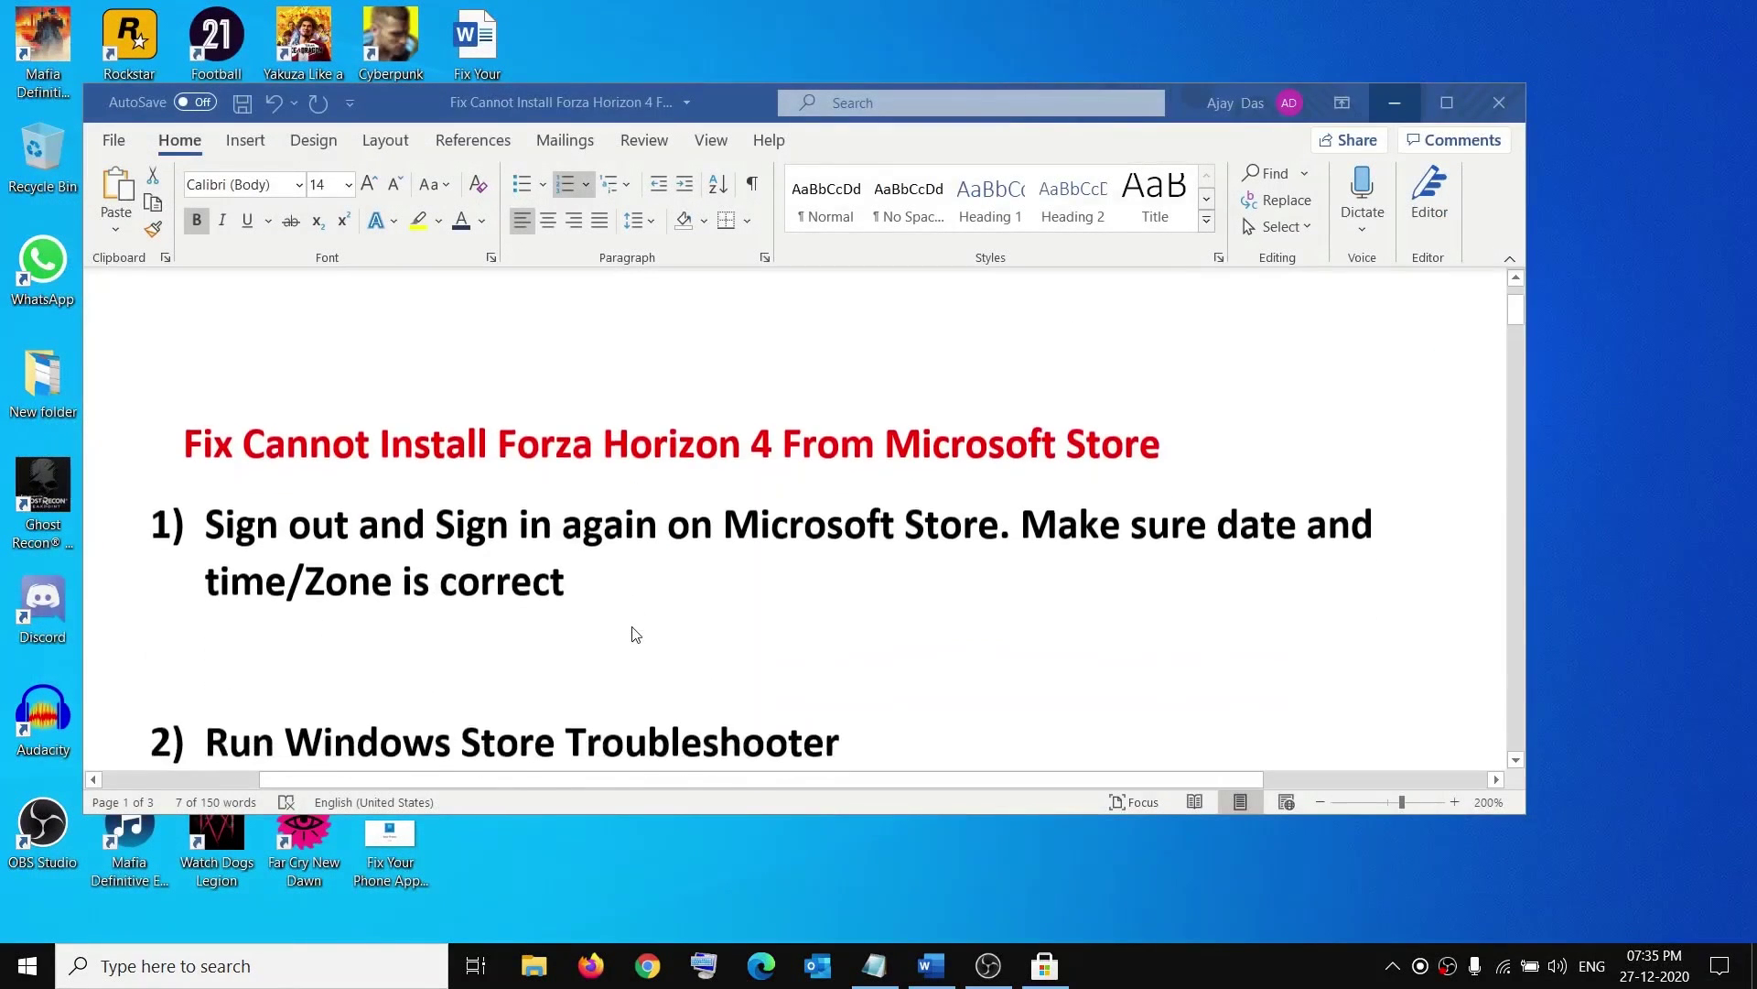
{"action": "left_click_drag", "start_coordinate": [236, 642], "coordinate": [821, 615]}
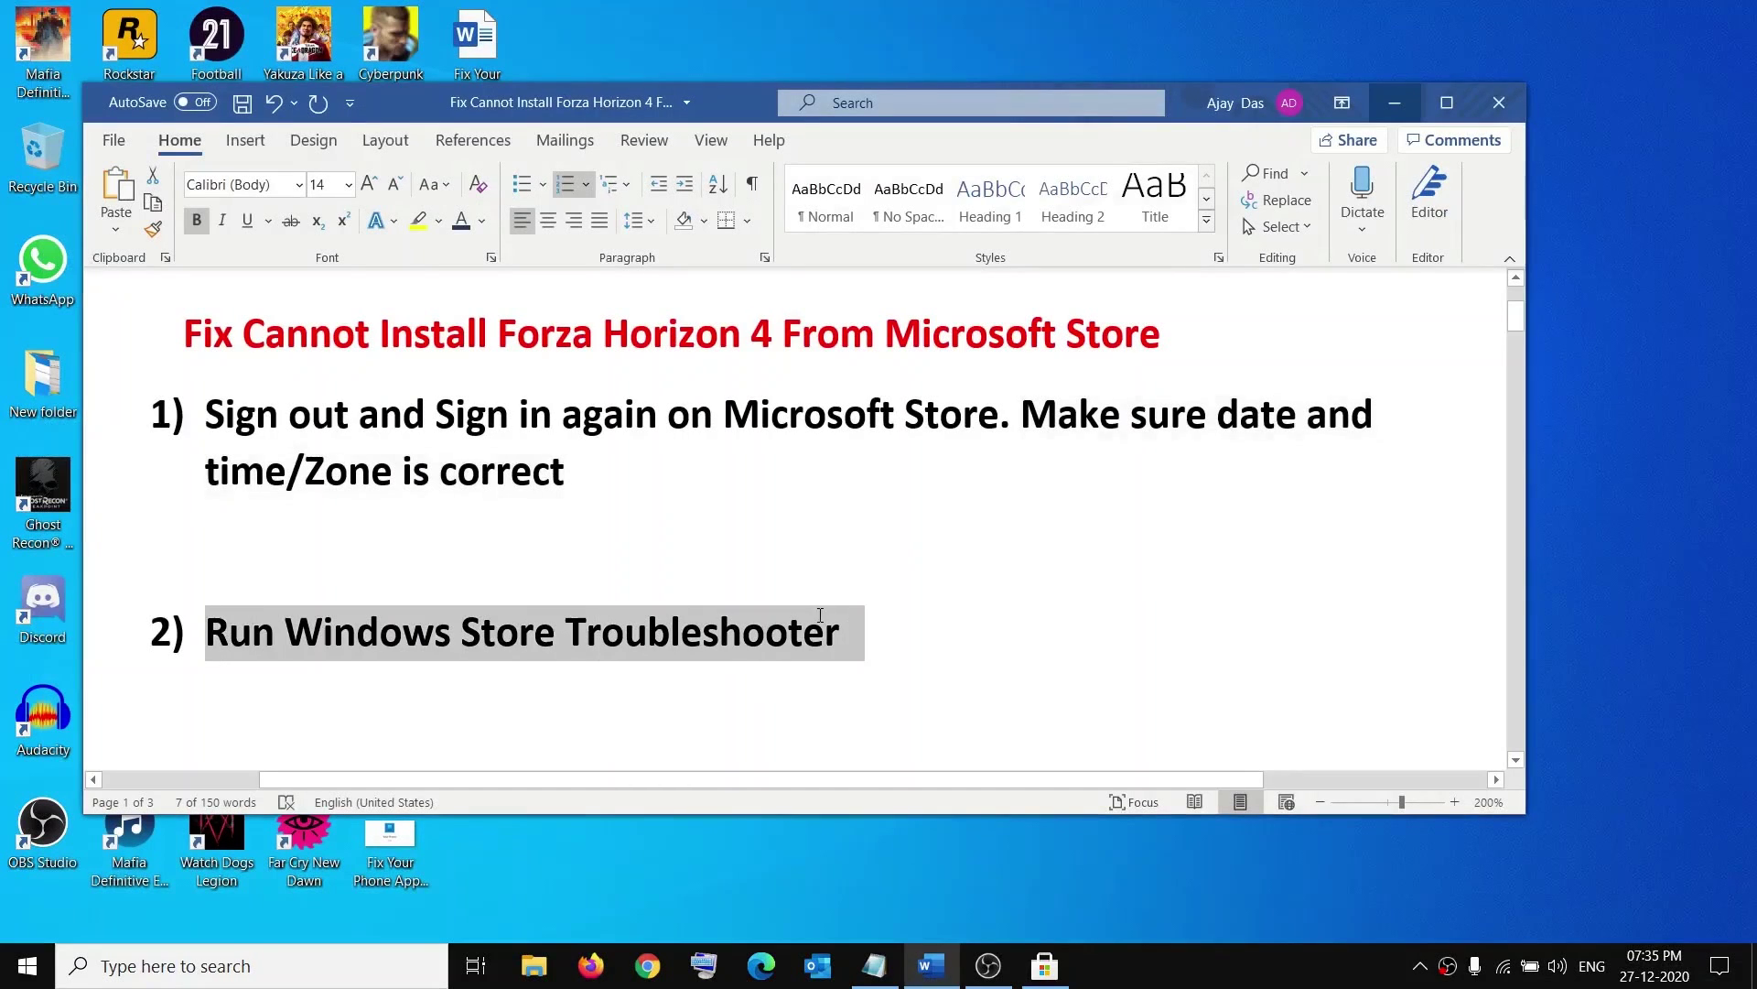
{"action": "left_click", "coordinate": [23, 973]}
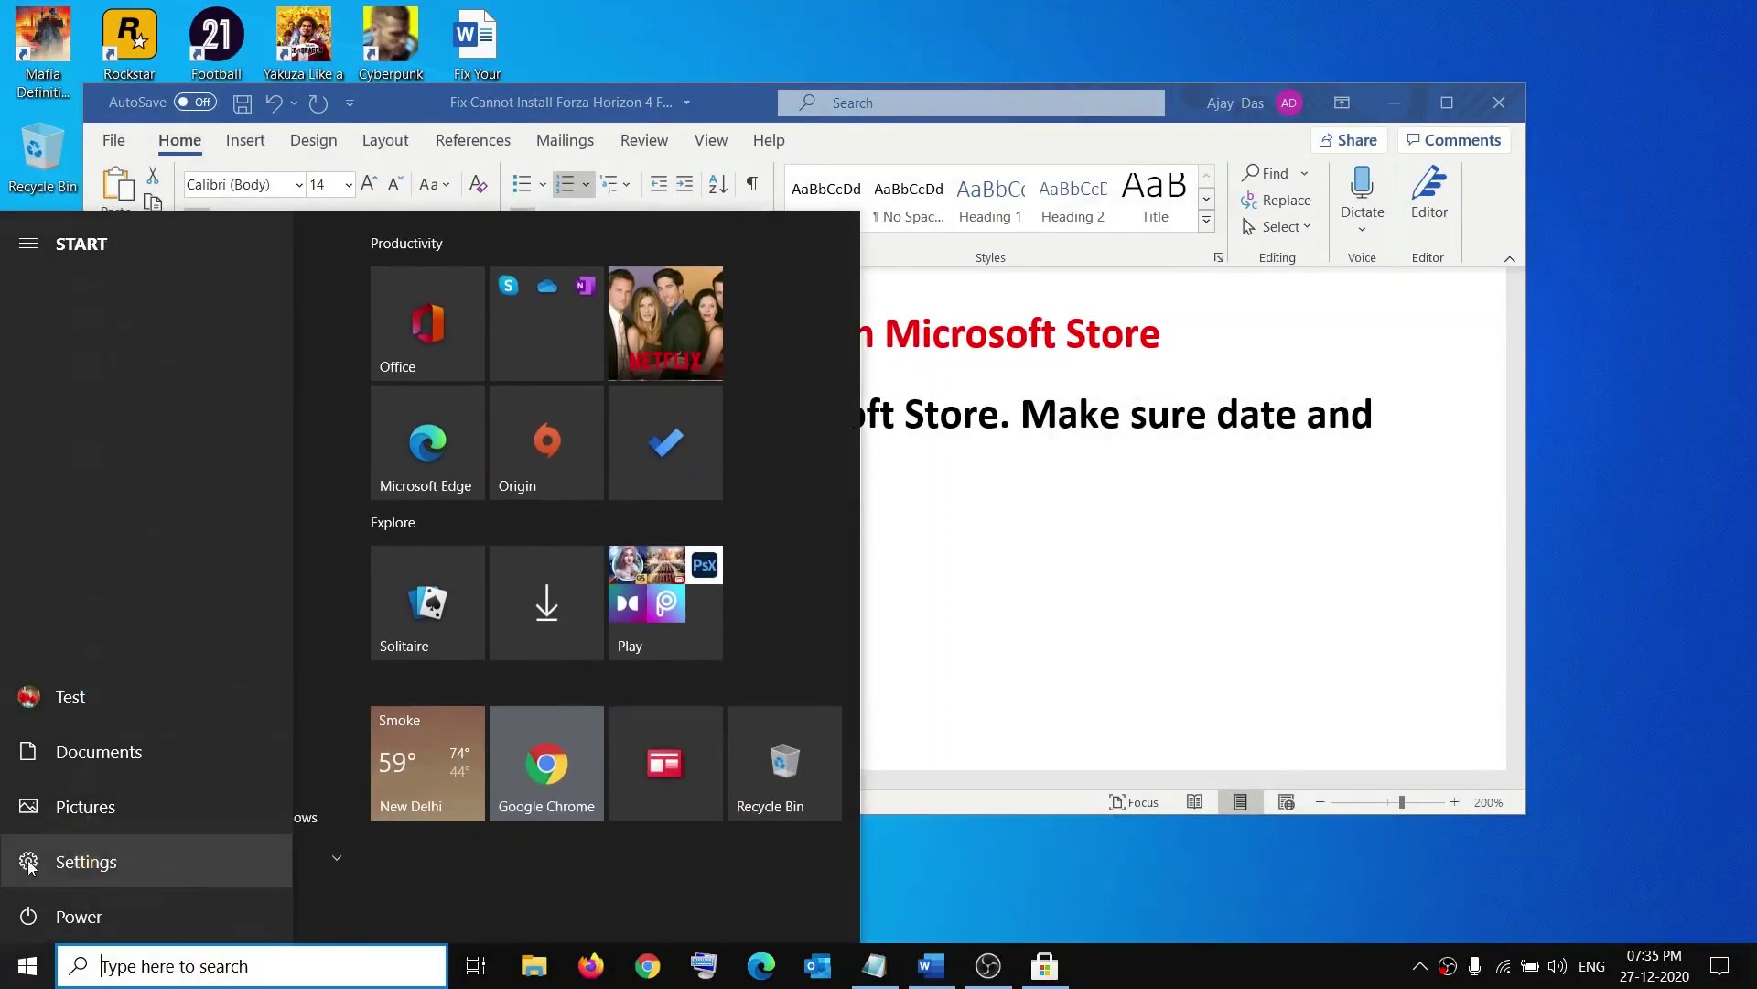
{"action": "left_click", "coordinate": [78, 865]}
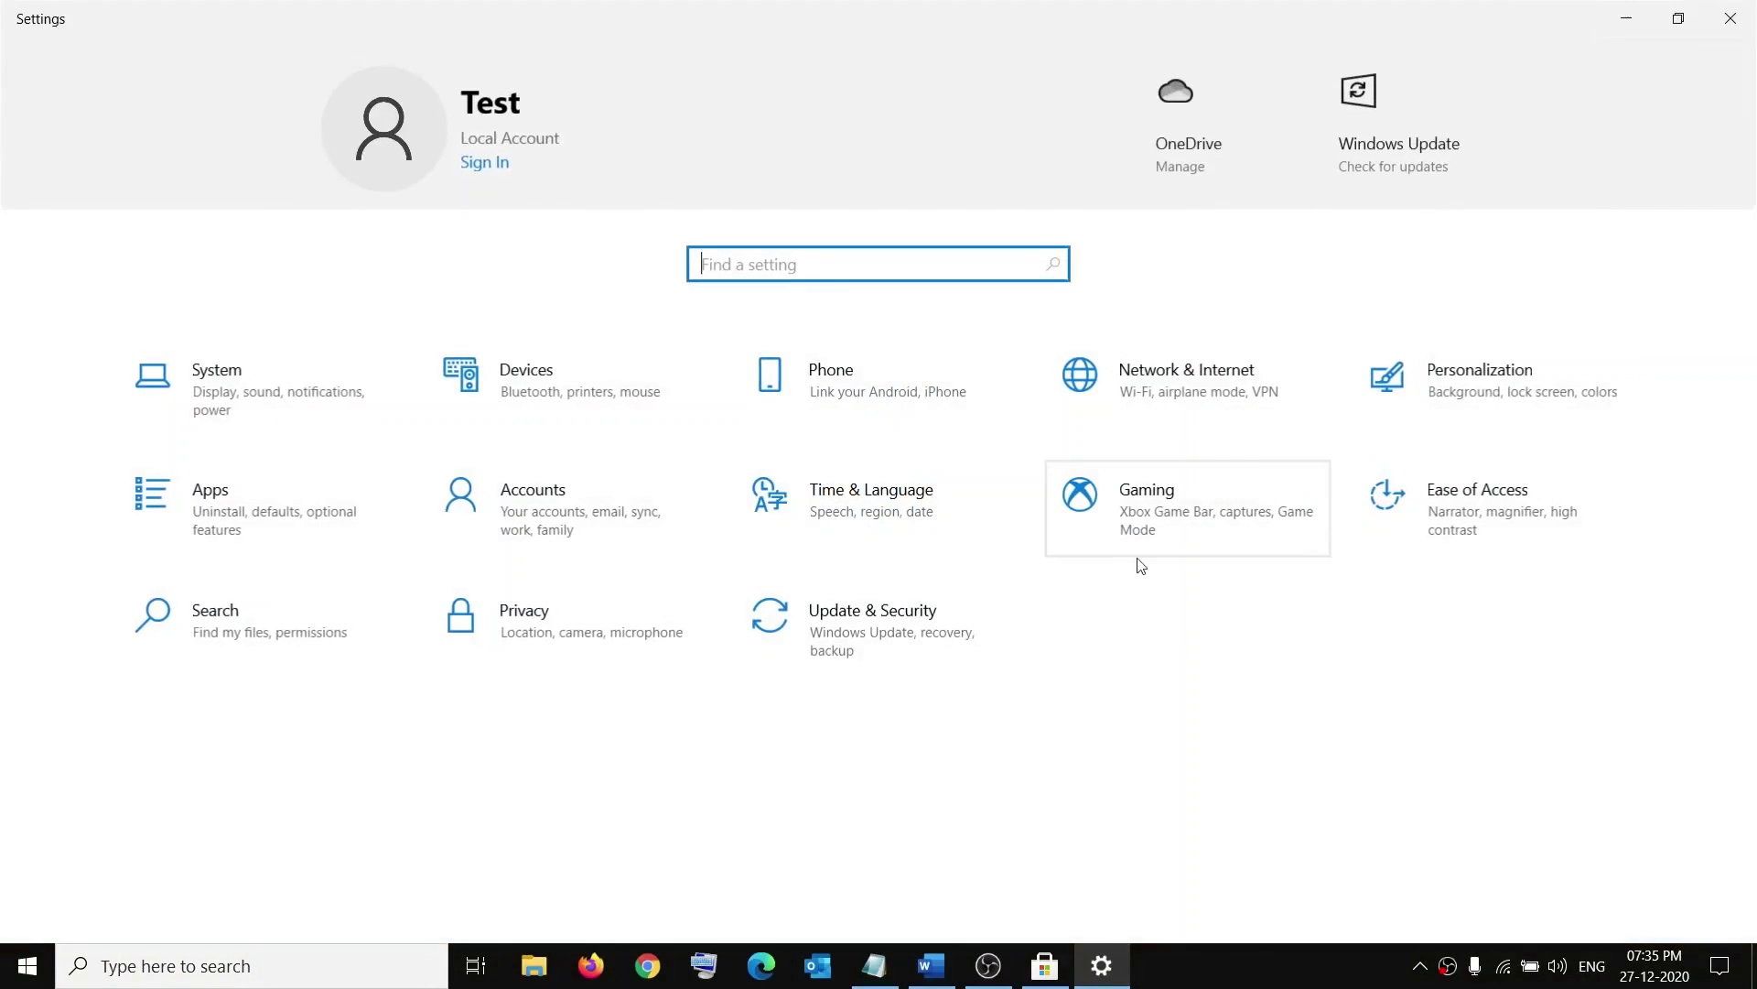
{"action": "left_click", "coordinate": [922, 645]}
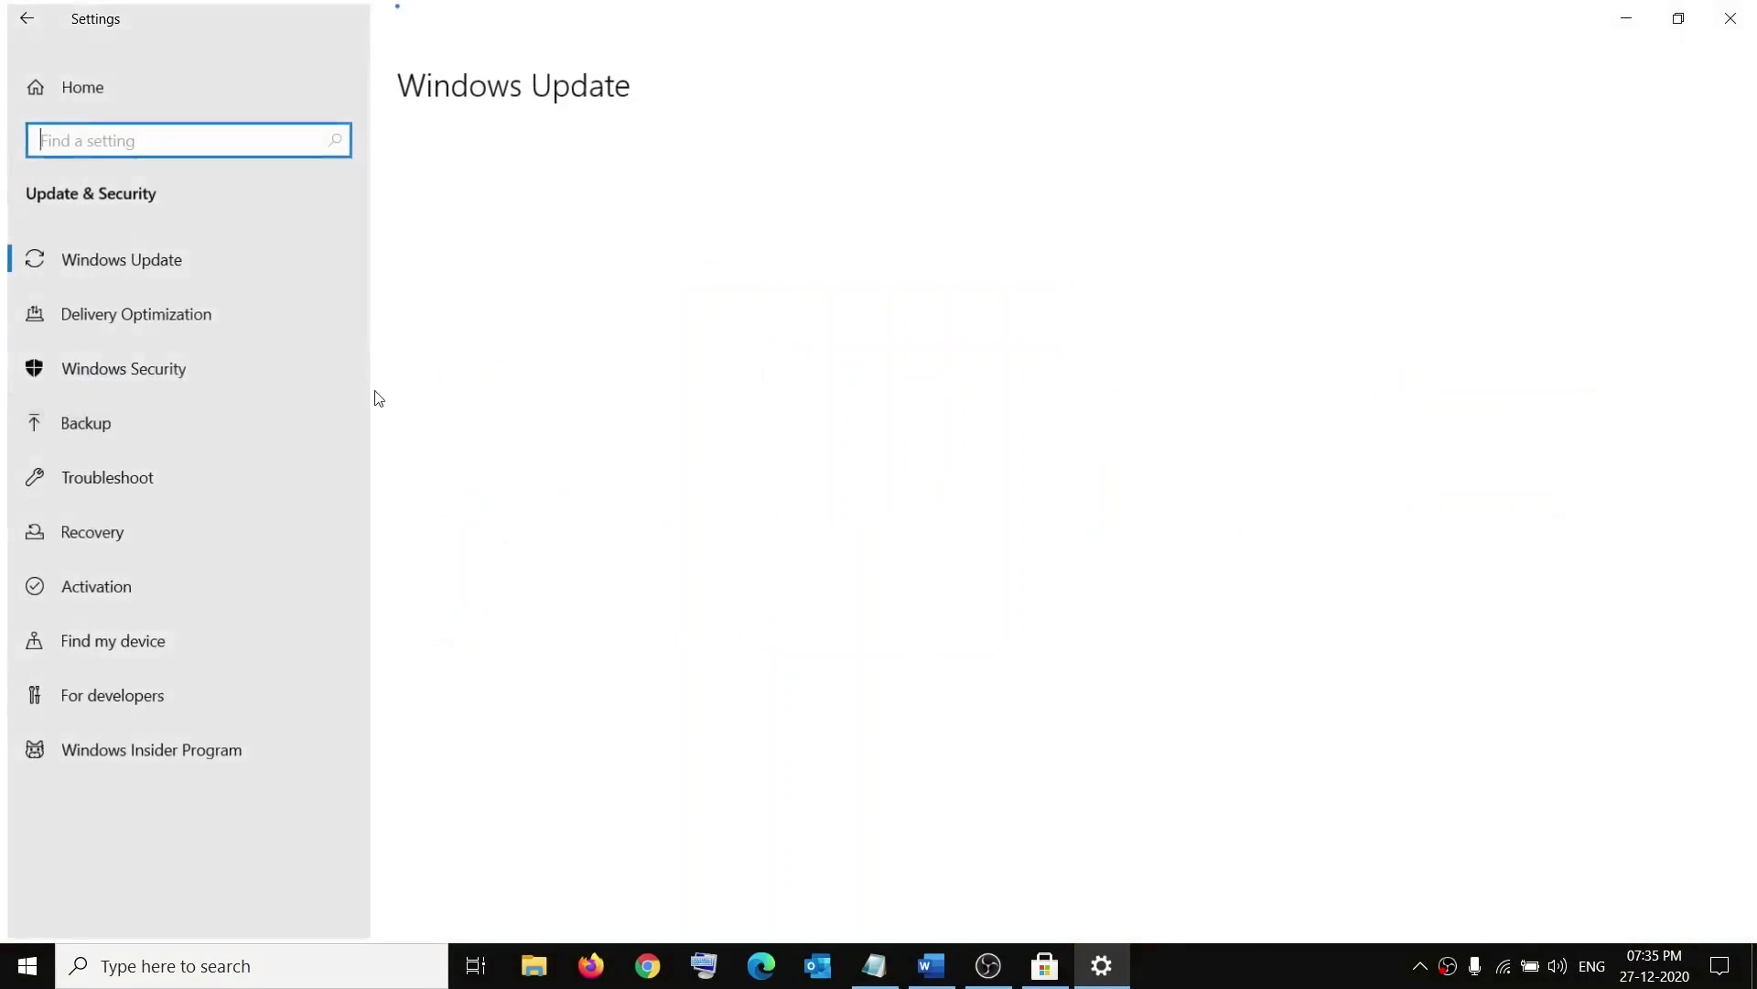
{"action": "left_click", "coordinate": [158, 480]}
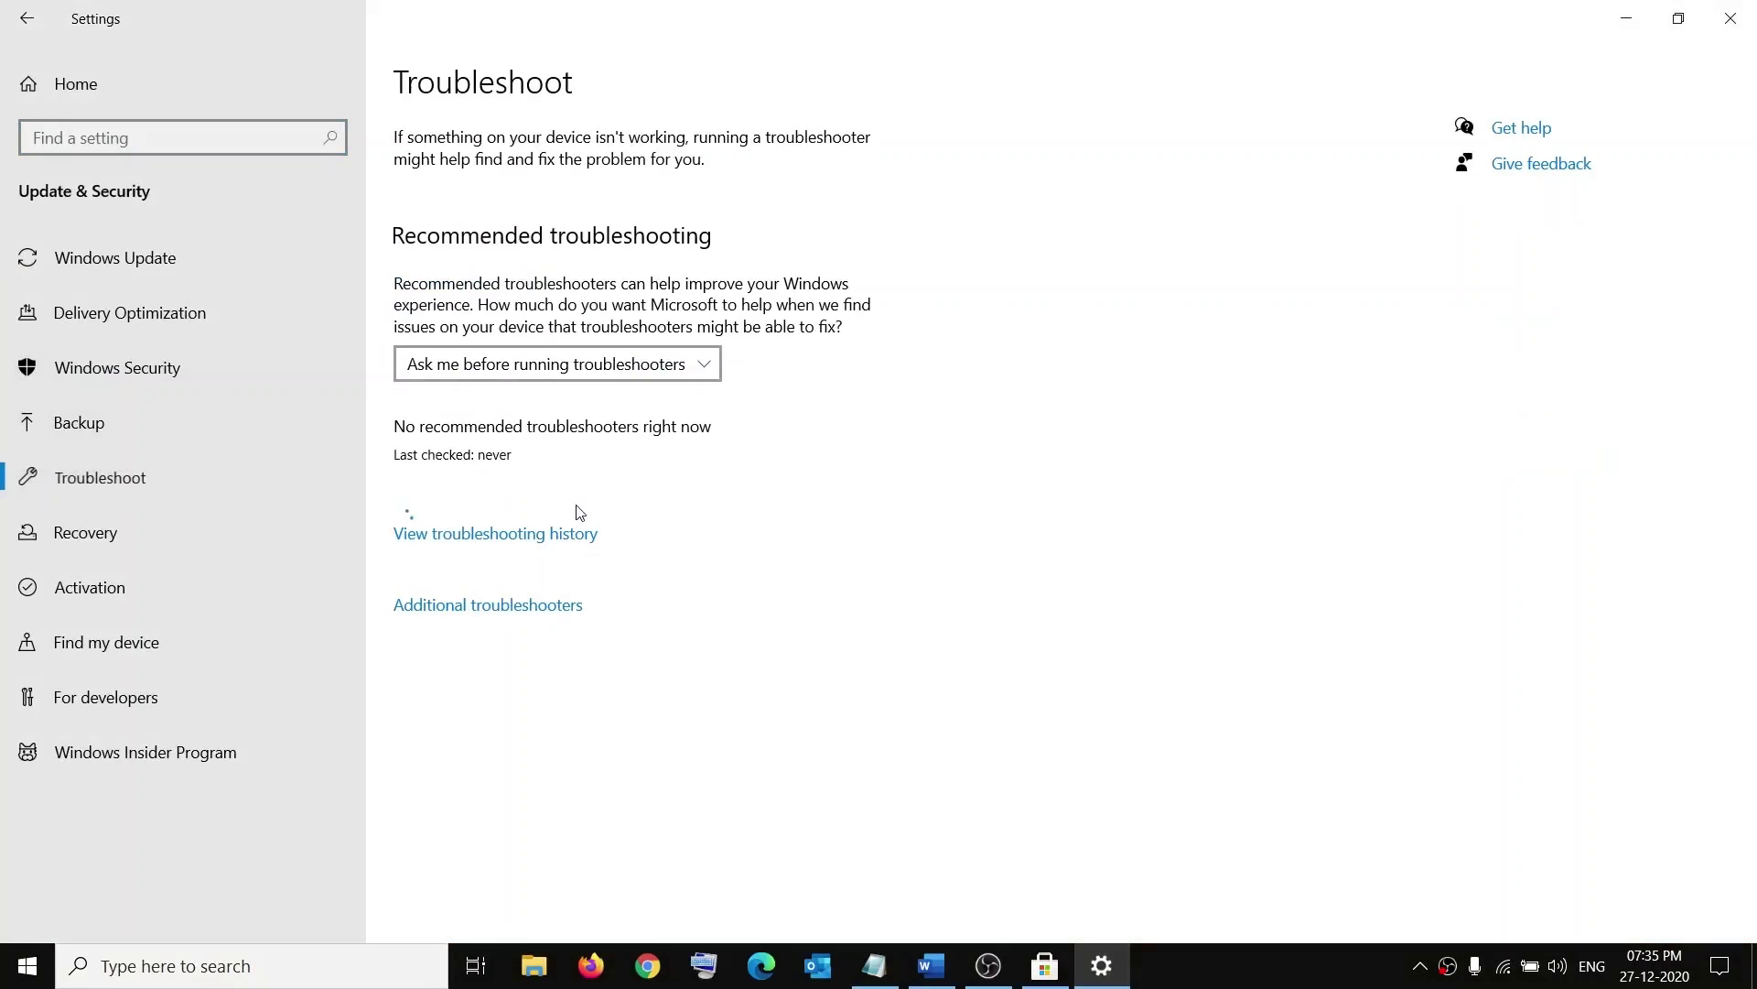
{"action": "left_click", "coordinate": [503, 623]}
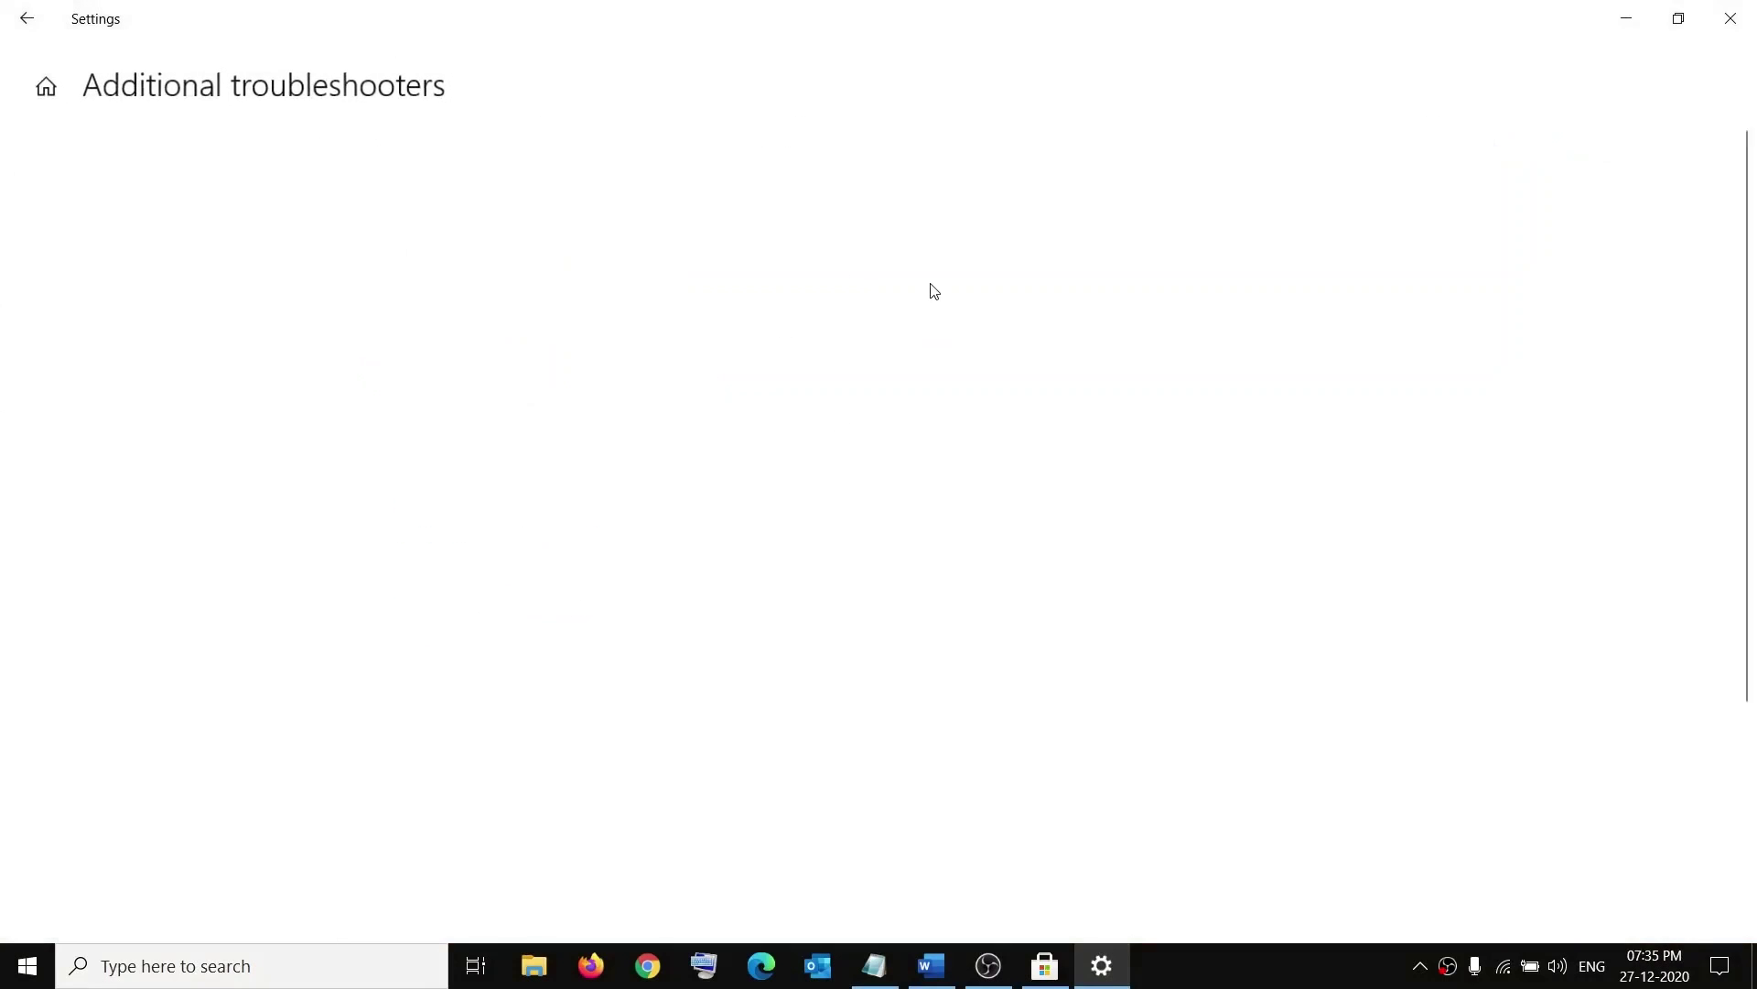
{"action": "scroll", "coordinate": [628, 785], "scroll_direction": "down", "scroll_amount": 5}
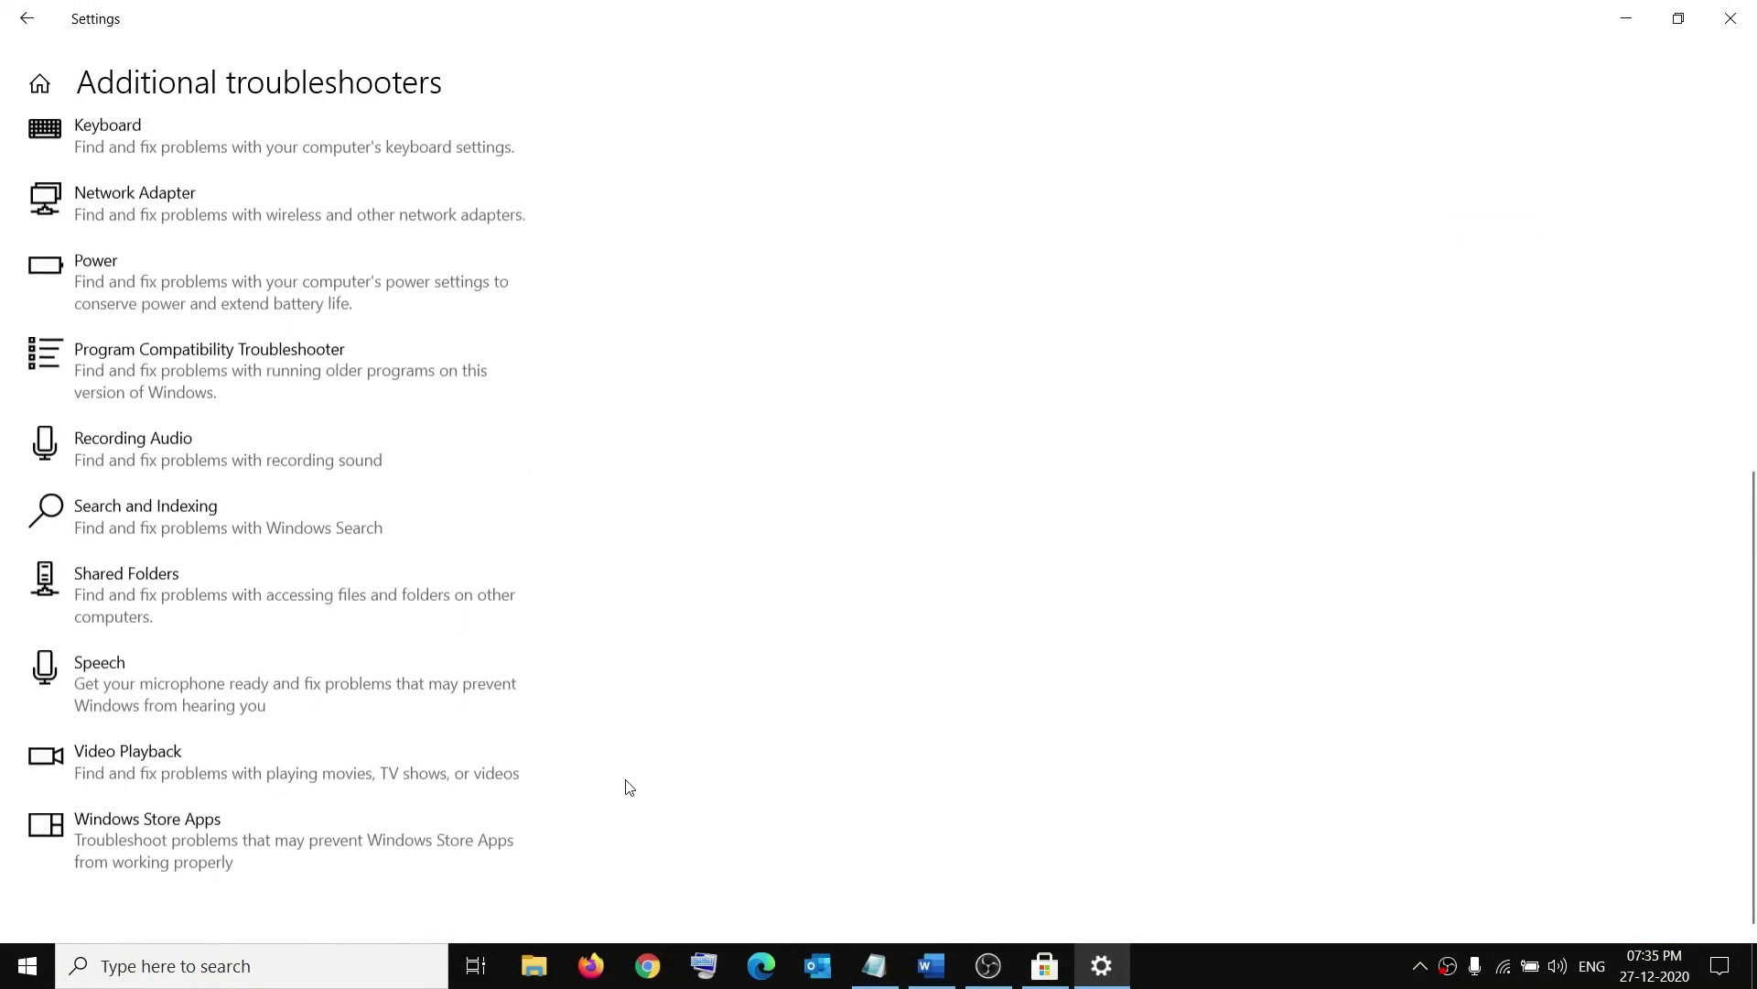
{"action": "left_click", "coordinate": [364, 826]}
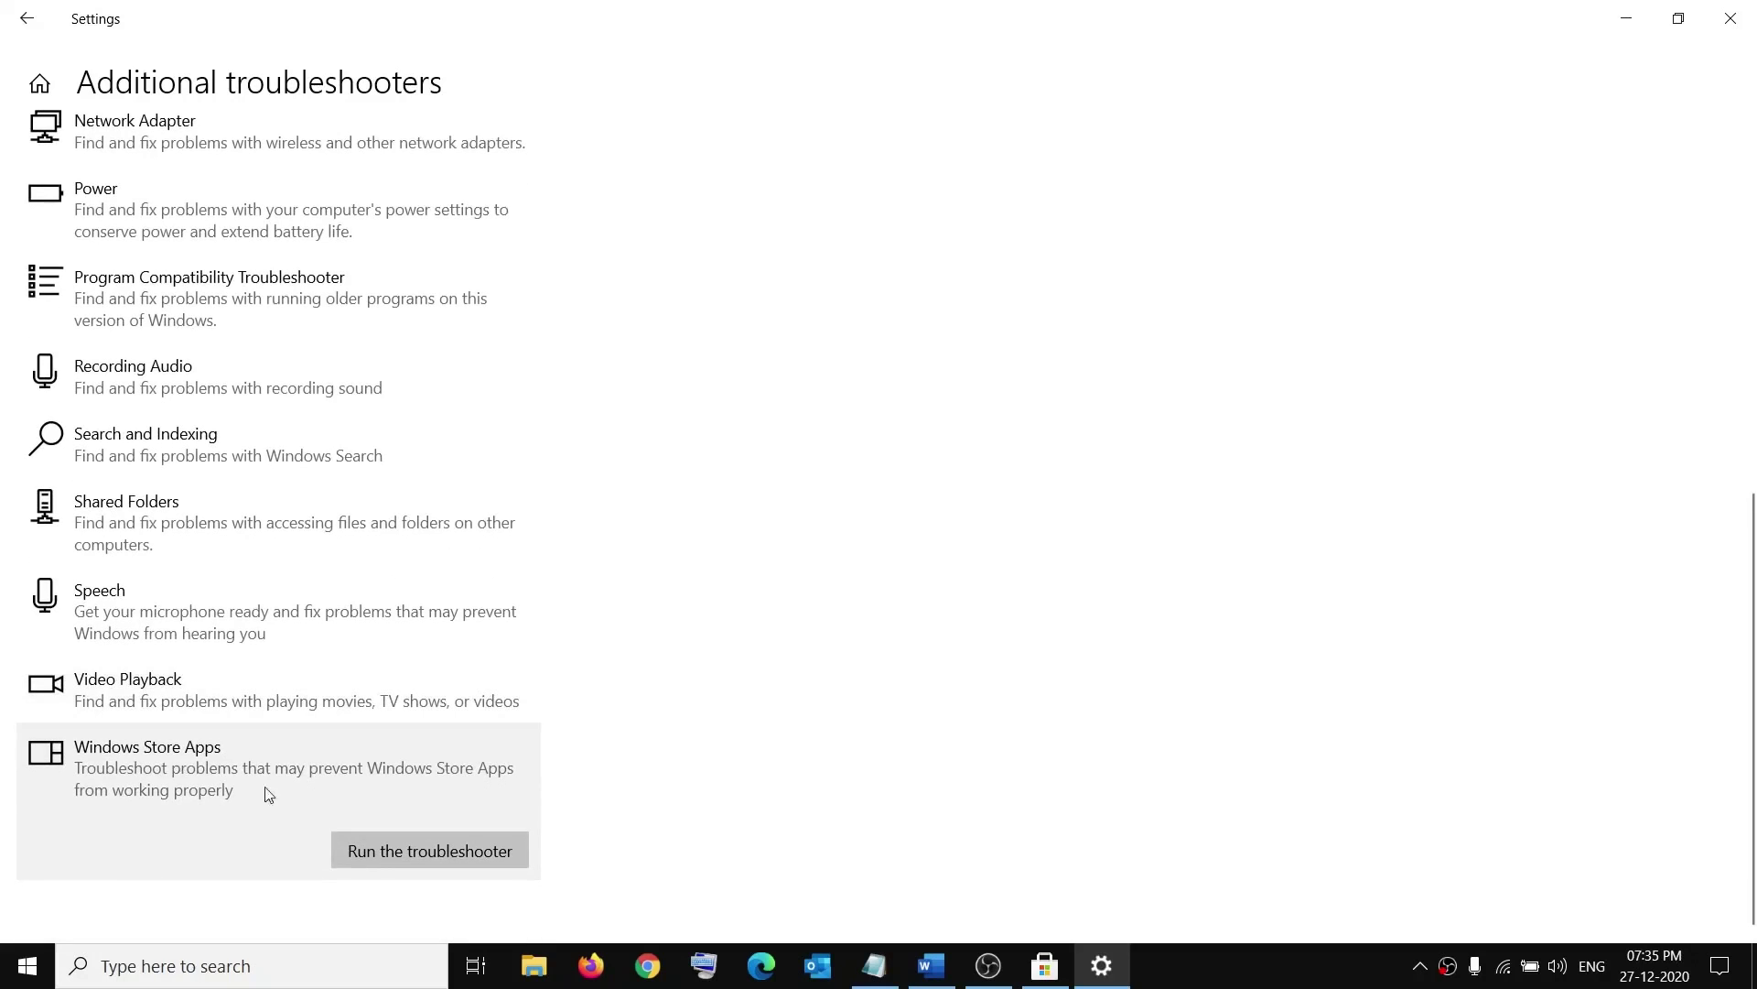
{"action": "left_click", "coordinate": [424, 847]}
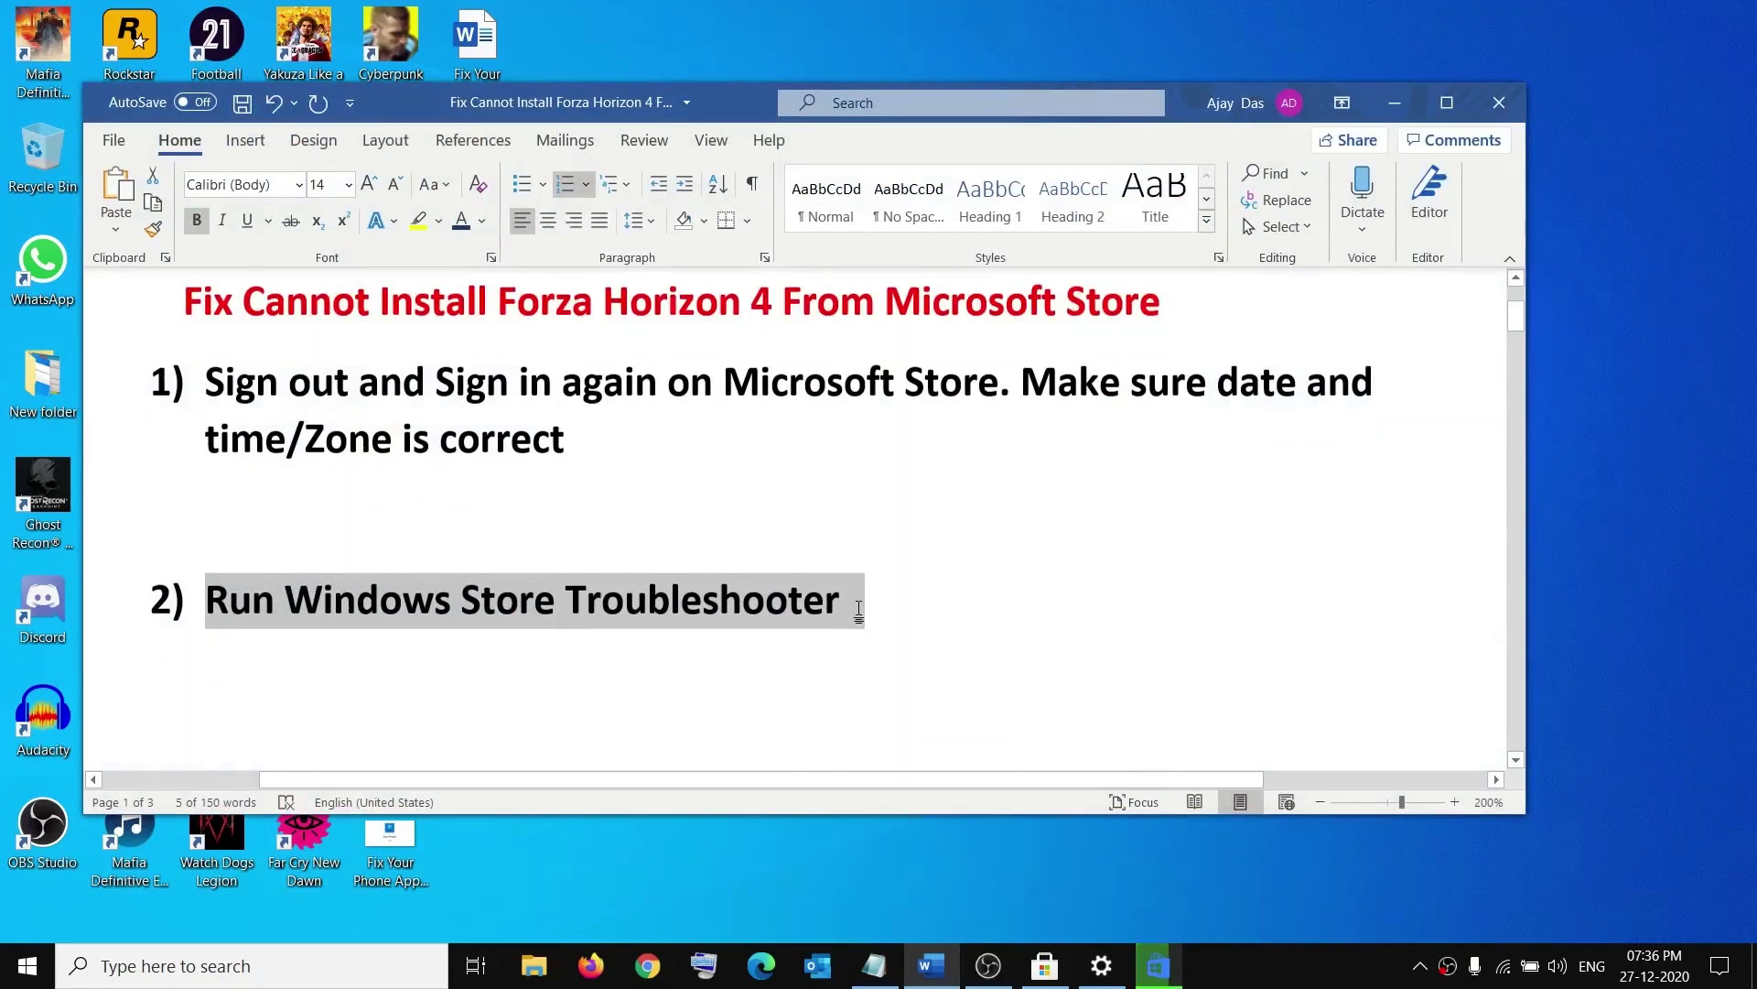
Copy the command name 'wsreset' from the Word guide.
{"action": "scroll", "coordinate": [858, 609], "scroll_direction": "down", "scroll_amount": 3}
{"action": "left_click_drag", "start_coordinate": [207, 636], "coordinate": [490, 634]}
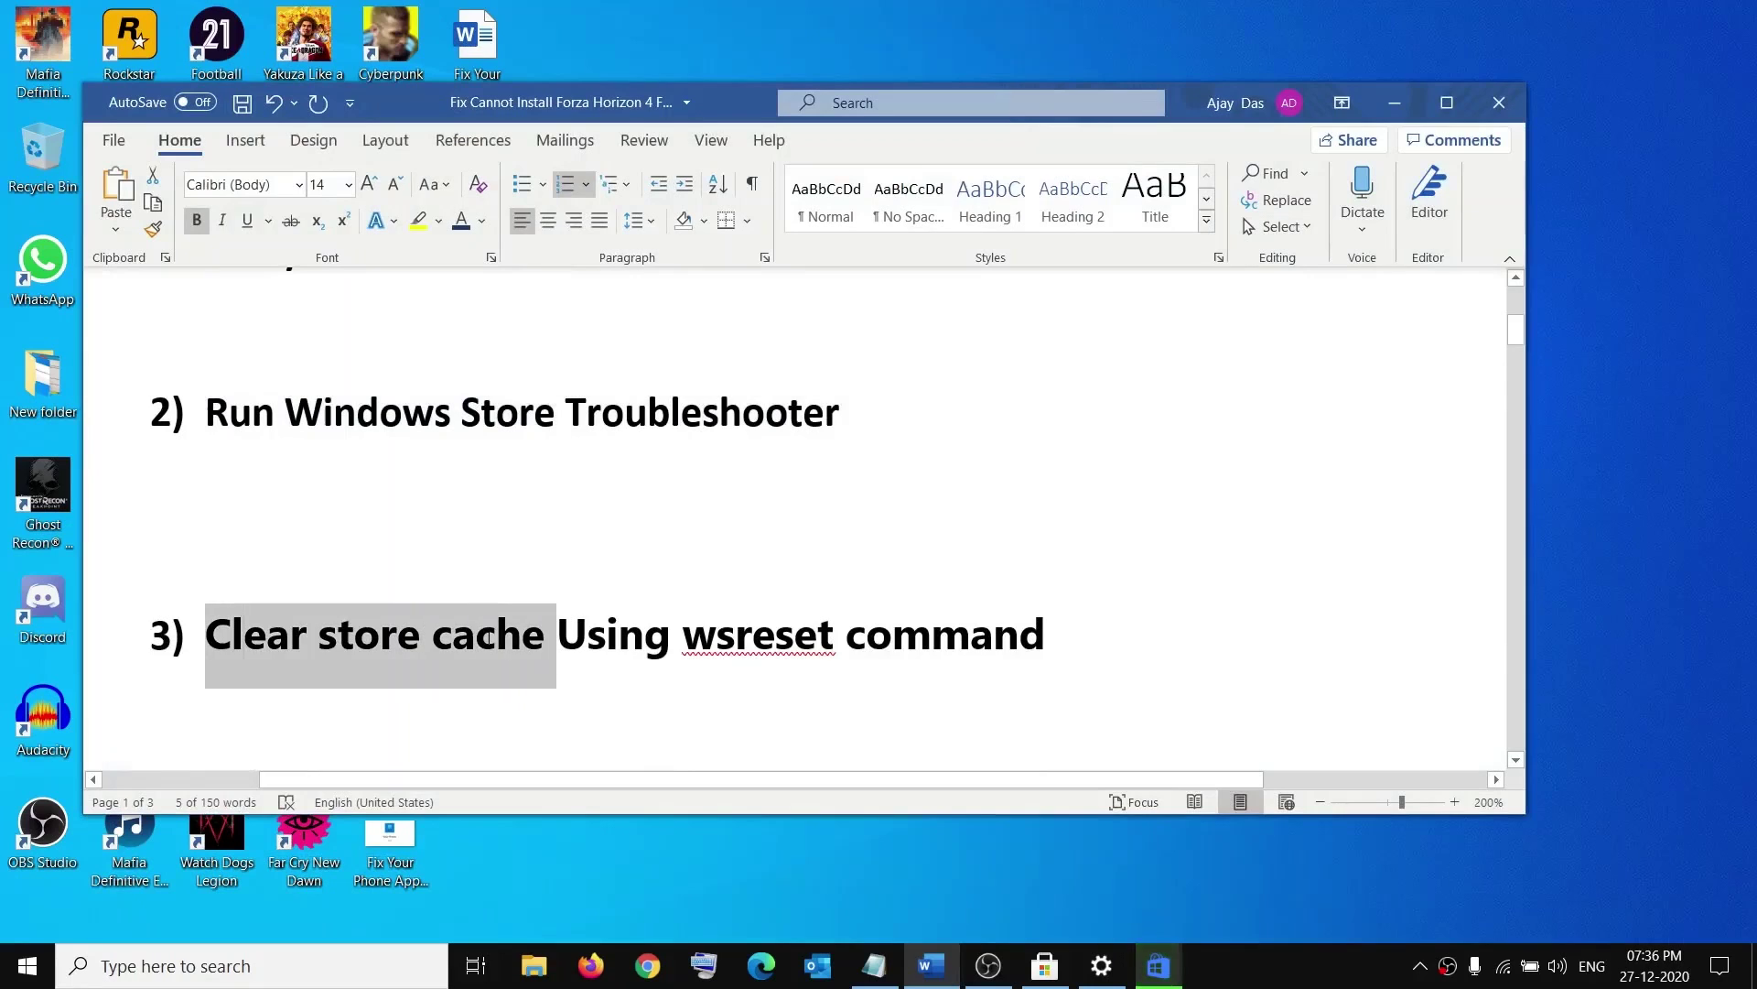
{"action": "left_click", "coordinate": [675, 634]}
{"action": "left_click_drag", "start_coordinate": [681, 635], "coordinate": [834, 629]}
{"action": "right_click", "coordinate": [828, 631]}
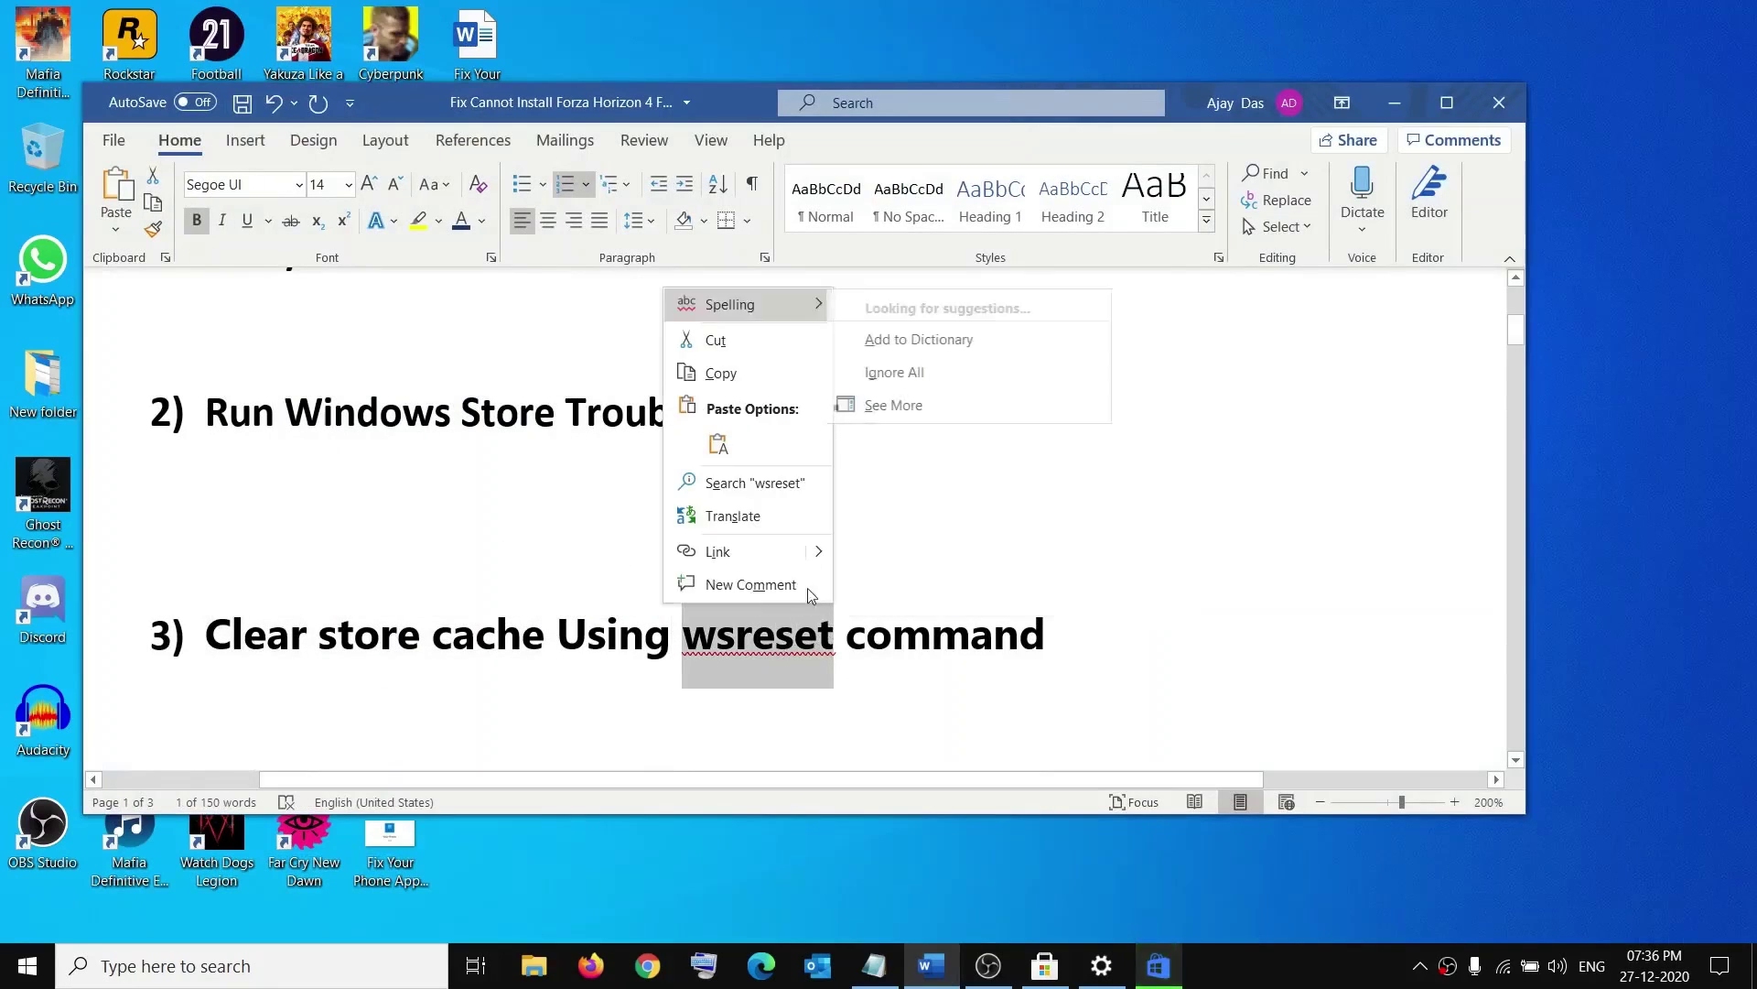
{"action": "left_click", "coordinate": [727, 375]}
Paste 'wsreset' into Windows Search and run it as administrator.
{"action": "left_click", "coordinate": [258, 969]}
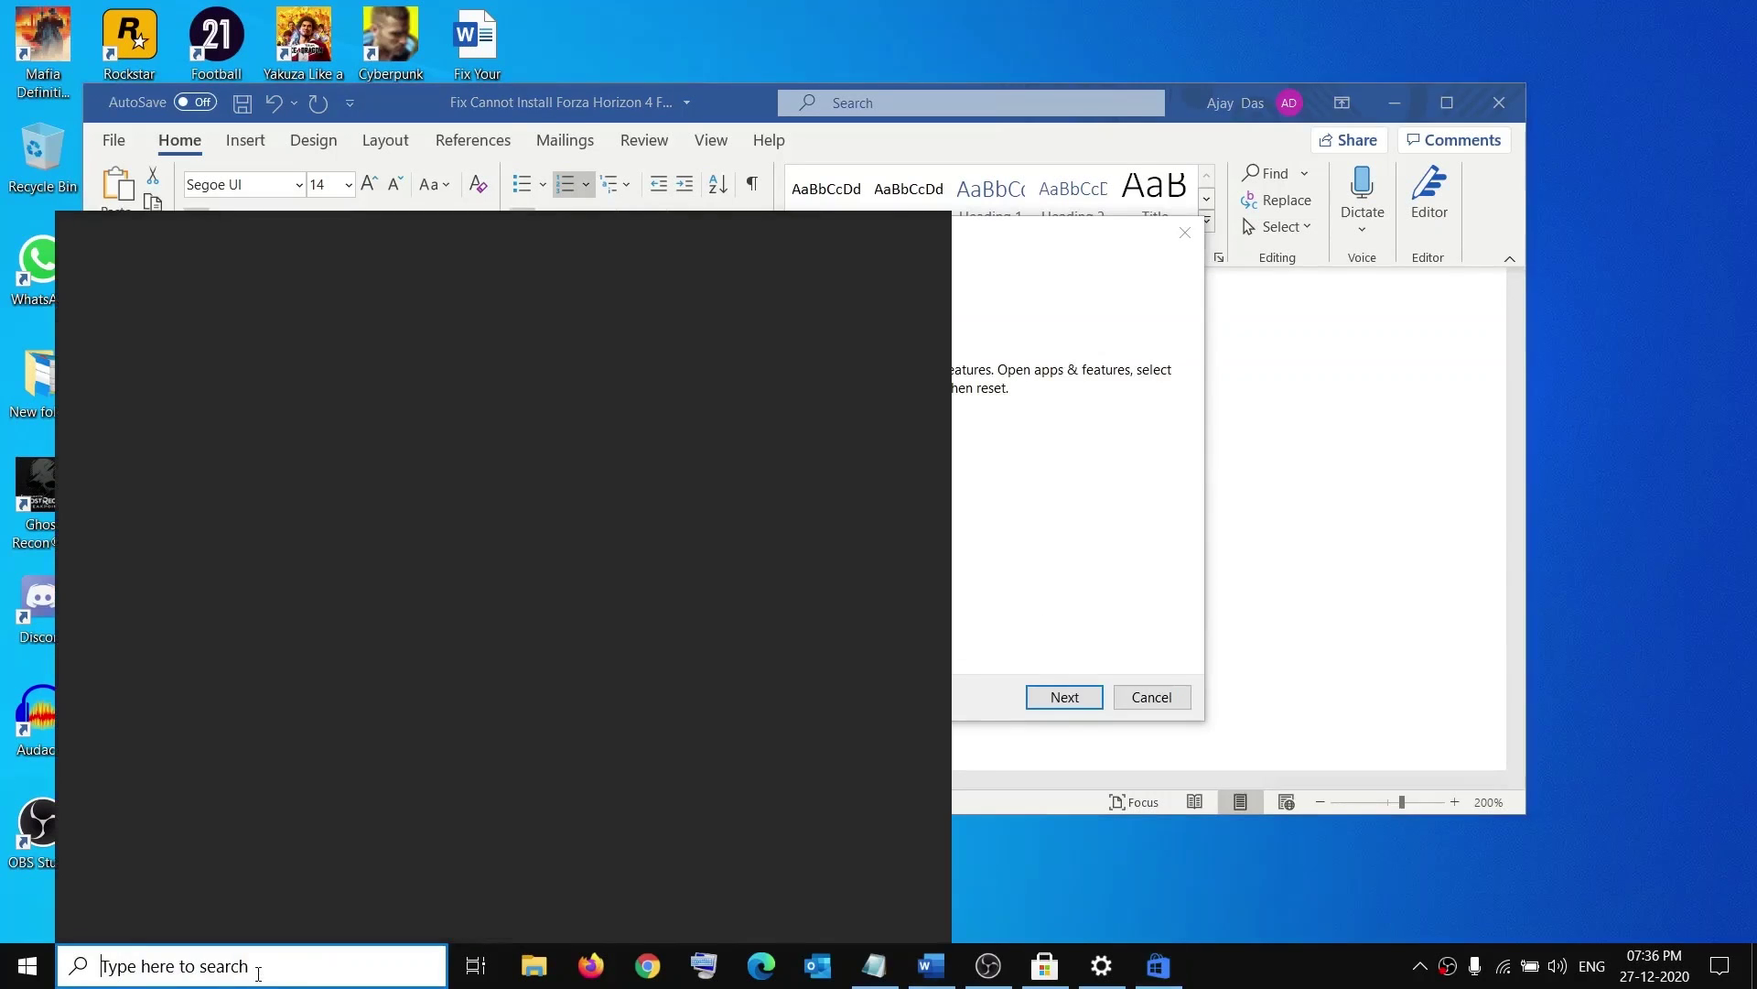
{"action": "key", "text": "ctrl+v"}
{"action": "left_click_drag", "start_coordinate": [165, 967], "coordinate": [94, 963]}
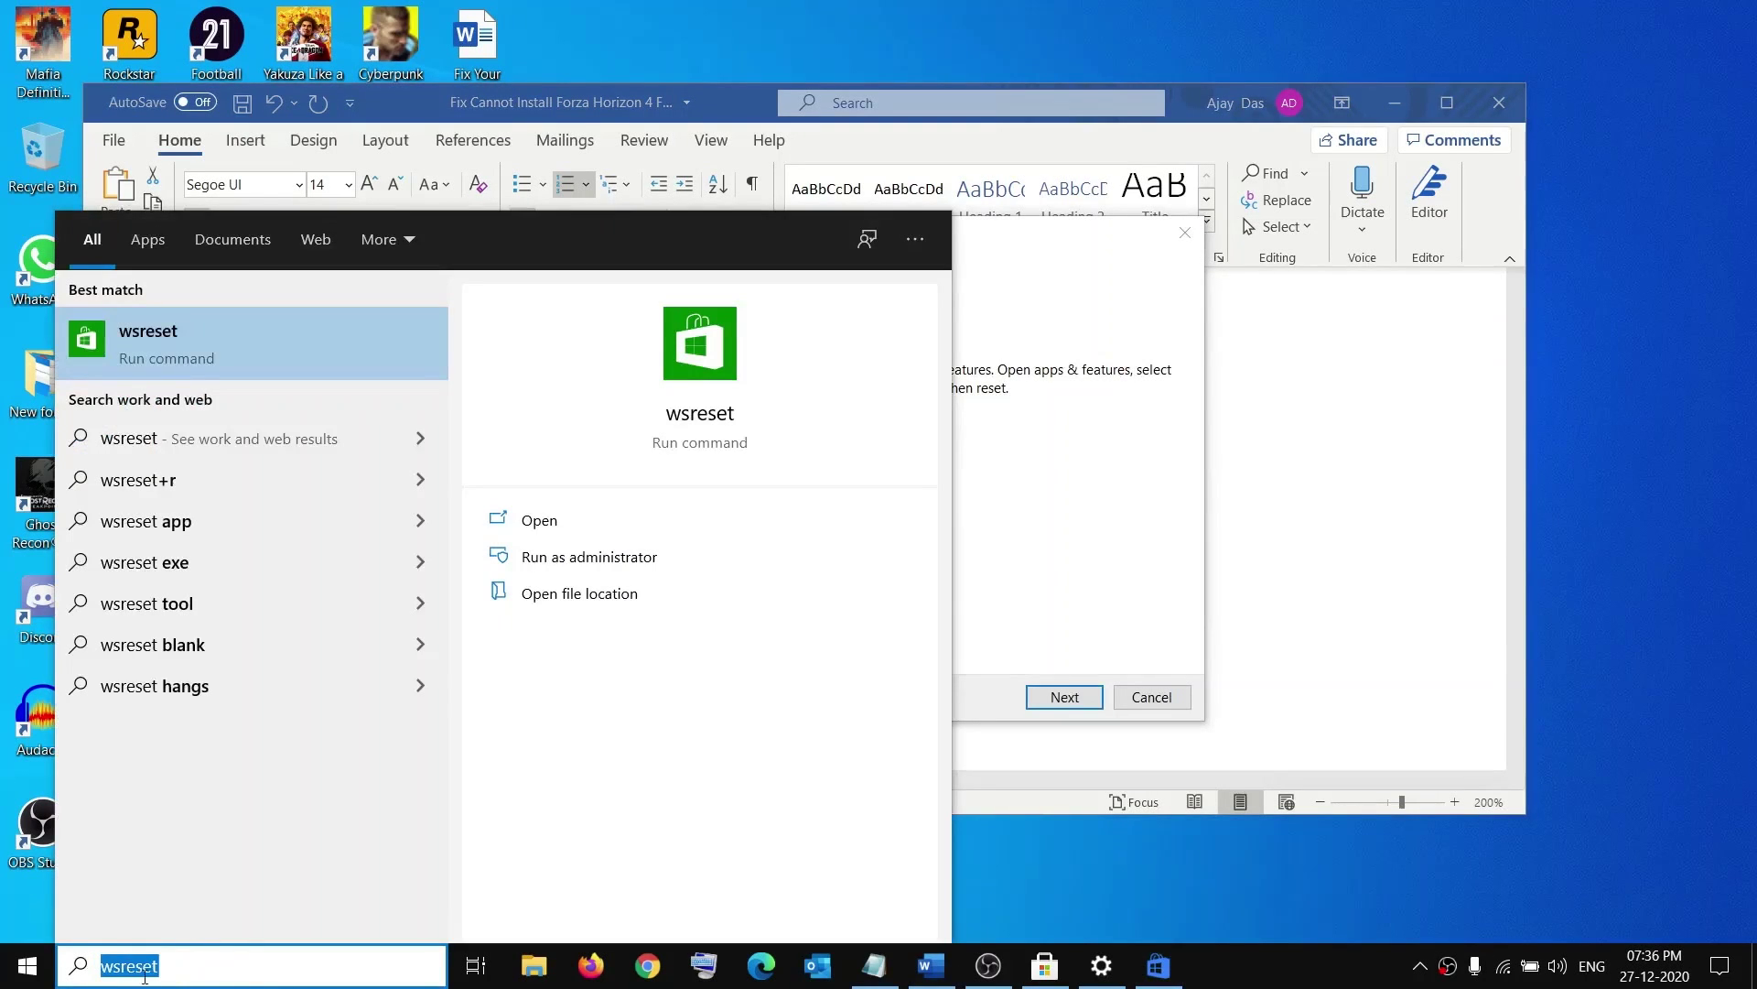
{"action": "right_click", "coordinate": [189, 343]}
{"action": "left_click", "coordinate": [283, 367]}
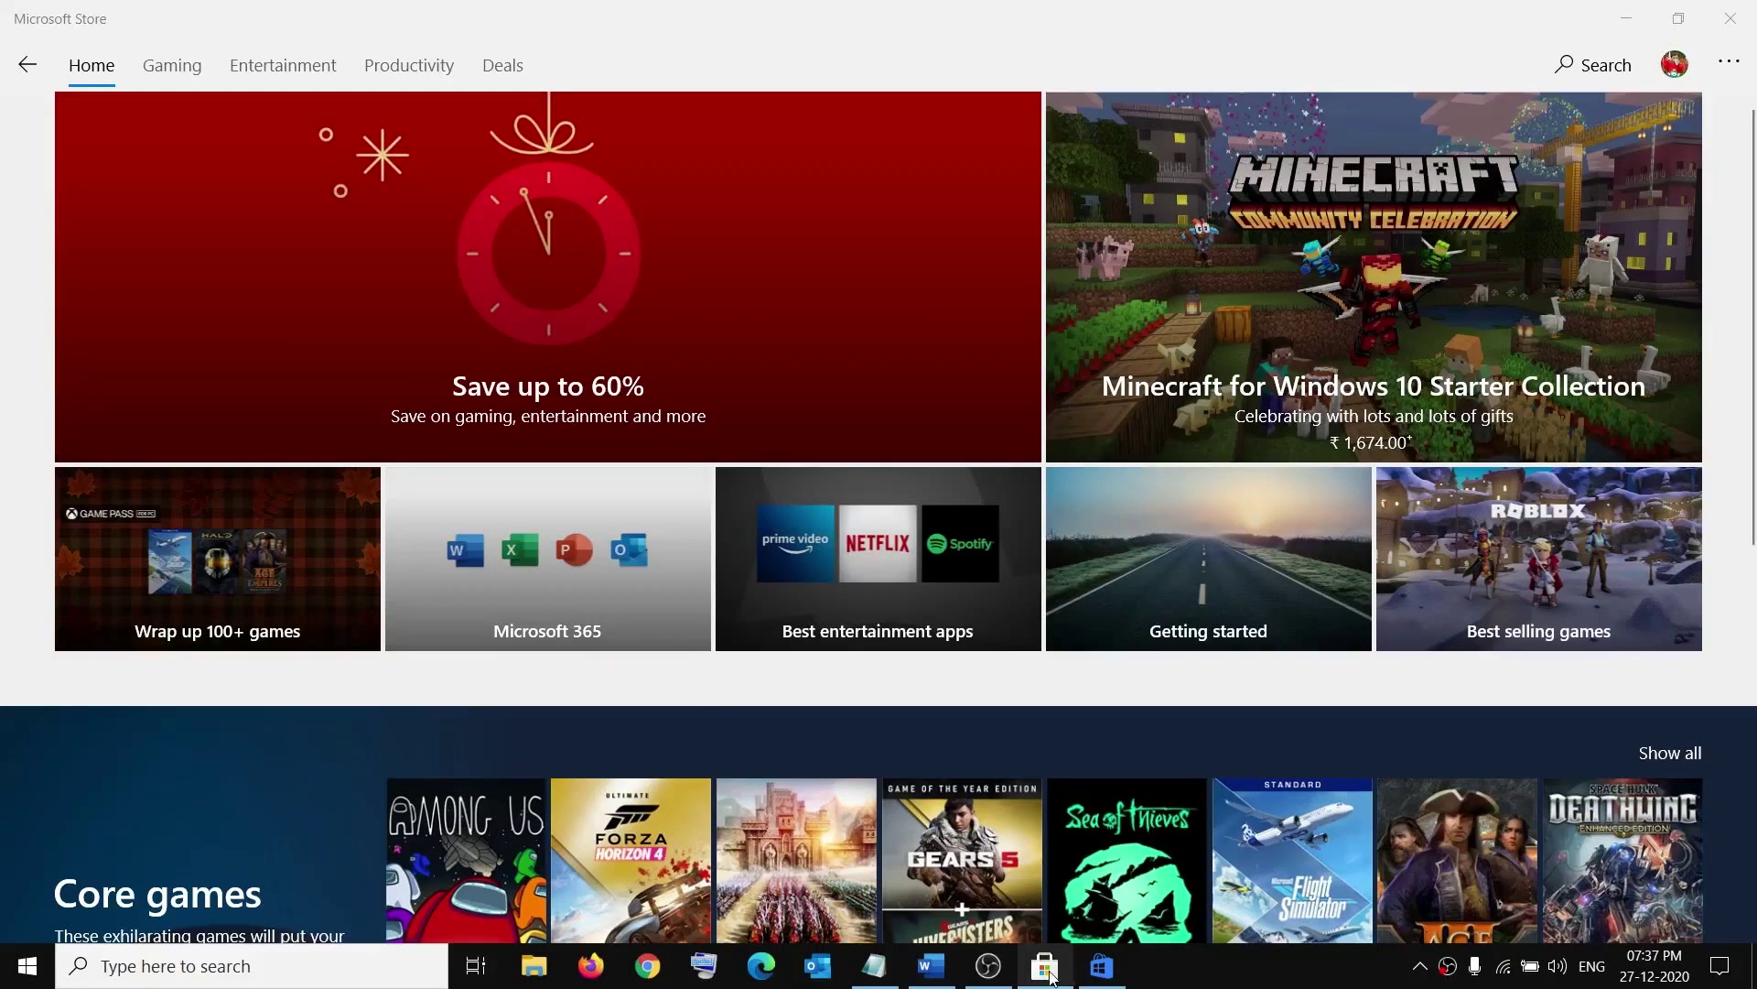
Highlight the 'Update Windows 10' heading in the Word notes.
{"action": "left_click", "coordinate": [930, 966]}
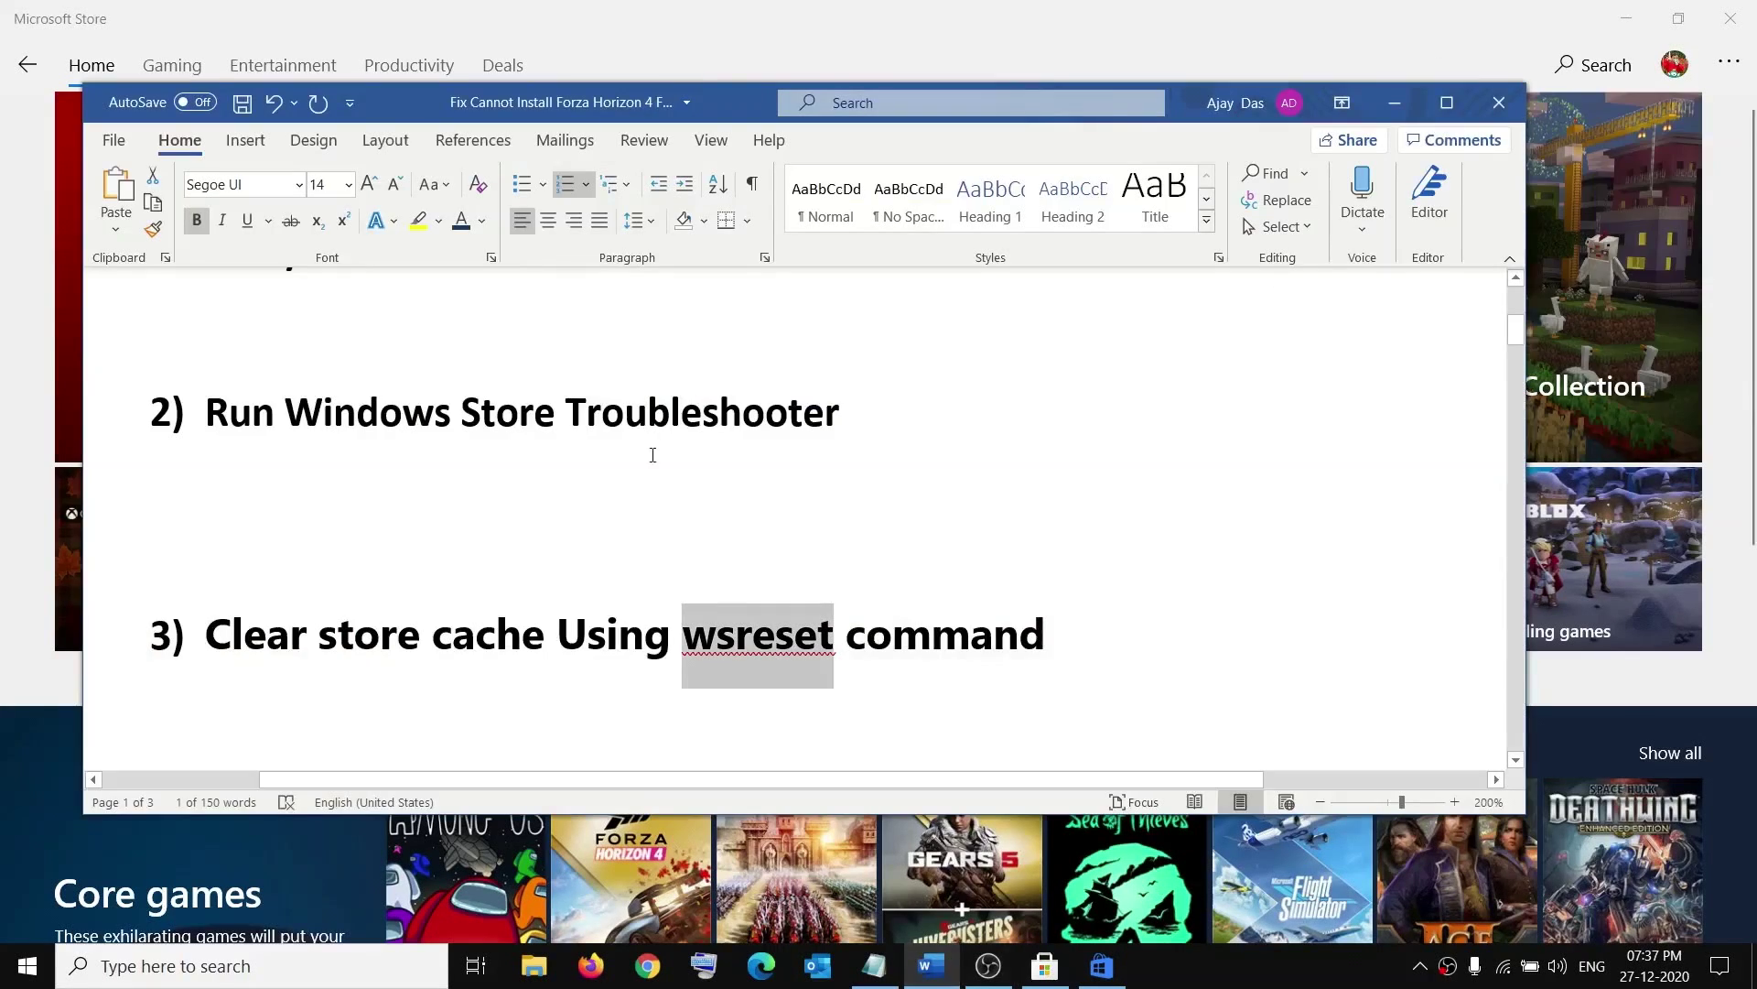
{"action": "scroll", "coordinate": [736, 557], "scroll_direction": "down", "scroll_amount": 1}
{"action": "left_click_drag", "start_coordinate": [252, 711], "coordinate": [628, 696]}
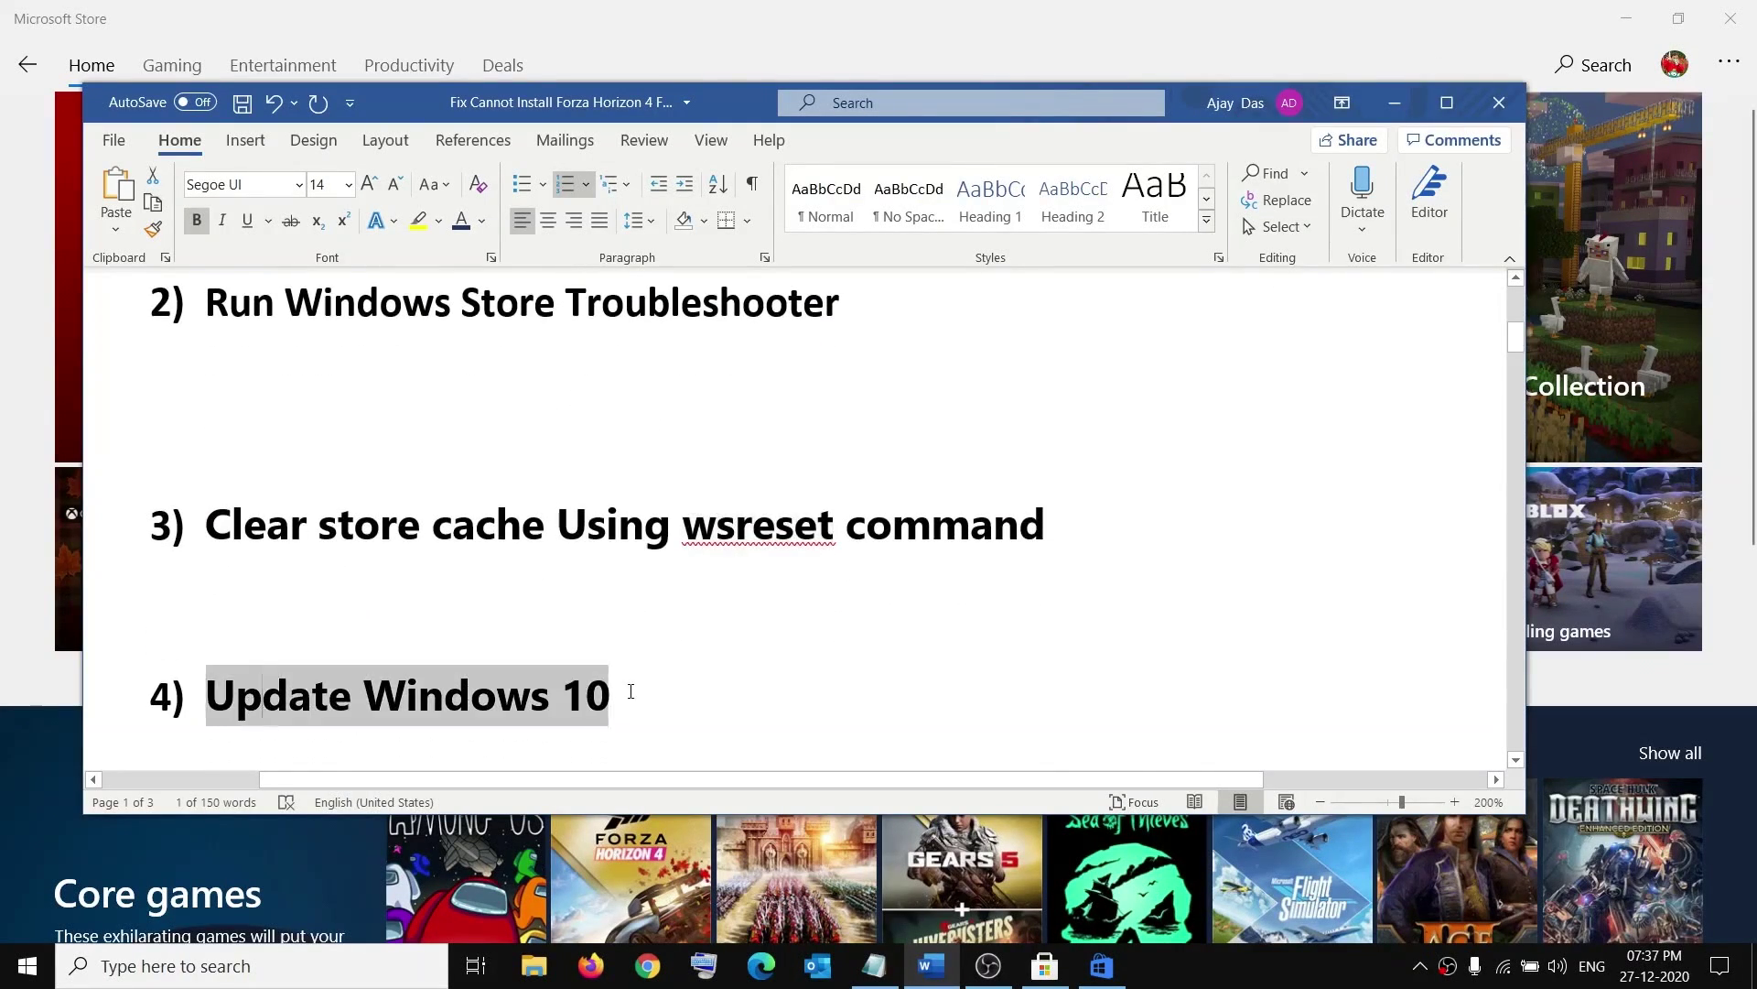
Start a Windows Update check for updates, then close Settings.
{"action": "left_click", "coordinate": [27, 966]}
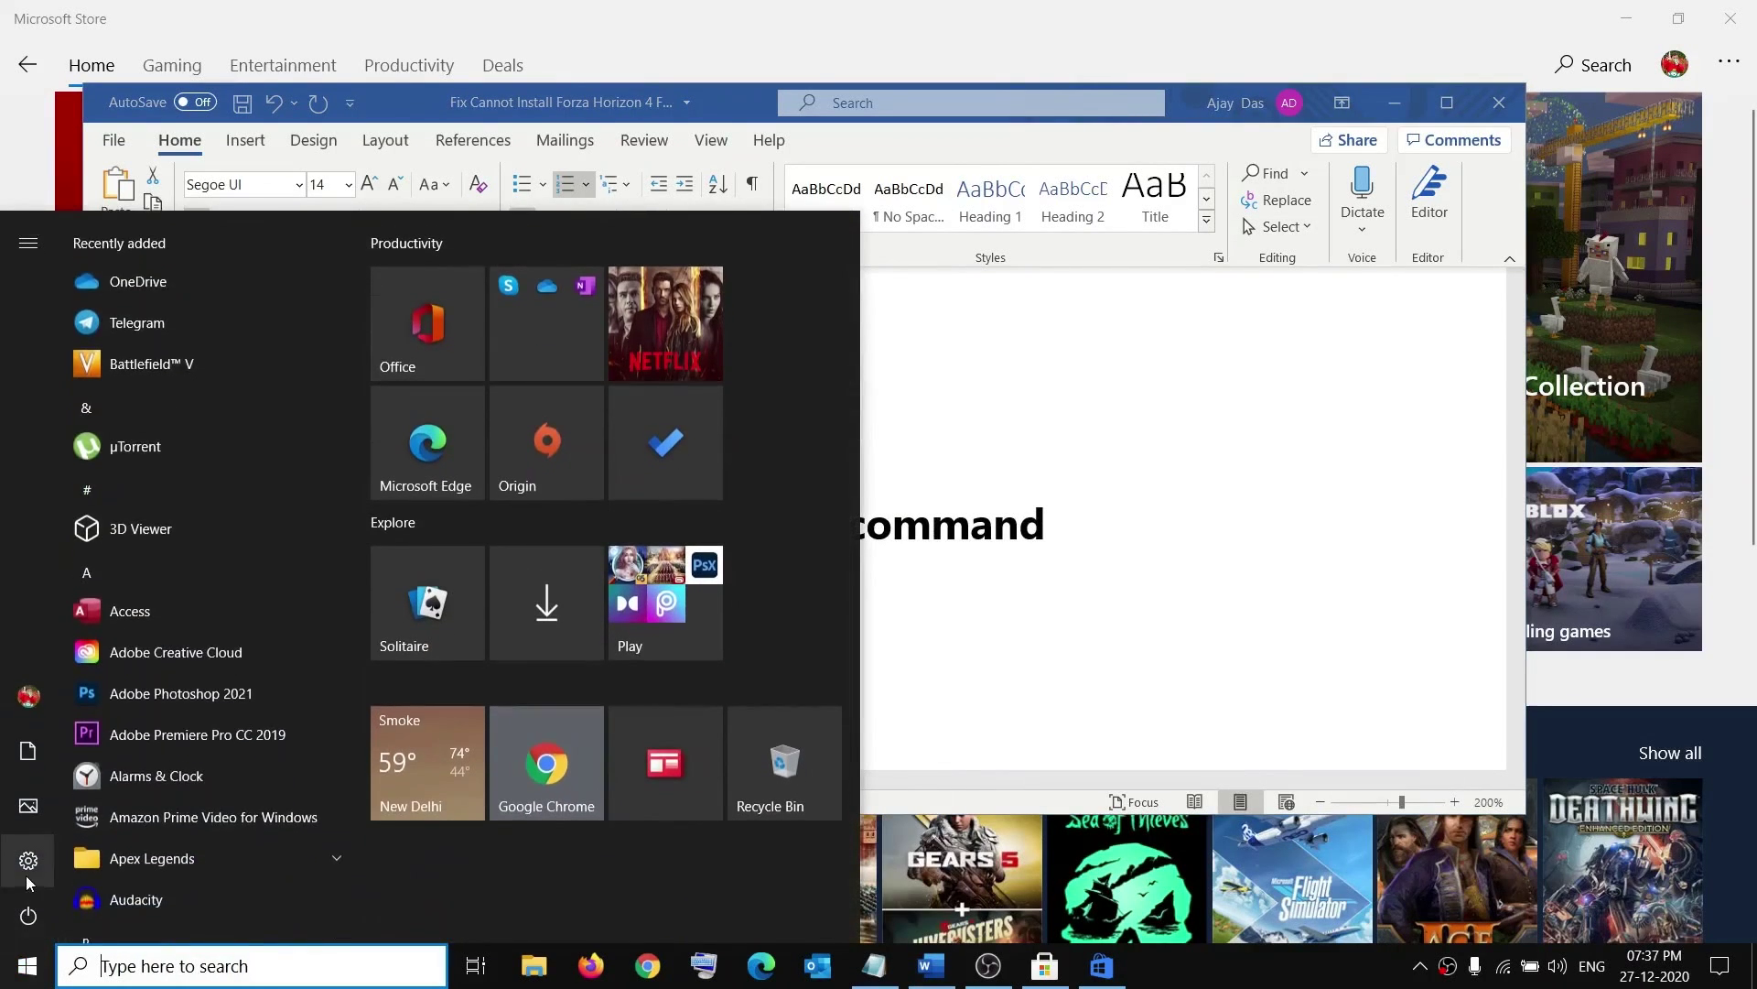
{"action": "left_click", "coordinate": [57, 875]}
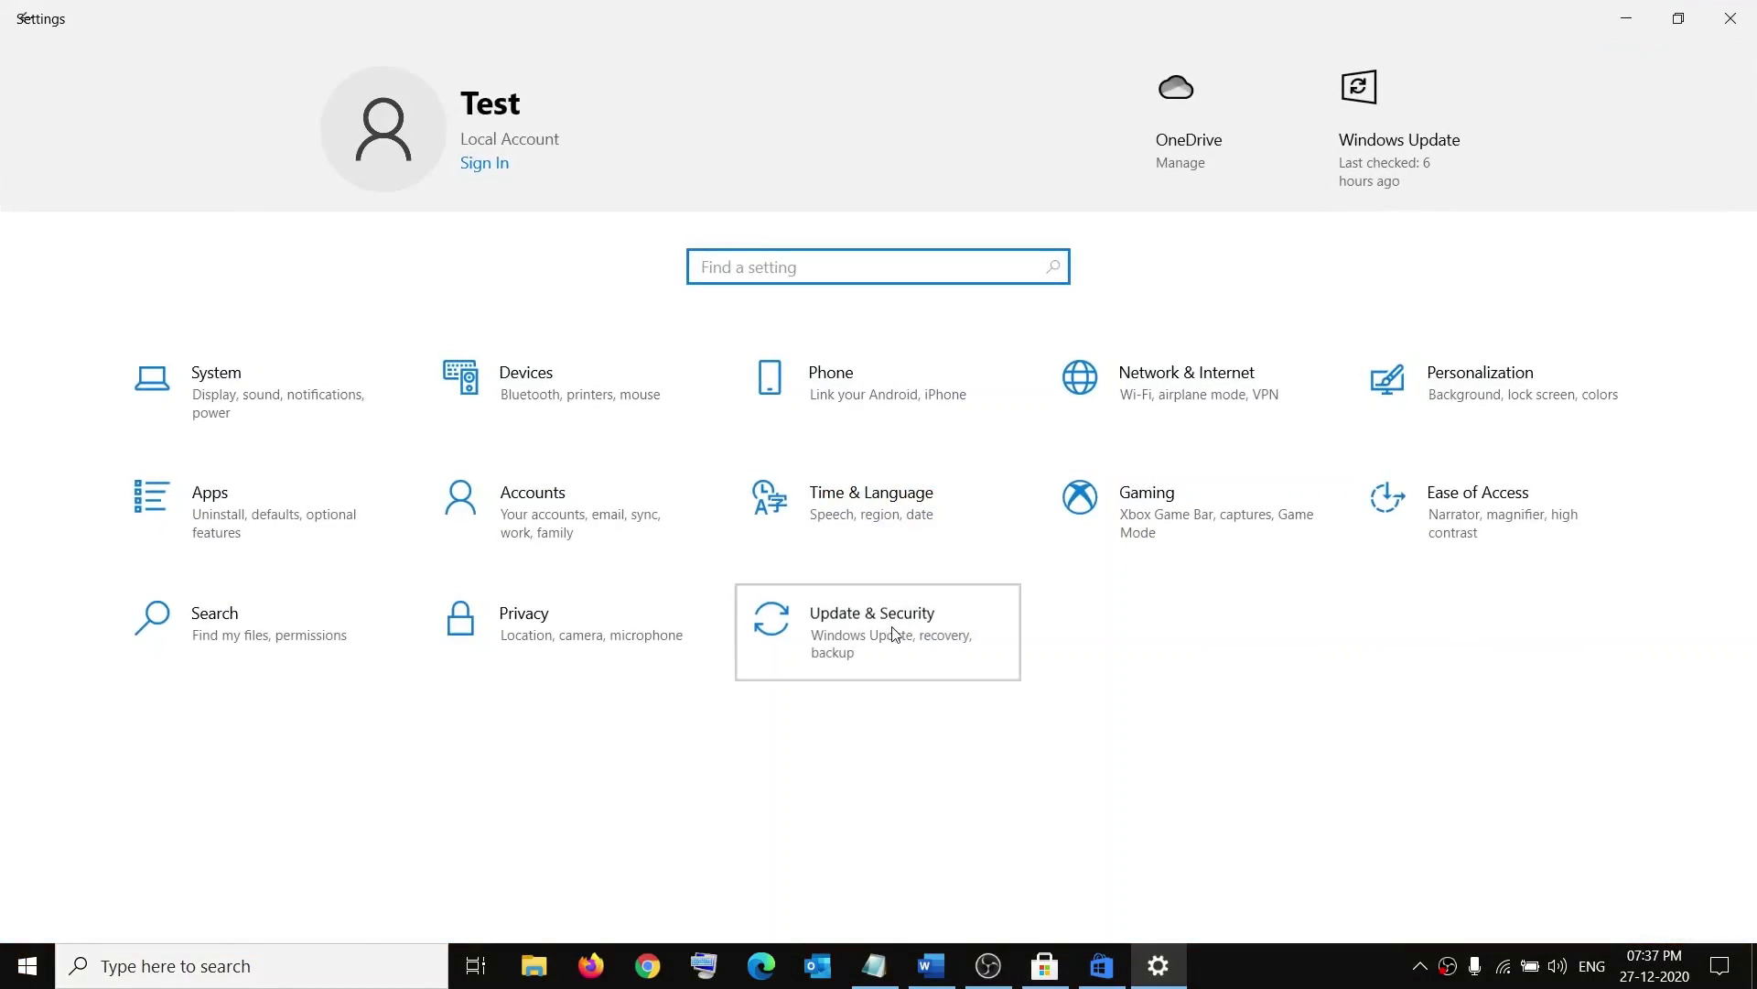
{"action": "left_click", "coordinate": [893, 679]}
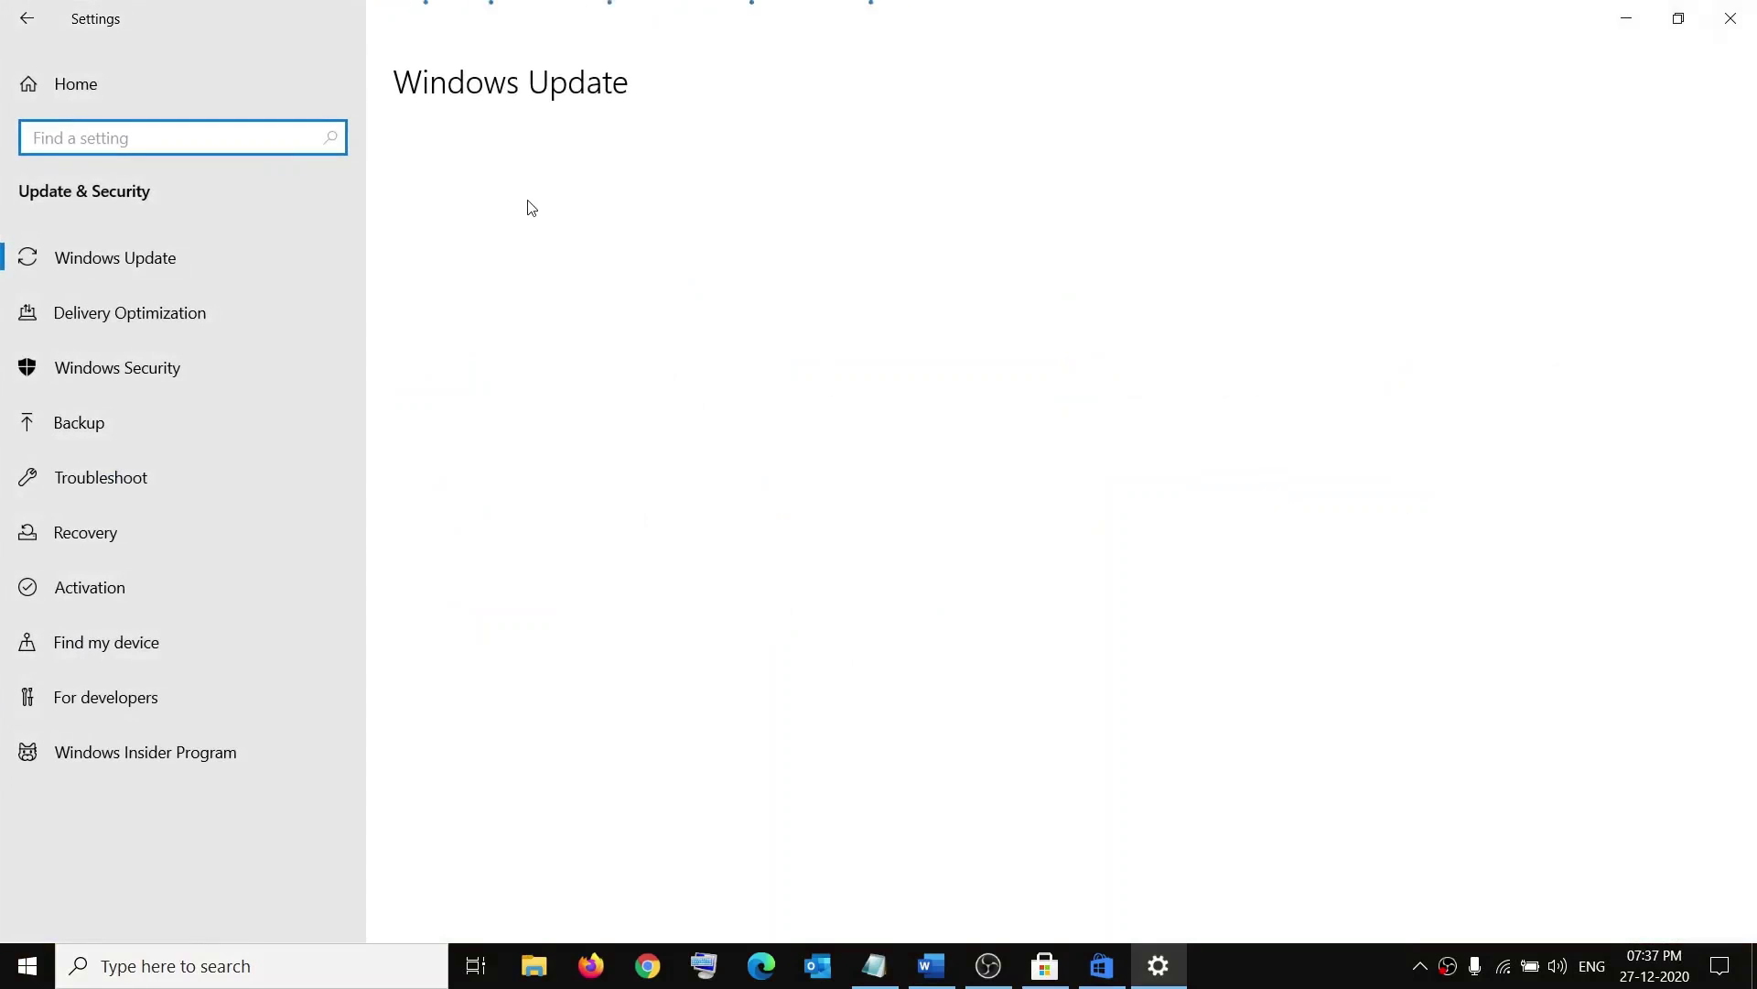
{"action": "left_click", "coordinate": [490, 229]}
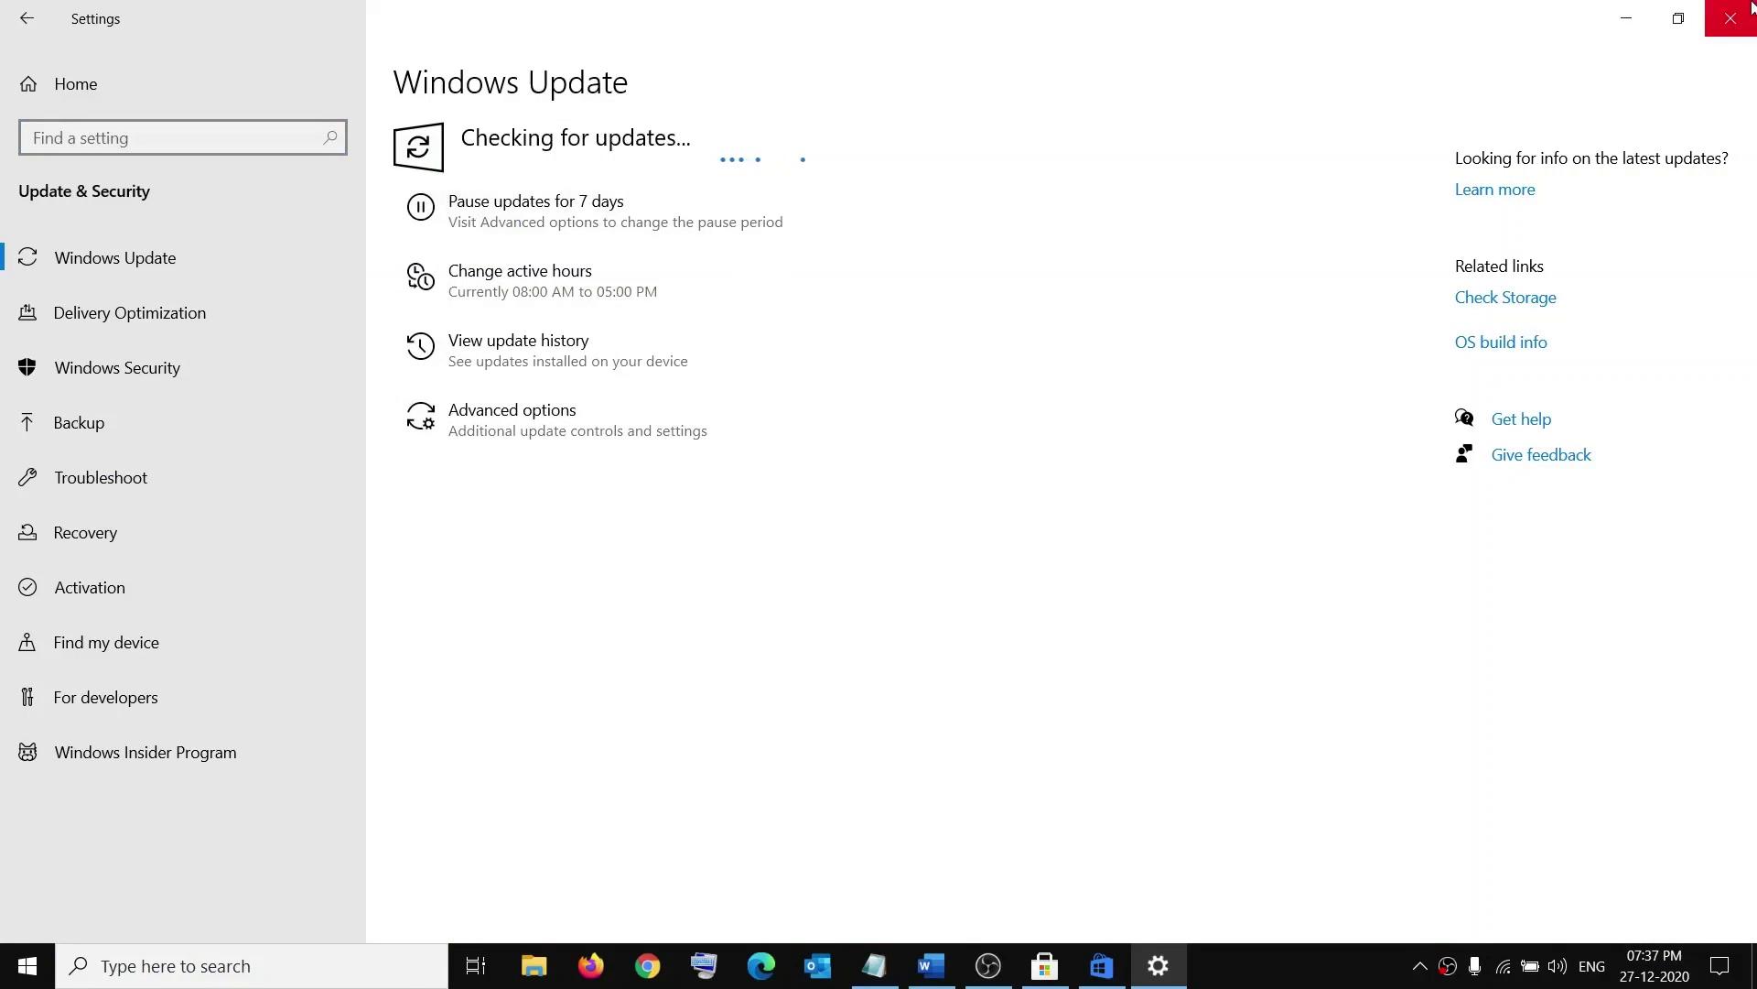
{"action": "left_click", "coordinate": [1732, 25]}
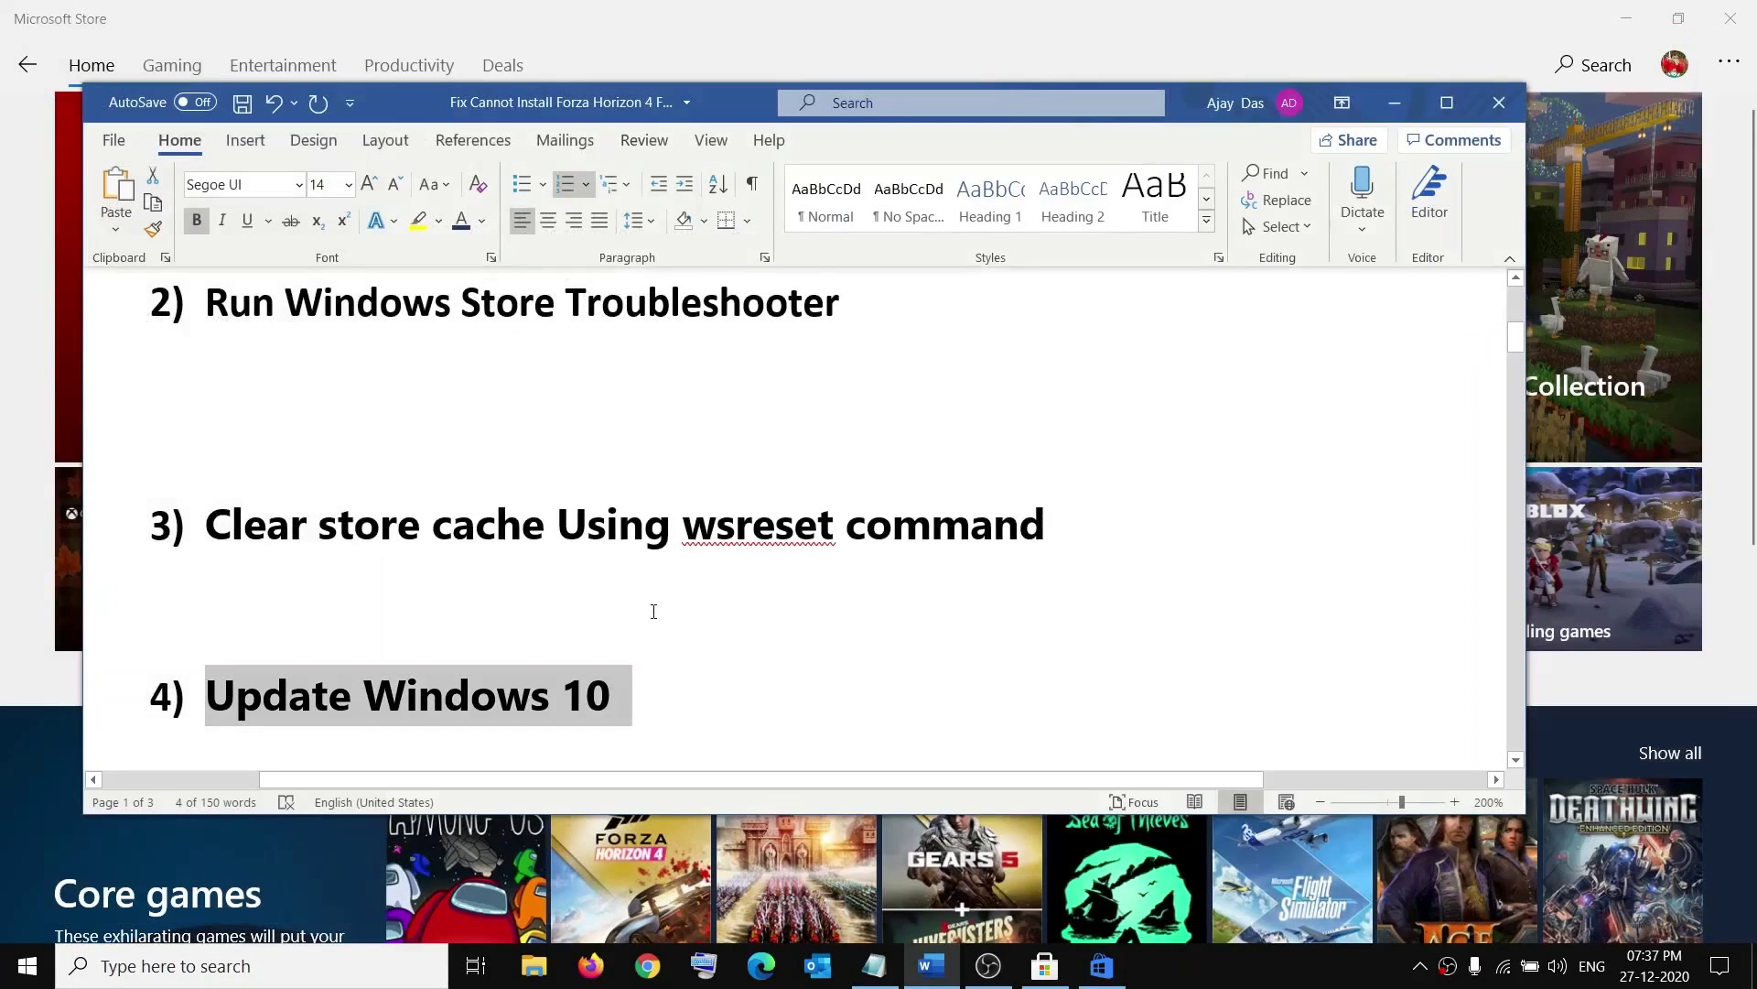
Highlight the 'Update Apps' heading and minimize Word to reveal Microsoft Store.
{"action": "scroll", "coordinate": [654, 611], "scroll_direction": "down", "scroll_amount": 3}
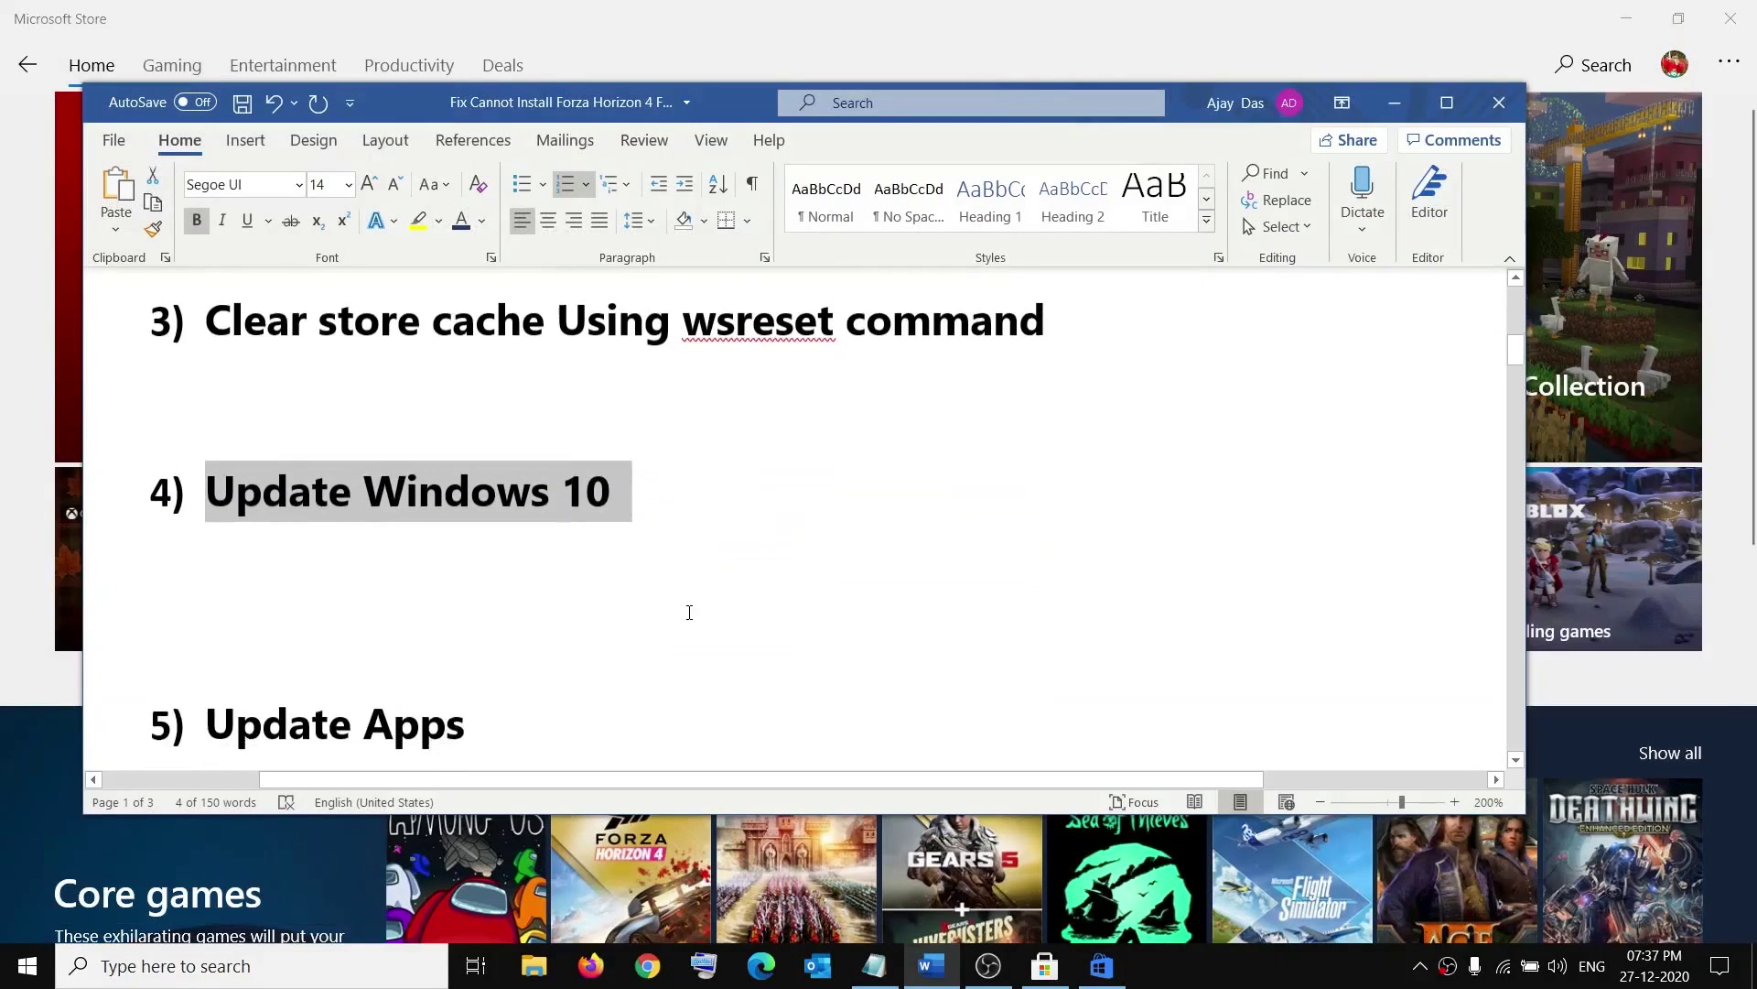
{"action": "triple_click", "coordinate": [222, 707]}
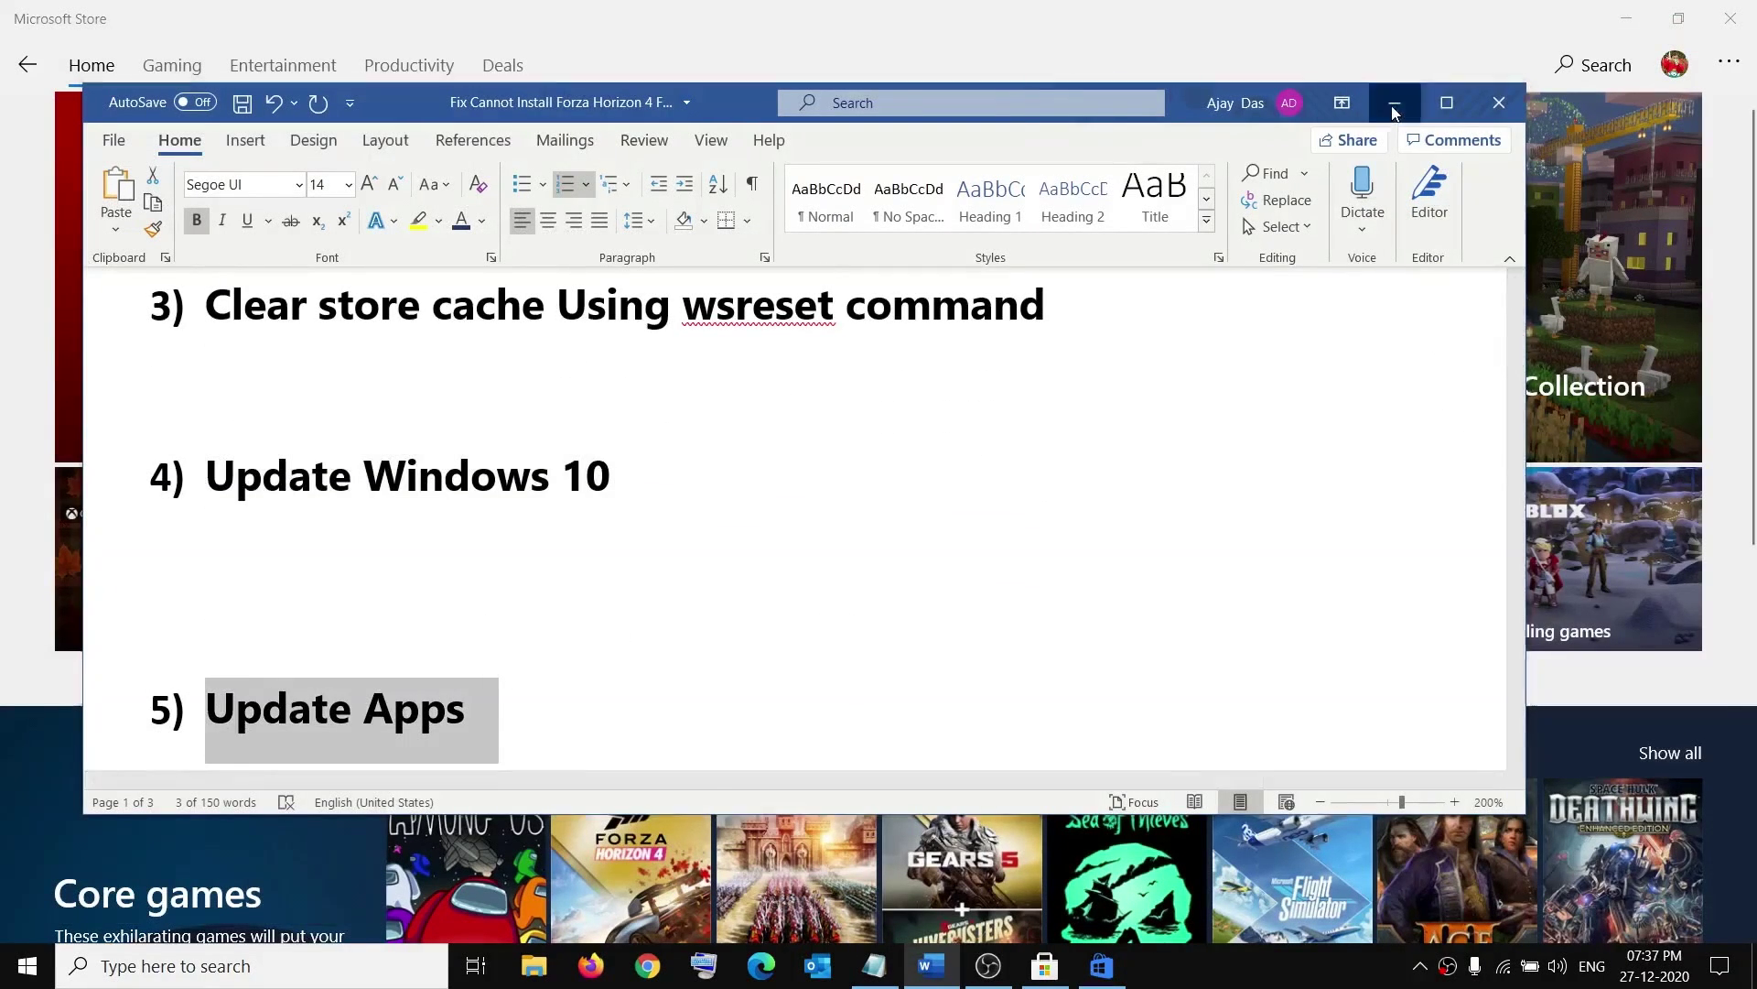
{"action": "left_click", "coordinate": [1394, 104]}
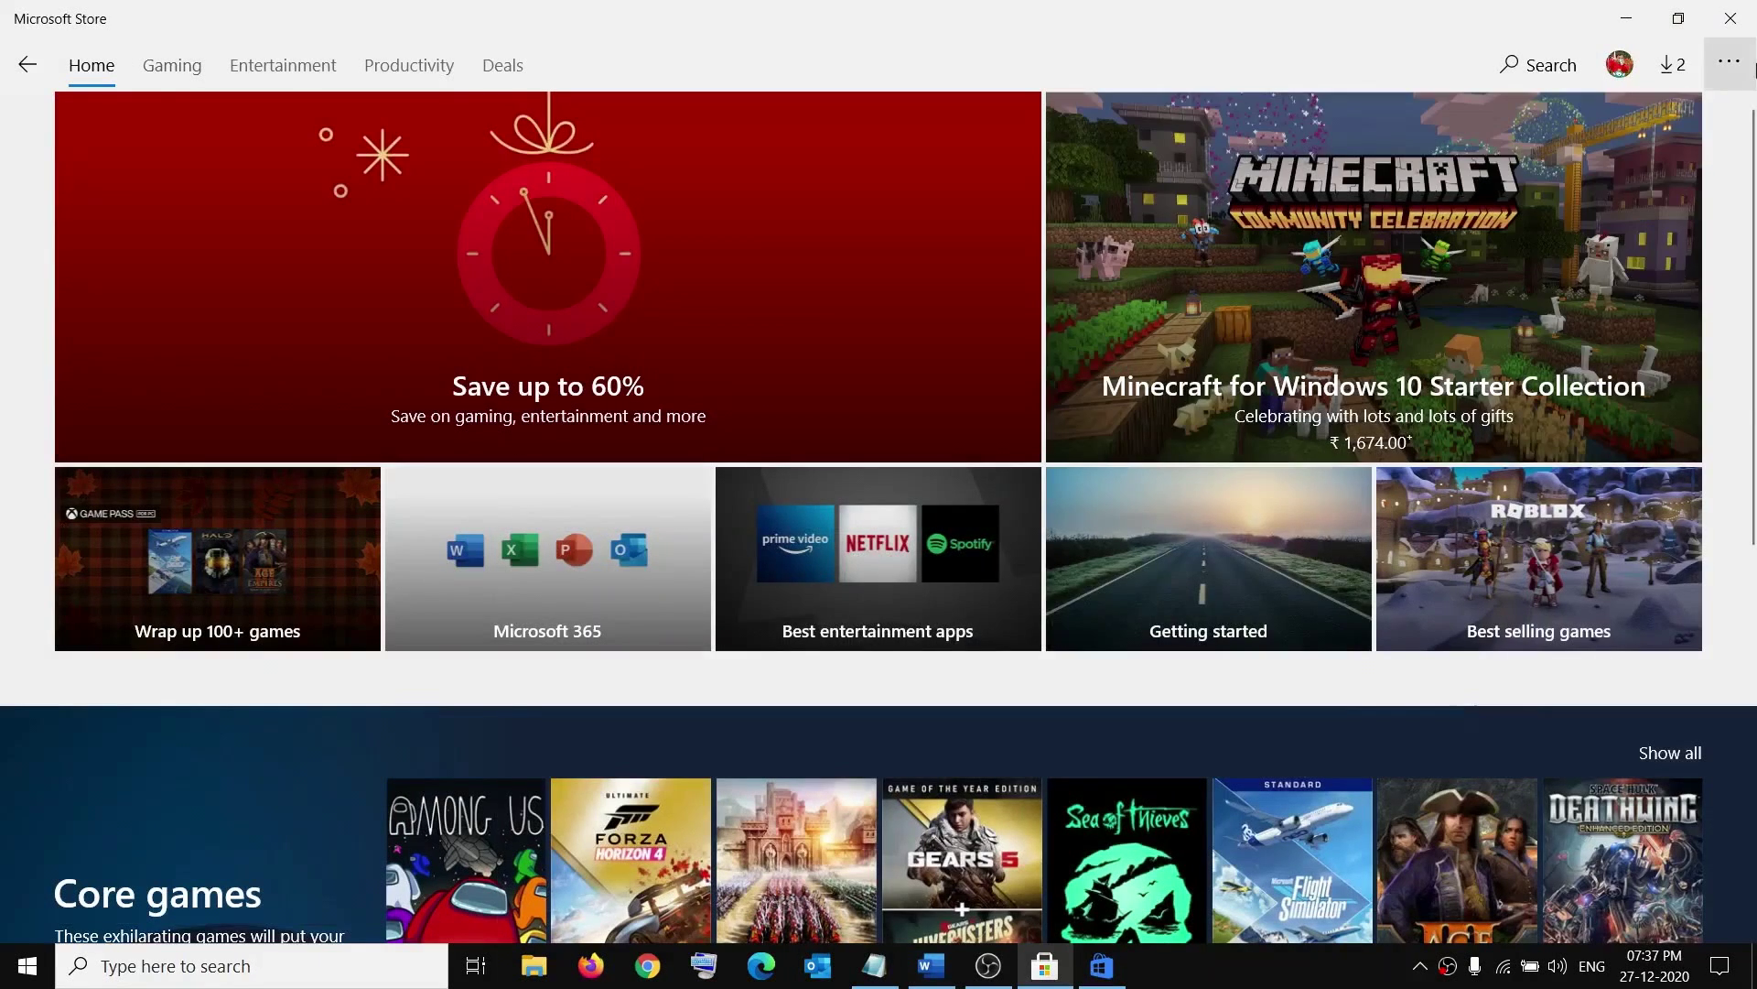
Run Get updates under Downloads and updates and view the Ready to install list.
{"action": "left_click", "coordinate": [1733, 70]}
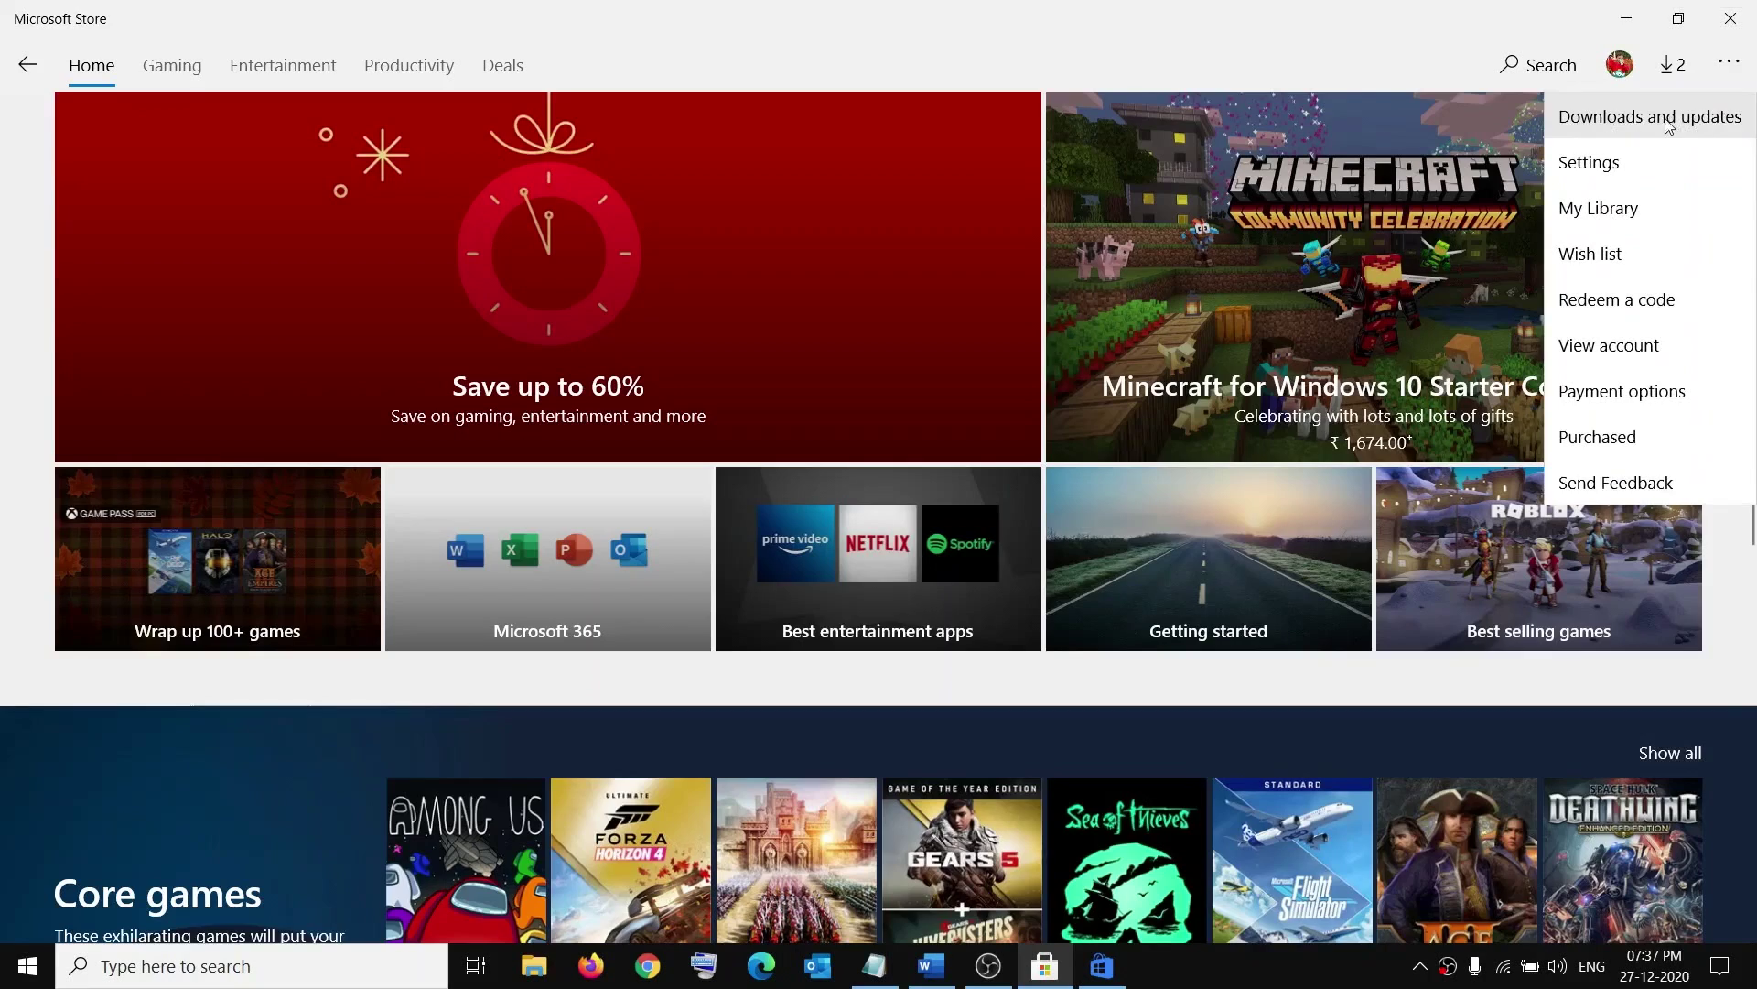
{"action": "left_click", "coordinate": [1572, 125]}
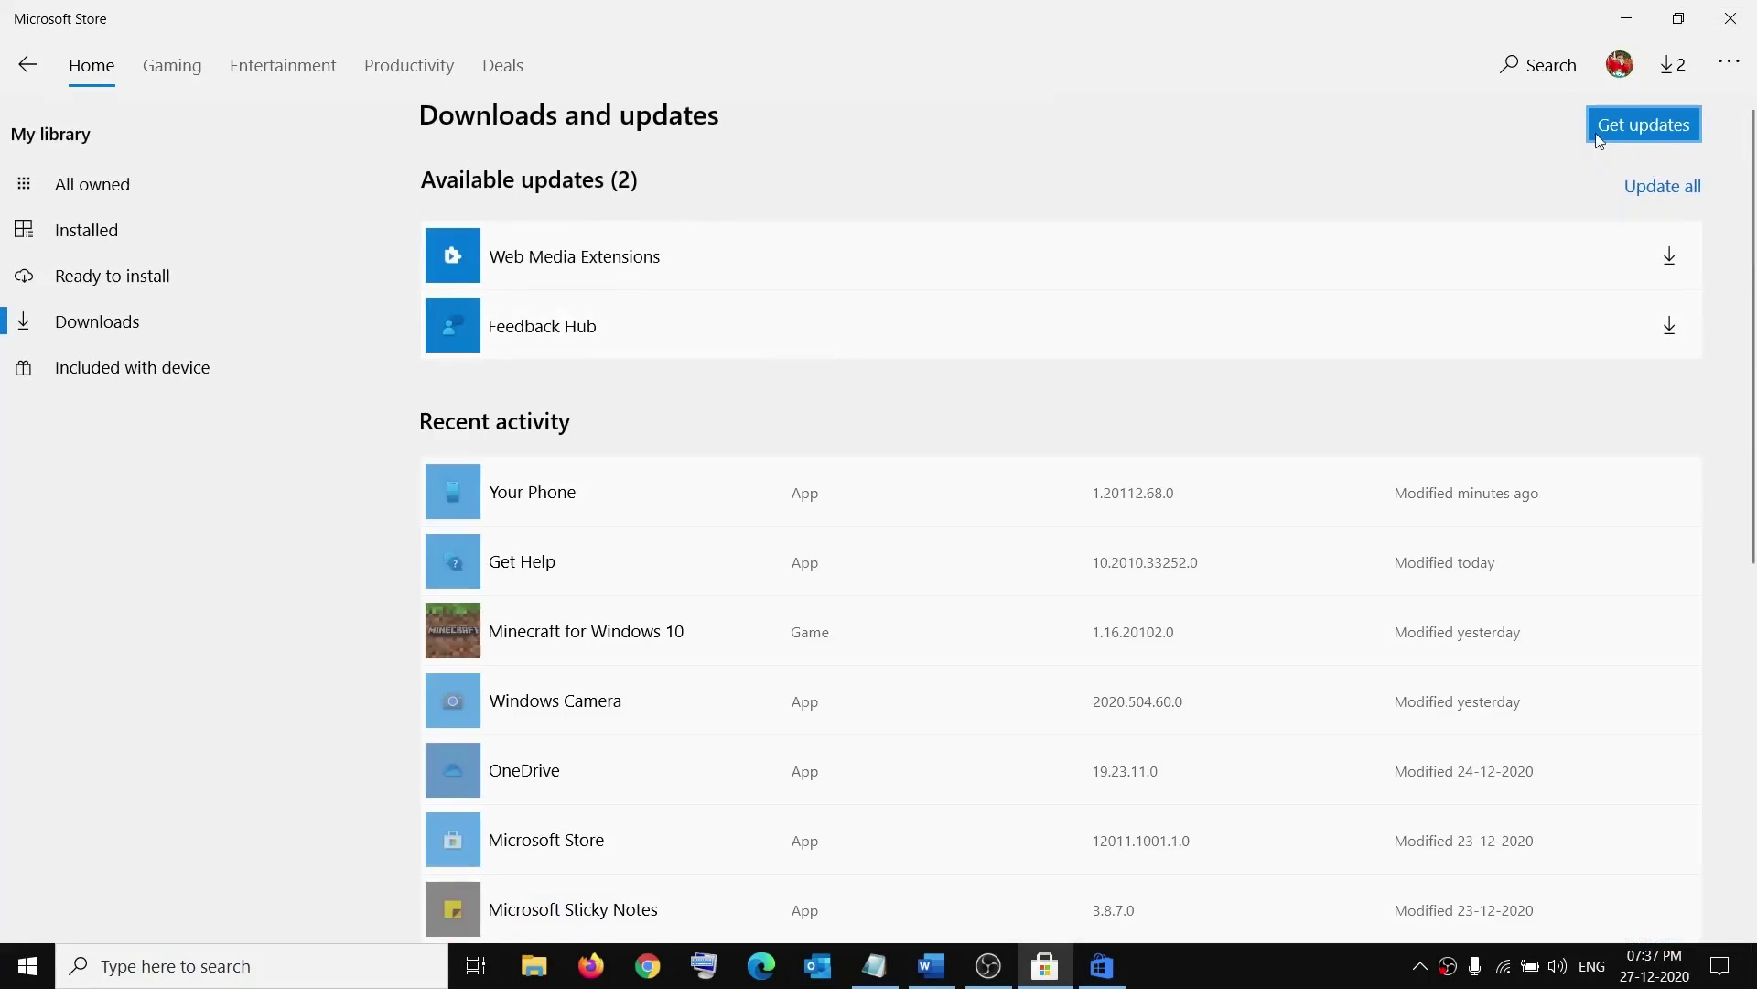
{"action": "left_click", "coordinate": [1601, 131]}
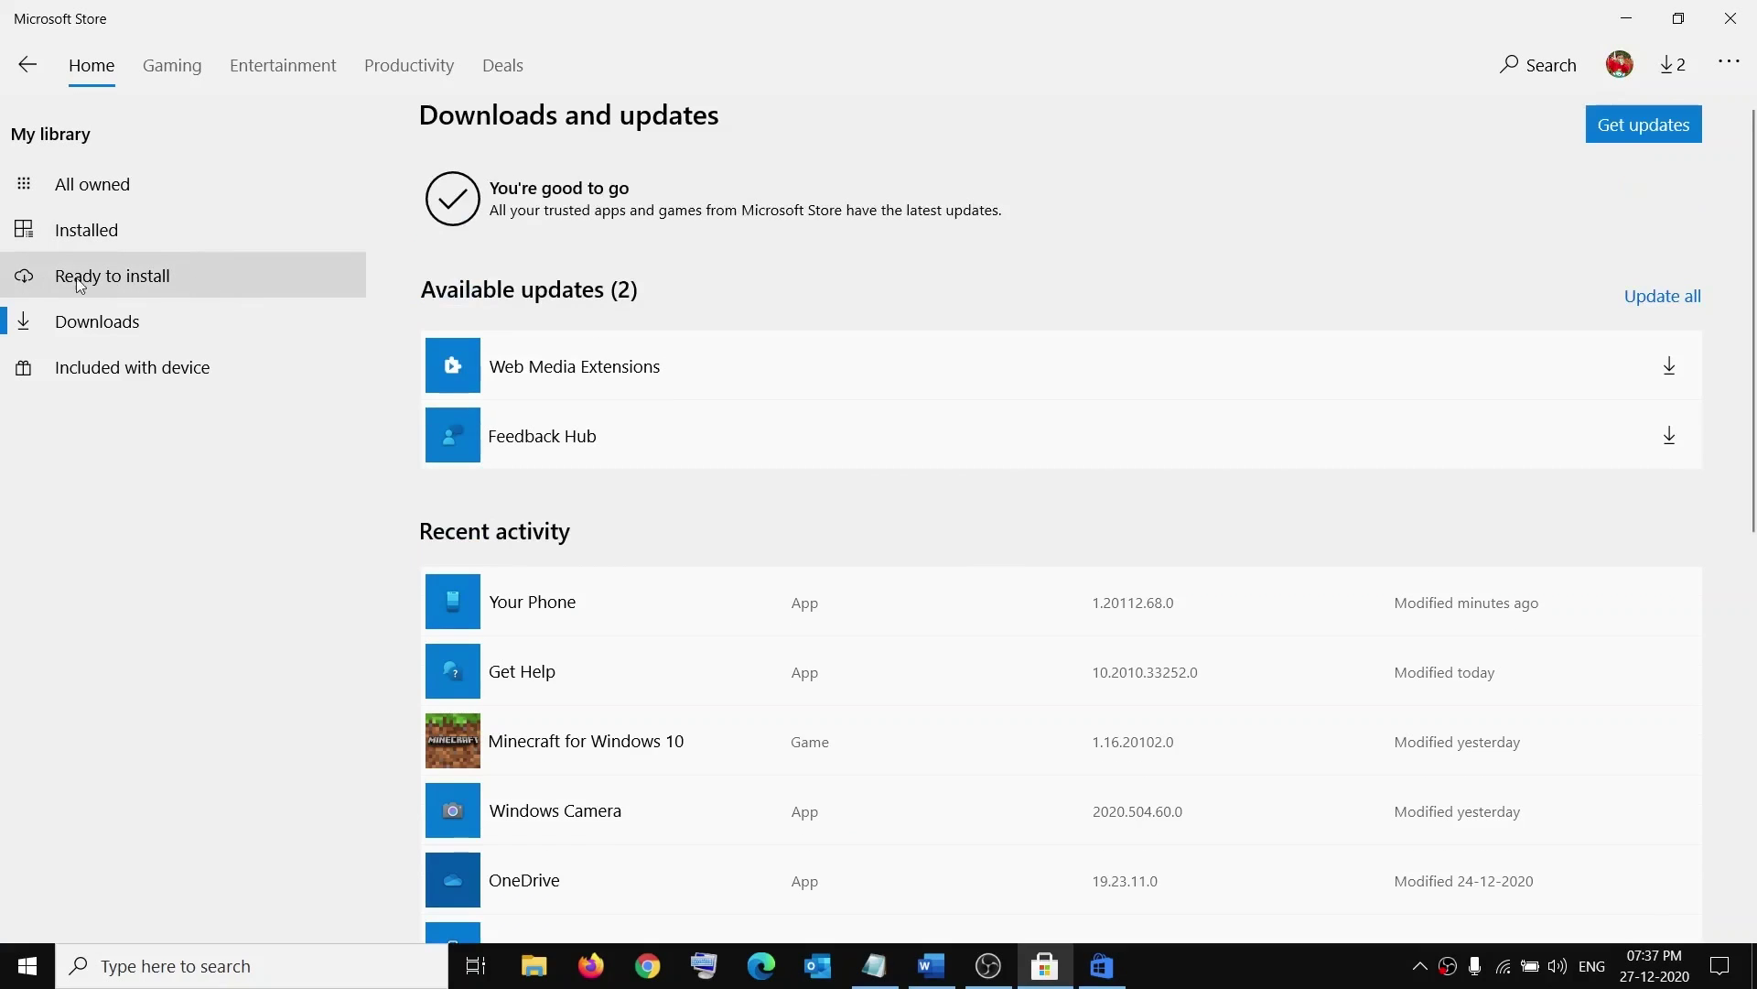
{"action": "left_click", "coordinate": [89, 278]}
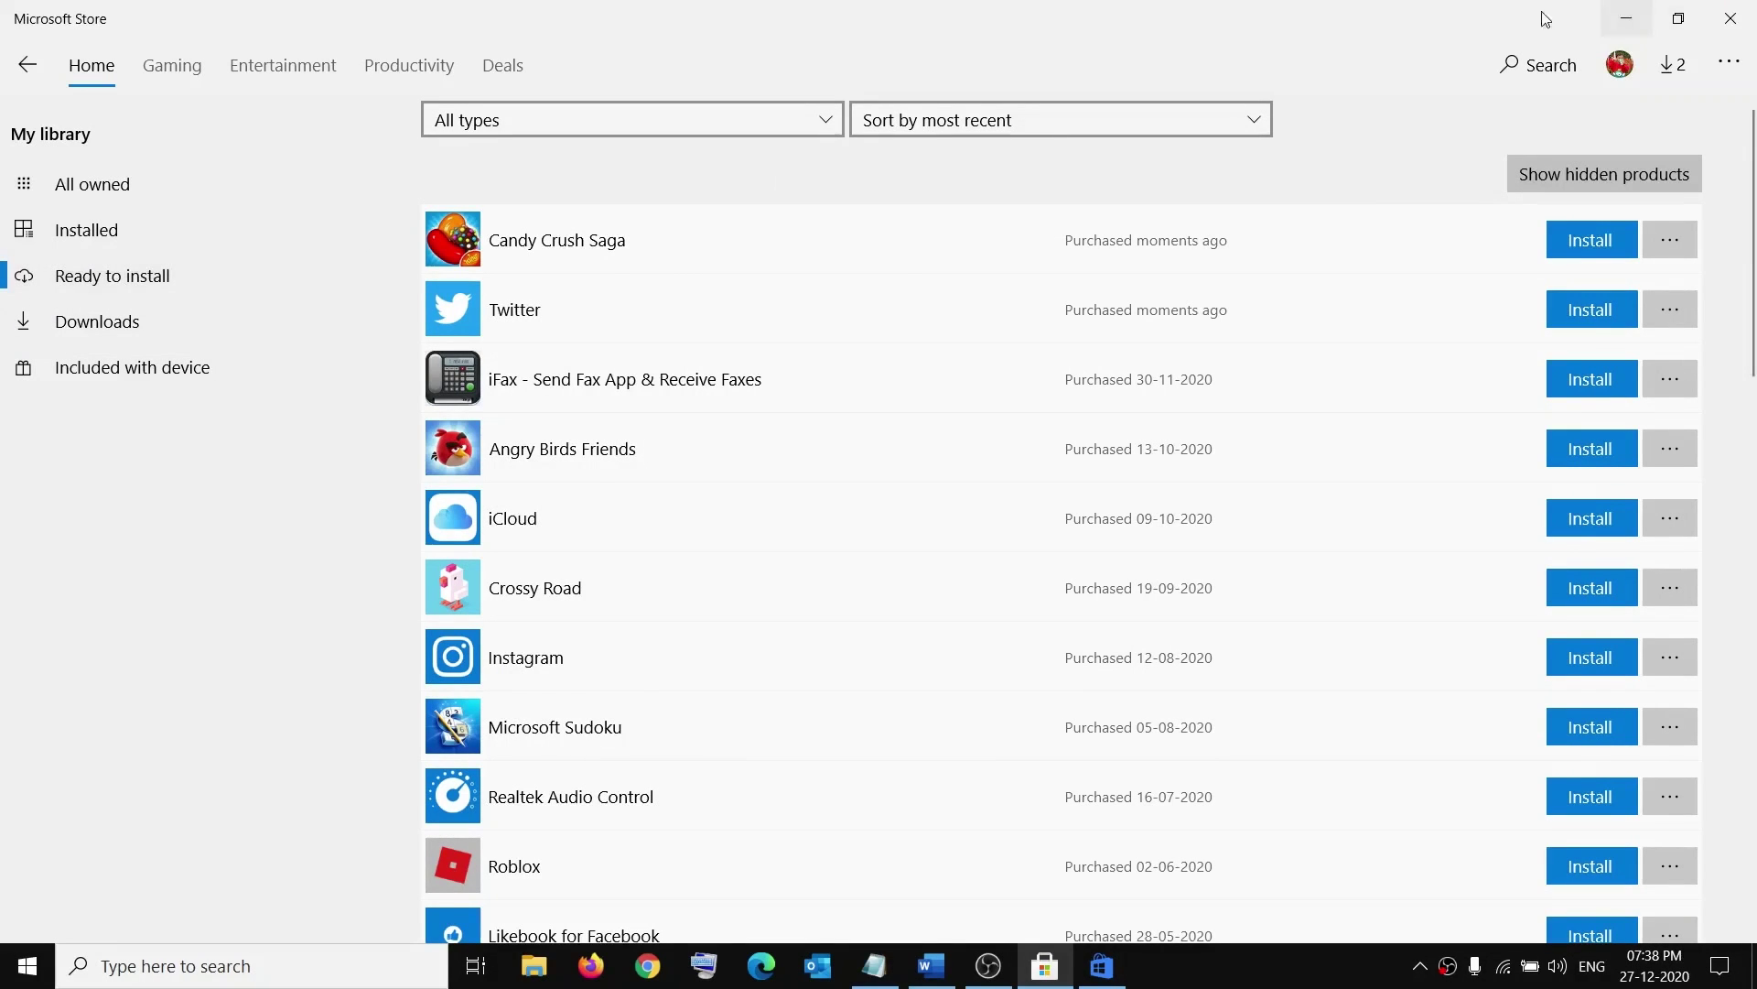
Minimize the Store, dismiss the app troubleshooter dialog, and bring back the Word notes.
{"action": "left_click", "coordinate": [1627, 18]}
{"action": "left_click", "coordinate": [1184, 231]}
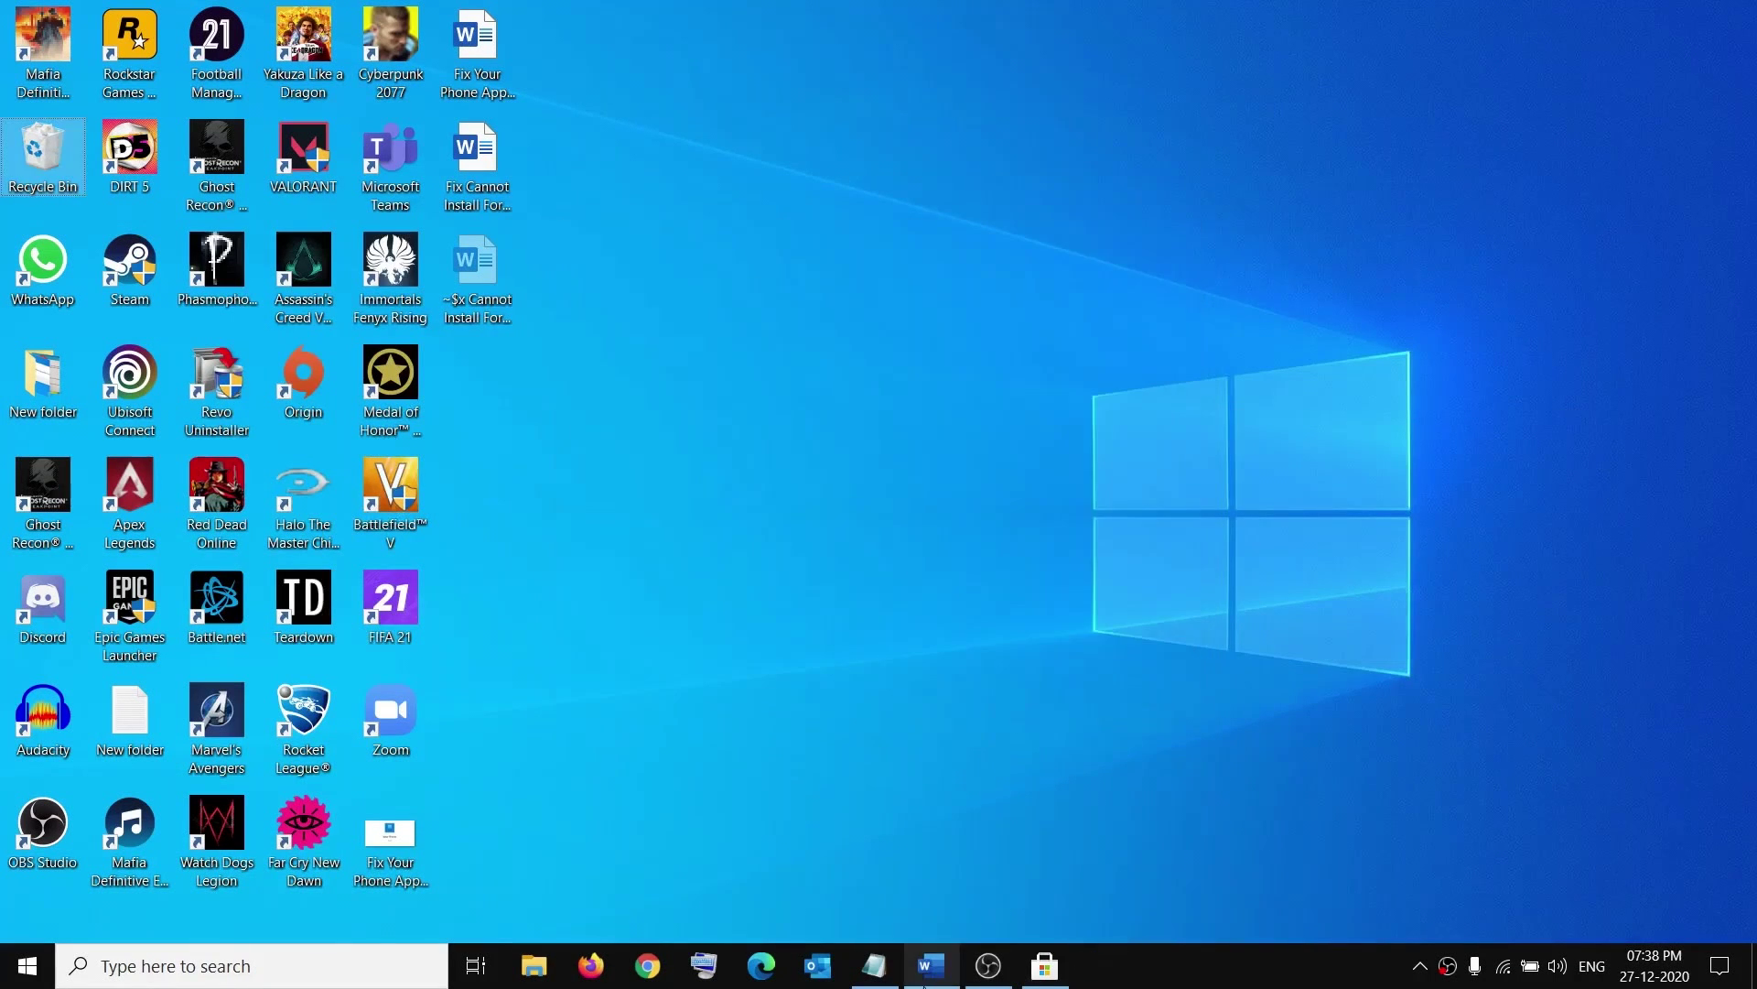
{"action": "left_click", "coordinate": [930, 966]}
Highlight the 'Reset Store app' heading and search the Apps list for 'store'.
{"action": "scroll", "coordinate": [555, 609], "scroll_direction": "down", "scroll_amount": 2}
{"action": "left_click_drag", "start_coordinate": [206, 659], "coordinate": [485, 663]}
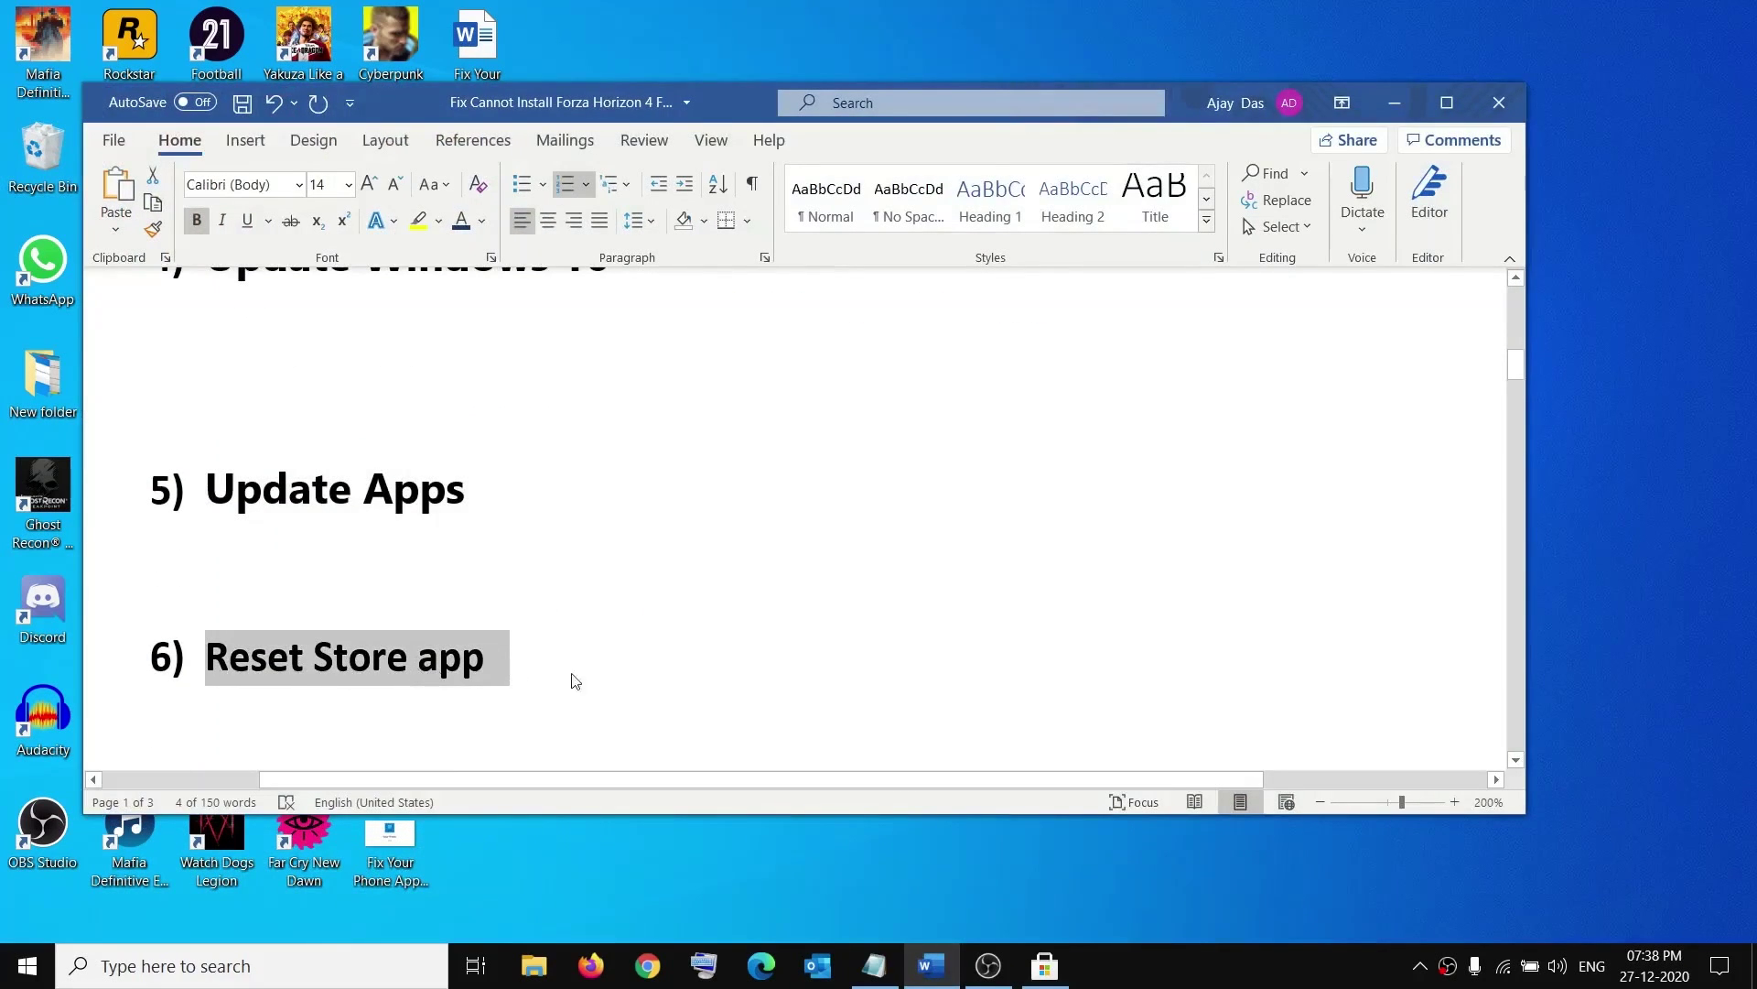
{"action": "left_click", "coordinate": [28, 966]}
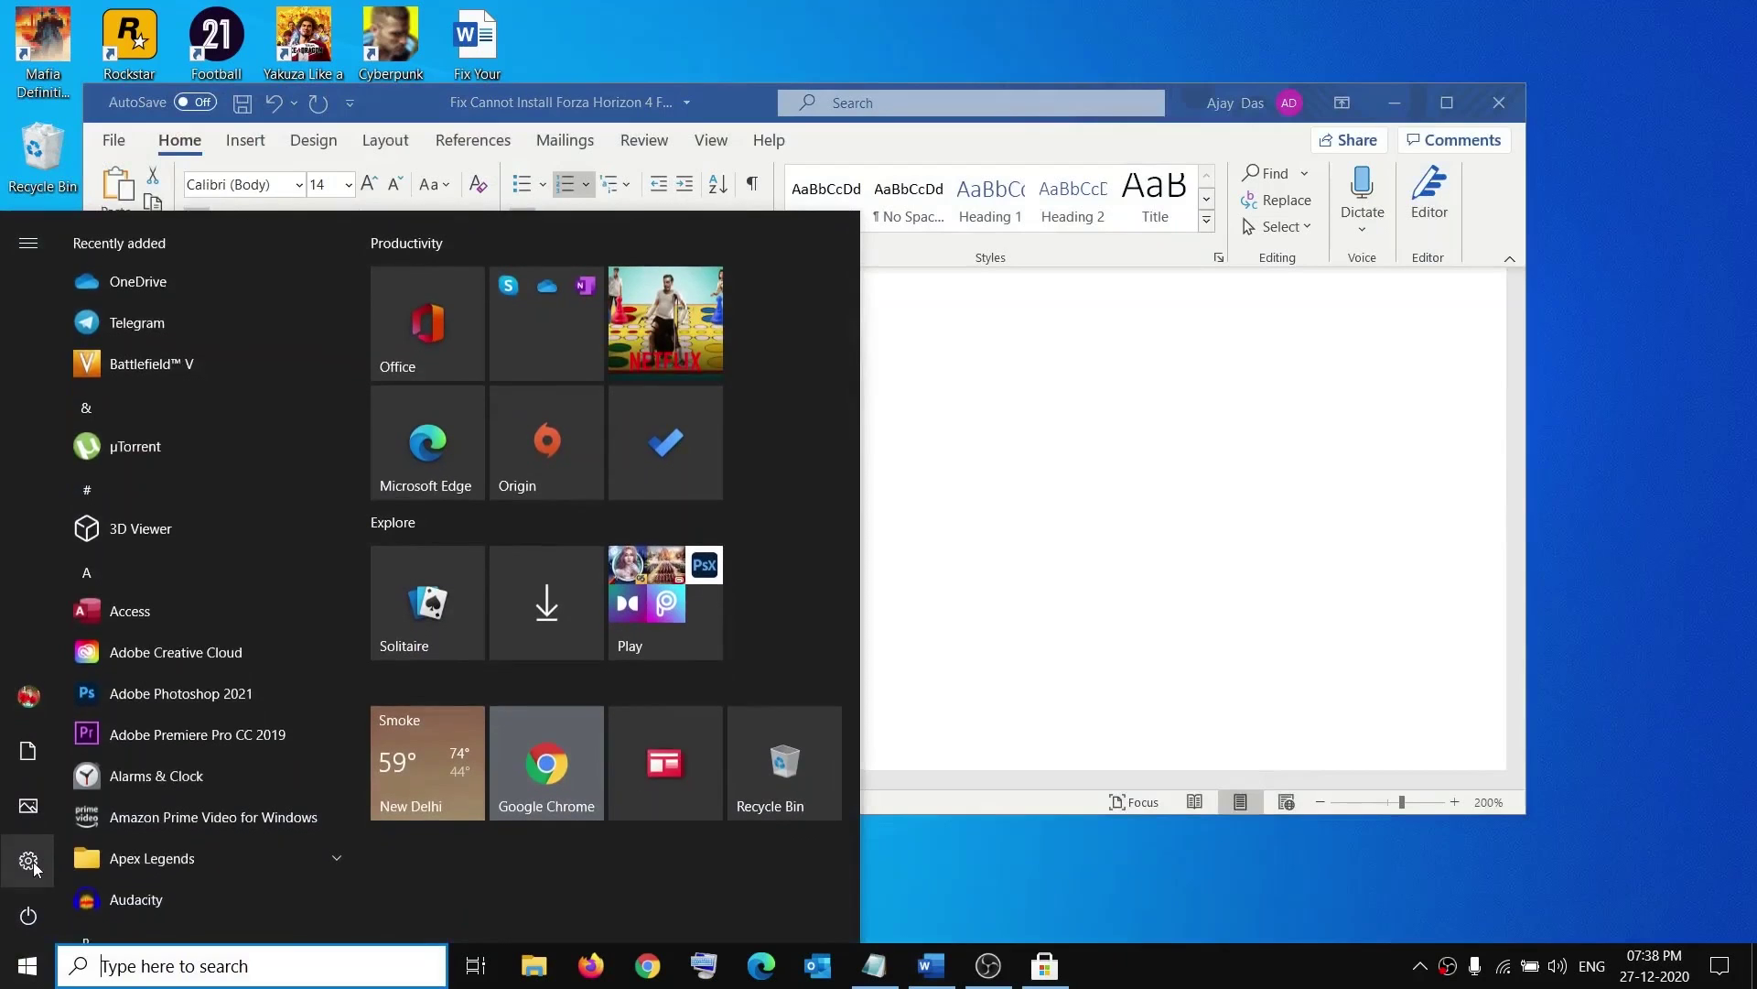
{"action": "left_click", "coordinate": [30, 862]}
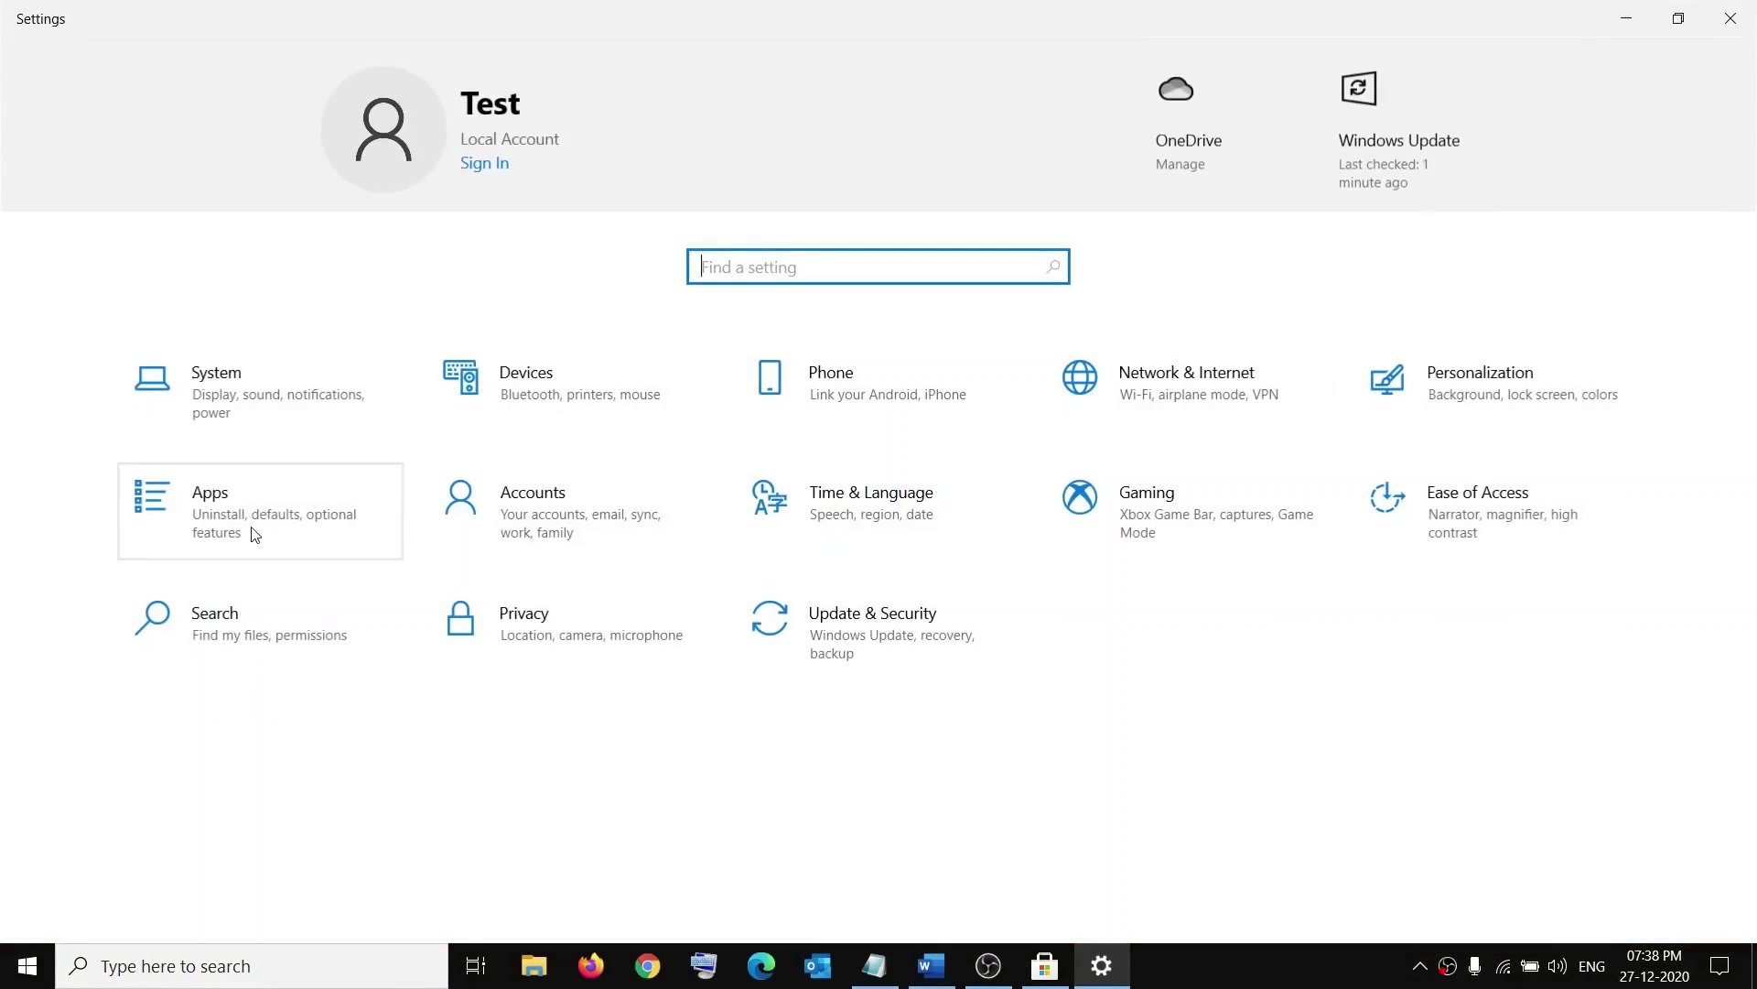
{"action": "left_click", "coordinate": [279, 529]}
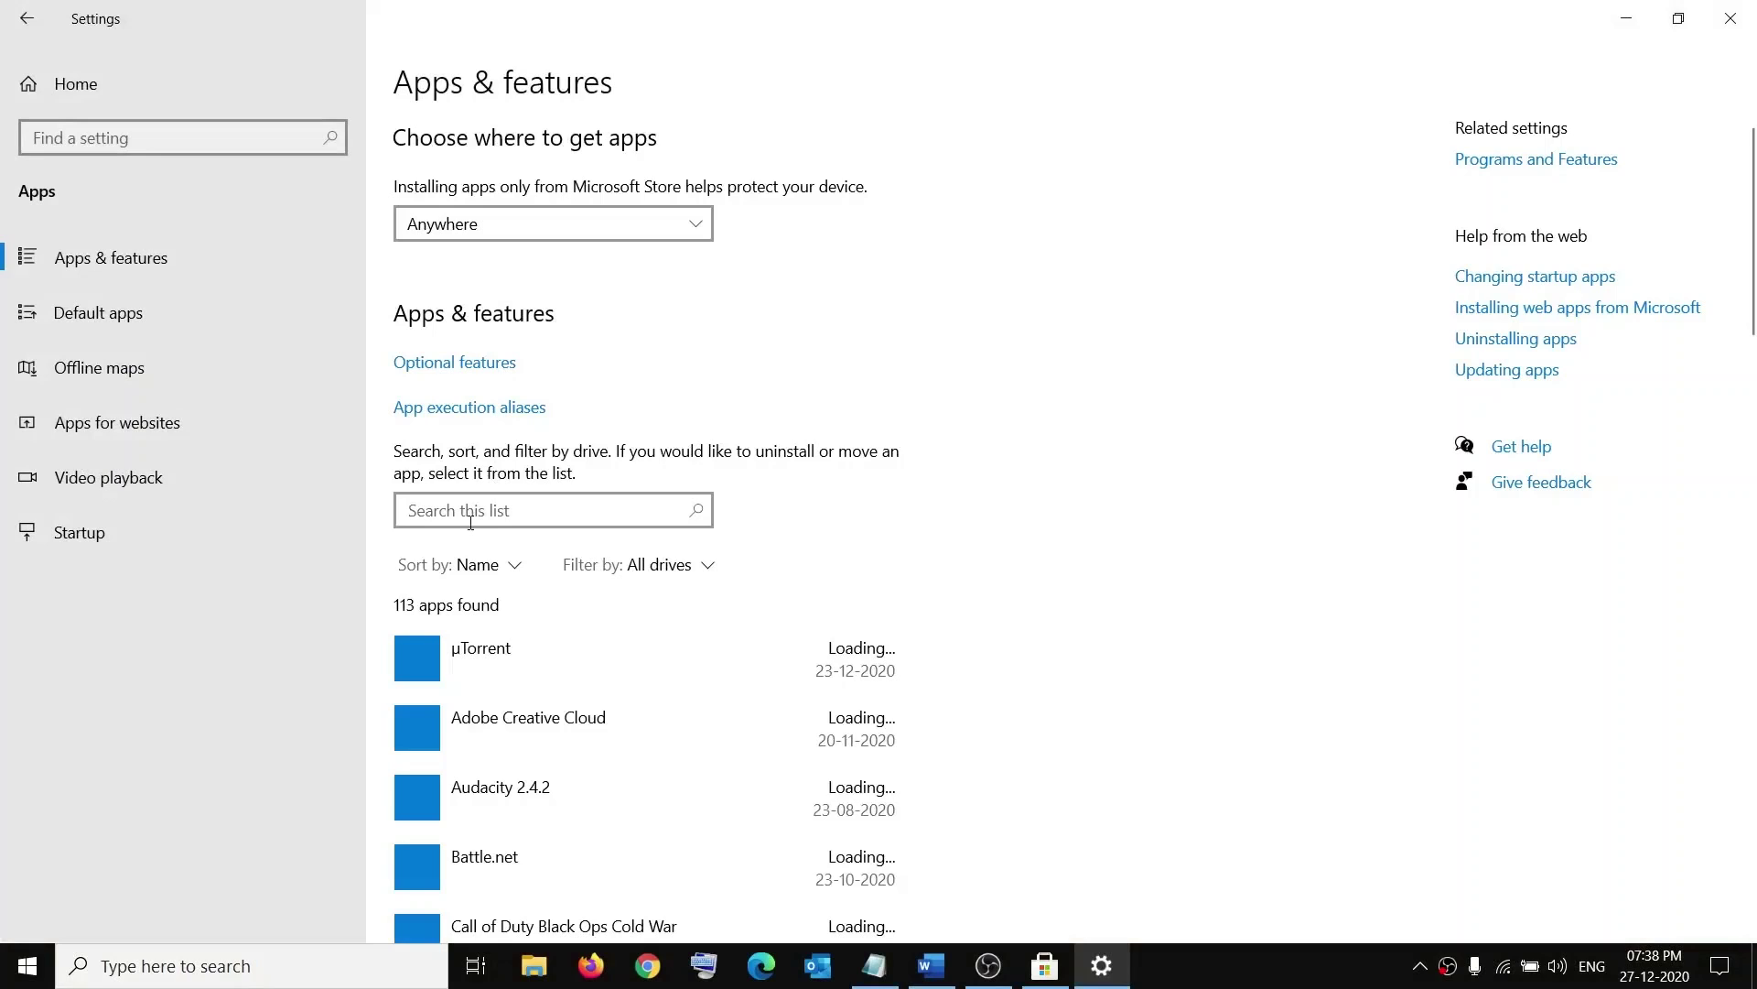
{"action": "type", "text": "st"}
{"action": "left_click", "coordinate": [471, 523]}
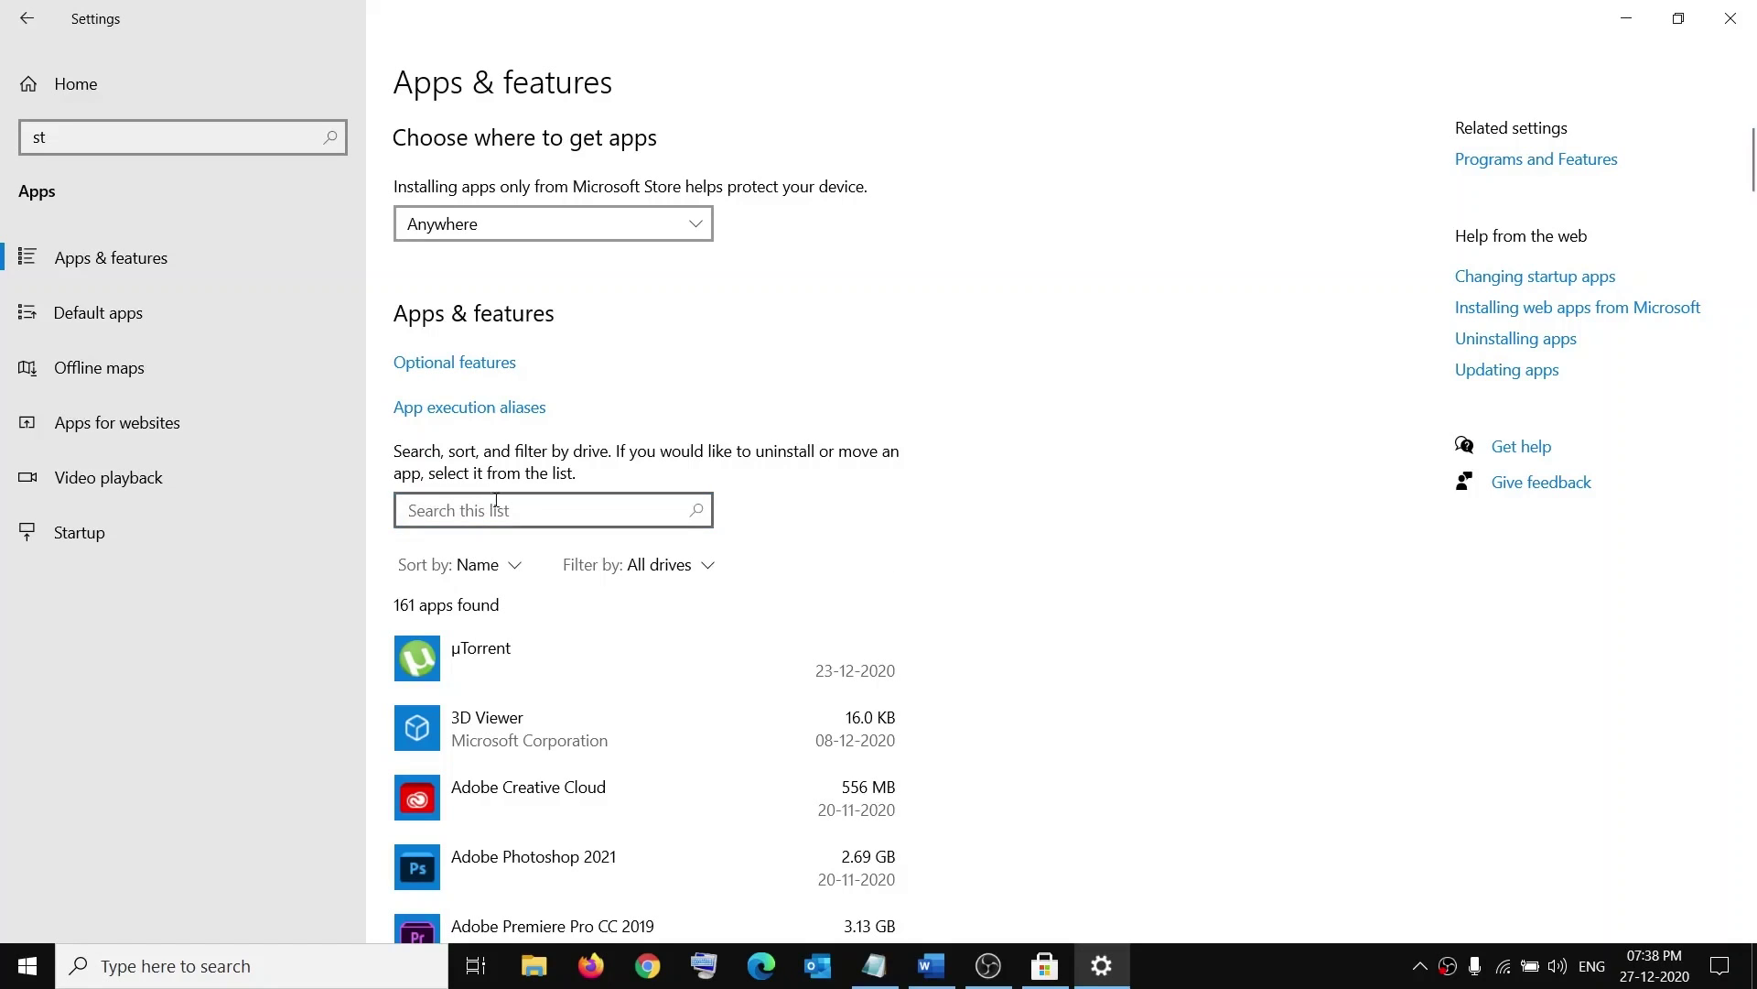
{"action": "type", "text": "sto"}
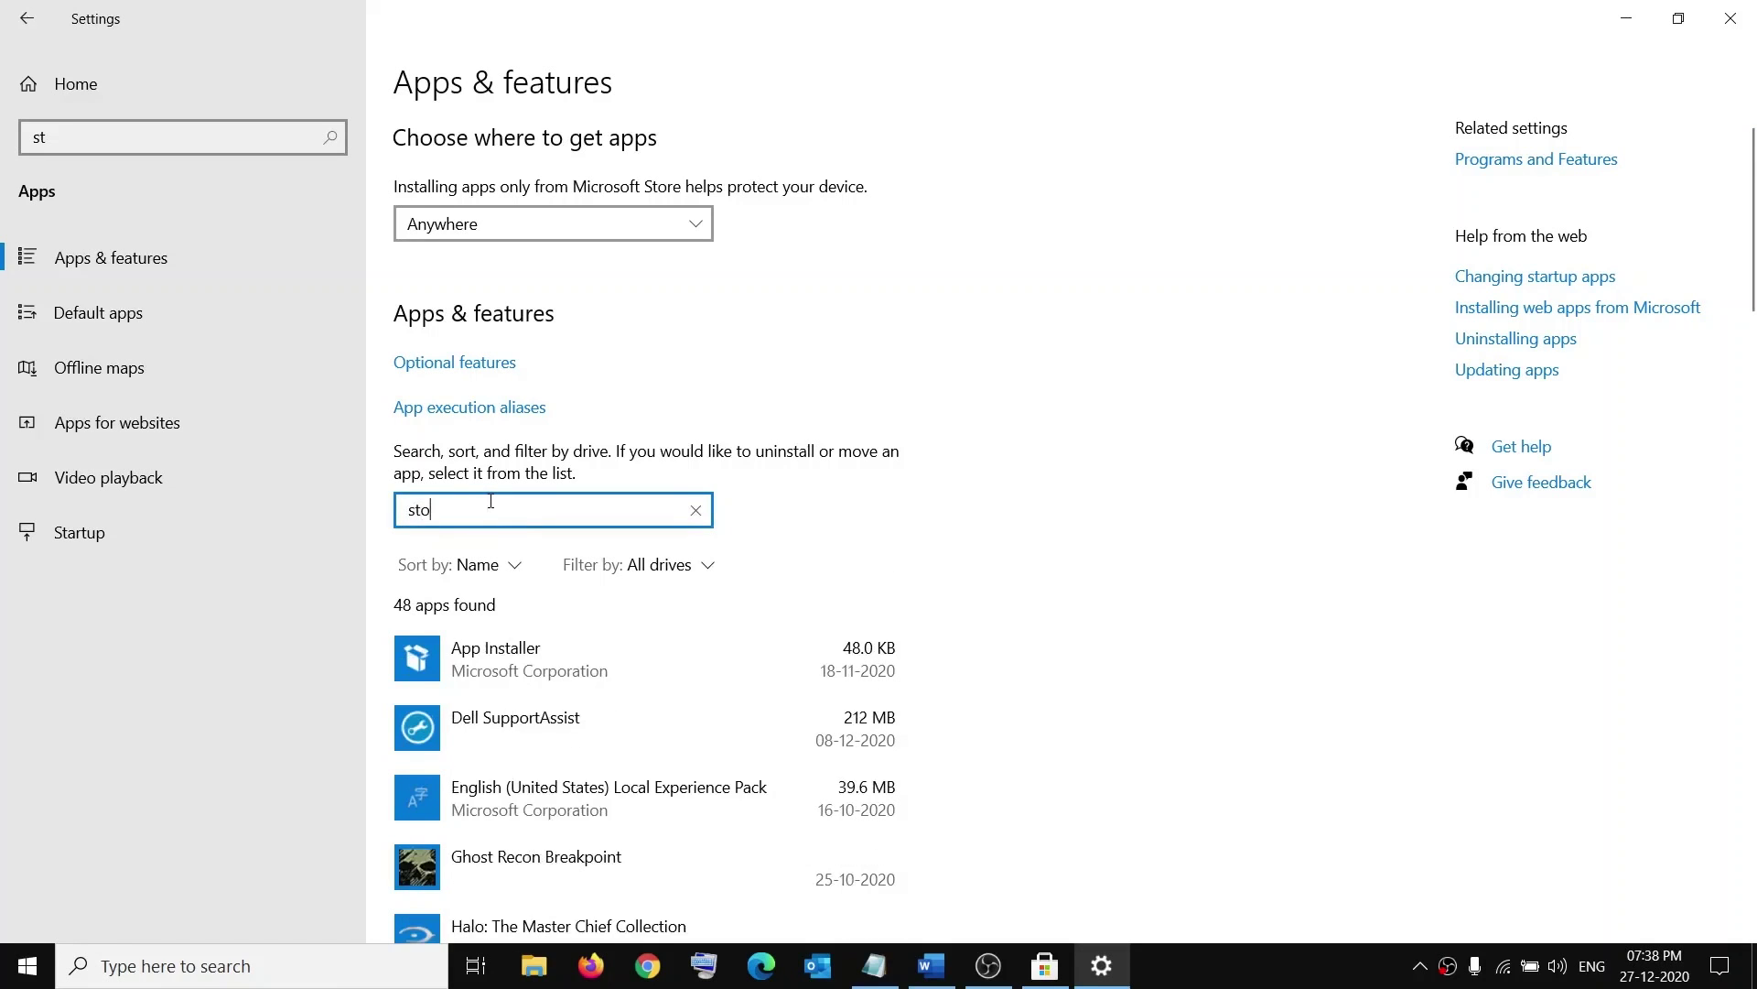
{"action": "type", "text": "re"}
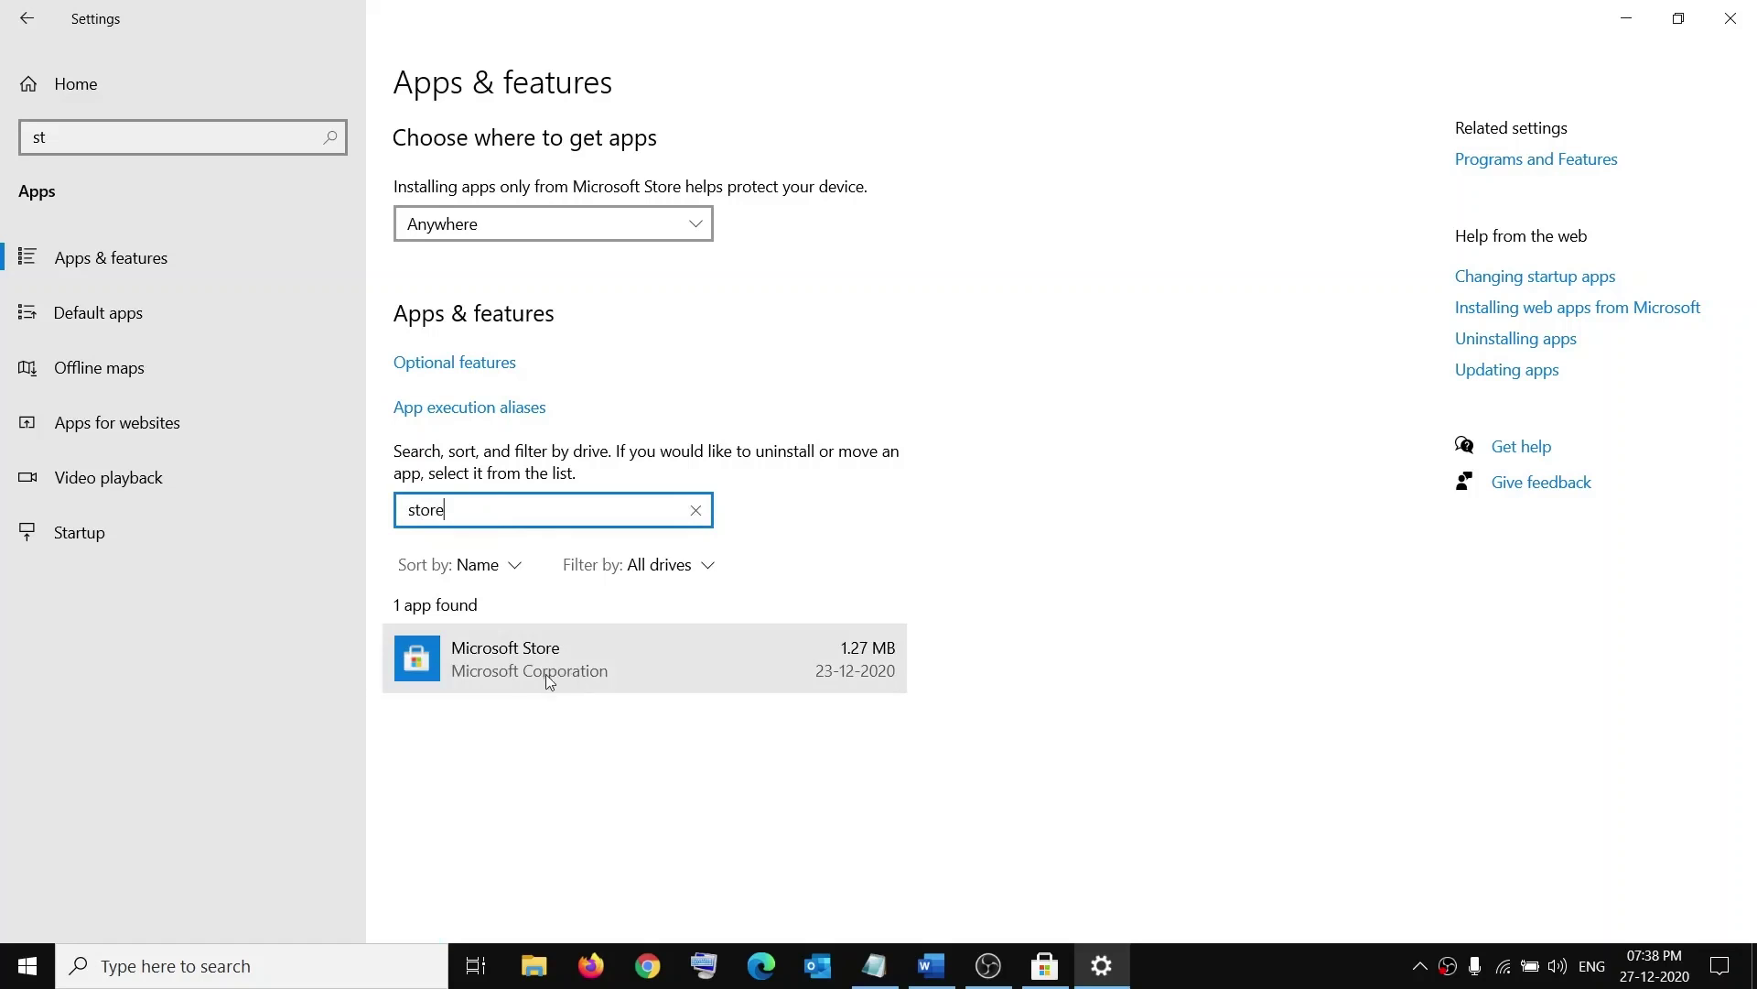
Reset Microsoft Store from its Advanced options, confirm deleting its data, and close Settings.
{"action": "left_click", "coordinate": [546, 673]}
{"action": "left_click", "coordinate": [494, 701]}
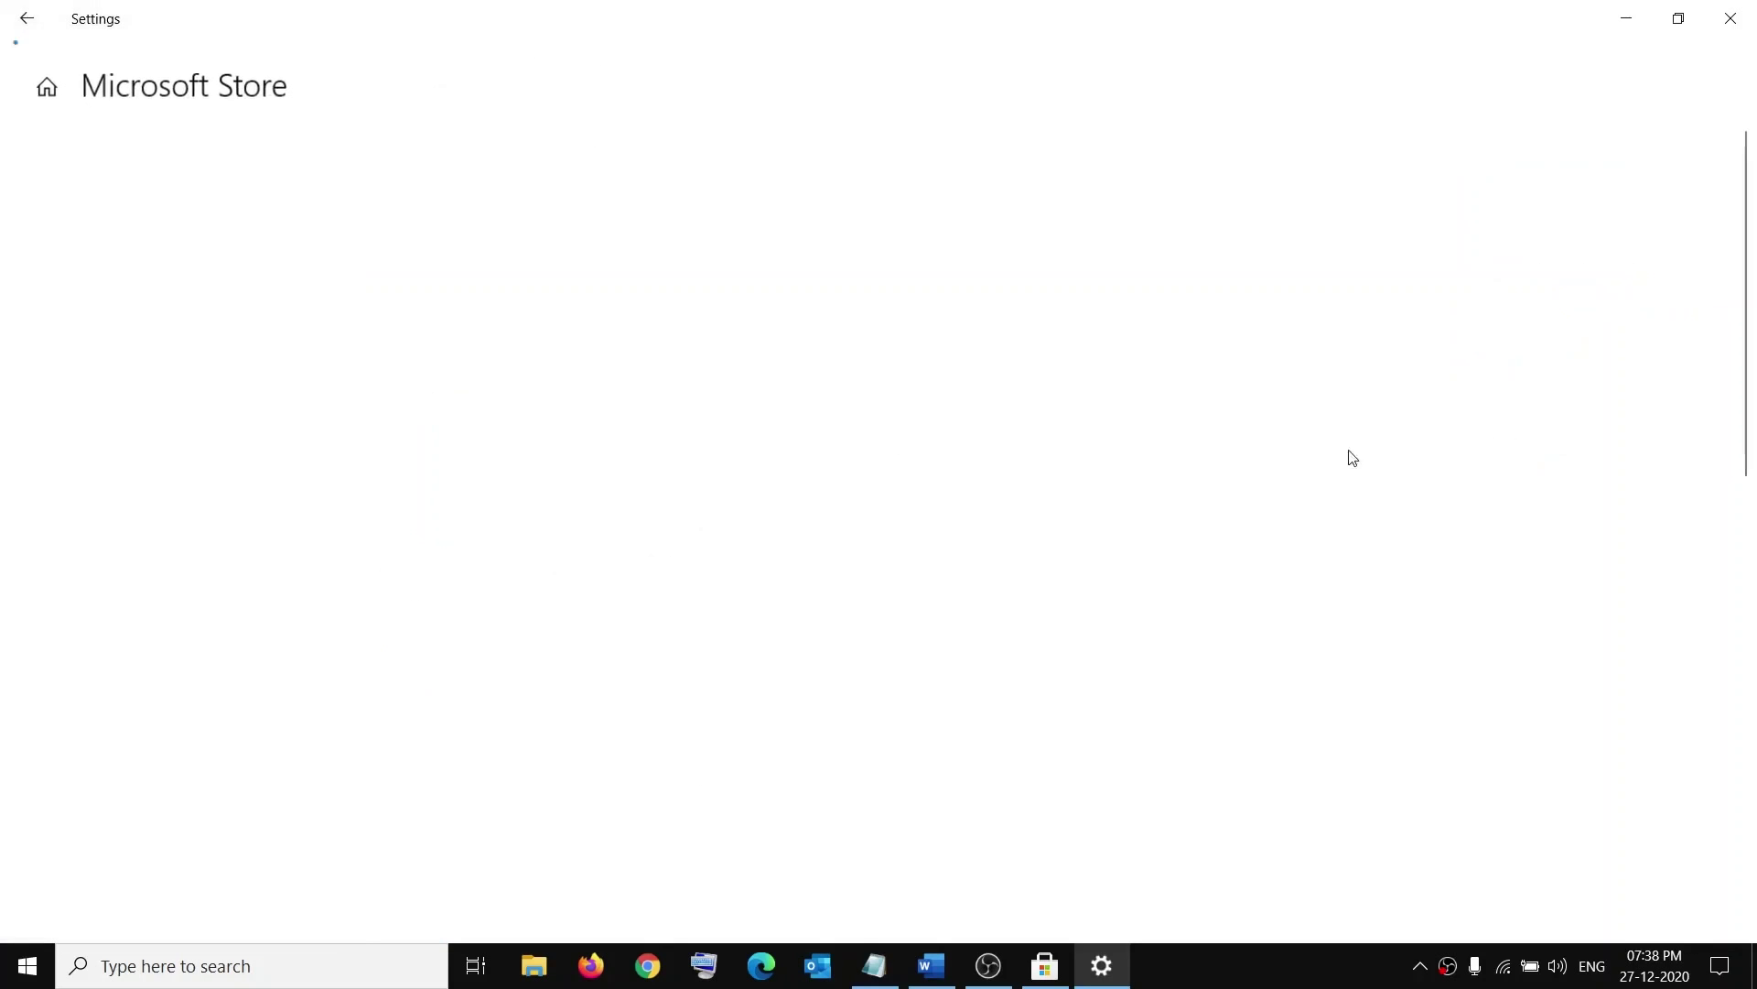
{"action": "scroll", "coordinate": [236, 630], "scroll_direction": "down", "scroll_amount": 3}
{"action": "scroll", "coordinate": [236, 630], "scroll_direction": "down", "scroll_amount": 5}
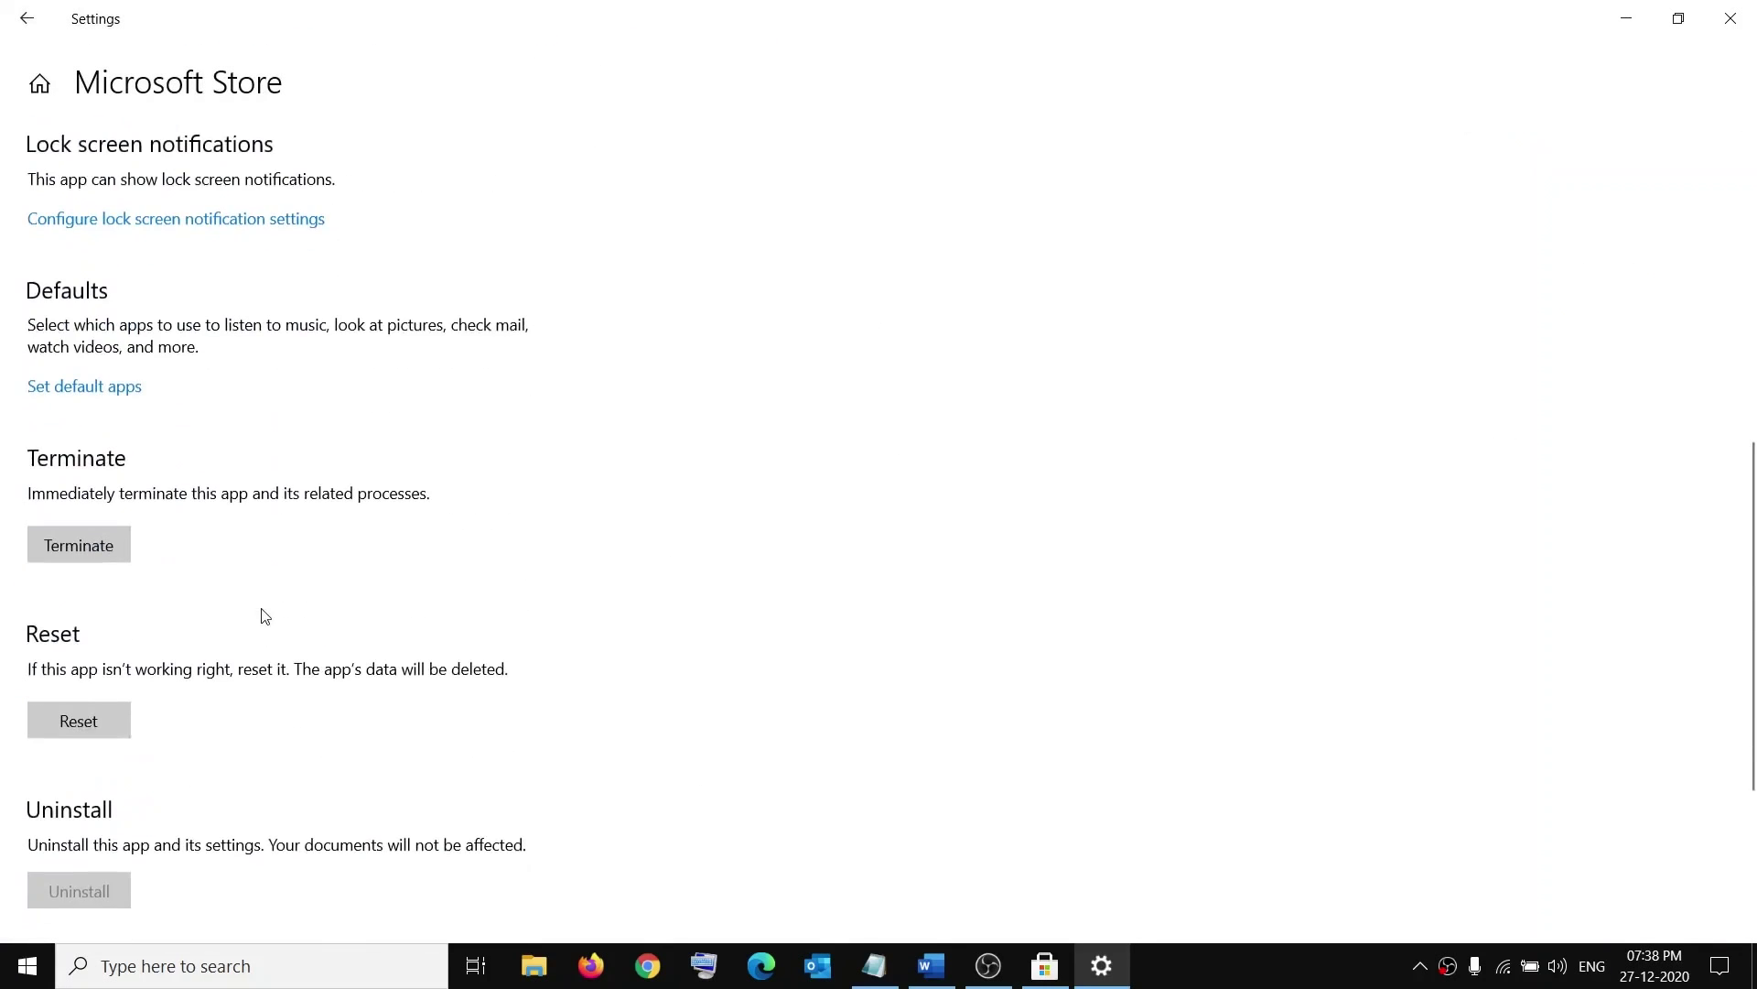
{"action": "scroll", "coordinate": [231, 690], "scroll_direction": "down", "scroll_amount": 3}
{"action": "left_click", "coordinate": [55, 473]}
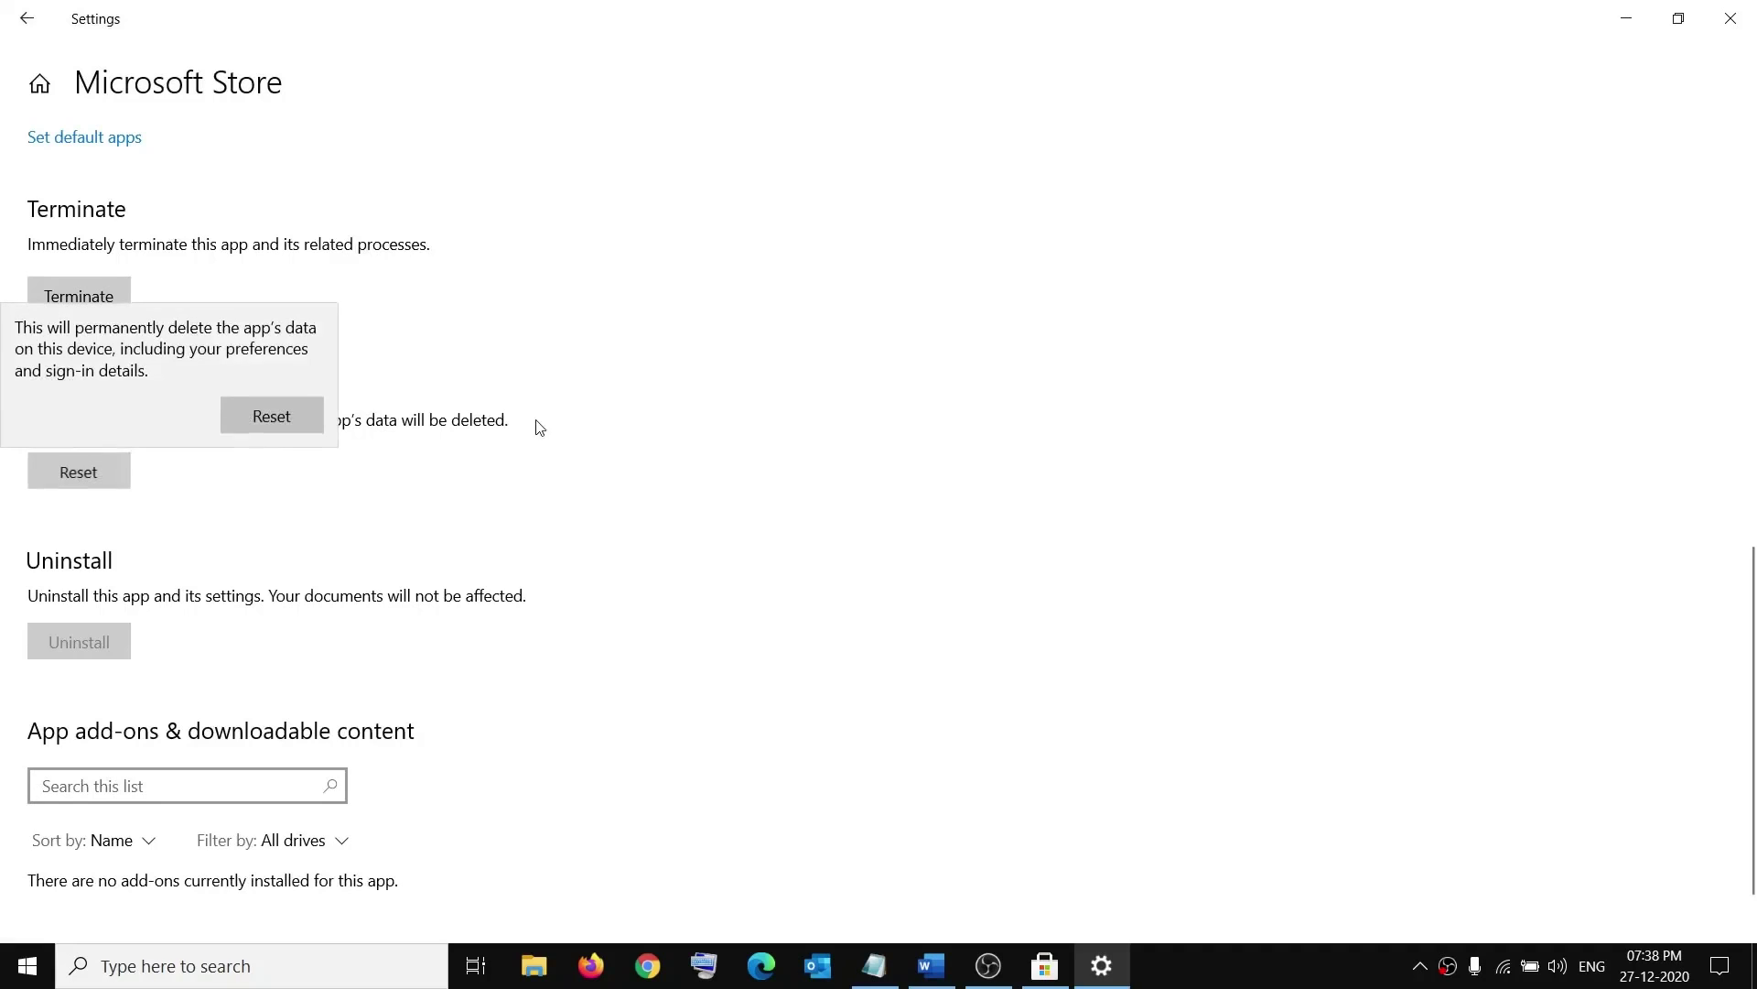
{"action": "left_click", "coordinate": [266, 419]}
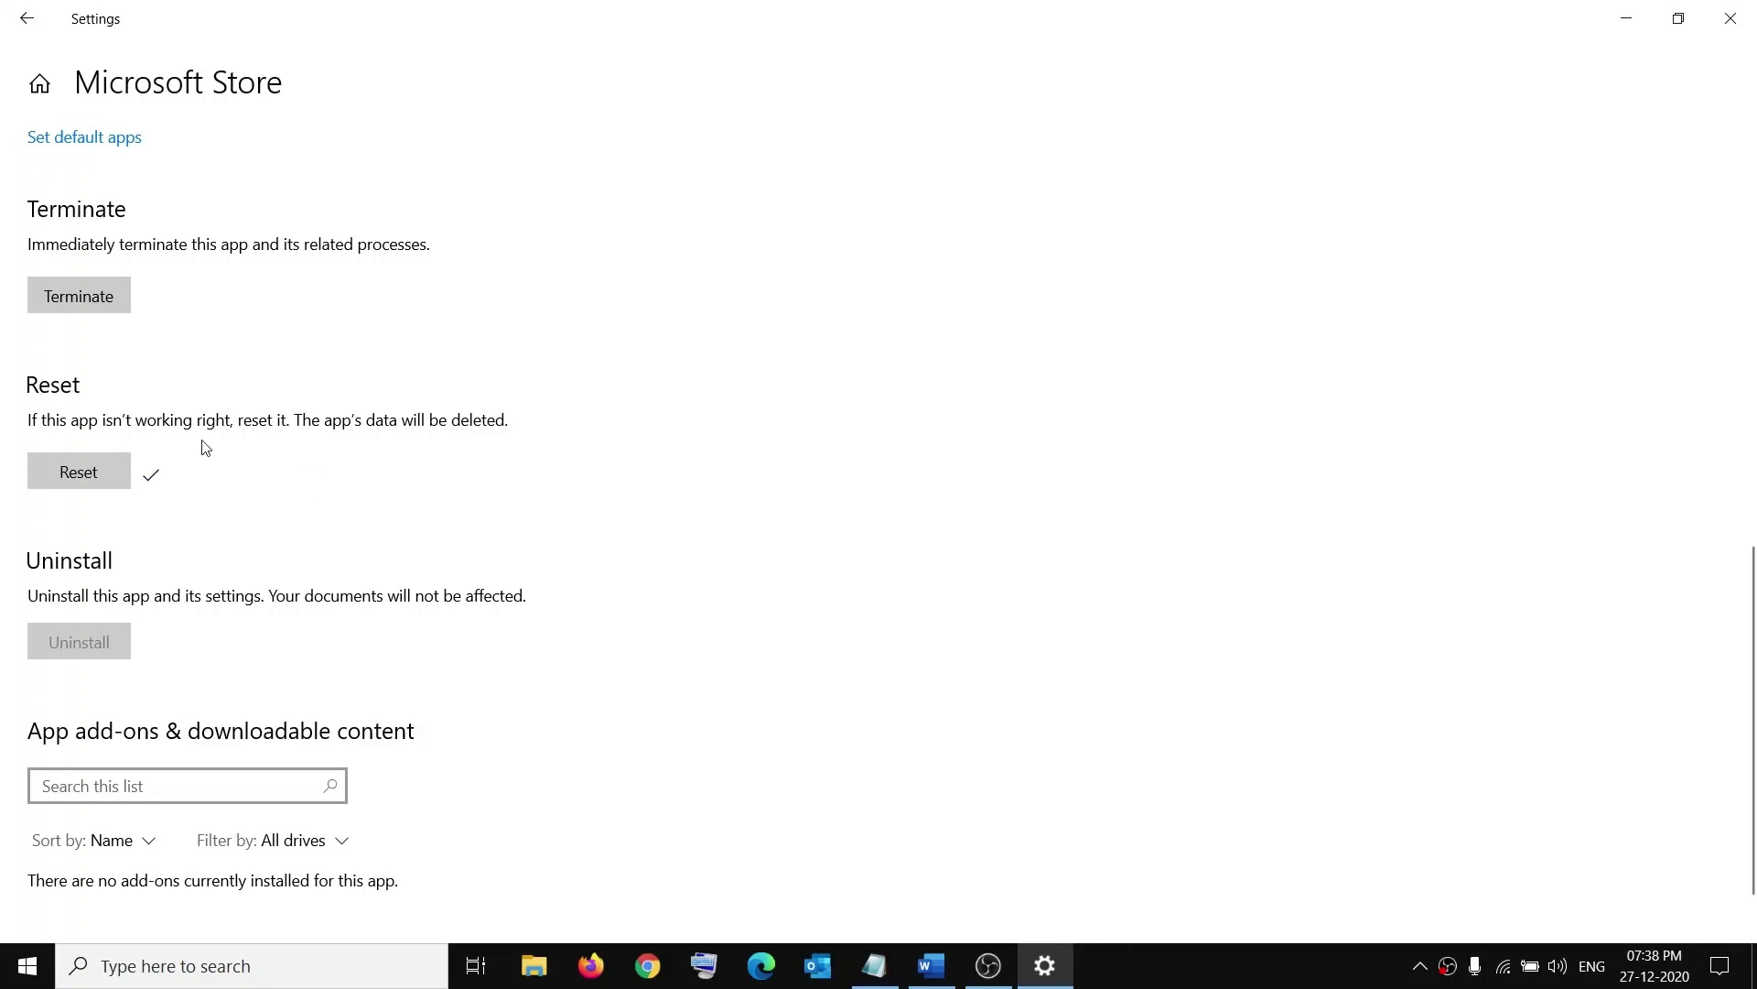
{"action": "left_click", "coordinate": [1732, 21]}
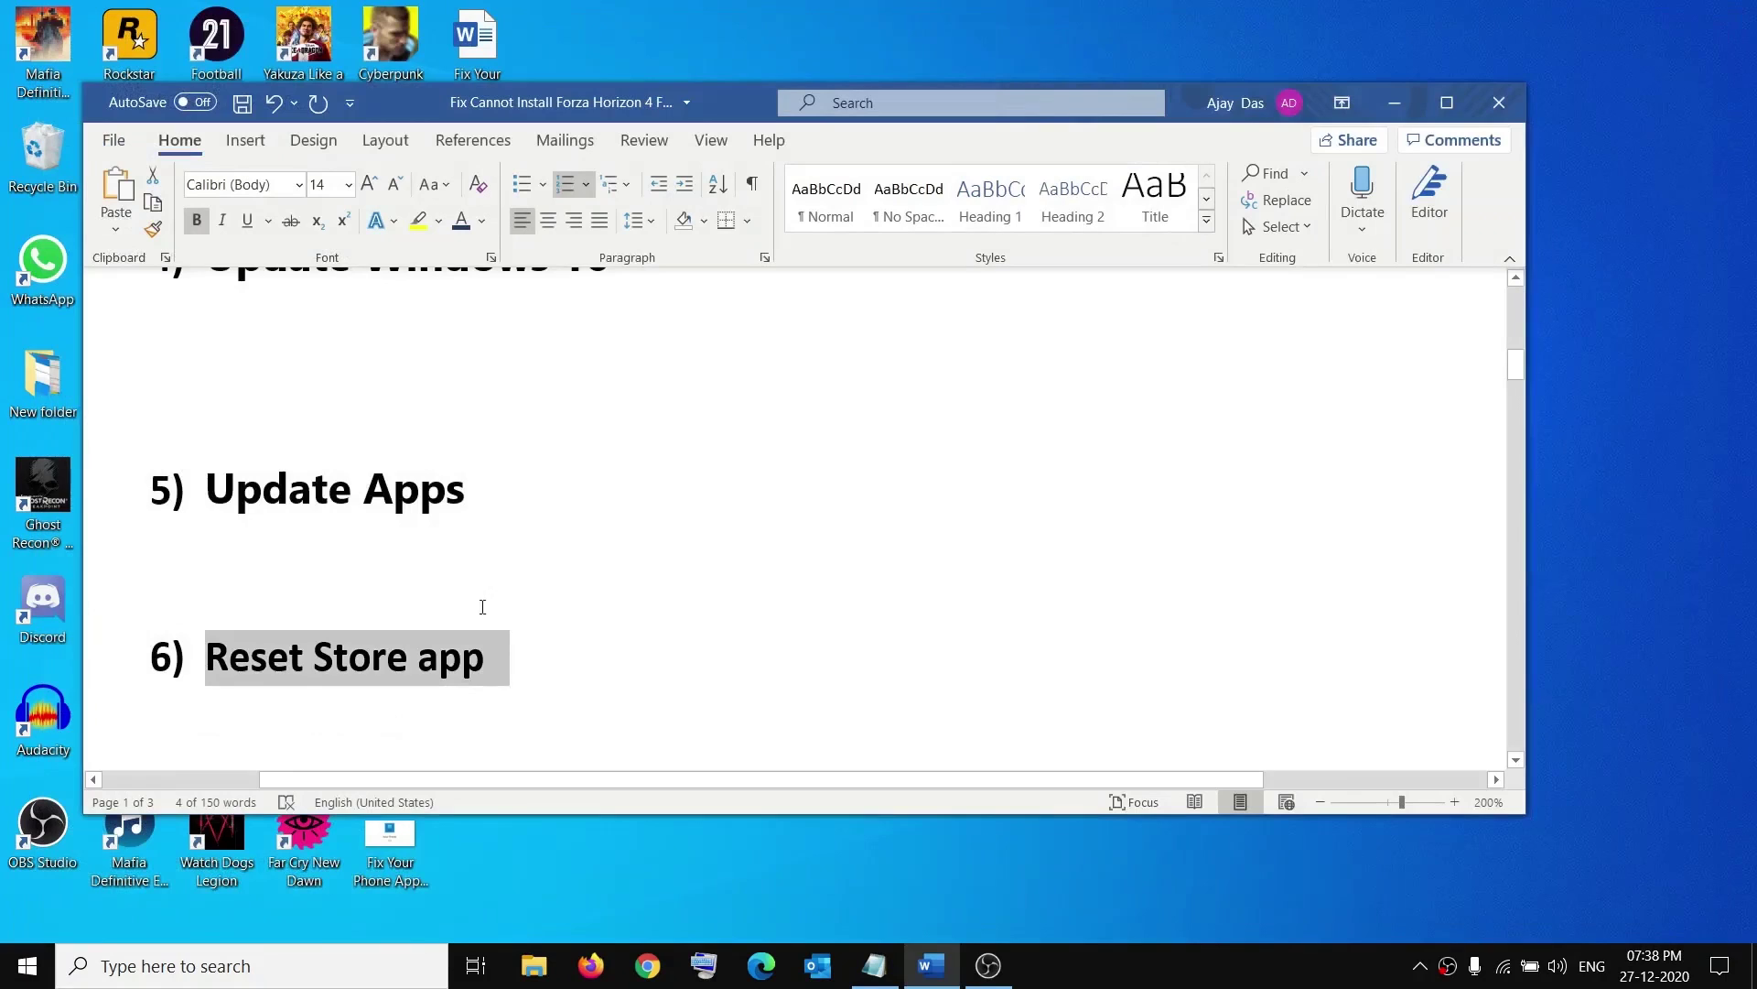
Highlight 'Restart Windows Update Service' and launch the Services app by searching 'services'.
{"action": "scroll", "coordinate": [737, 588], "scroll_direction": "down", "scroll_amount": 5}
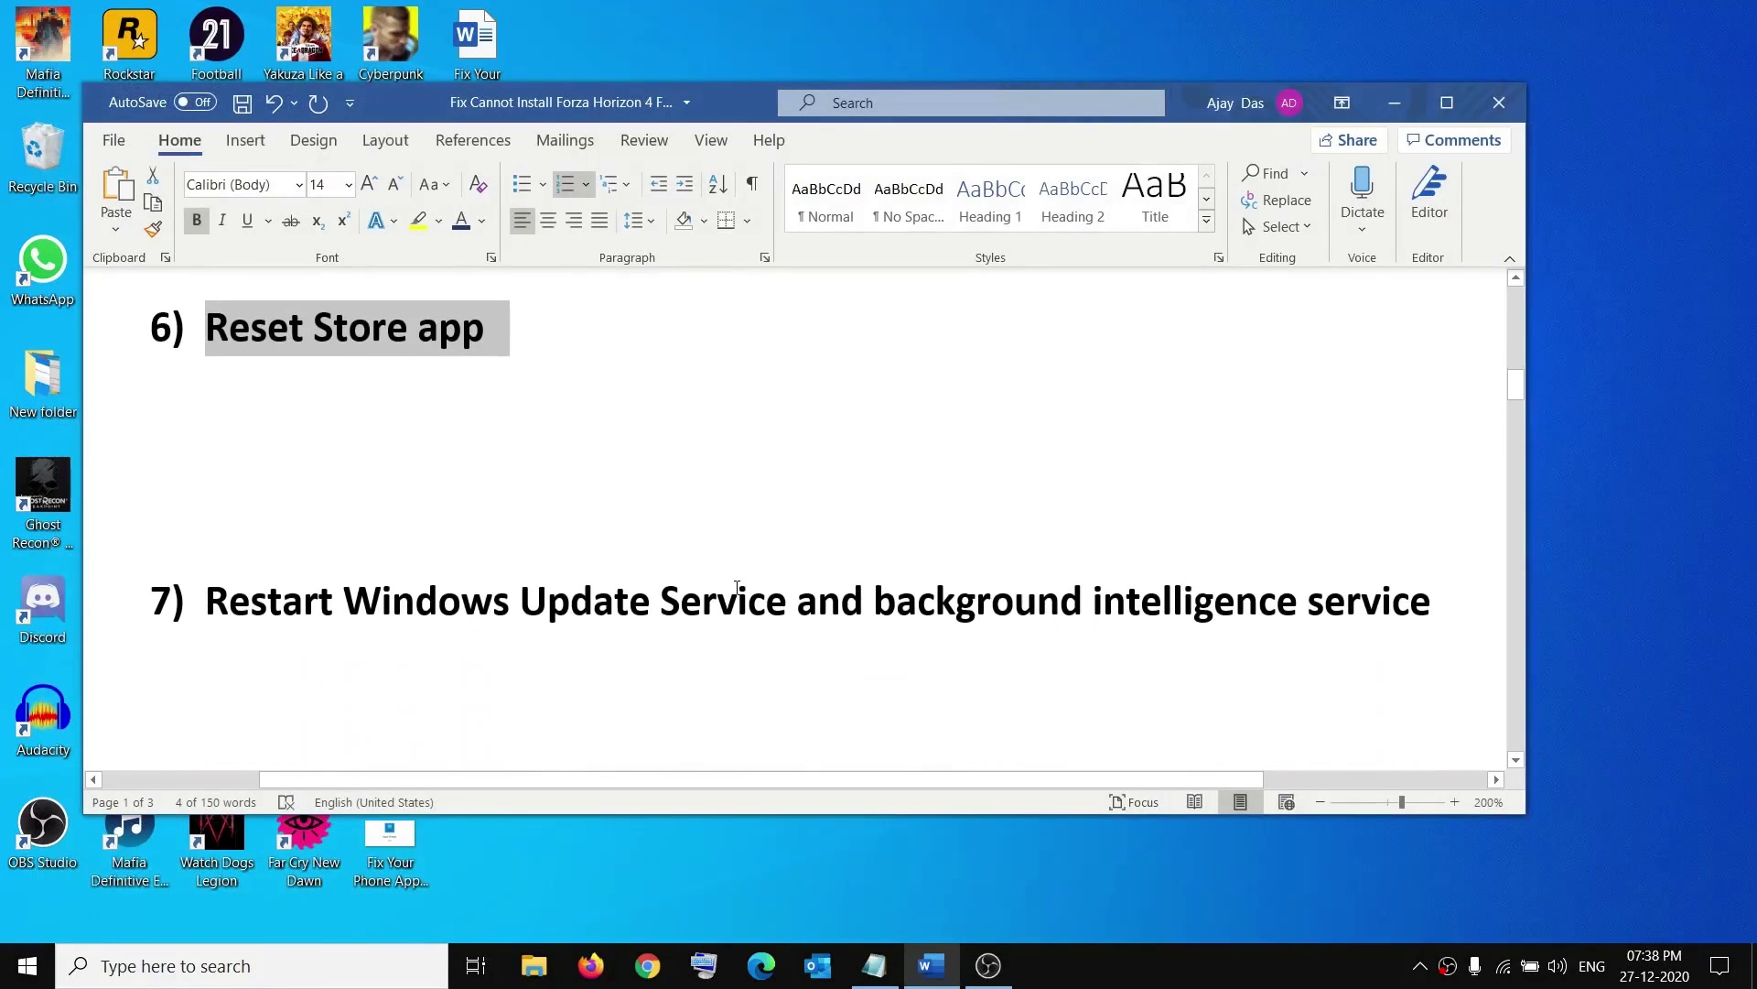
{"action": "left_click_drag", "start_coordinate": [207, 604], "coordinate": [796, 606]}
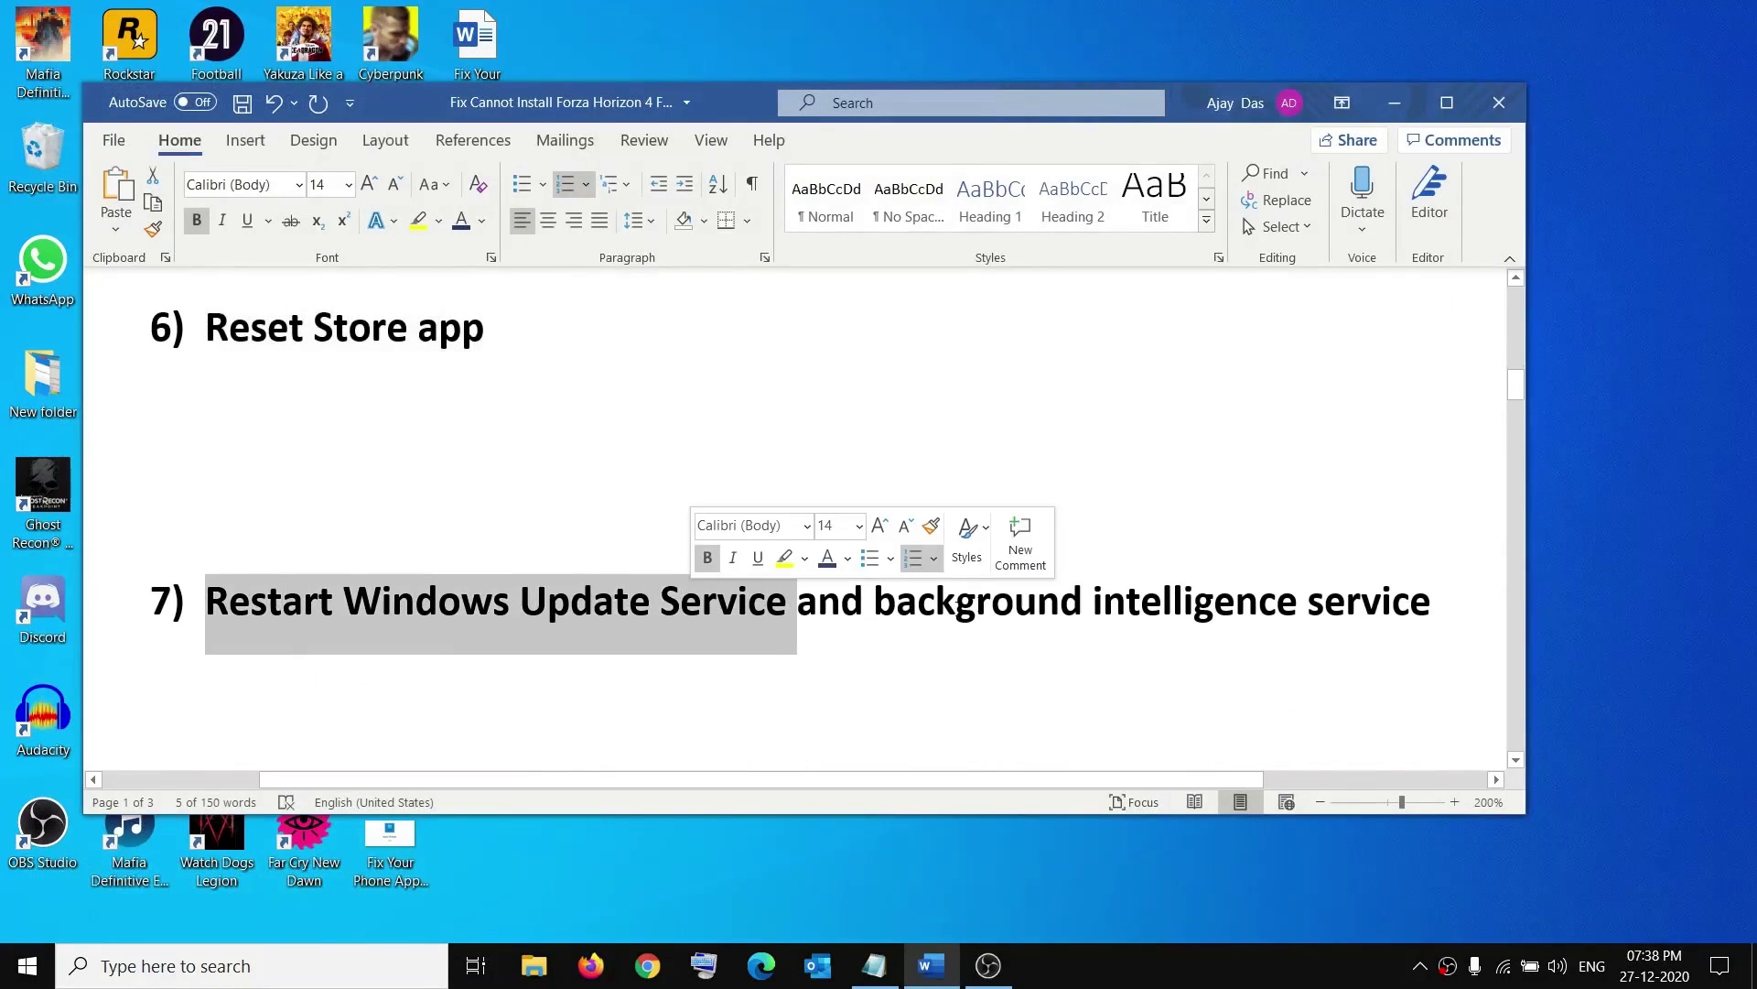
{"action": "left_click", "coordinate": [227, 972]}
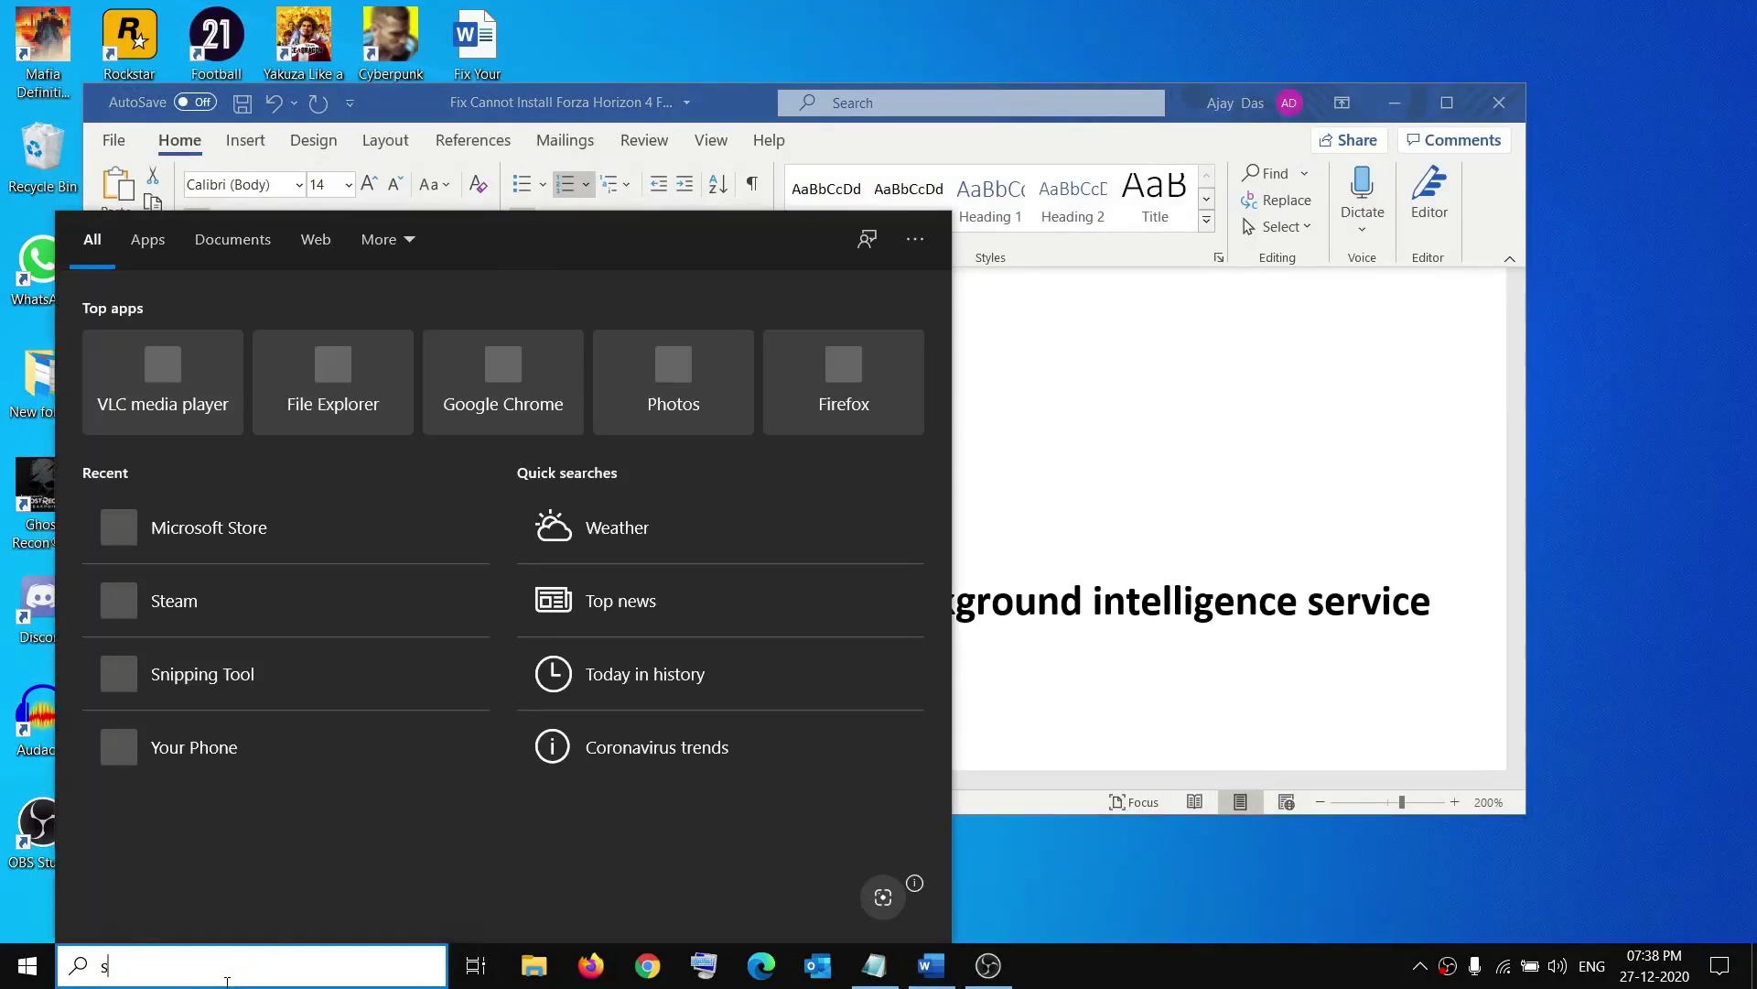
{"action": "type", "text": "services"}
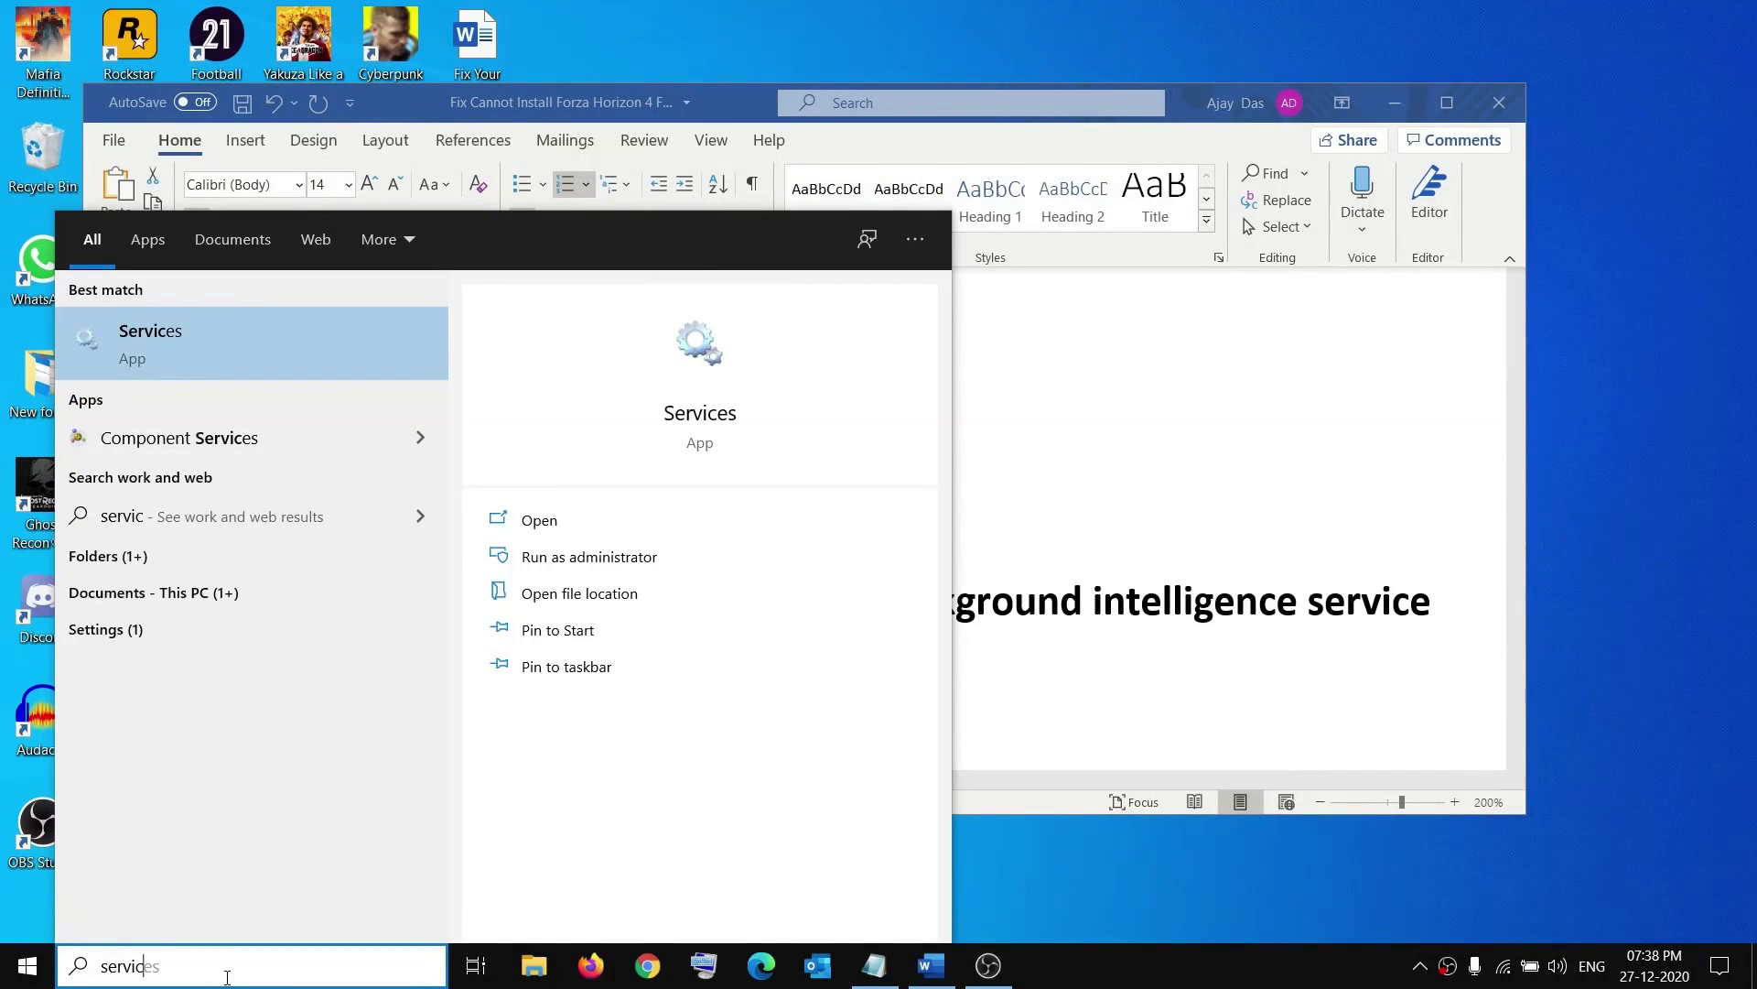
{"action": "left_click", "coordinate": [205, 358]}
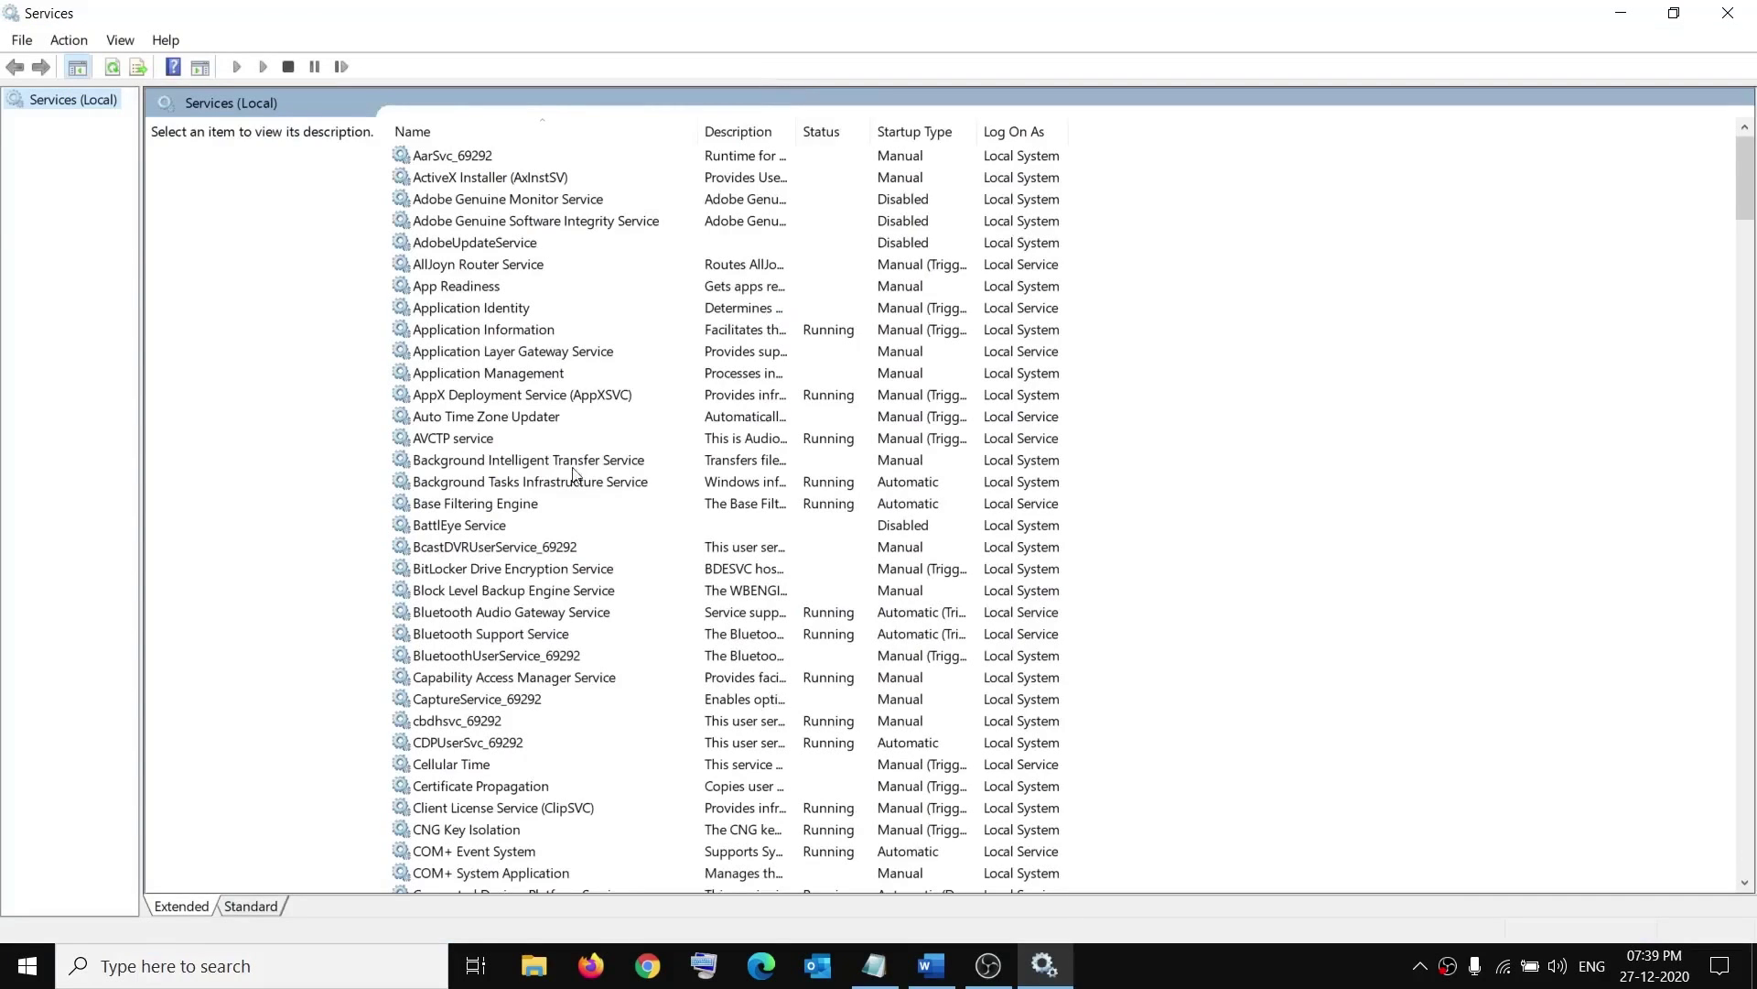
{"action": "left_click", "coordinate": [512, 504]}
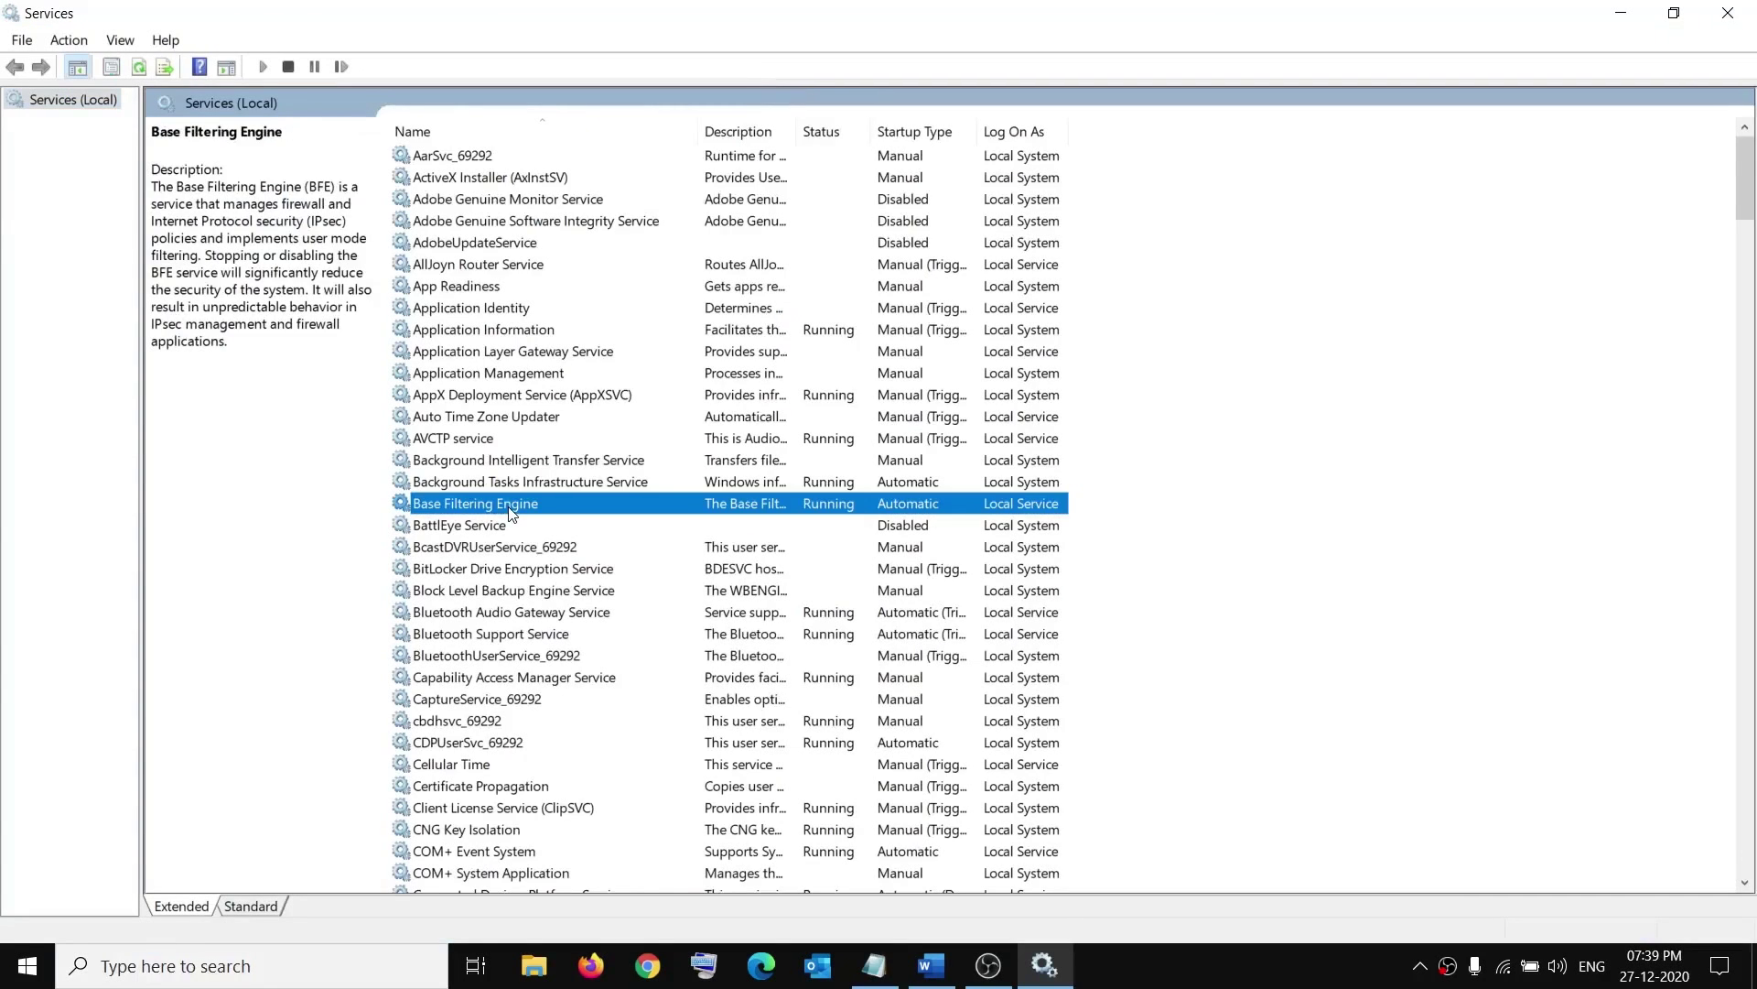
Keep Windows Update's startup type Automatic, apply, restart the service, and close Services.
{"action": "key", "text": "w"}
{"action": "scroll", "coordinate": [575, 663], "scroll_direction": "down", "scroll_amount": 6}
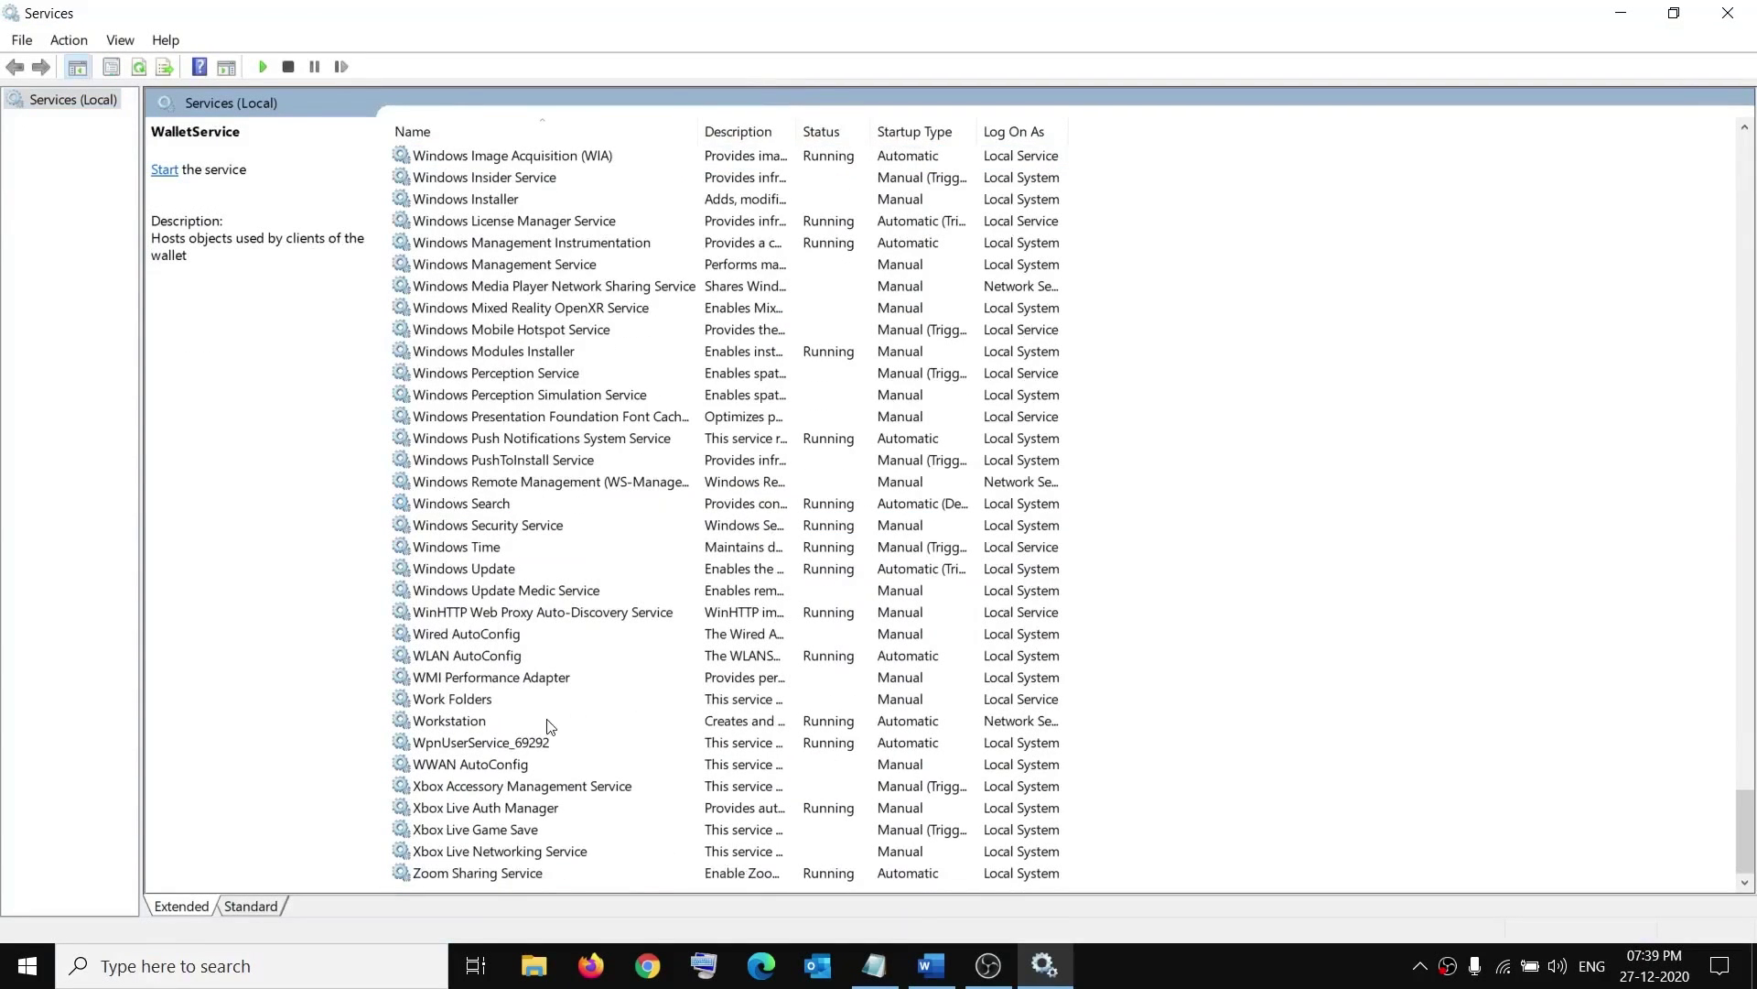
{"action": "left_click", "coordinate": [513, 569]}
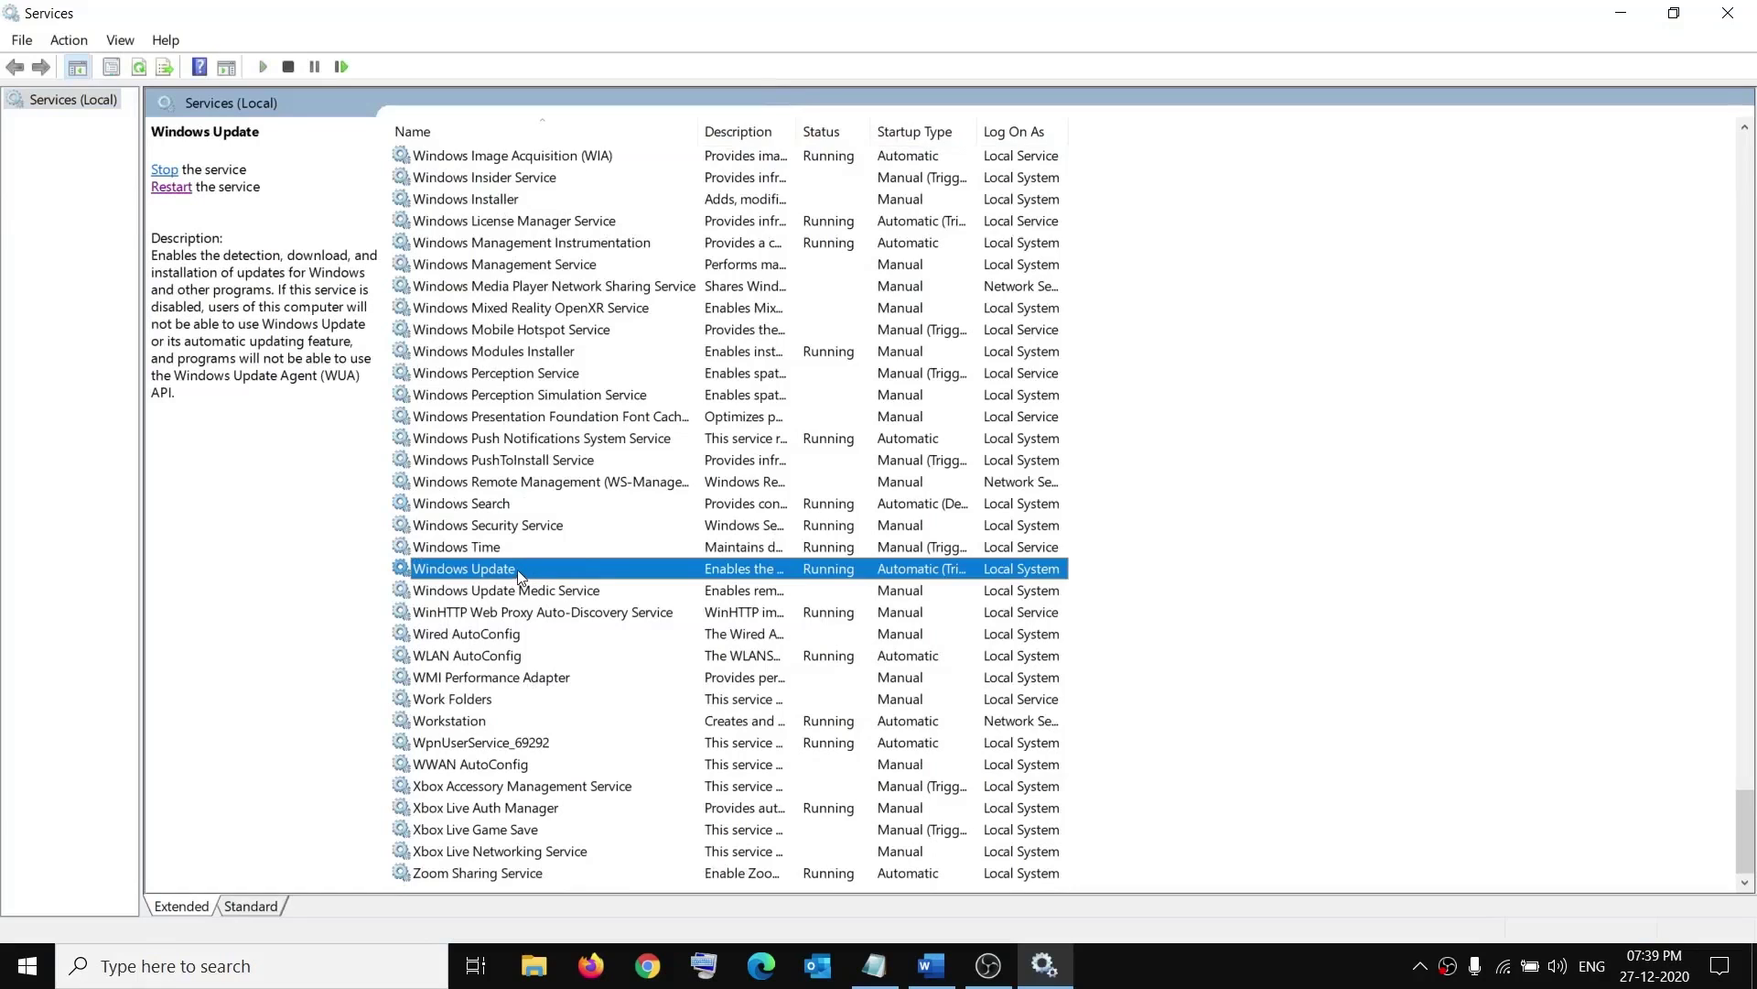
{"action": "double_click", "coordinate": [518, 571]}
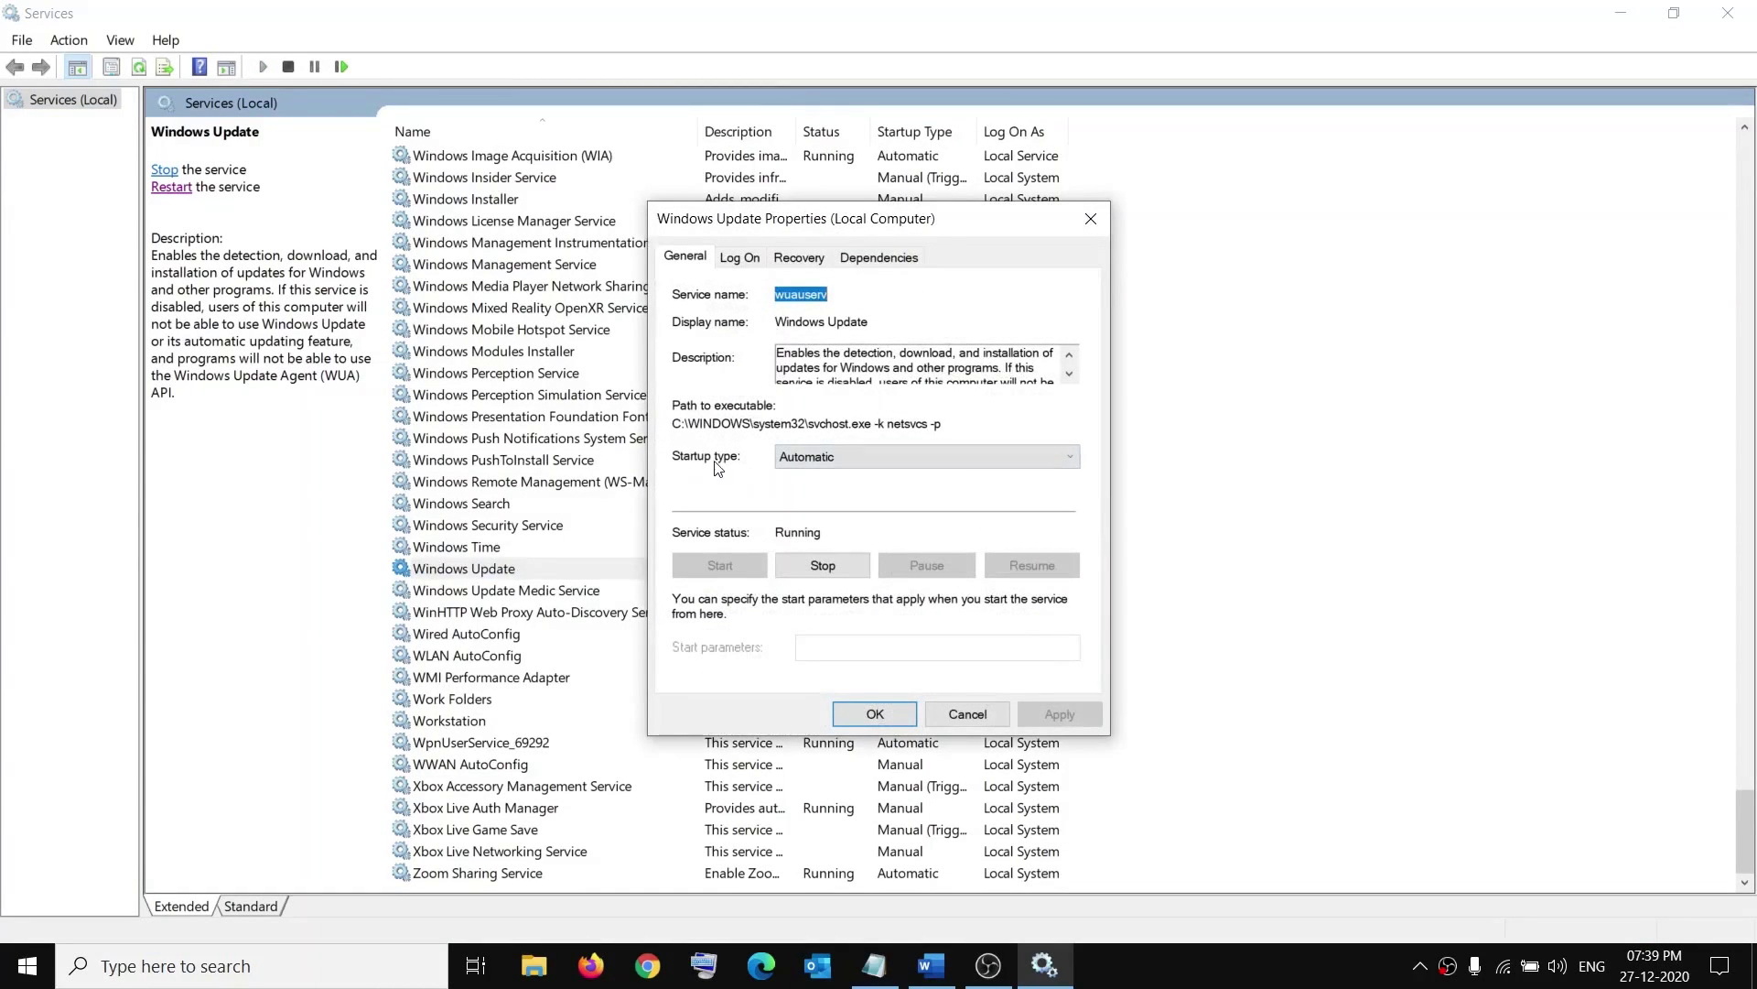
{"action": "left_click", "coordinate": [847, 458]}
{"action": "left_click", "coordinate": [824, 476]}
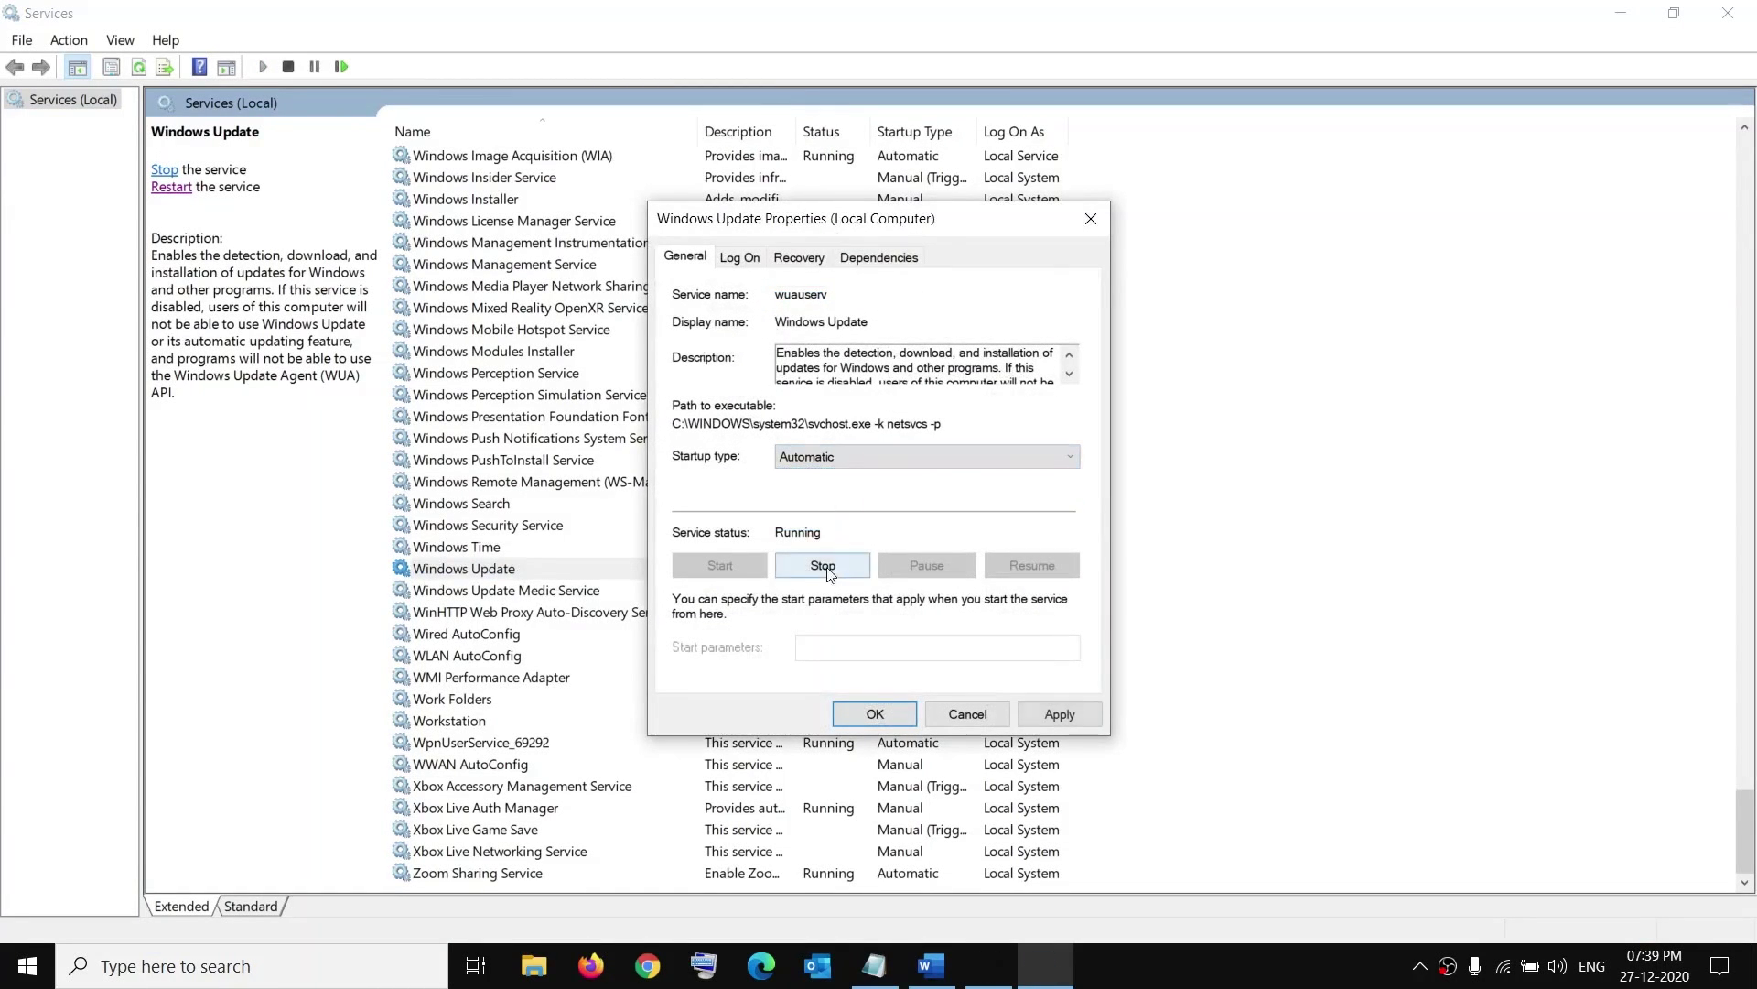
{"action": "left_click", "coordinate": [1059, 713]}
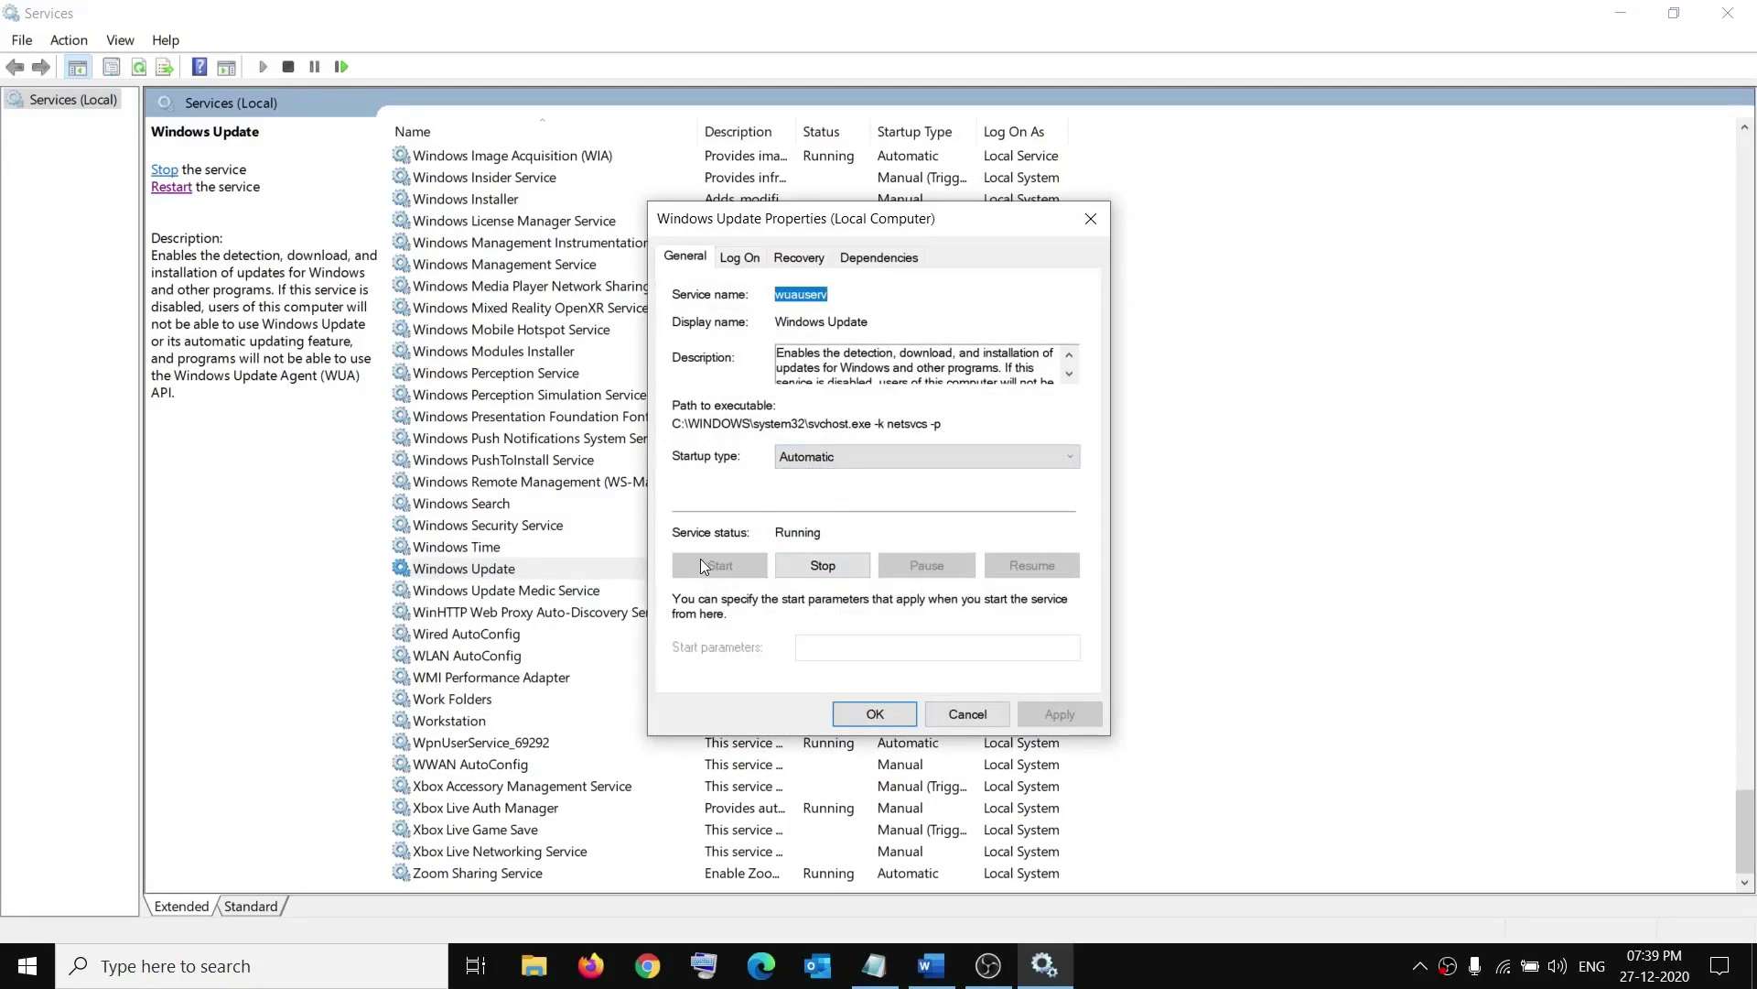
{"action": "left_click", "coordinate": [887, 714]}
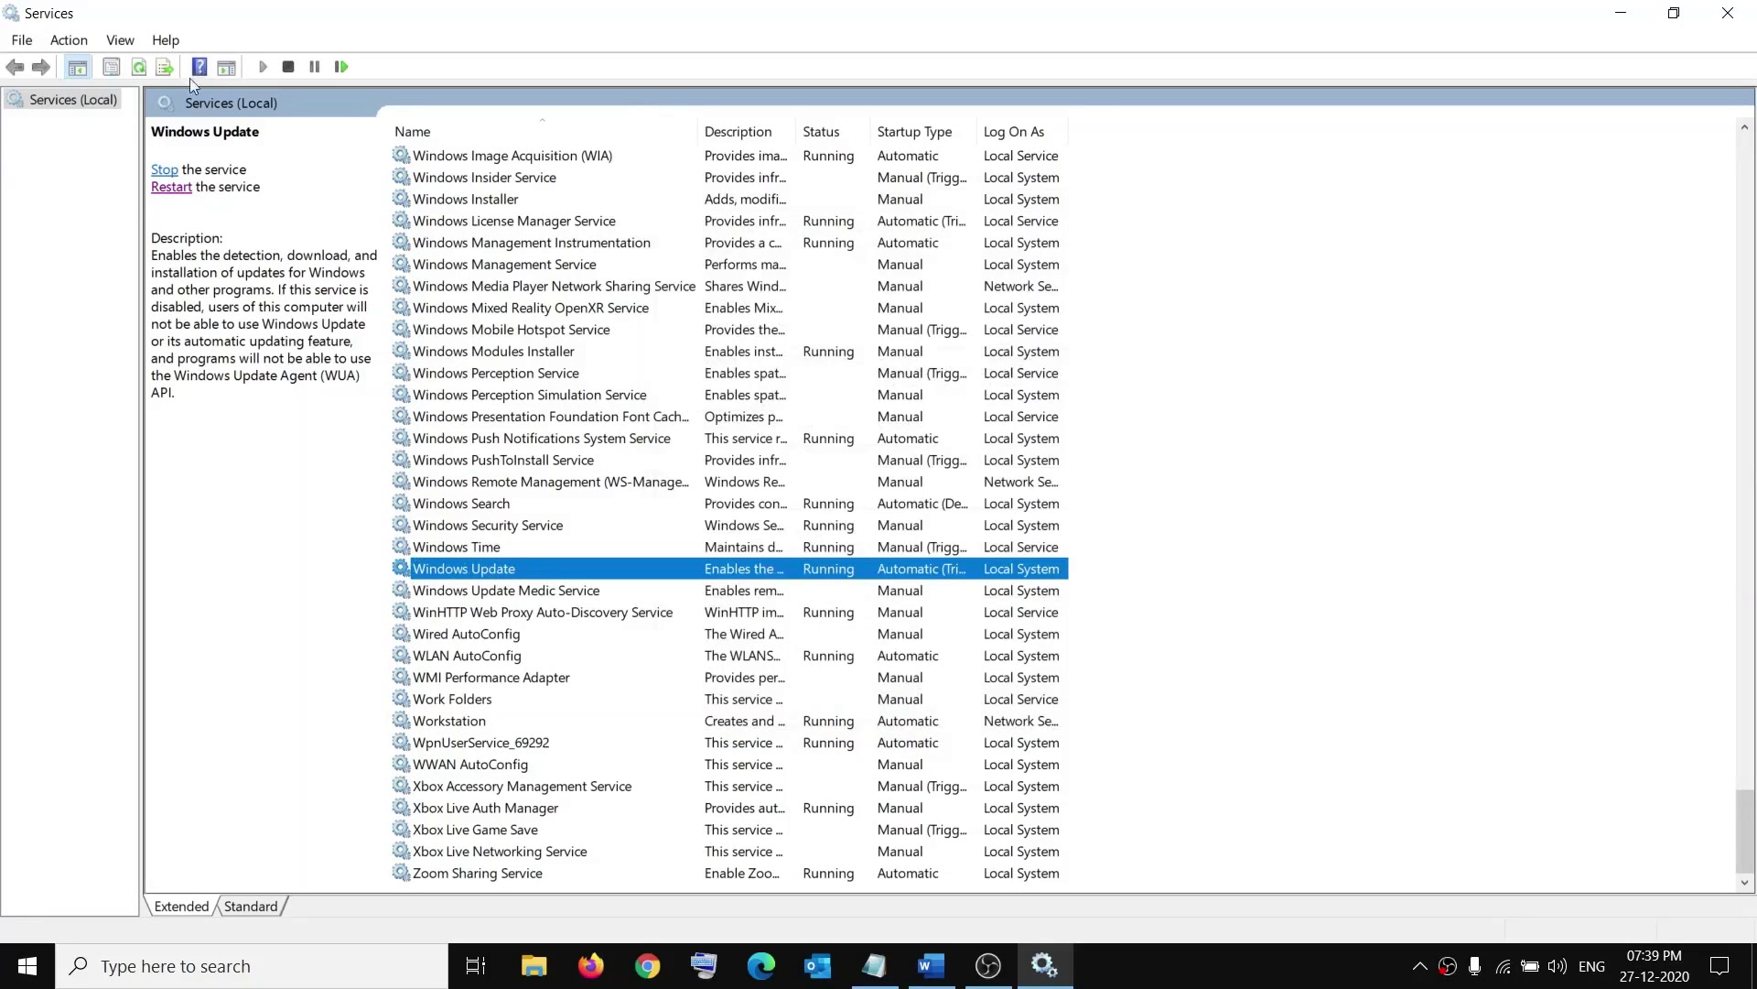
{"action": "left_click", "coordinate": [170, 188]}
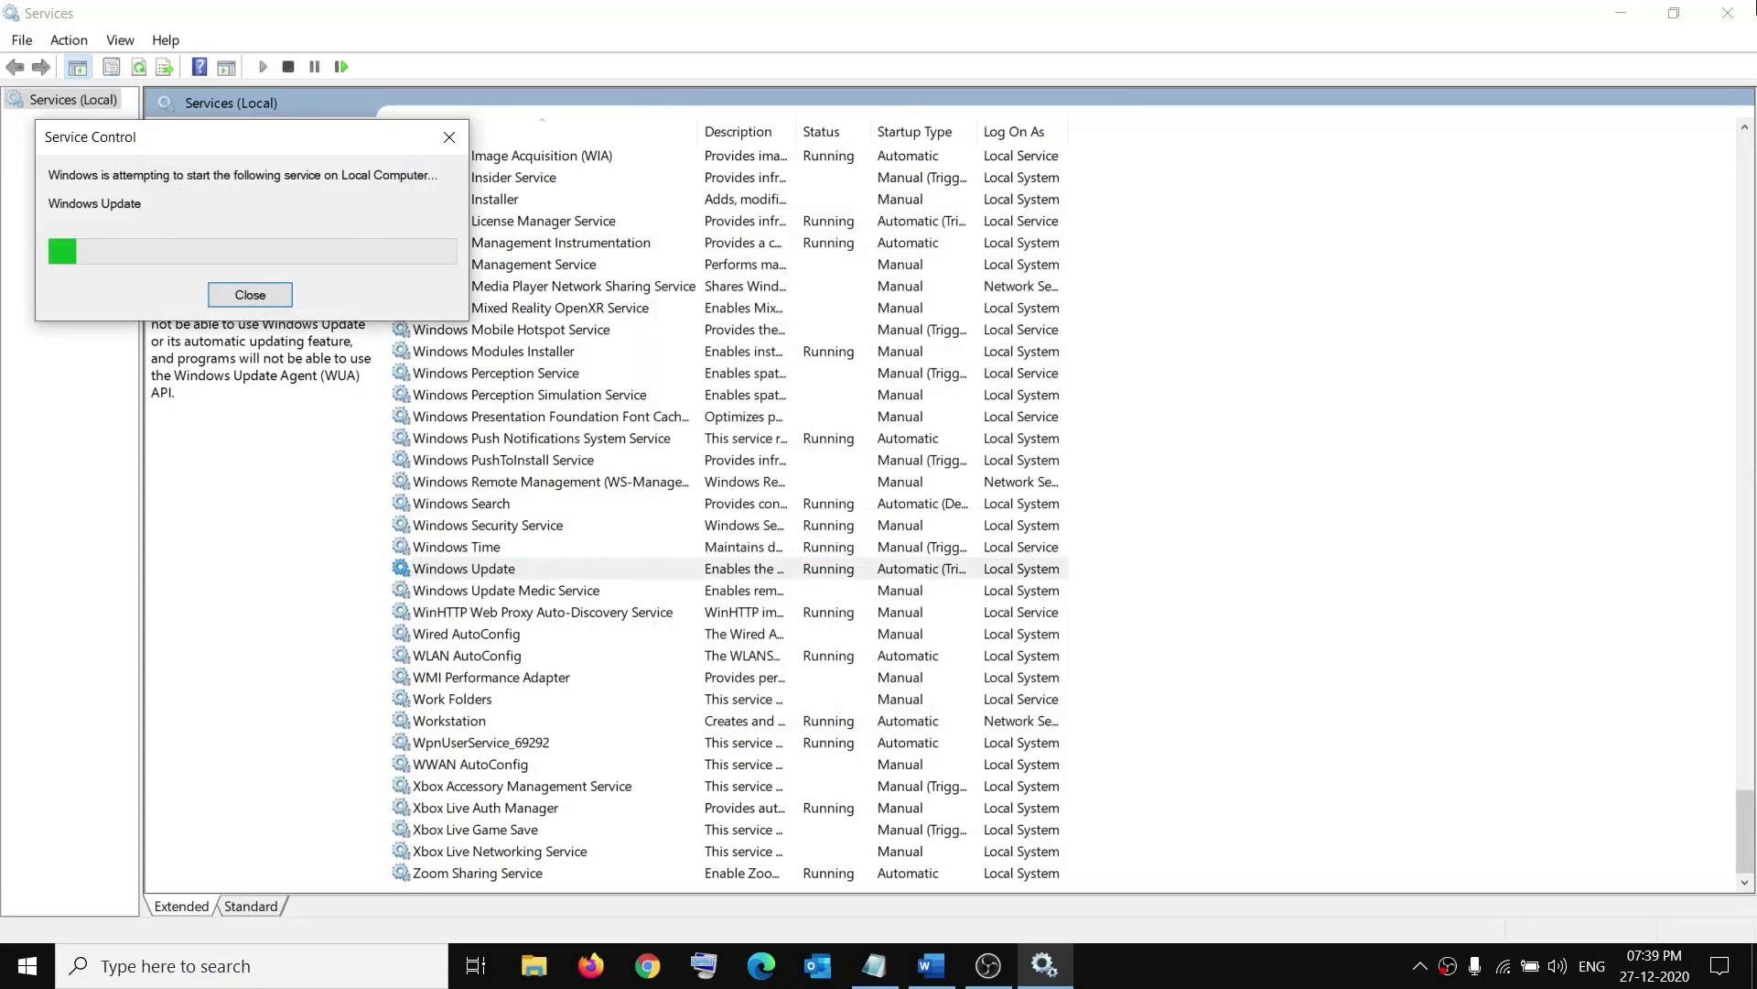
{"action": "left_click", "coordinate": [1748, 11]}
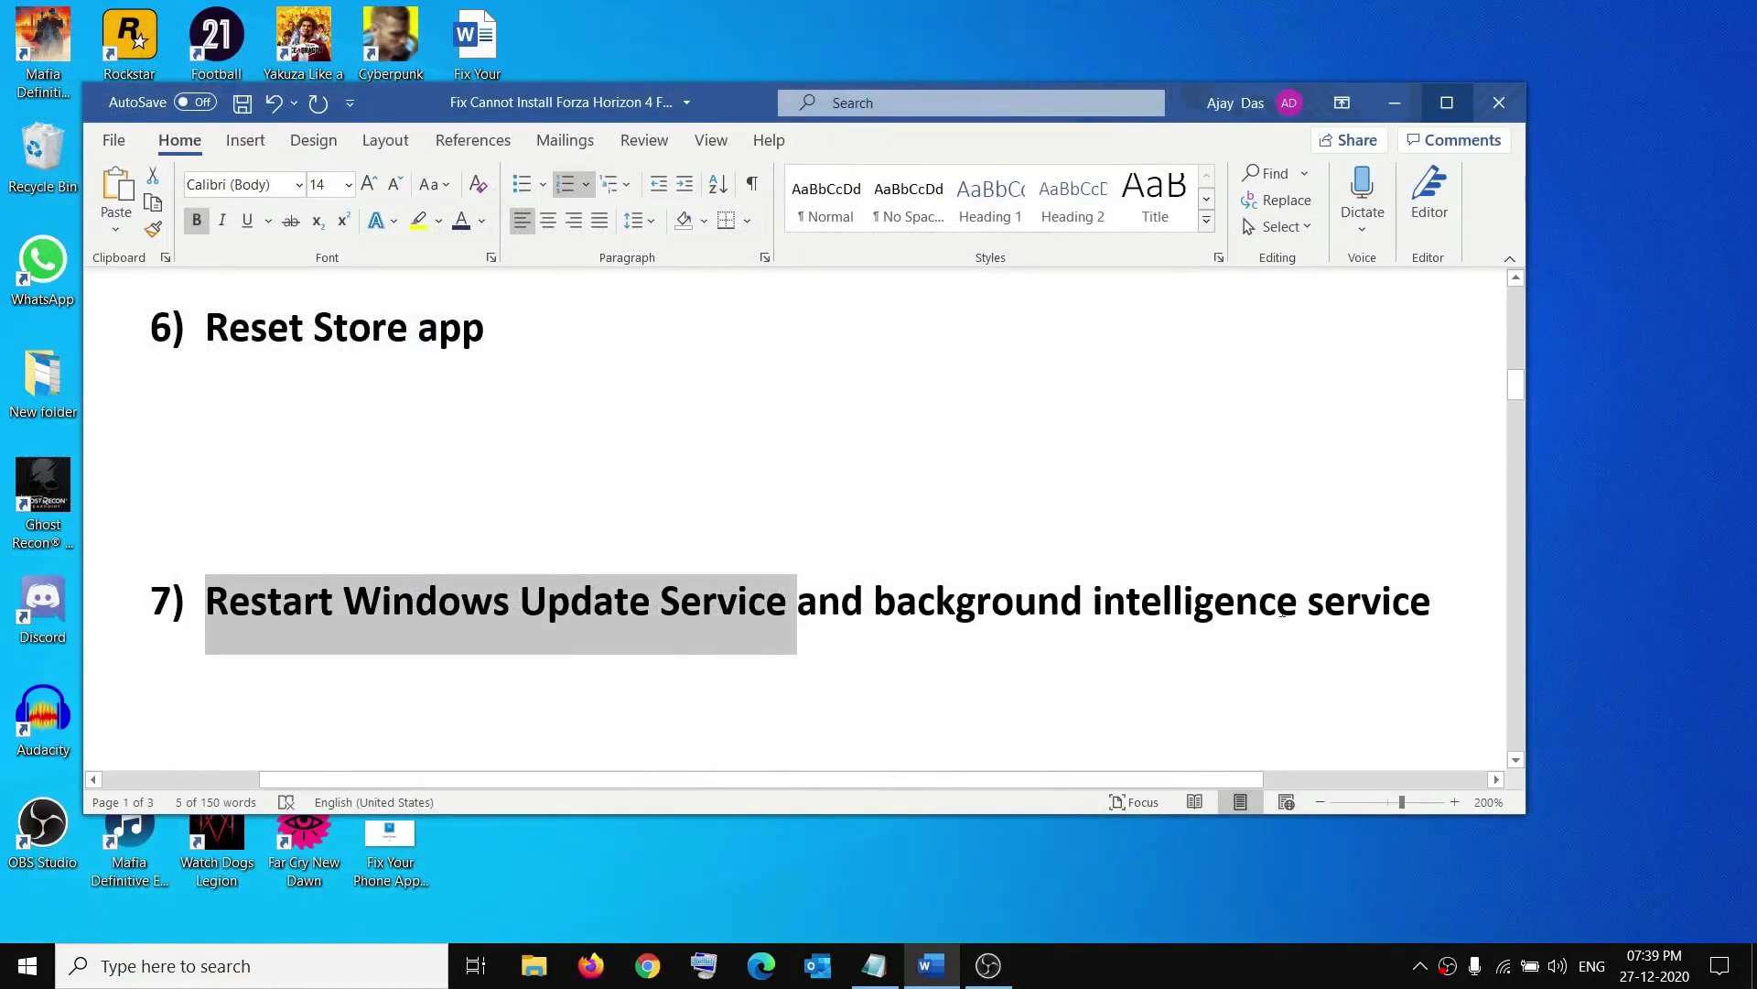
Set Background Intelligent Transfer Service to Automatic startup, start it, and close Services.
{"action": "left_click", "coordinate": [241, 967]}
{"action": "type", "text": "servi"}
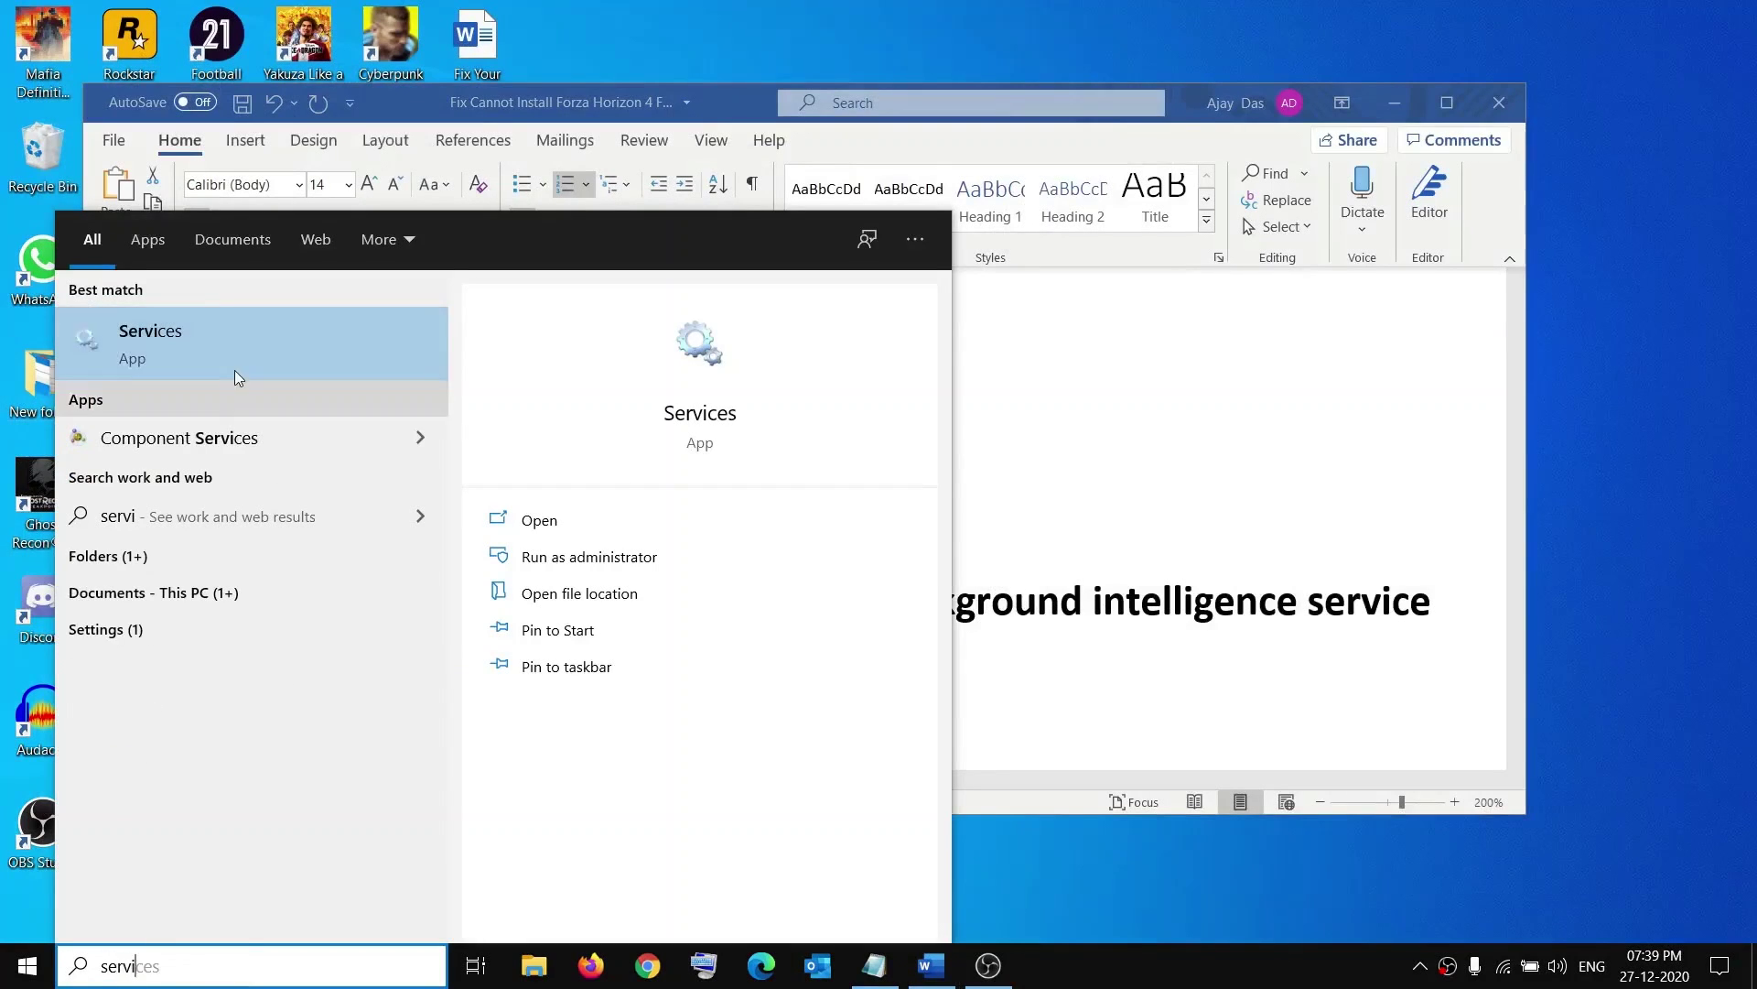
{"action": "left_click", "coordinate": [234, 366]}
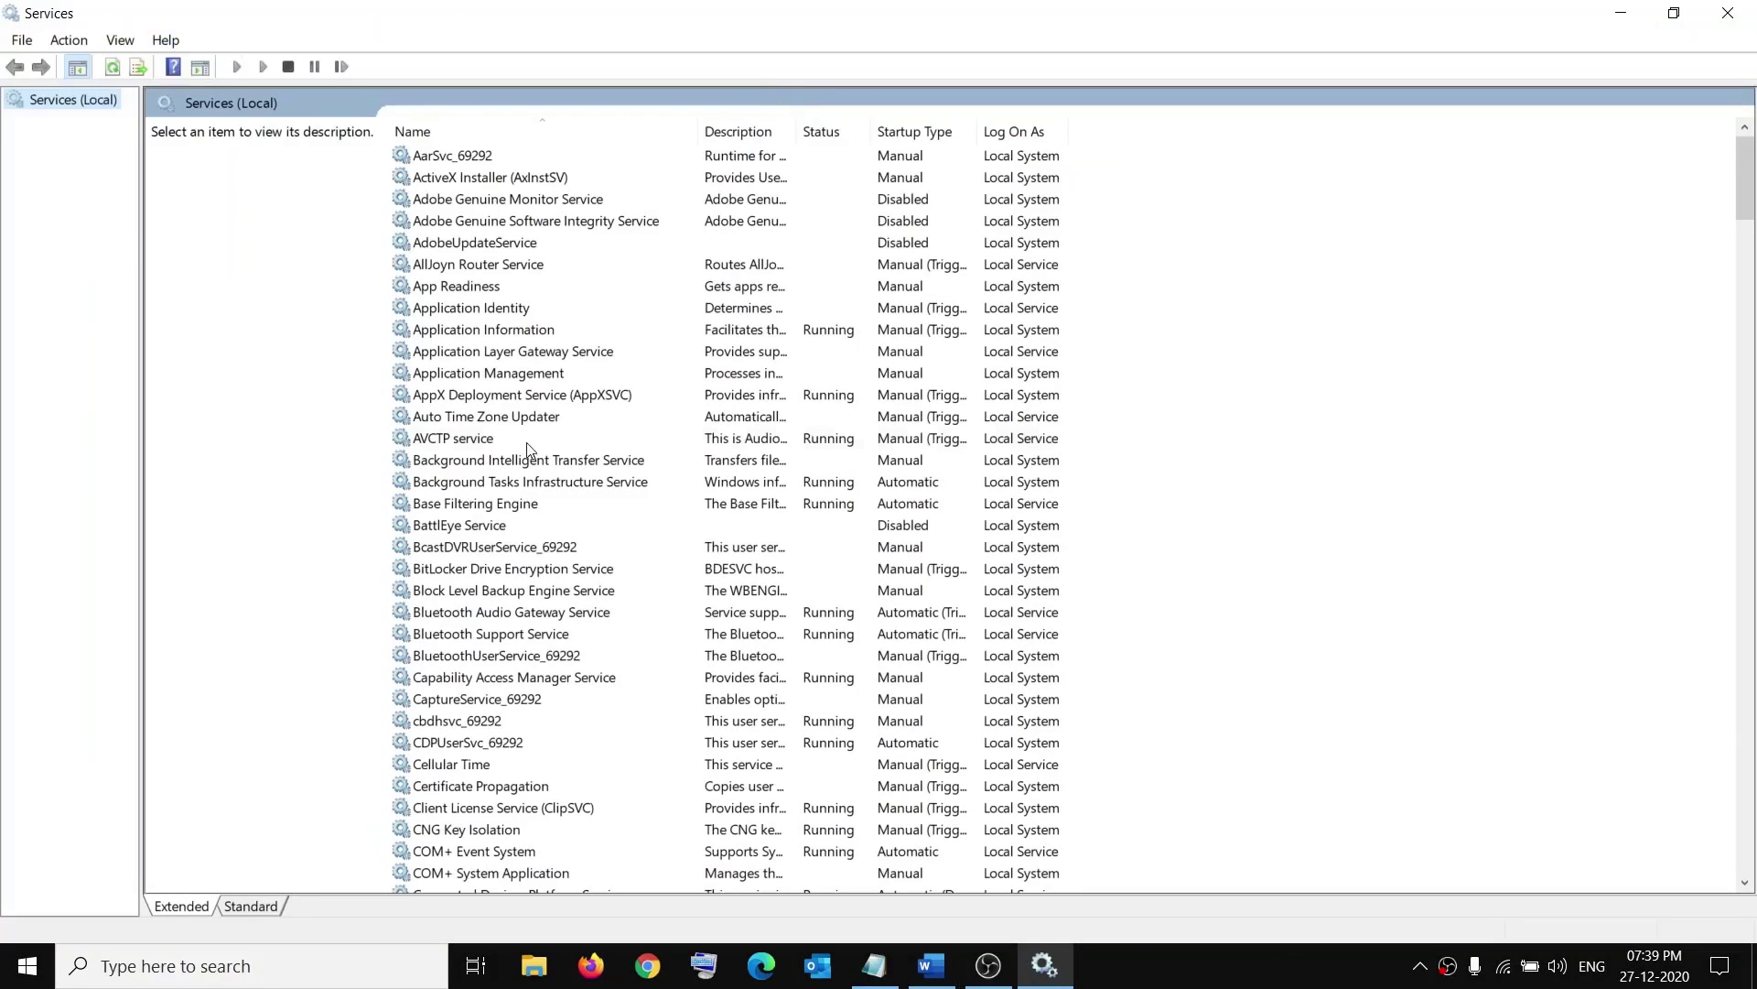
{"action": "left_click", "coordinate": [529, 443]}
{"action": "left_click", "coordinate": [536, 465]}
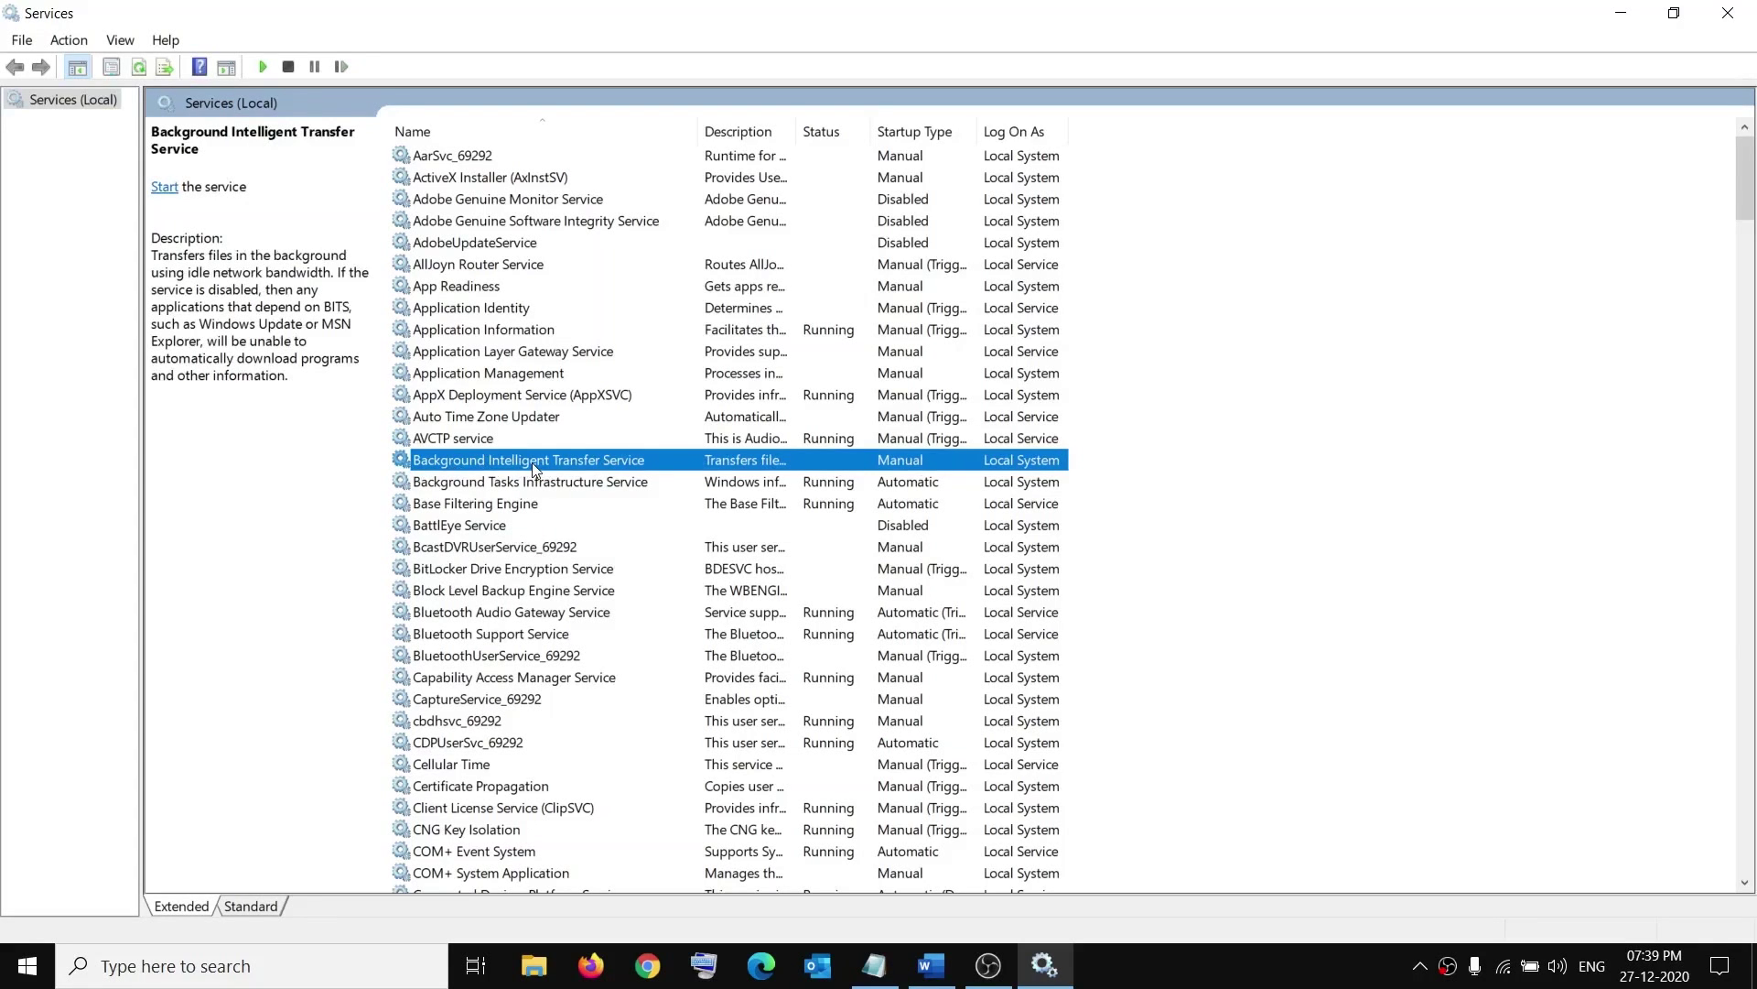
{"action": "double_click", "coordinate": [584, 467]}
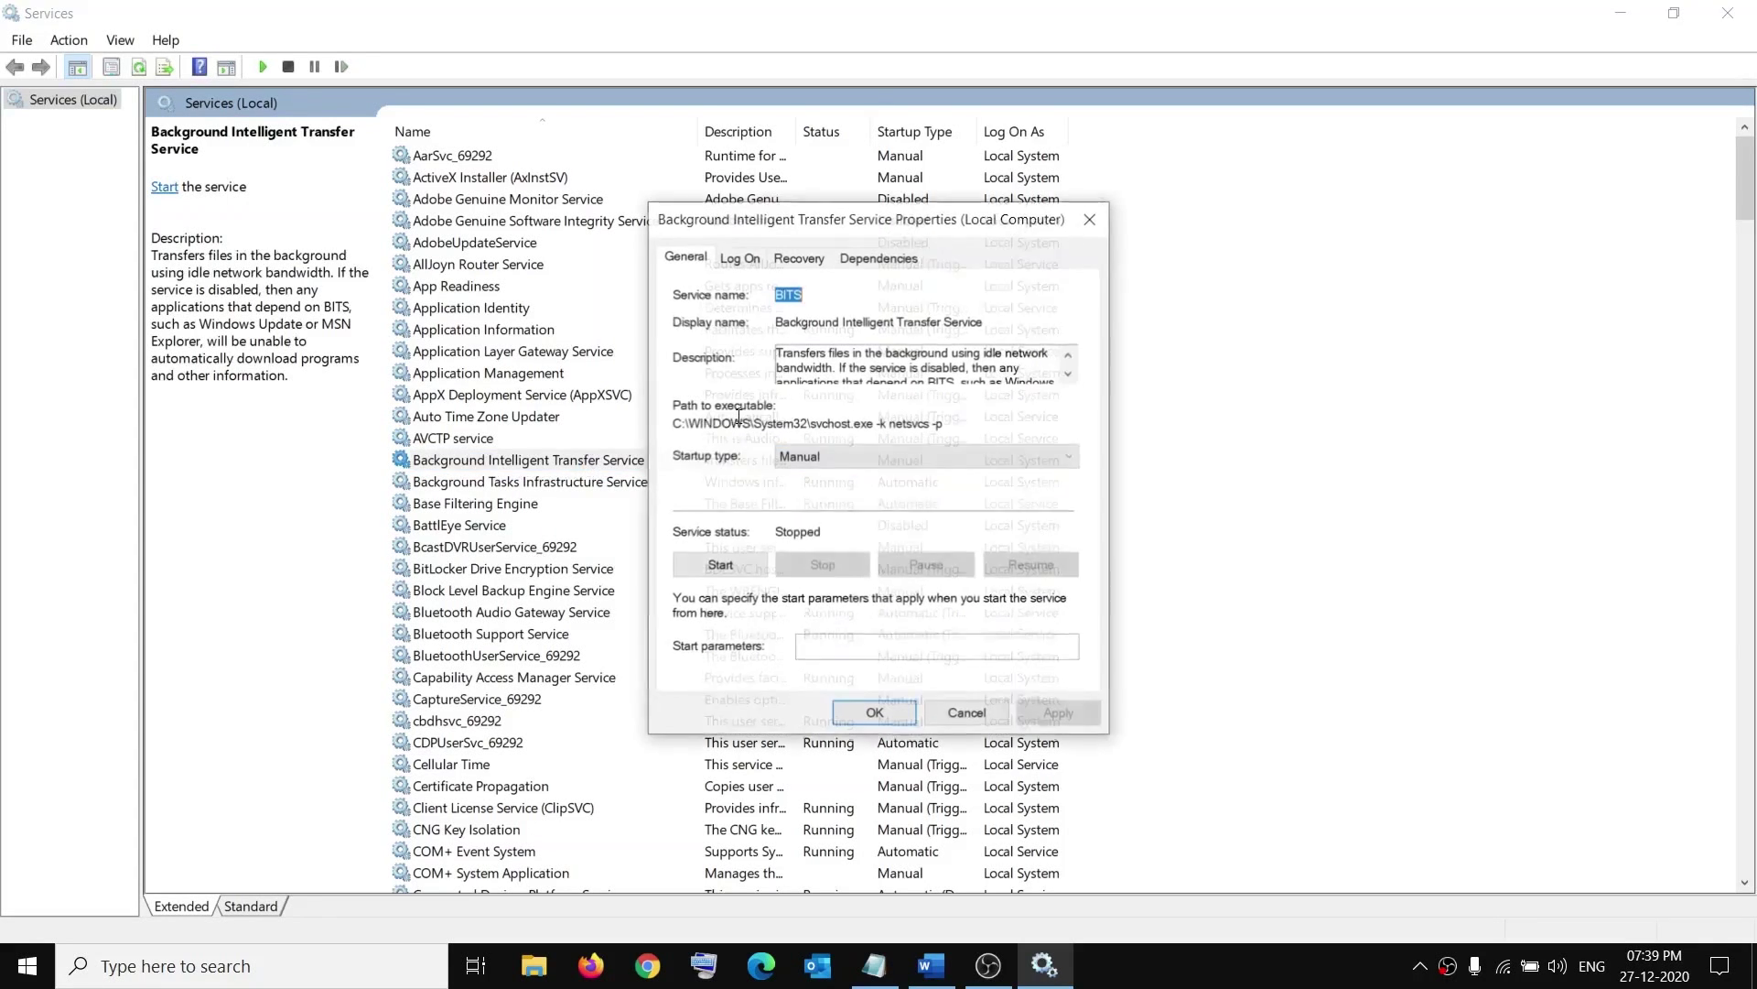
{"action": "left_click", "coordinate": [832, 453]}
{"action": "left_click", "coordinate": [818, 495]}
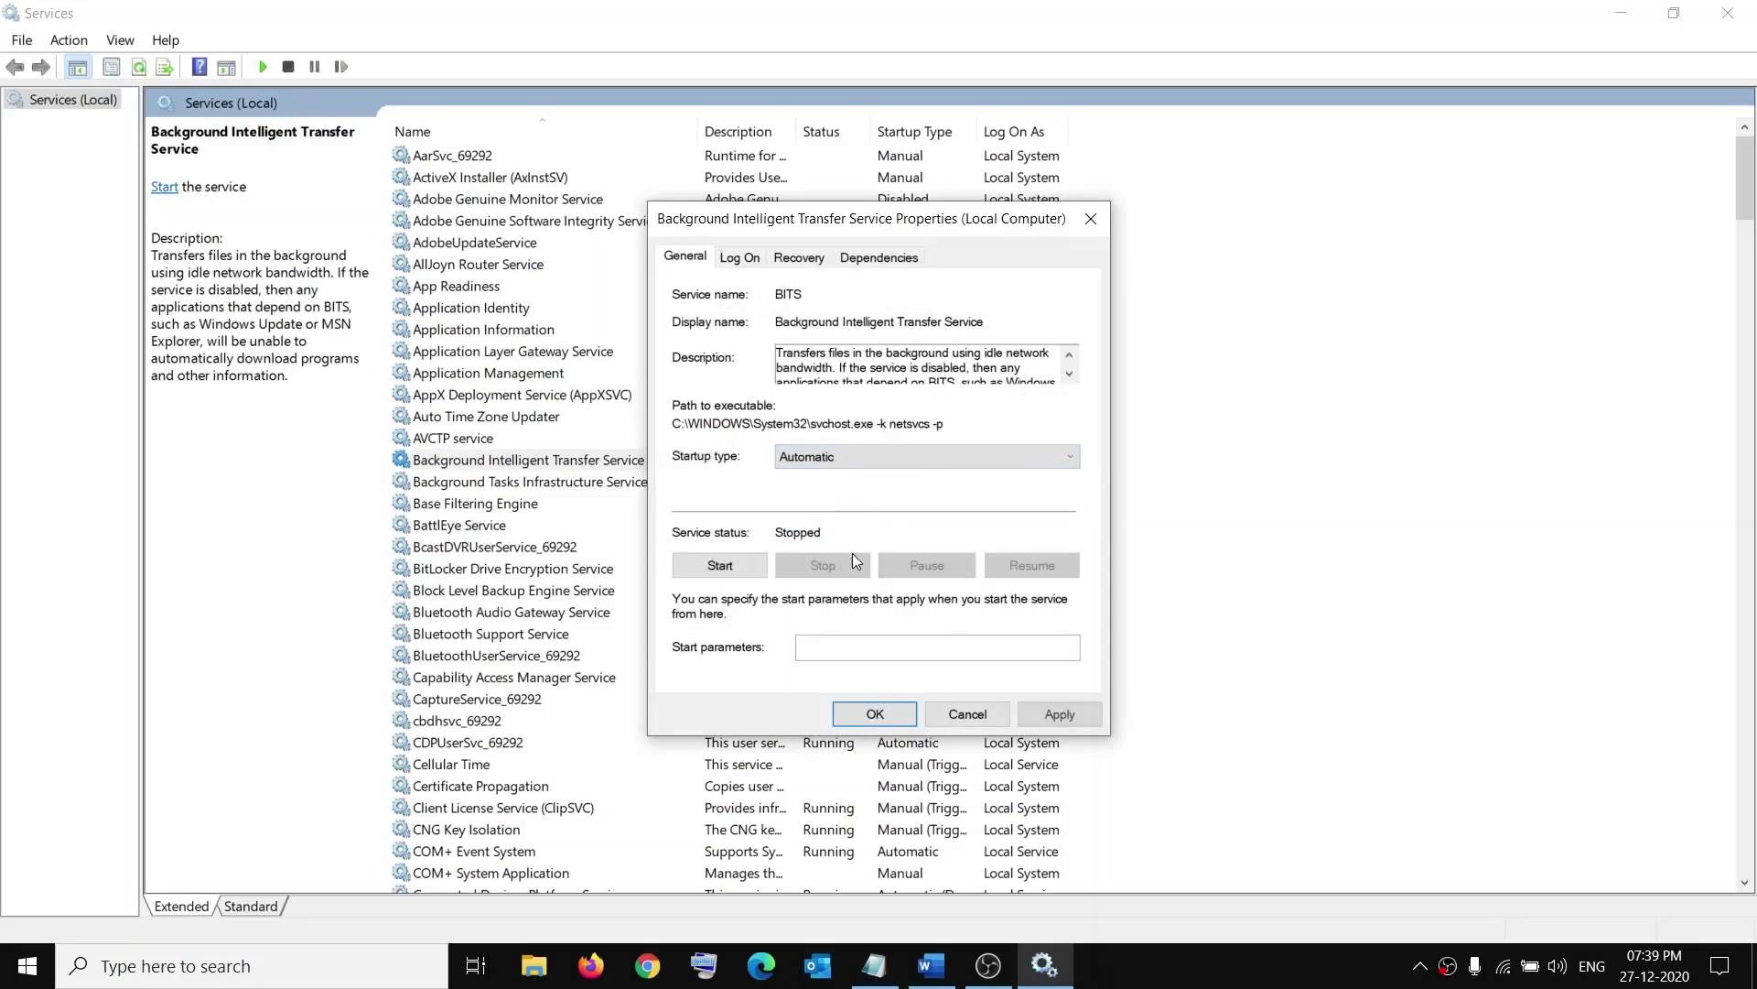
{"action": "left_click", "coordinate": [1062, 713]}
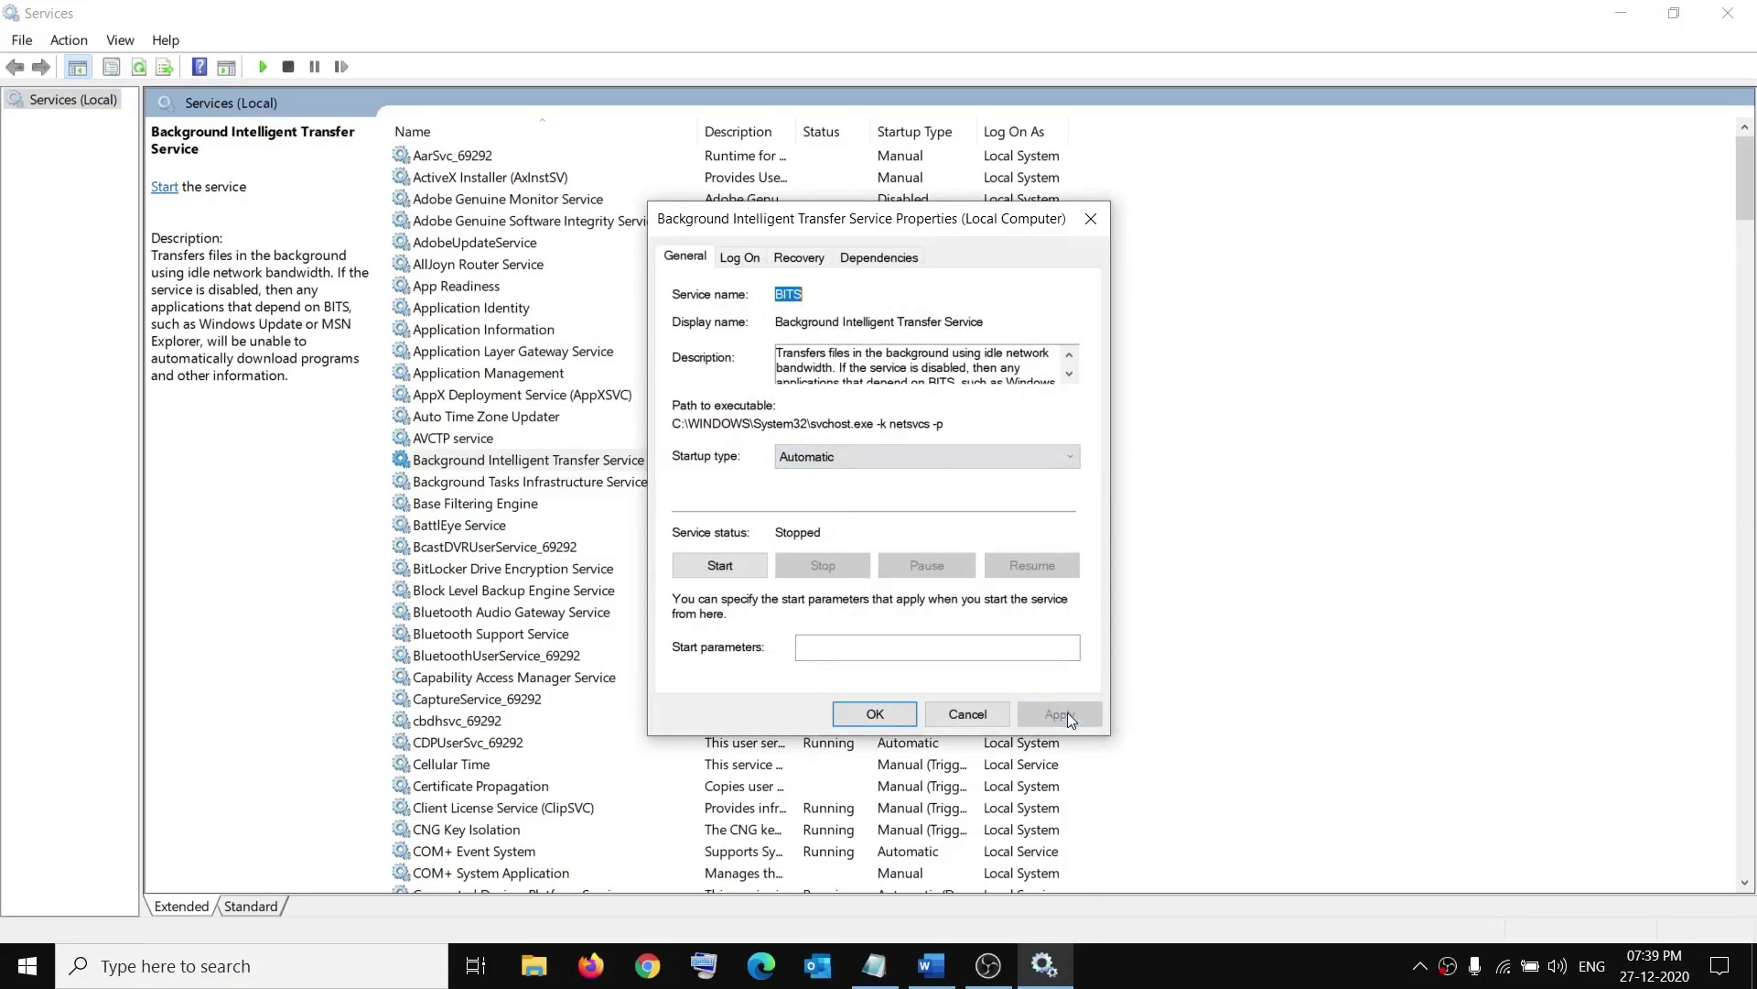
{"action": "left_click", "coordinate": [737, 580]}
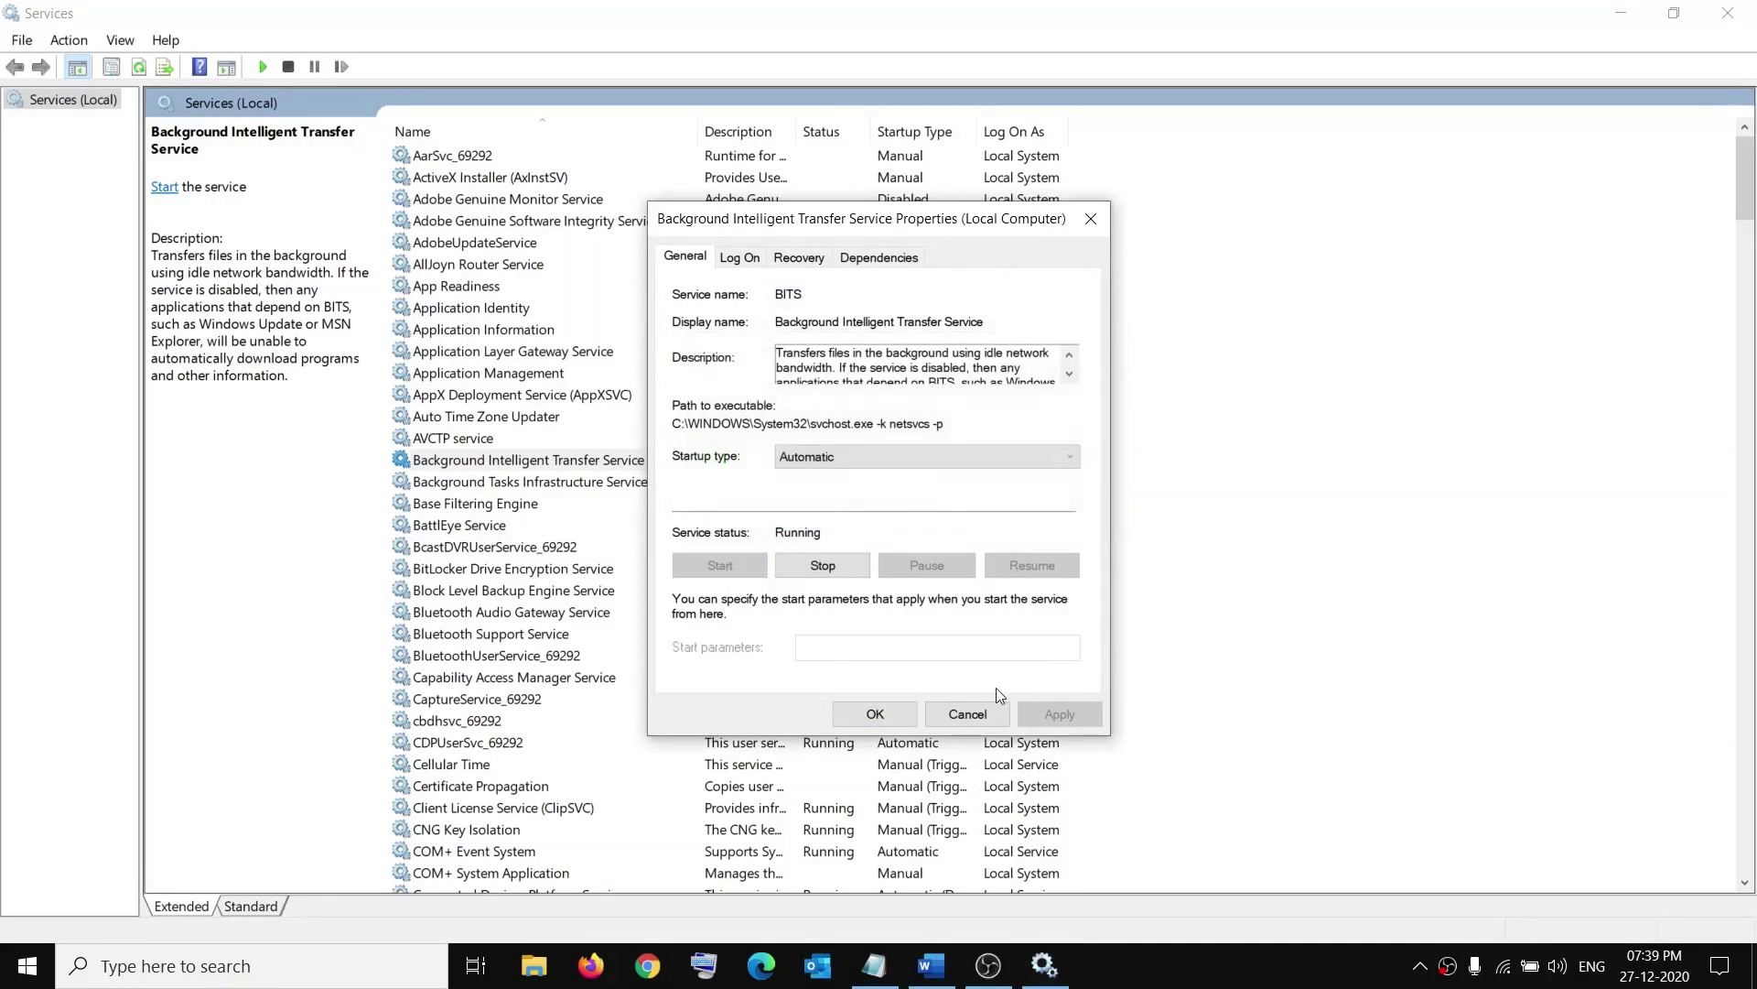
{"action": "left_click", "coordinate": [872, 715]}
{"action": "left_click", "coordinate": [1732, 20]}
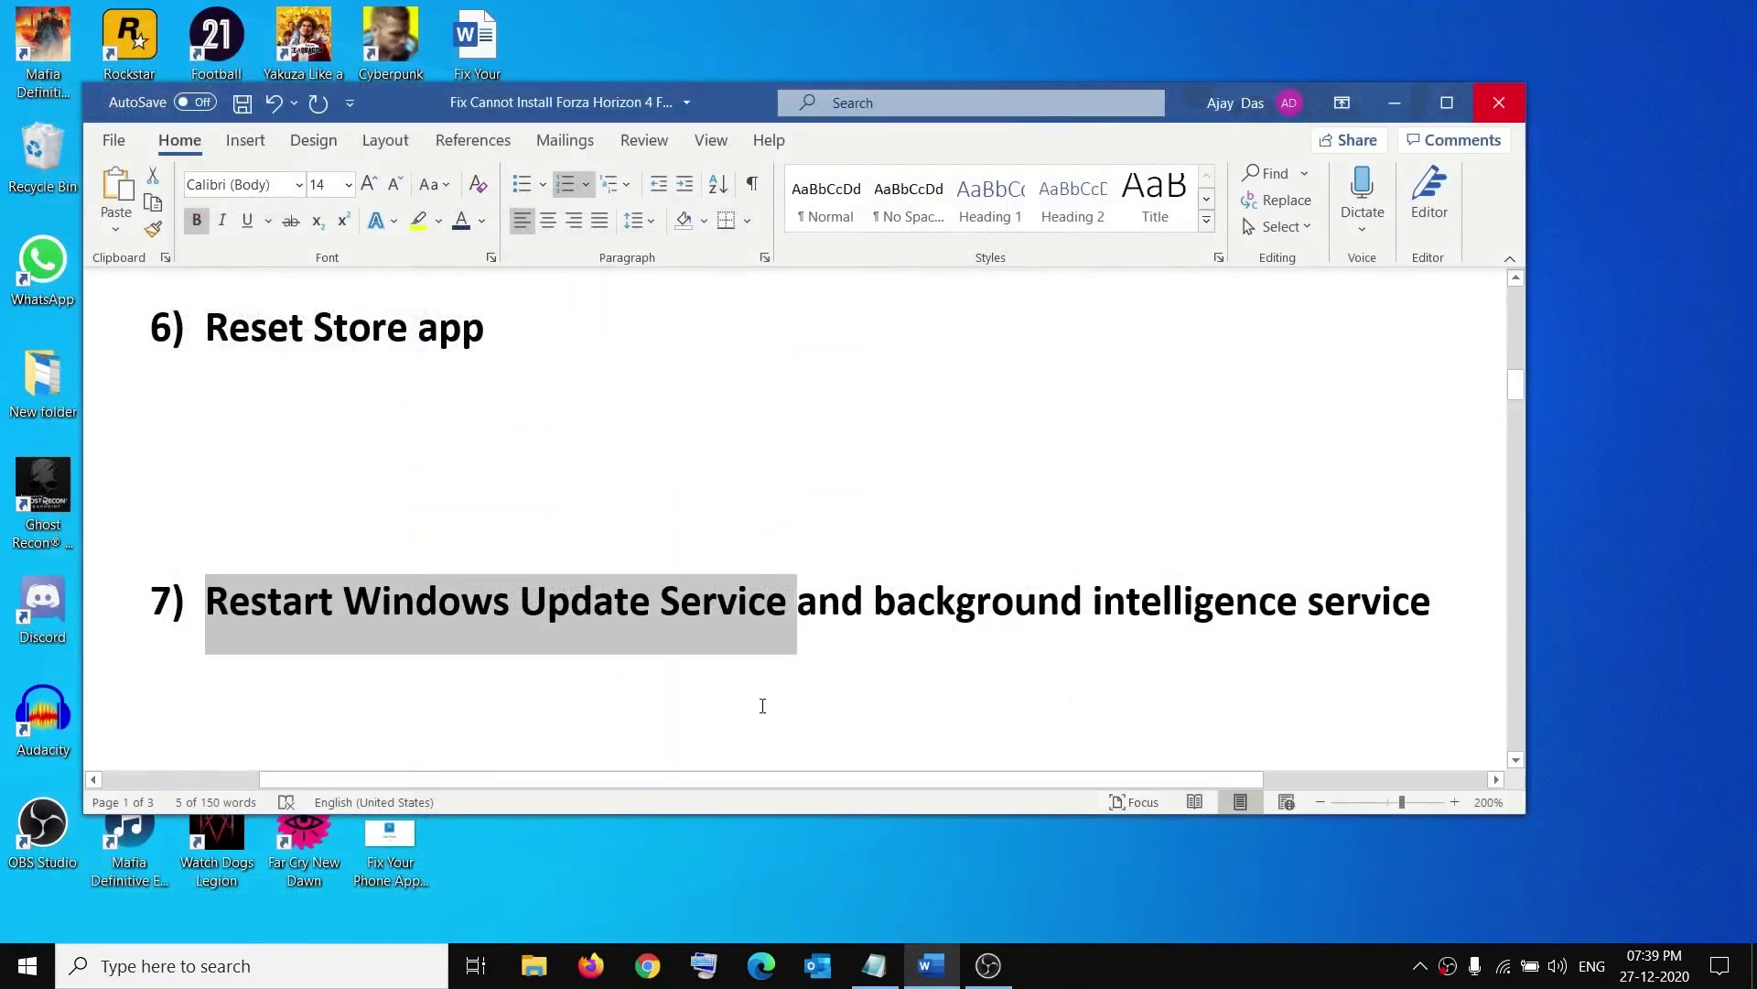
Scroll the guide to step 8's ipconfig/netsh commands and search 'cmd' to find Command Prompt.
{"action": "scroll", "coordinate": [817, 626], "scroll_direction": "down", "scroll_amount": 4}
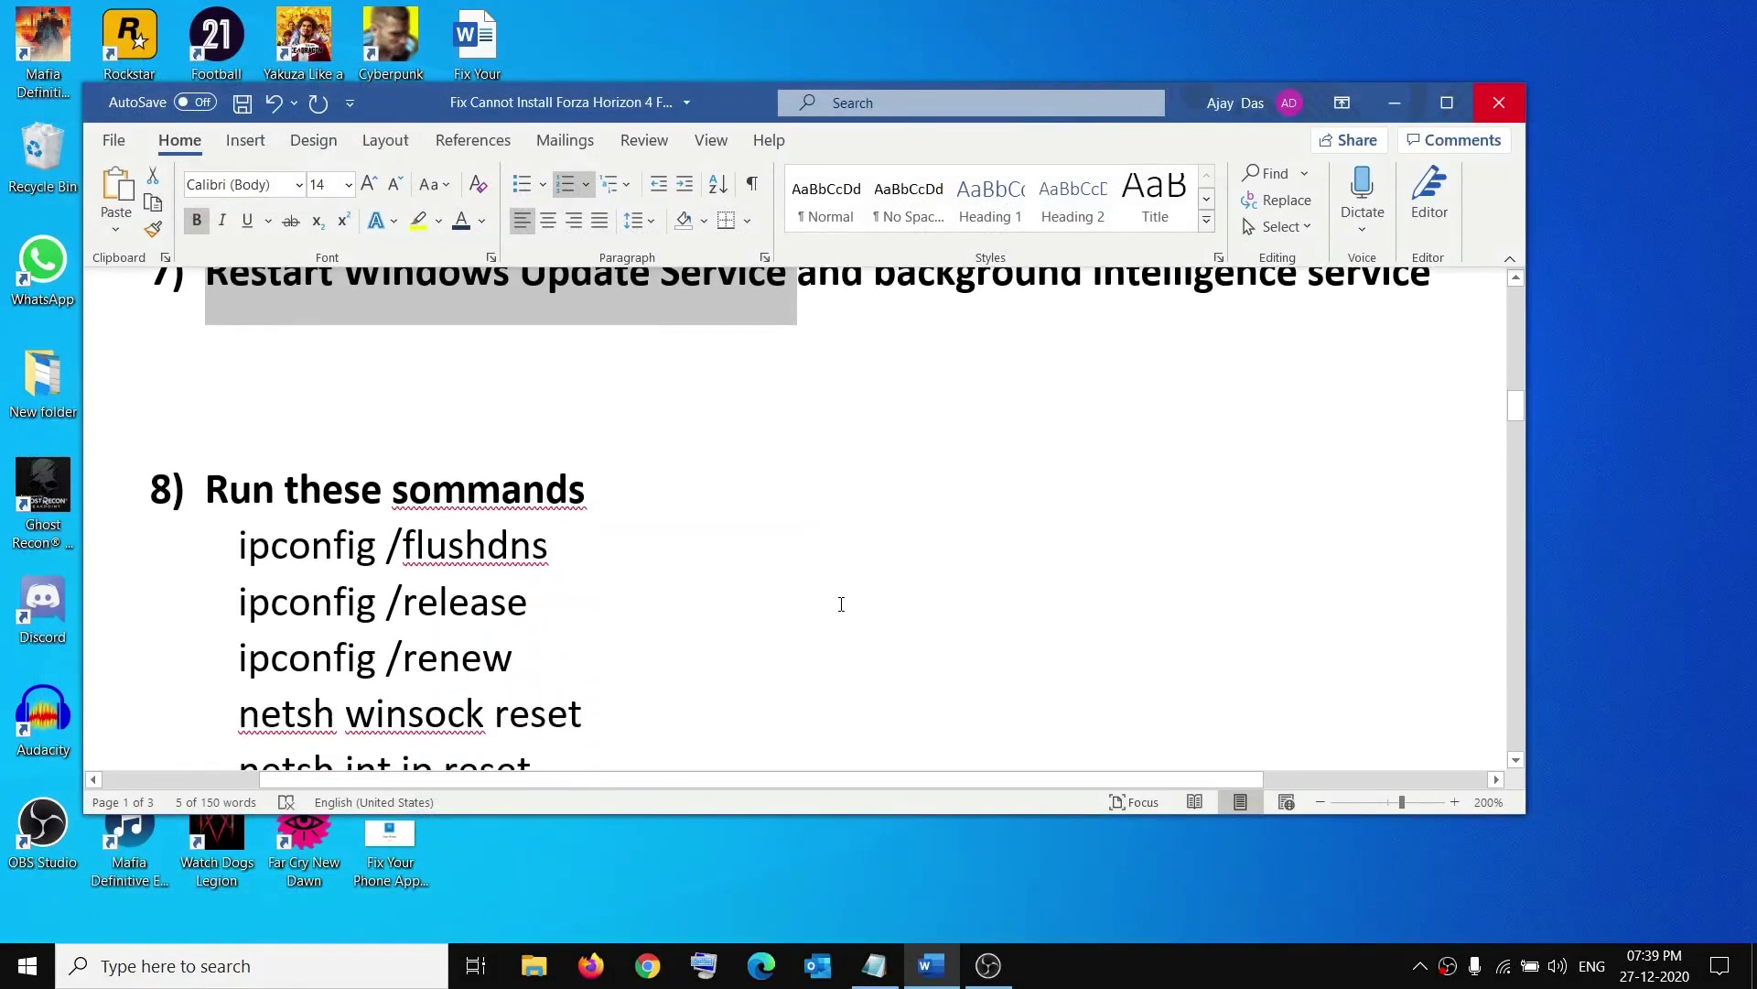
{"action": "scroll", "coordinate": [842, 604], "scroll_direction": "down", "scroll_amount": 1}
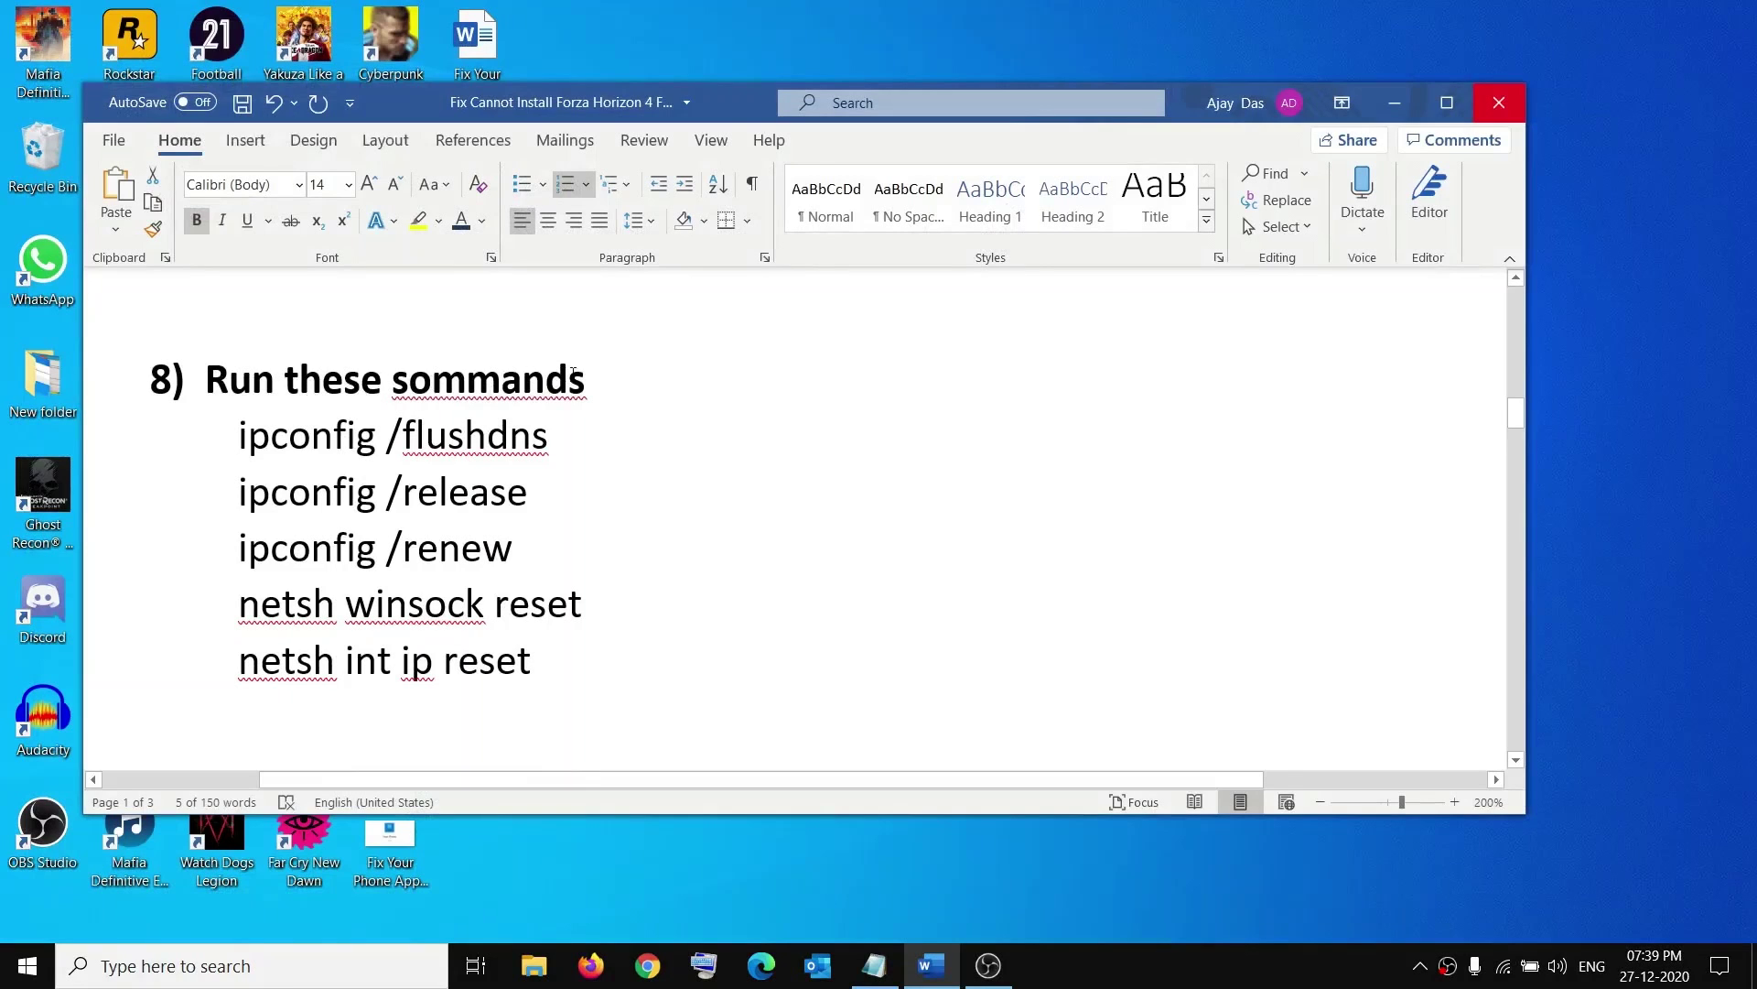
{"action": "left_click", "coordinate": [202, 972]}
{"action": "type", "text": "cmd"}
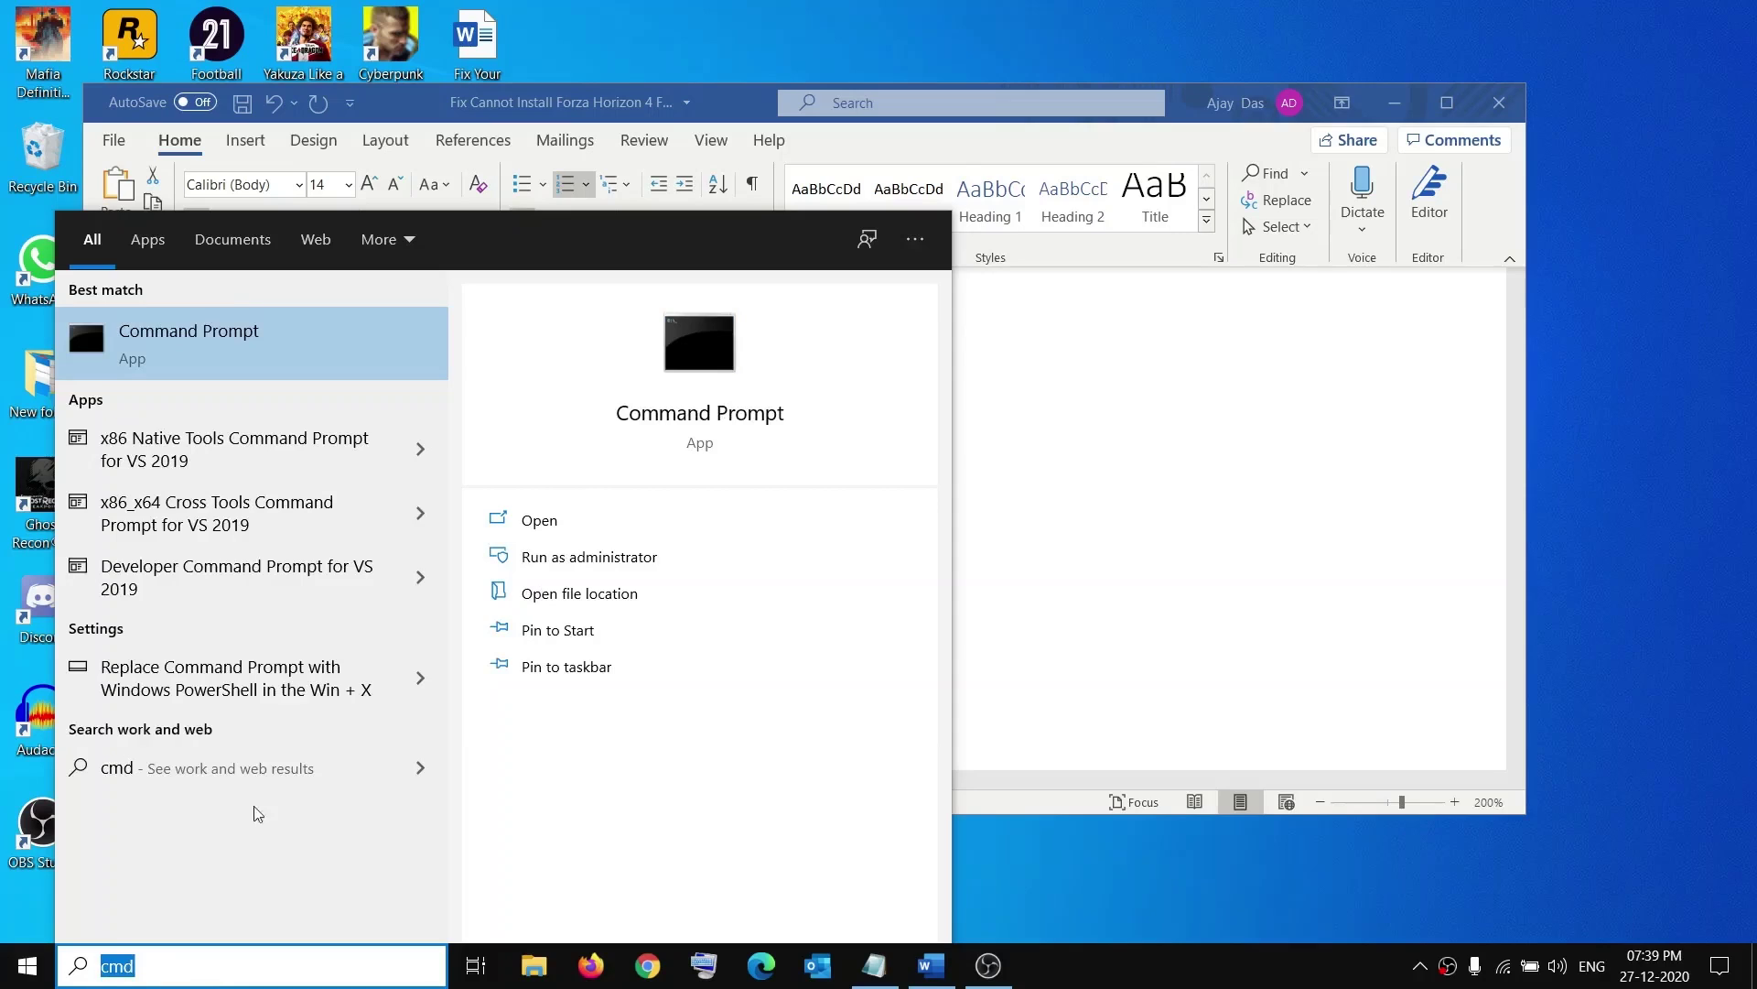
{"action": "right_click", "coordinate": [211, 344]}
Run Command Prompt as administrator and run ipconfig /flushdns copied from the guide.
{"action": "left_click", "coordinate": [302, 366]}
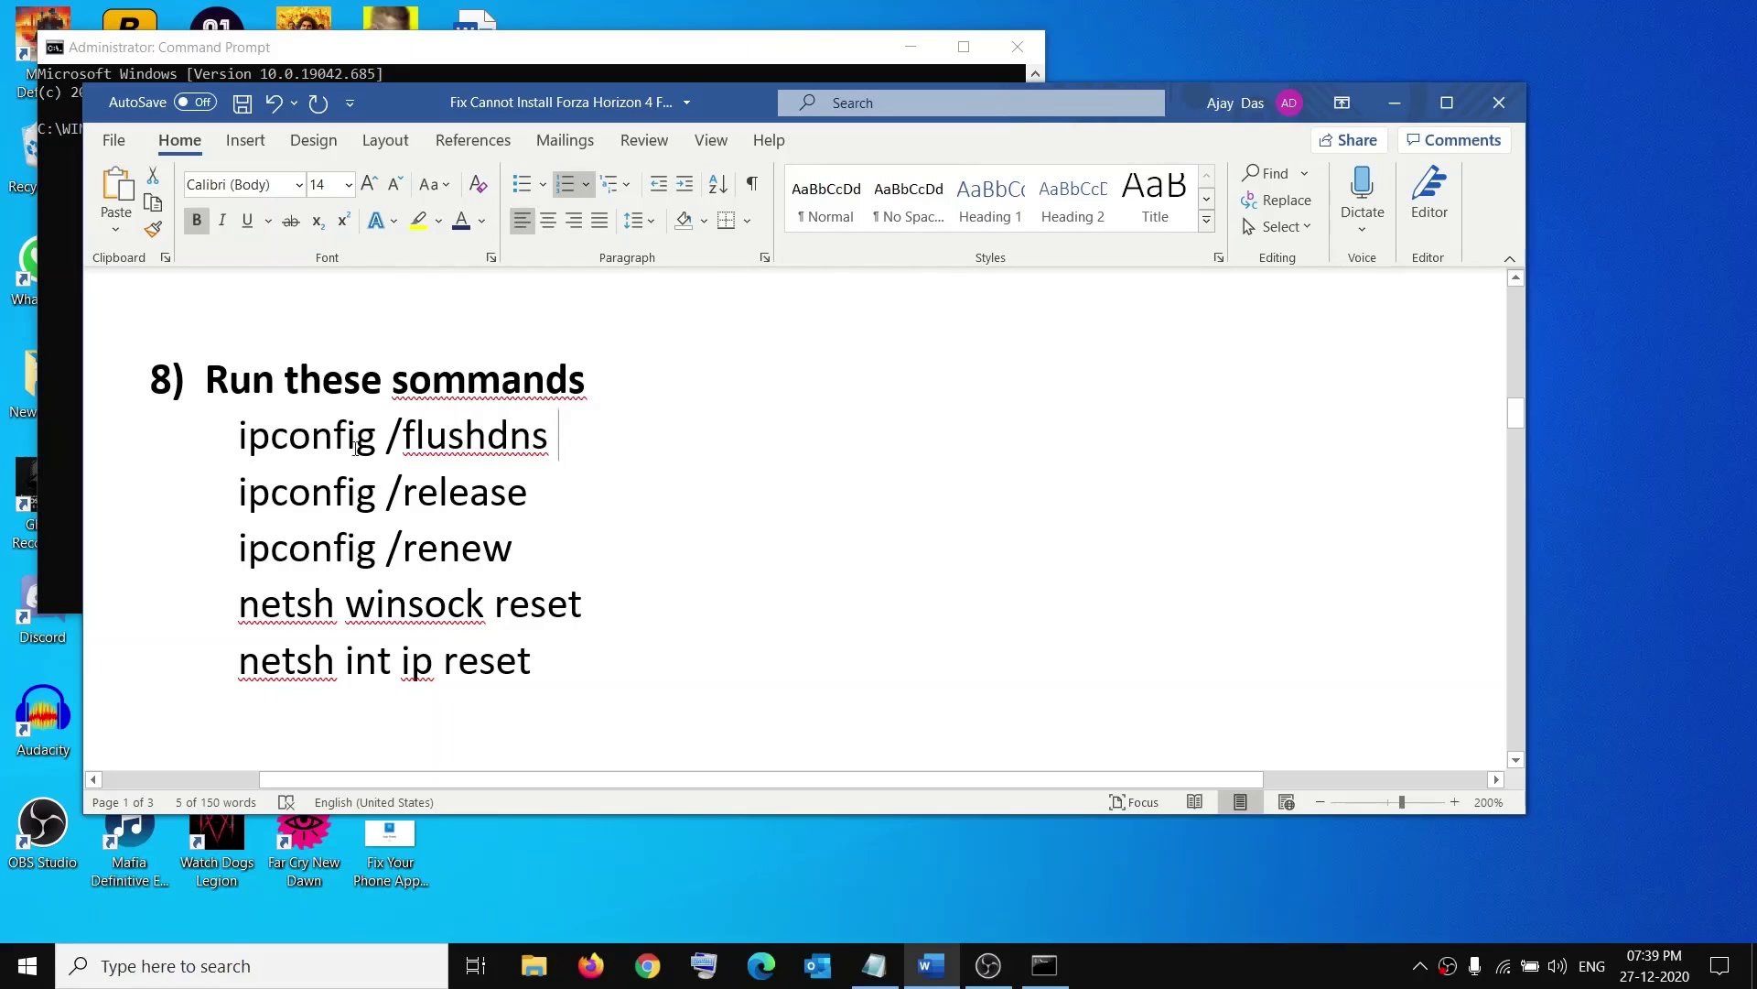
{"action": "triple_click", "coordinate": [302, 435]}
{"action": "left_click", "coordinate": [73, 257]}
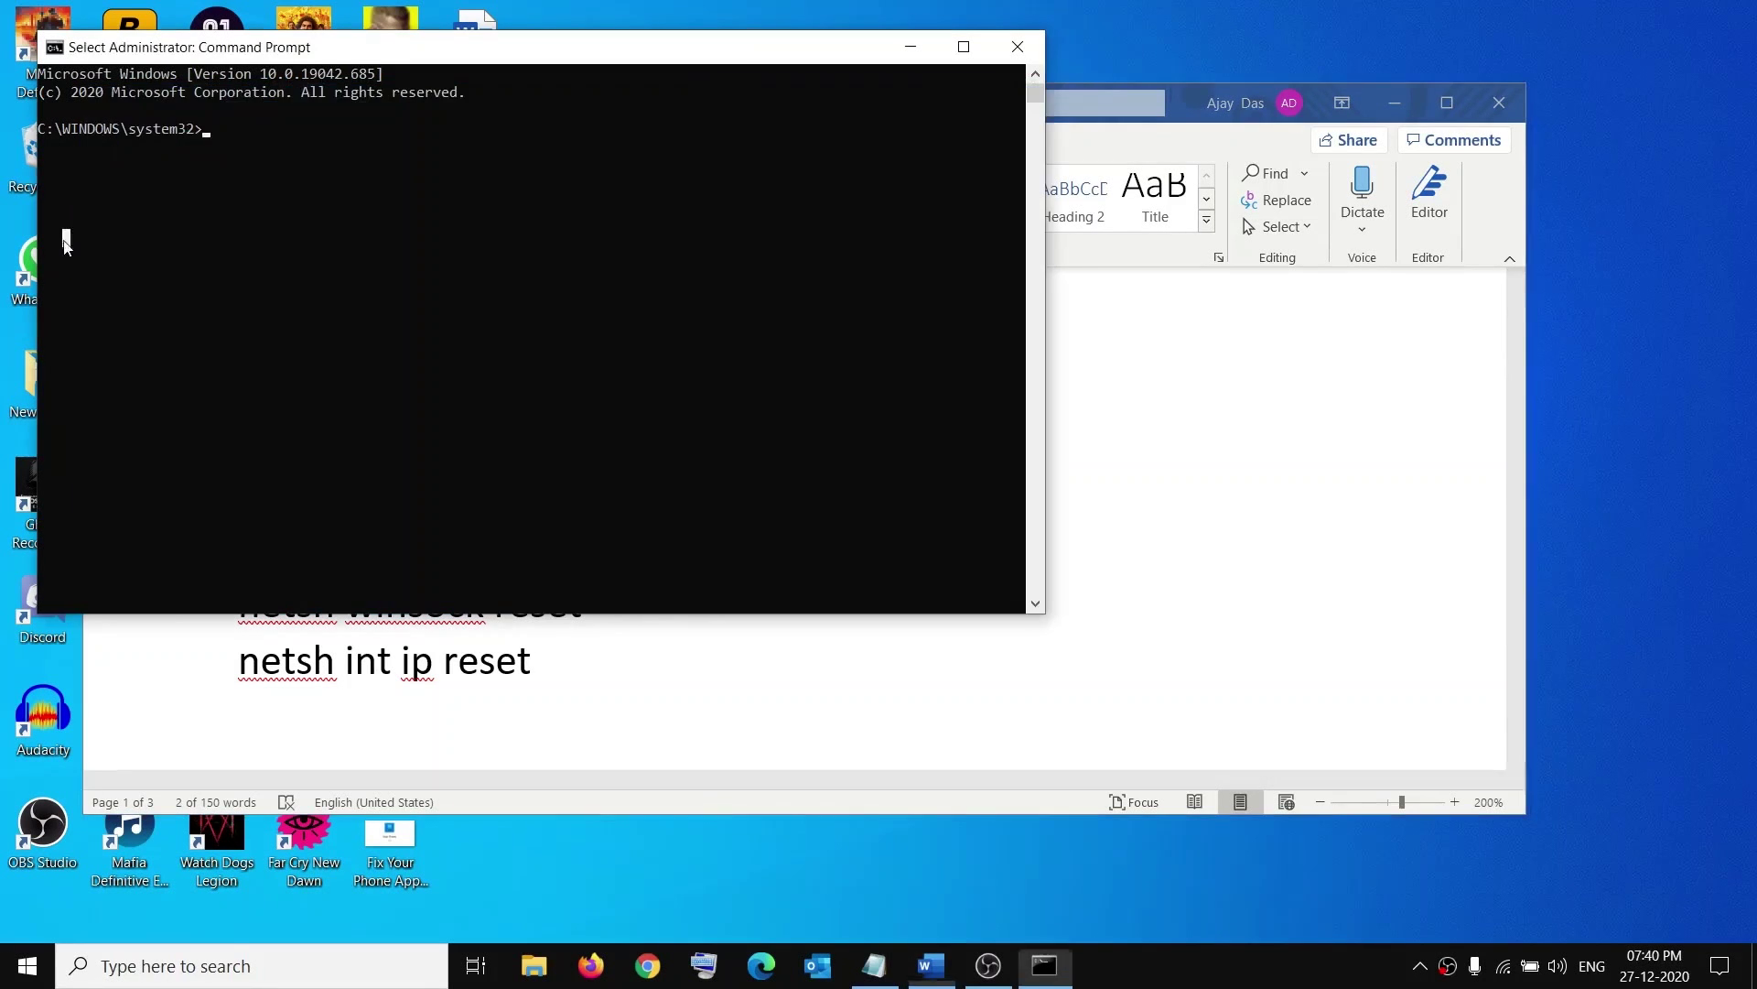
{"action": "right_click", "coordinate": [388, 174]}
{"action": "key", "text": "Return"}
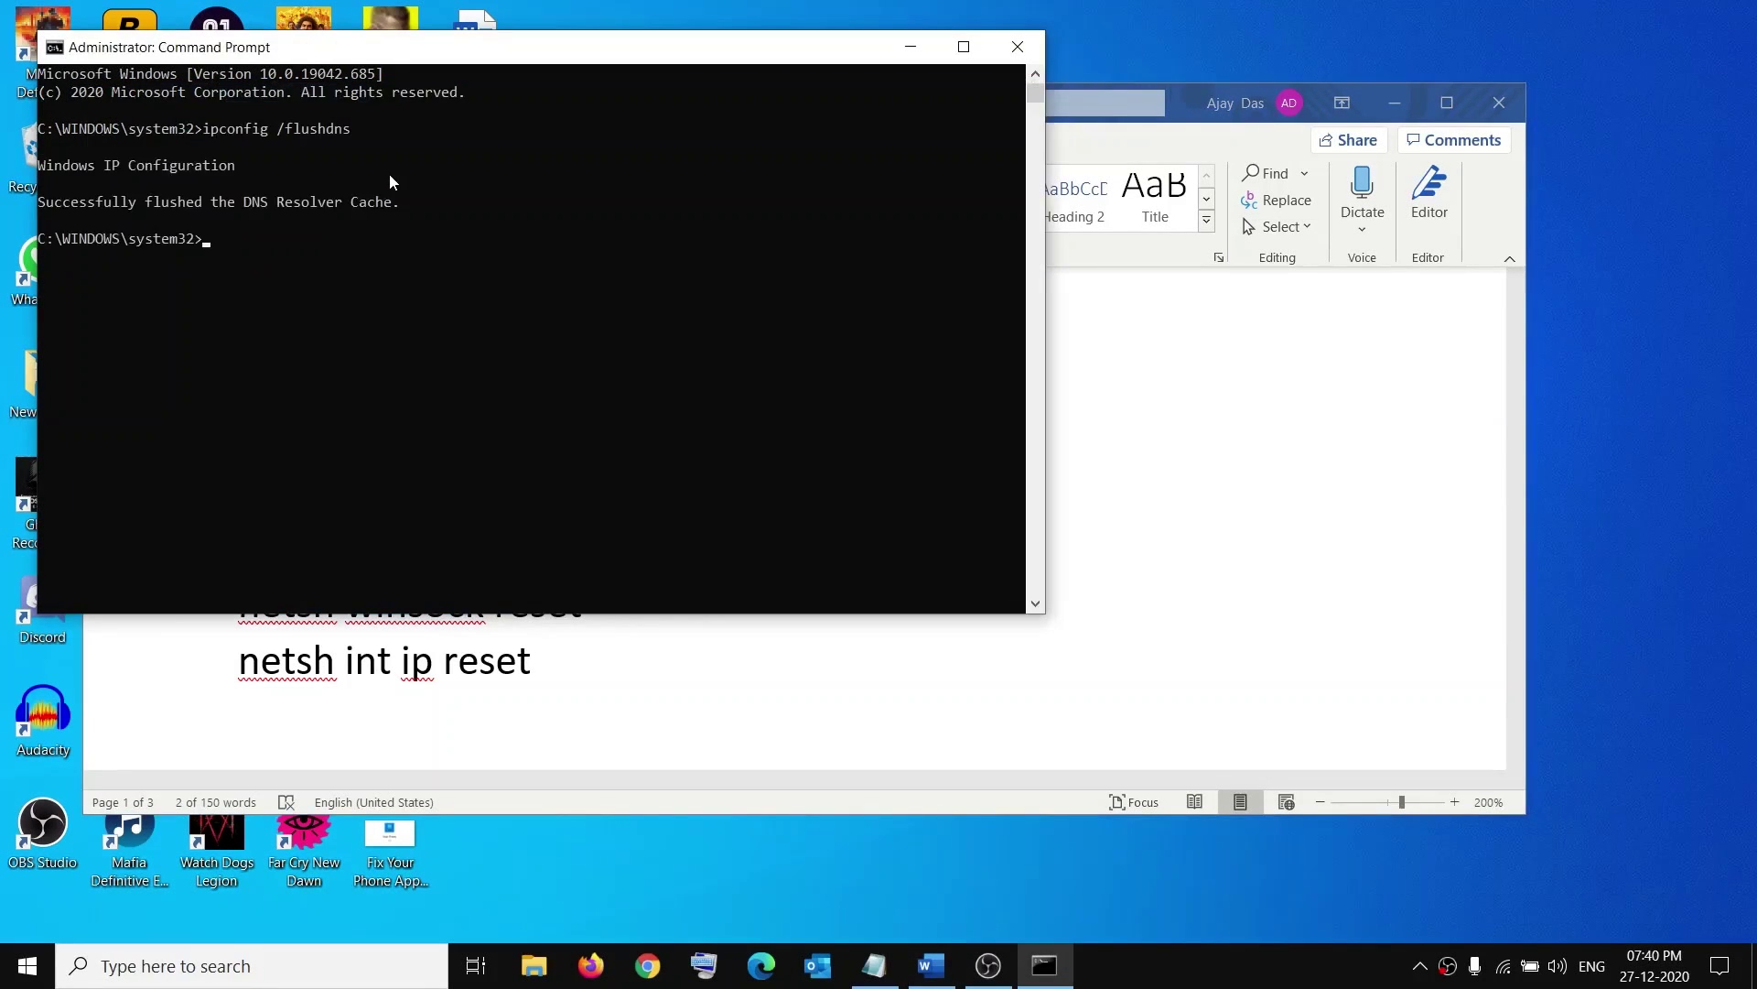
Run ipconfig /release and ipconfig /renew from the guide in the admin prompt.
{"action": "key", "text": "alt+Tab"}
{"action": "left_click_drag", "start_coordinate": [523, 482], "coordinate": [296, 501]}
{"action": "key", "text": "ctrl+c"}
{"action": "key", "text": "alt+Tab"}
{"action": "right_click", "coordinate": [596, 436]}
{"action": "key", "text": "Return"}
{"action": "key", "text": "alt+Tab"}
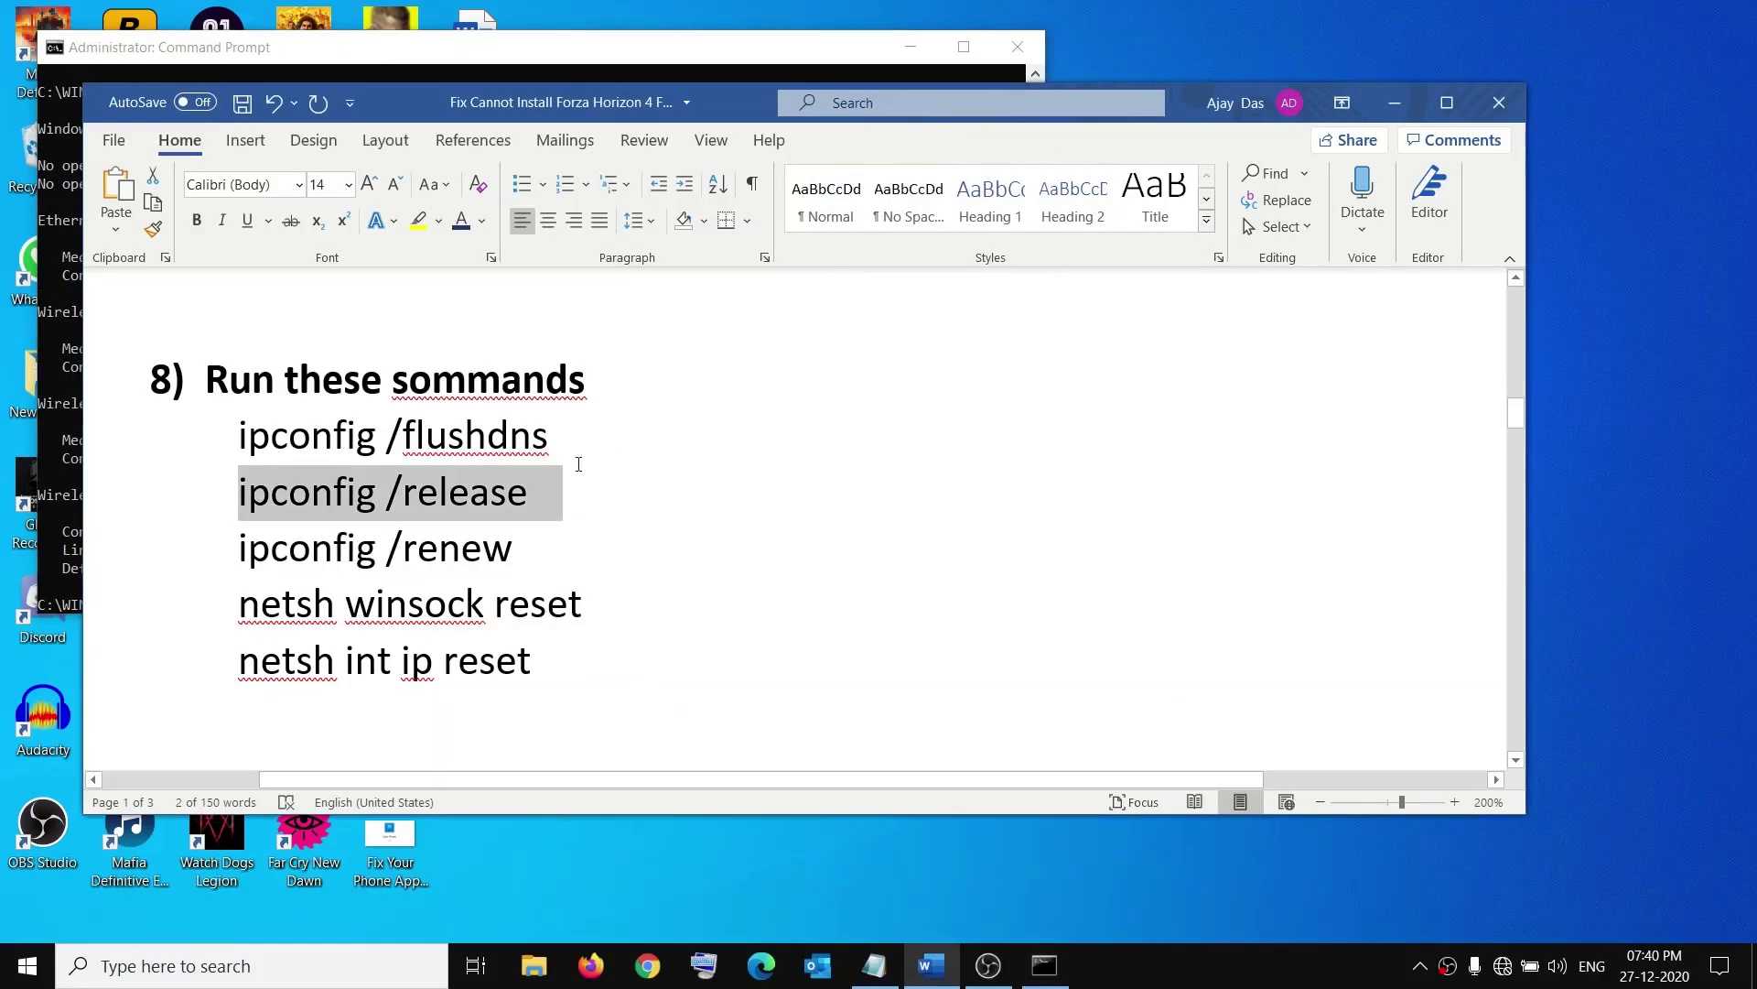
{"action": "left_click_drag", "start_coordinate": [535, 545], "coordinate": [276, 550]}
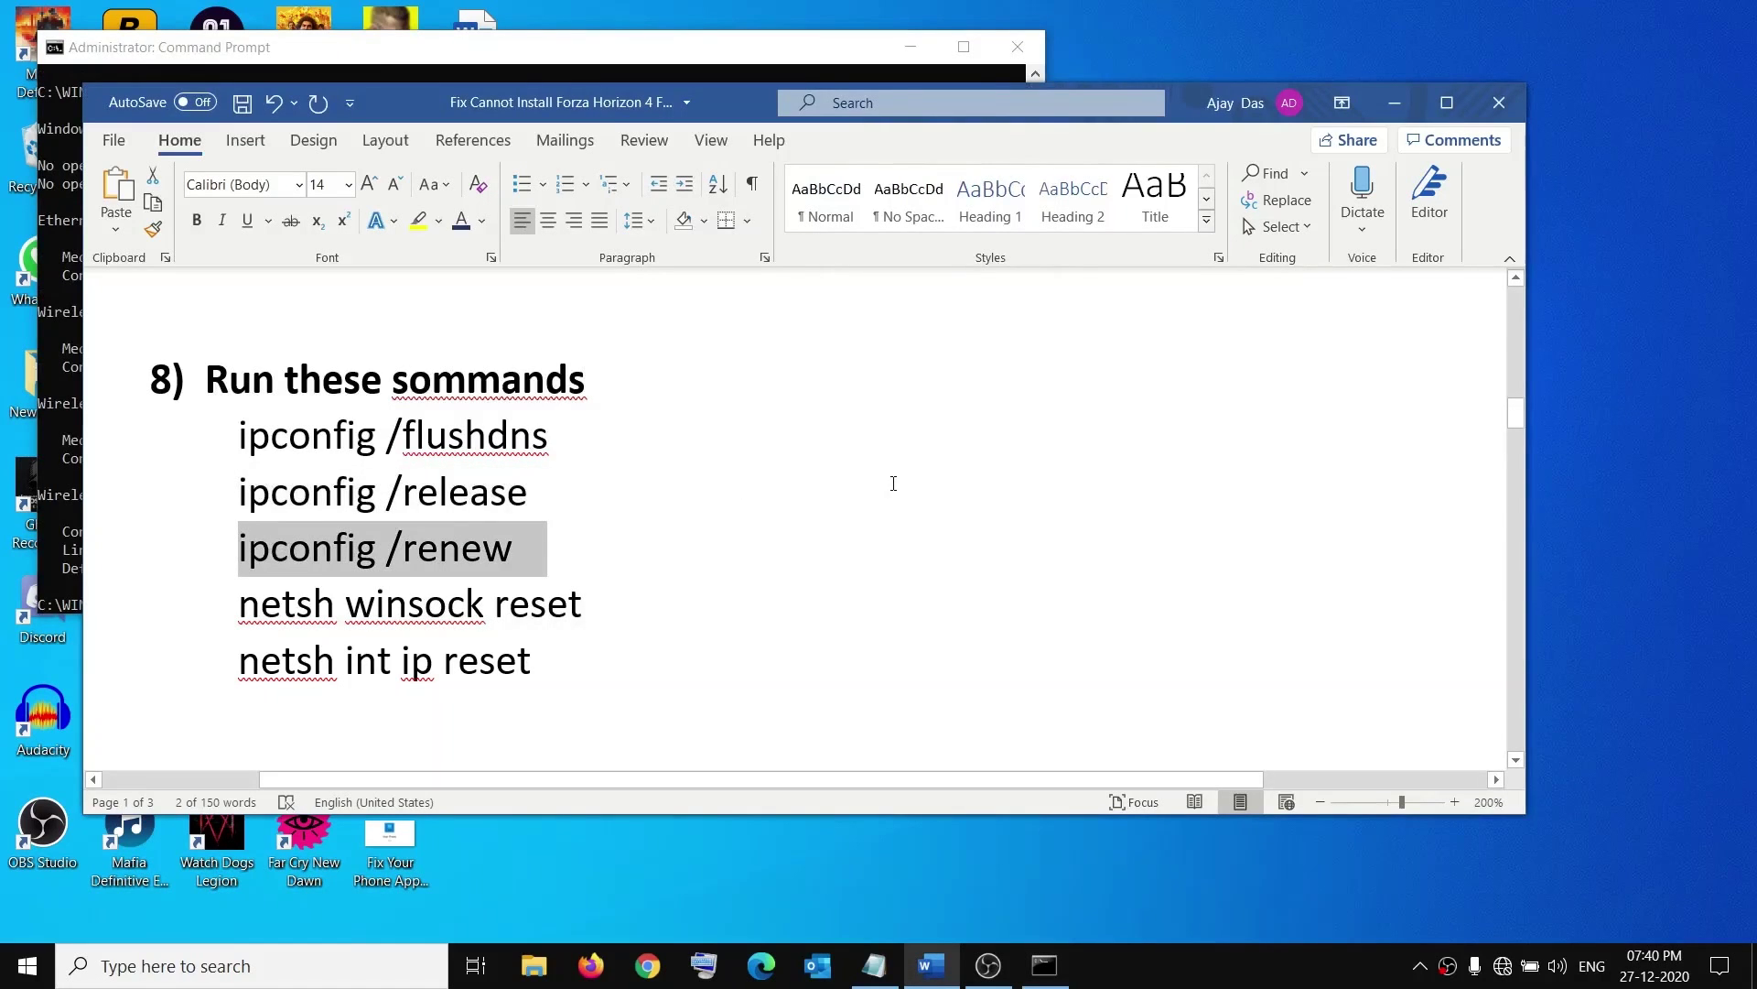
{"action": "key", "text": "ctrl+c"}
{"action": "key", "text": "alt+Tab"}
{"action": "right_click", "coordinate": [891, 481]}
{"action": "key", "text": "Return"}
Copy netsh winsock reset from the guide and run it.
{"action": "key", "text": "alt+Tab"}
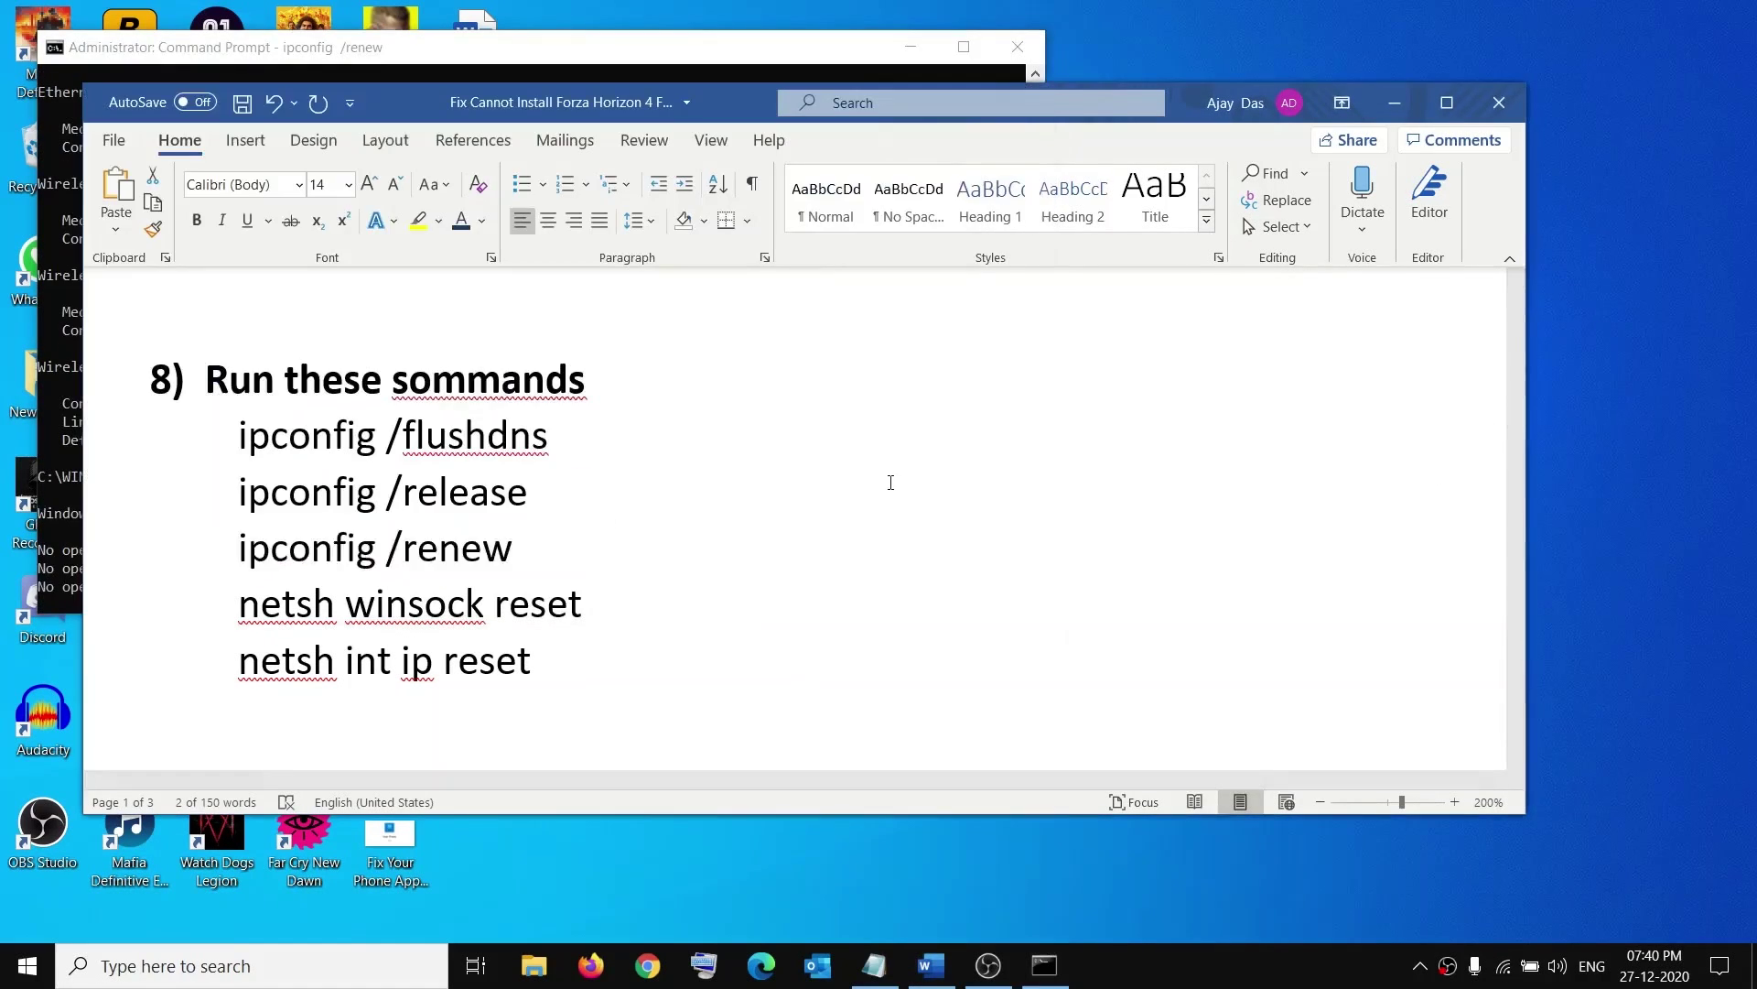
{"action": "left_click_drag", "start_coordinate": [589, 604], "coordinate": [238, 606]}
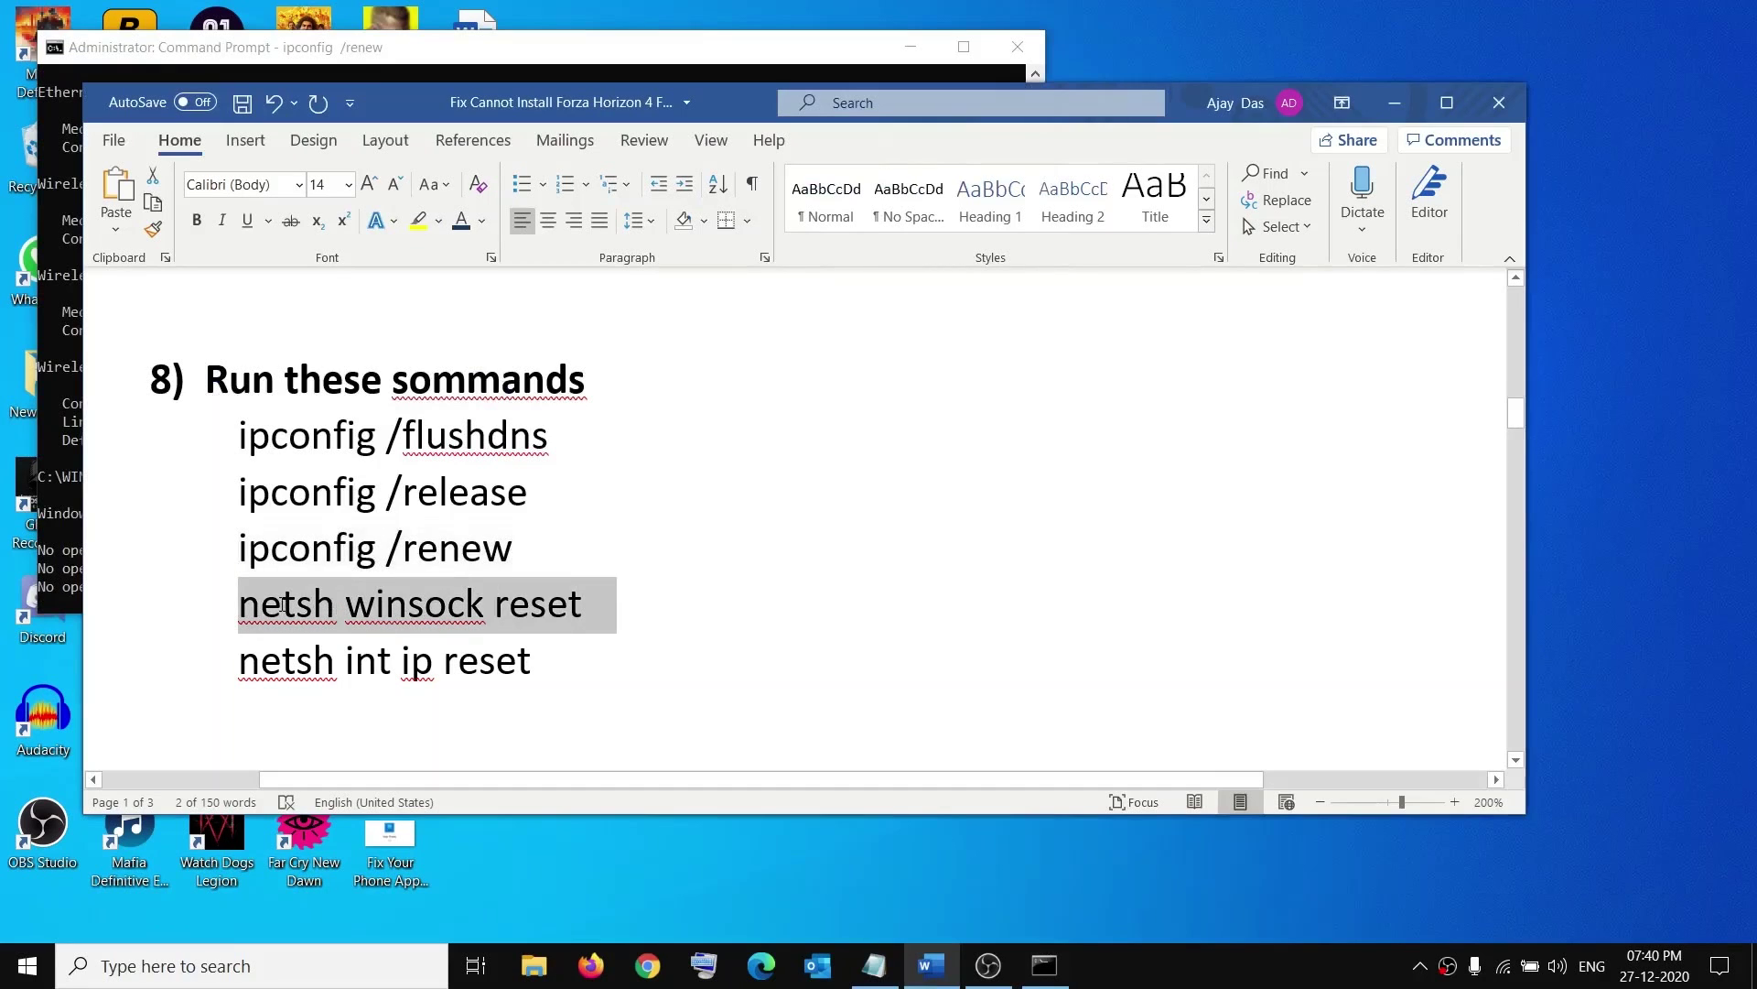
{"action": "key", "text": "ctrl+c"}
{"action": "key", "text": "alt+Tab"}
{"action": "right_click", "coordinate": [502, 533]}
{"action": "key", "text": "Return"}
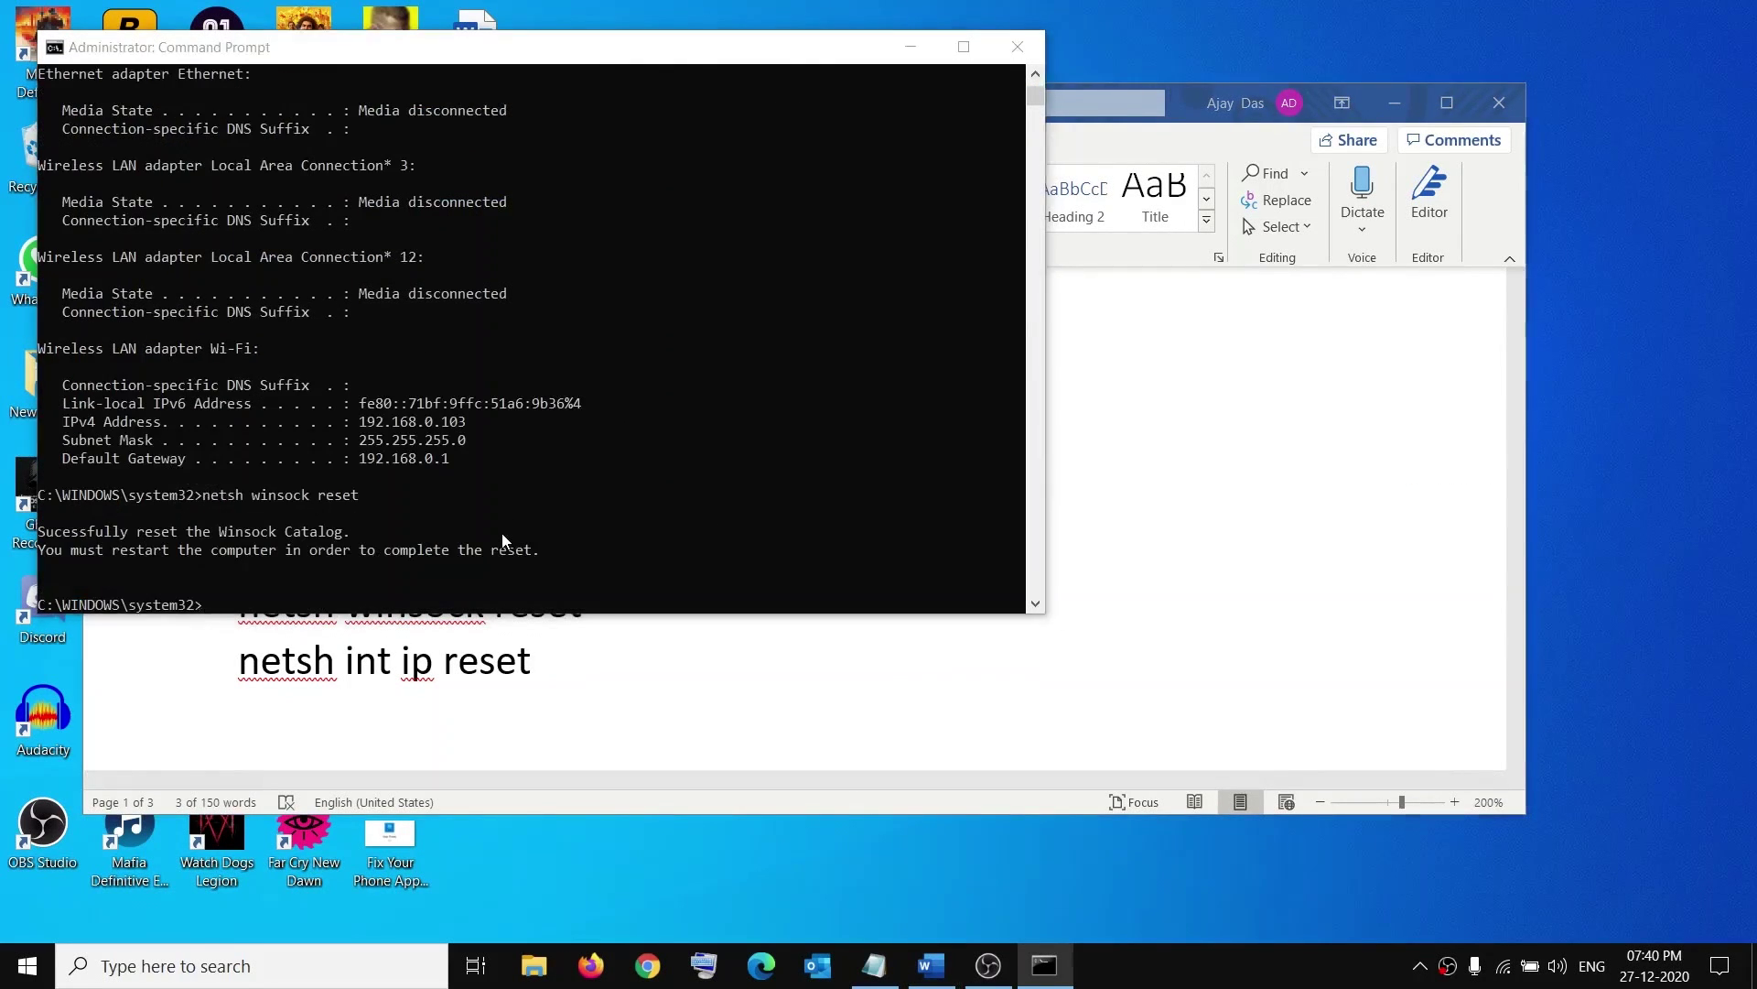
Run netsh int ip reset and highlight the restart-required message.
{"action": "key", "text": "alt+Tab"}
{"action": "left_click_drag", "start_coordinate": [465, 665], "coordinate": [288, 667]}
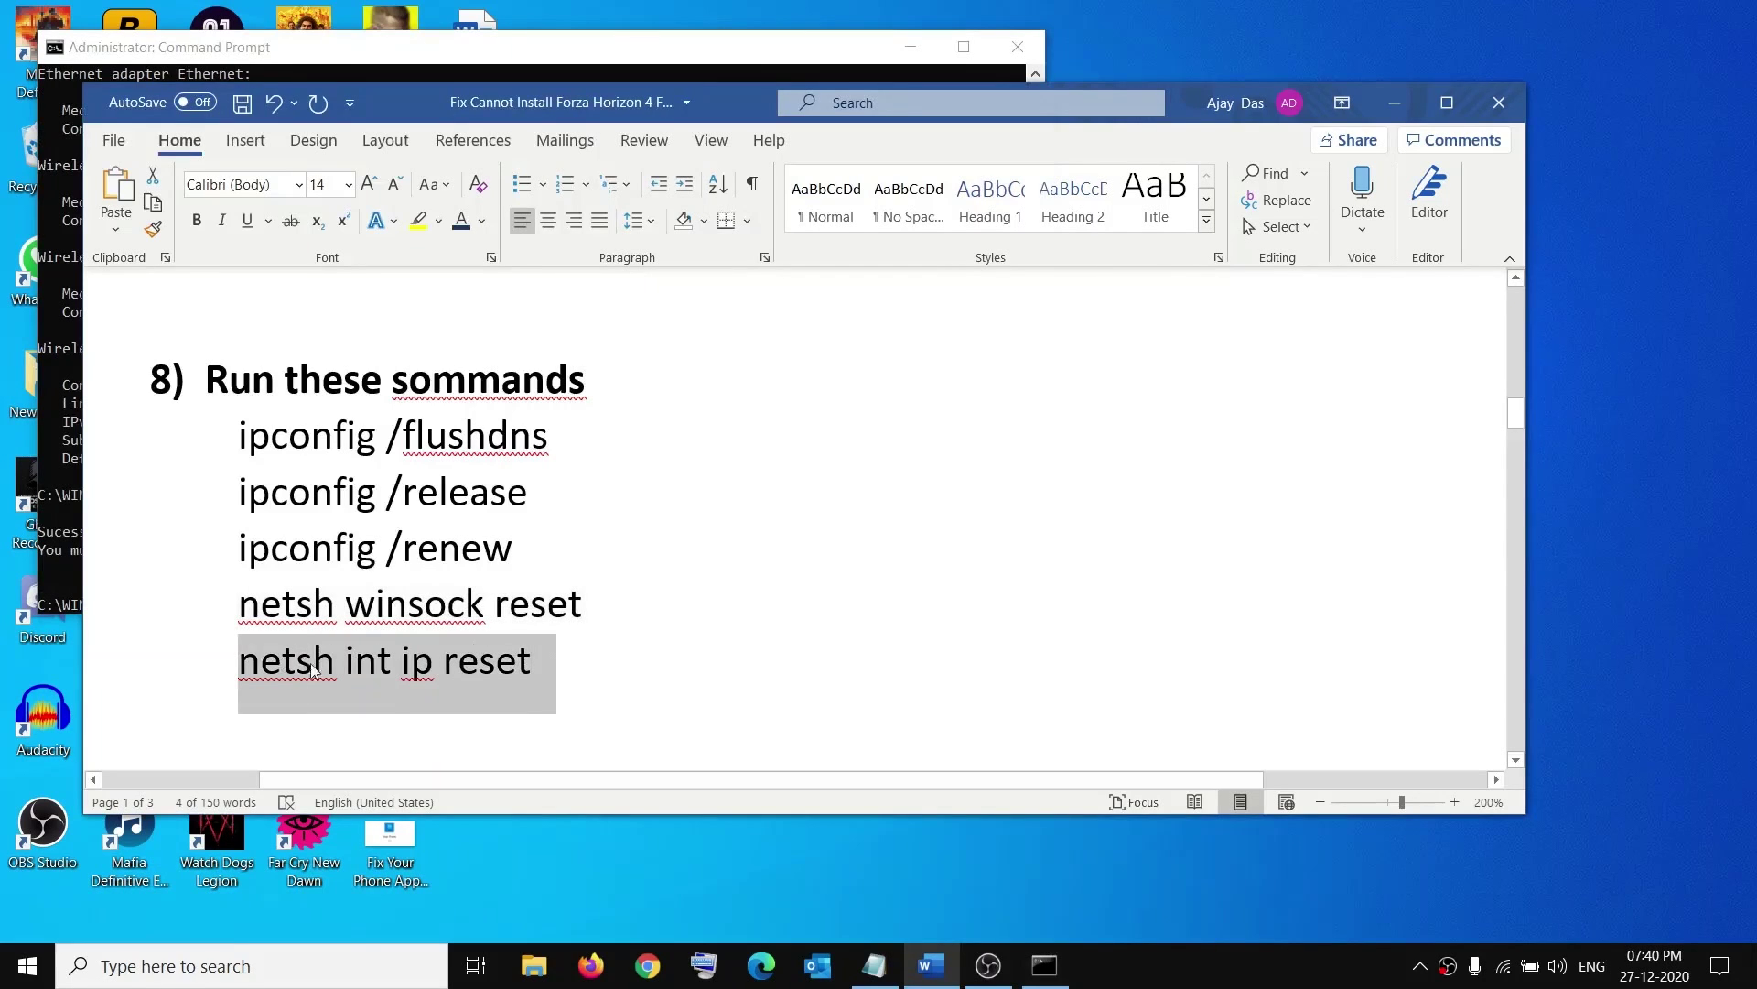
{"action": "key", "text": "ctrl+c"}
{"action": "key", "text": "alt+Tab"}
{"action": "key", "text": "ctrl+v"}
{"action": "key", "text": "Return"}
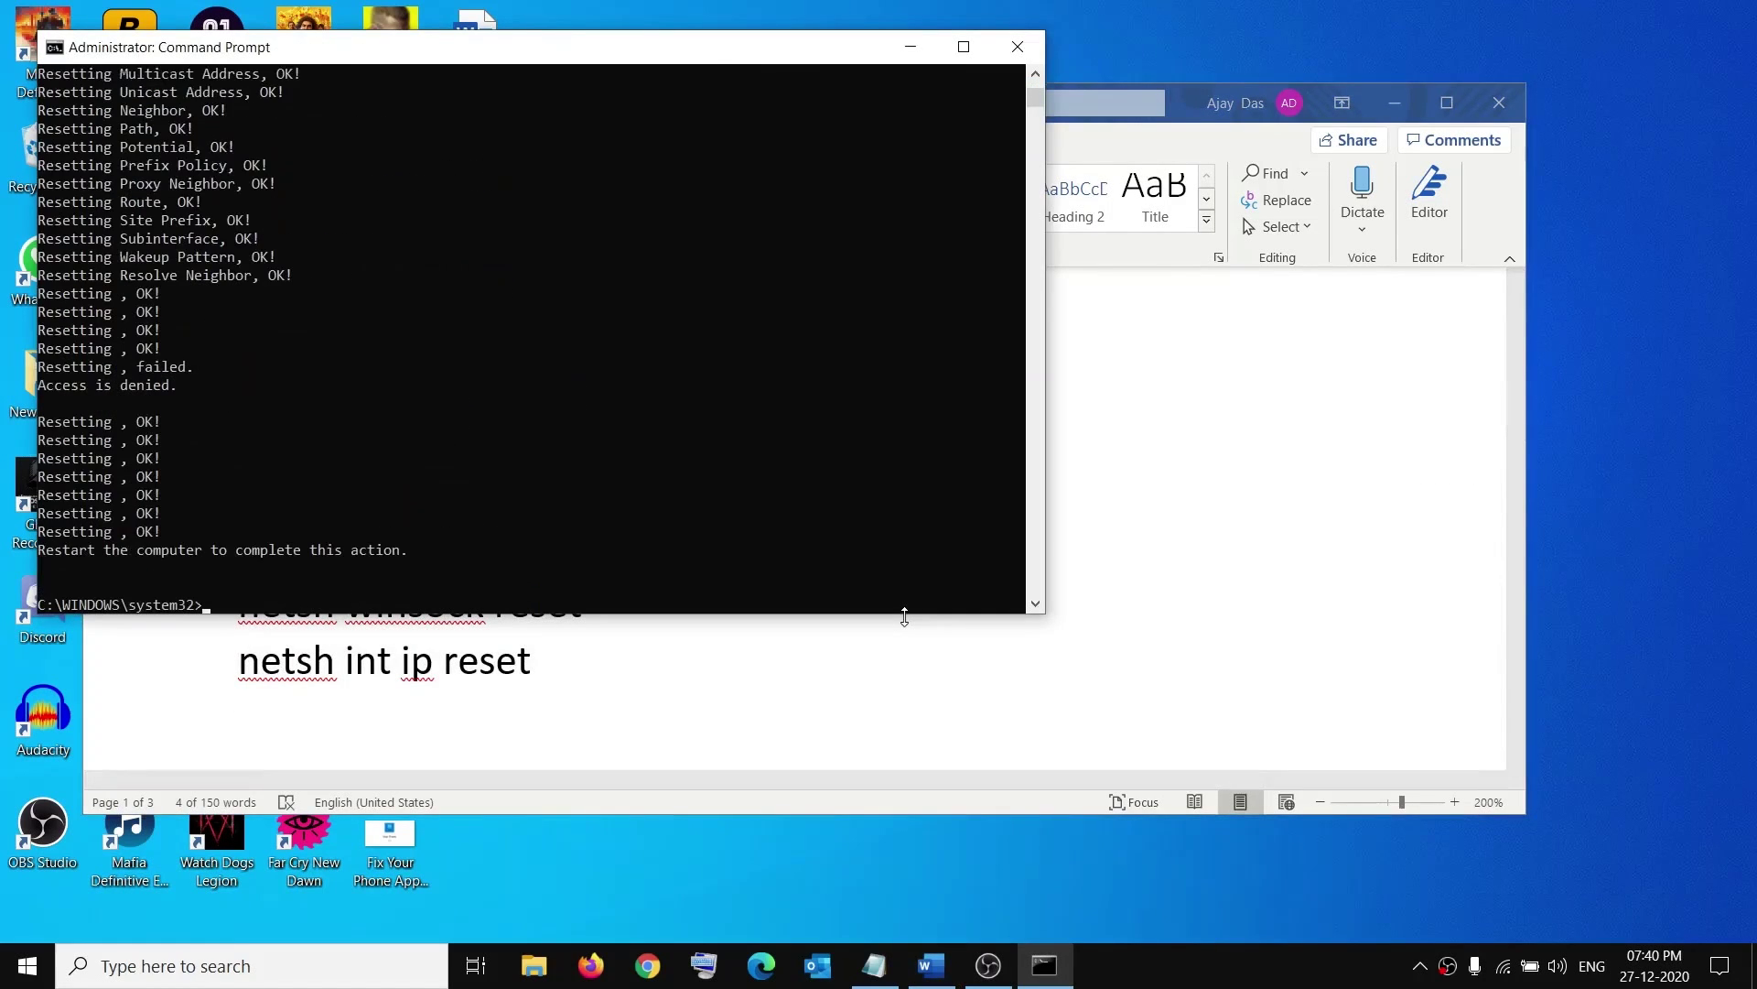
{"action": "left_click_drag", "start_coordinate": [53, 549], "coordinate": [417, 550]}
{"action": "left_click", "coordinate": [38, 972]}
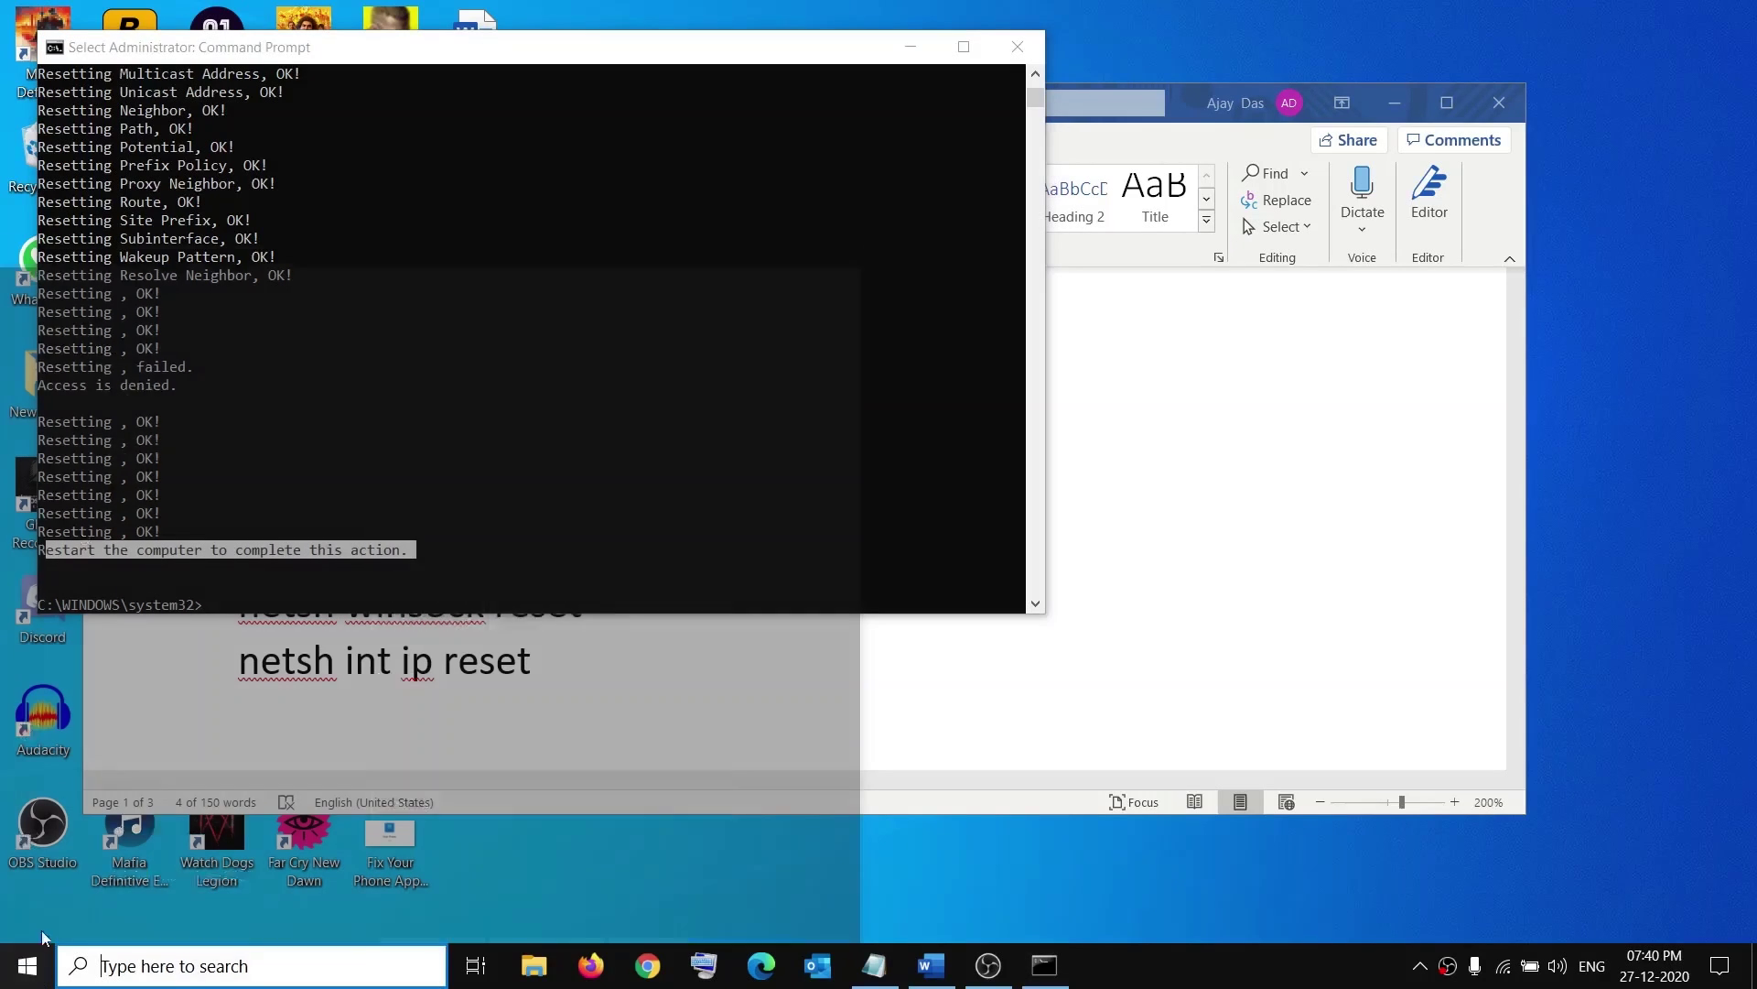
Show and dismiss the Start menu power options, then scroll the guide to step 9.
{"action": "left_click", "coordinate": [79, 916]}
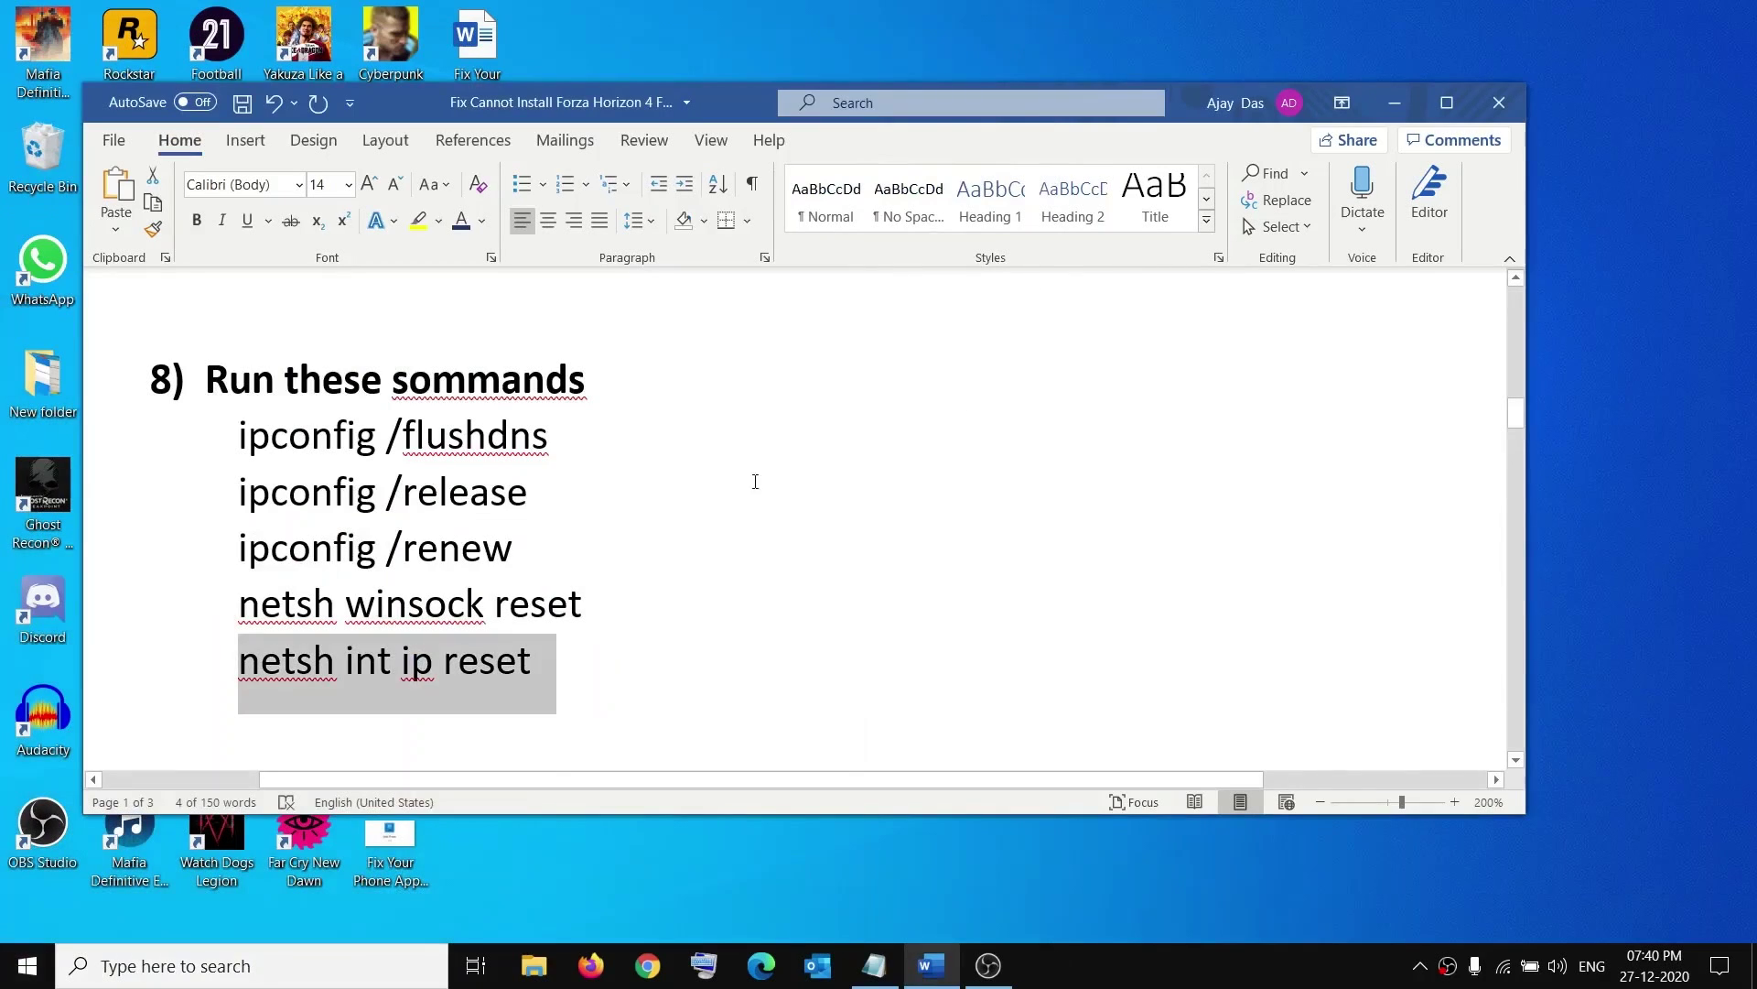
{"action": "left_click", "coordinate": [168, 647]}
{"action": "scroll", "coordinate": [294, 659], "scroll_direction": "down", "scroll_amount": 10}
{"action": "scroll", "coordinate": [305, 659], "scroll_direction": "down", "scroll_amount": 5}
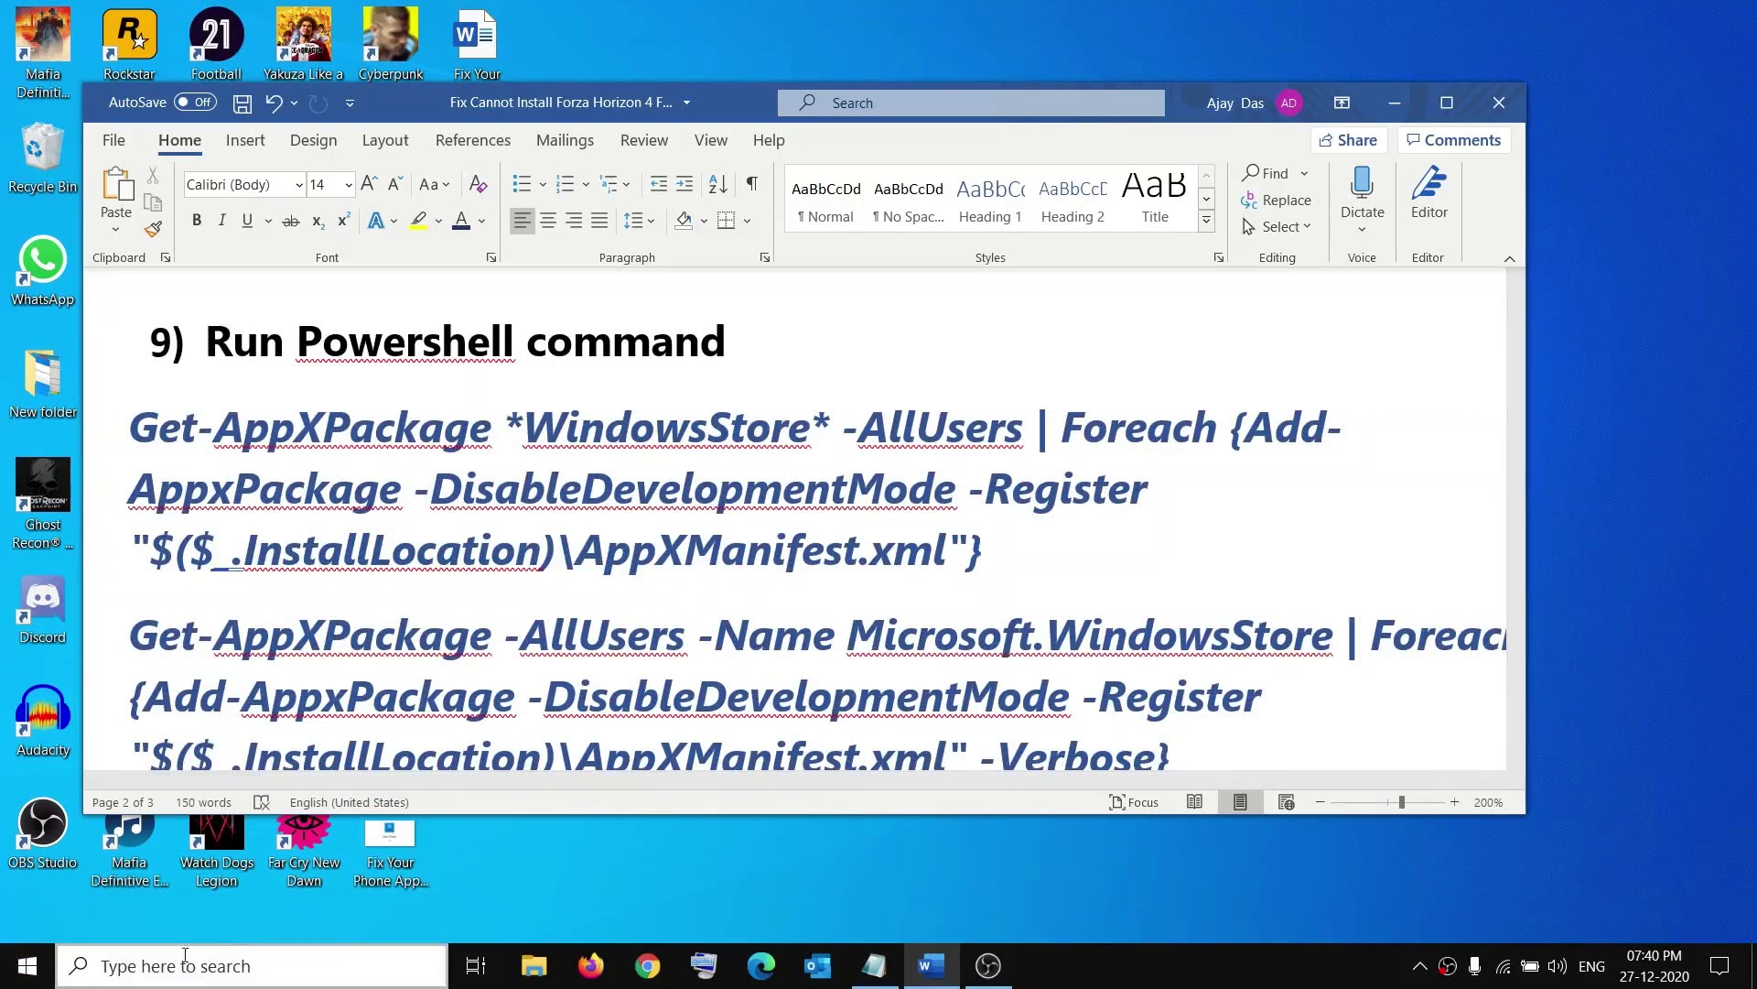
Open an admin Windows PowerShell and run the first Get-AppXPackage Store re-register command.
{"action": "right_click", "coordinate": [28, 964]}
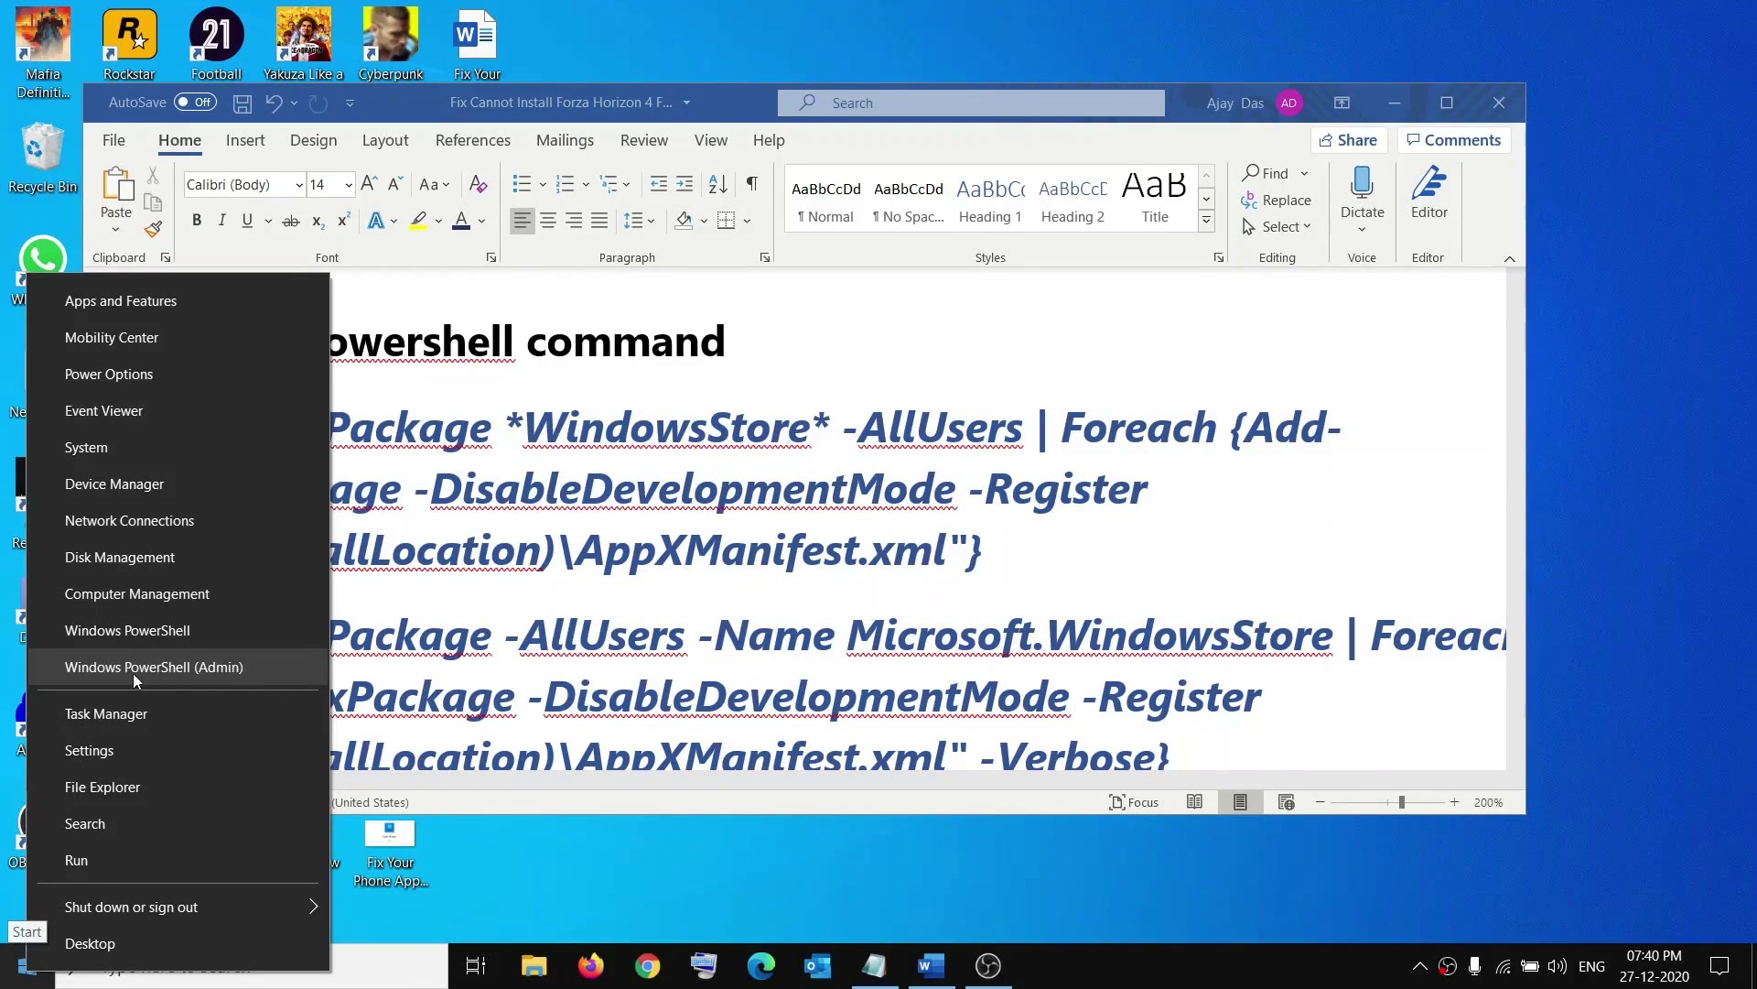
{"action": "left_click", "coordinate": [205, 670]}
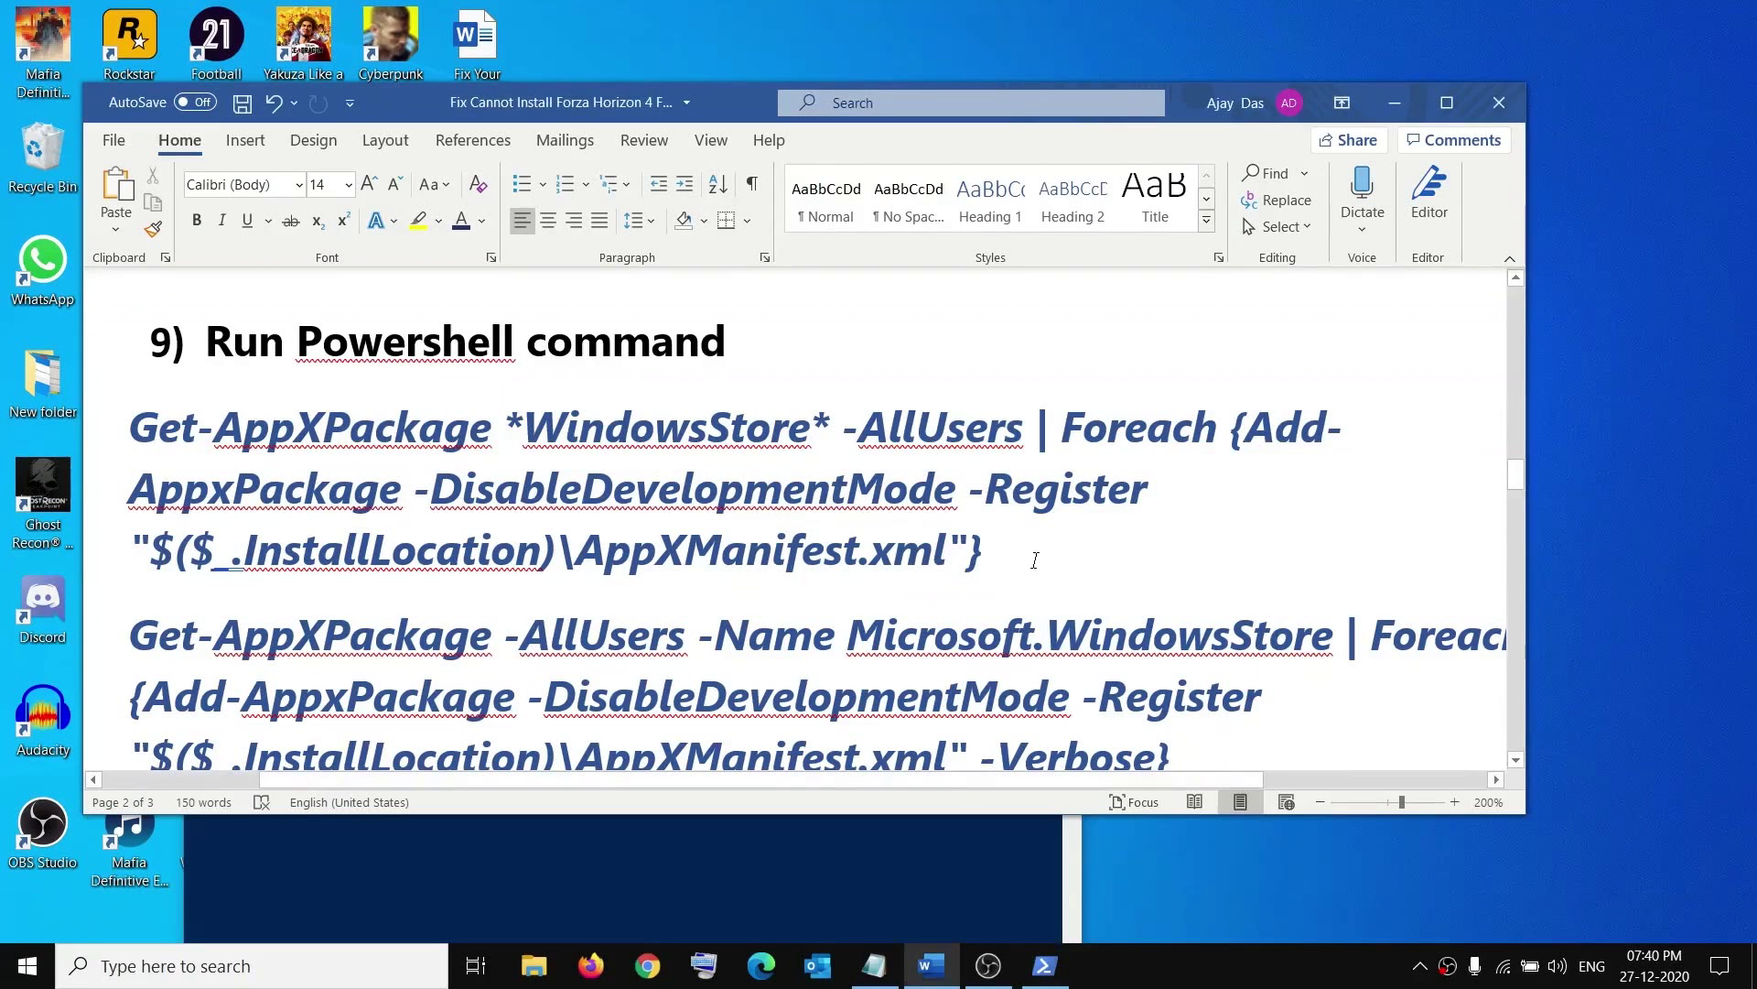
{"action": "left_click_drag", "start_coordinate": [983, 550], "coordinate": [178, 437]}
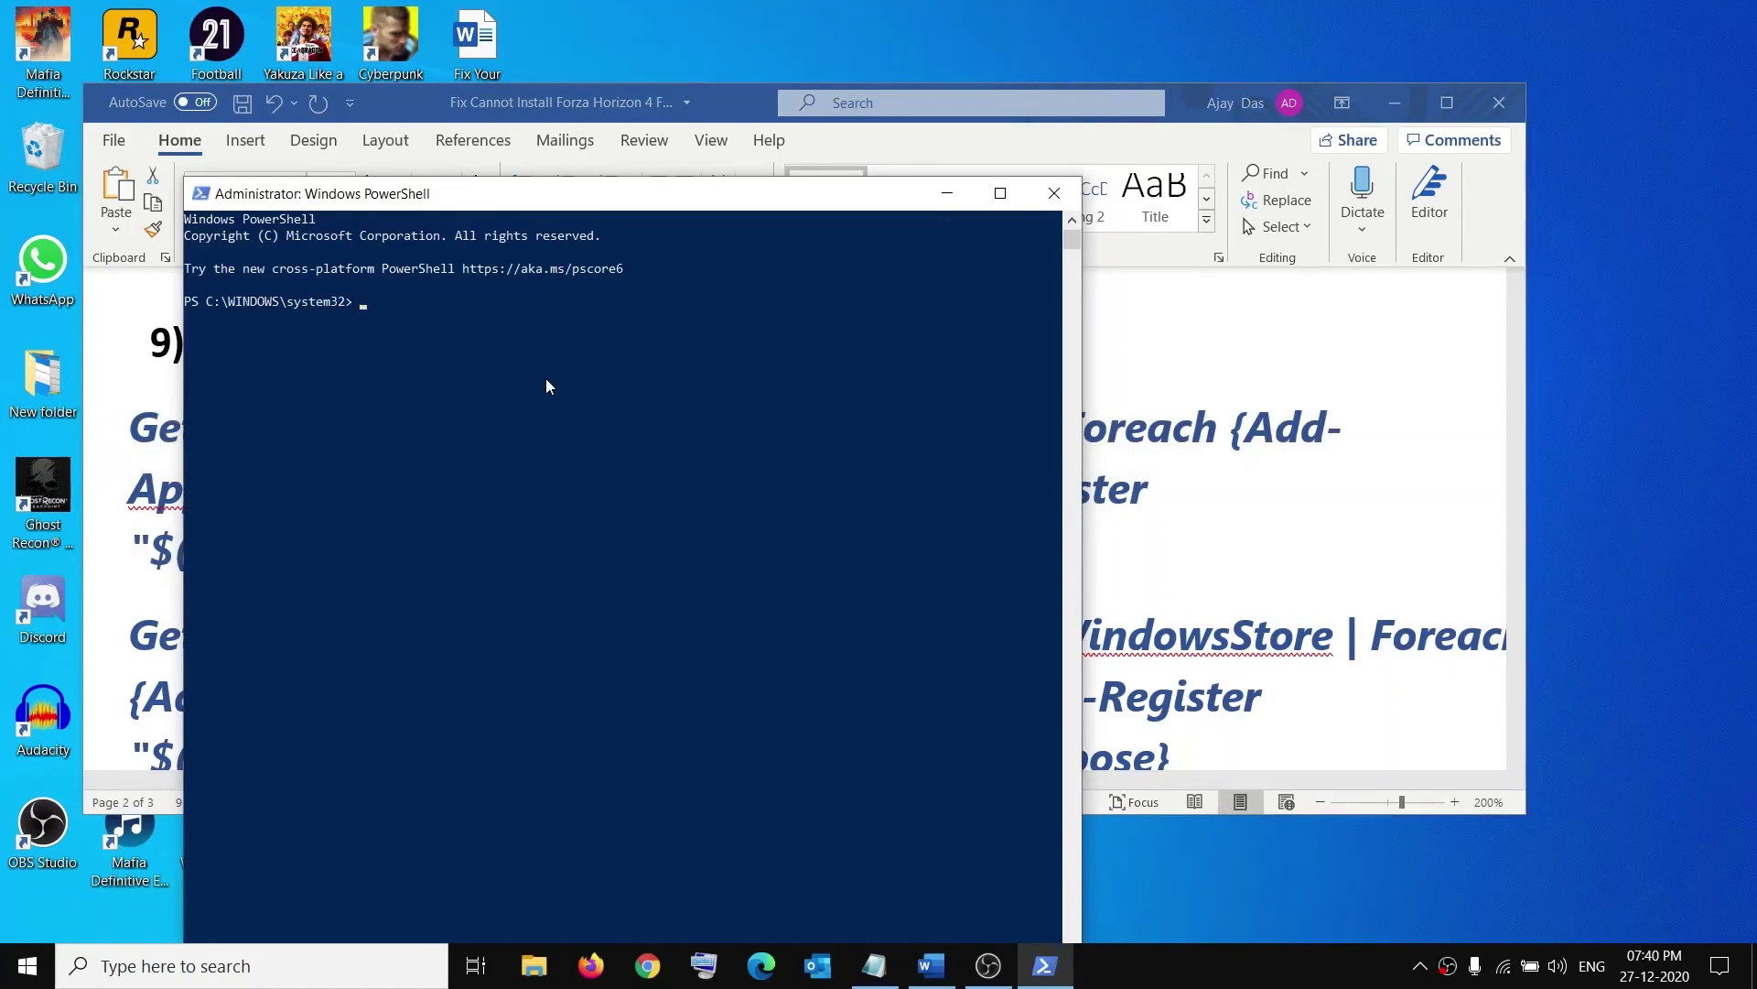
{"action": "right_click", "coordinate": [546, 380]}
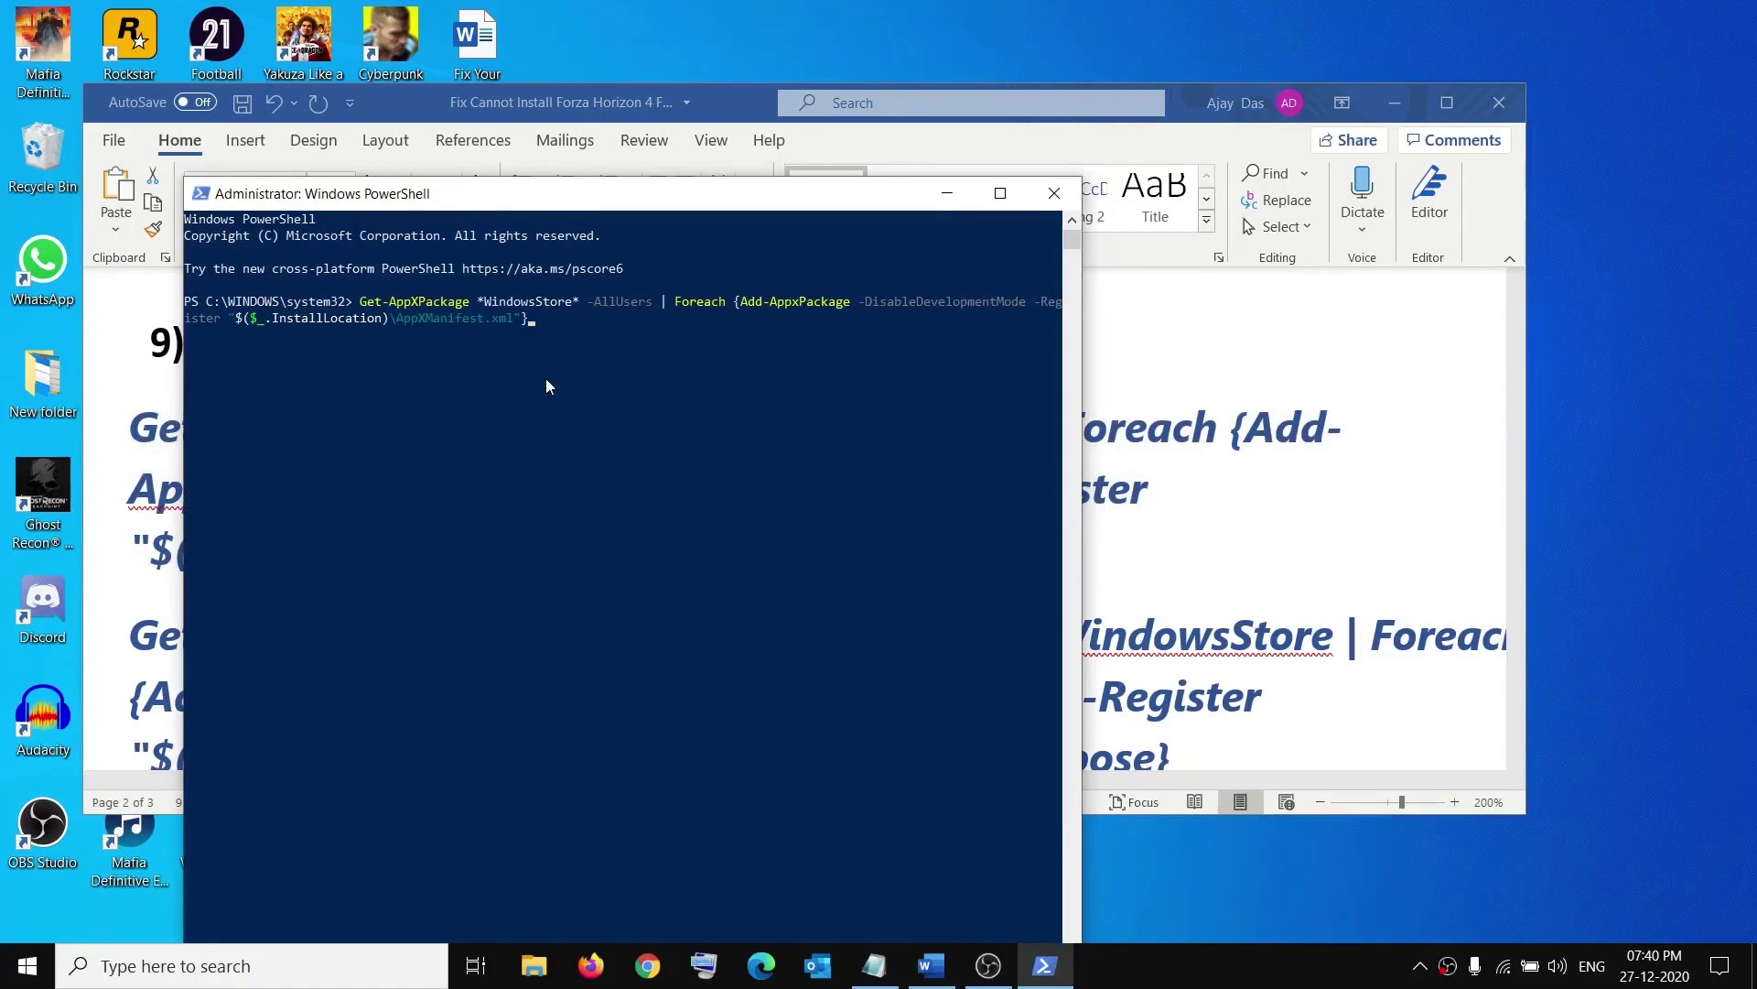
{"action": "key", "text": "Return"}
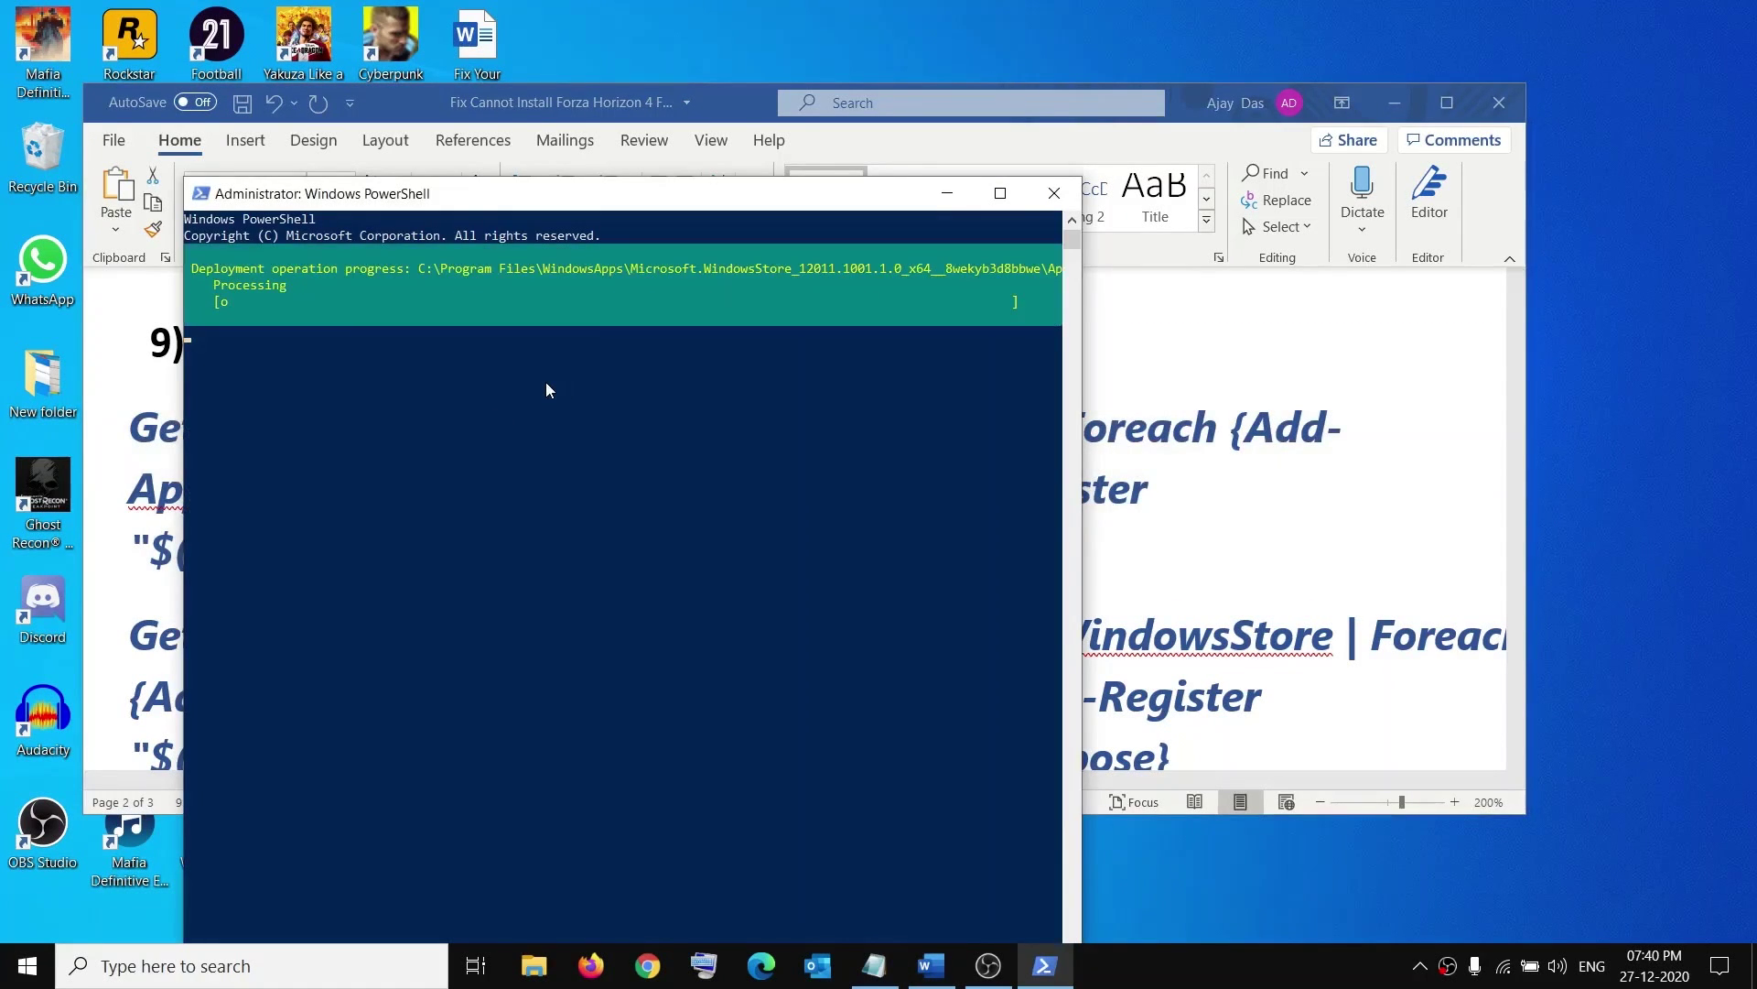
Paste the second, verbose re-register command into PowerShell and check the registration output.
{"action": "key", "text": "alt+Tab"}
{"action": "scroll", "coordinate": [1068, 648], "scroll_direction": "down", "scroll_amount": 2}
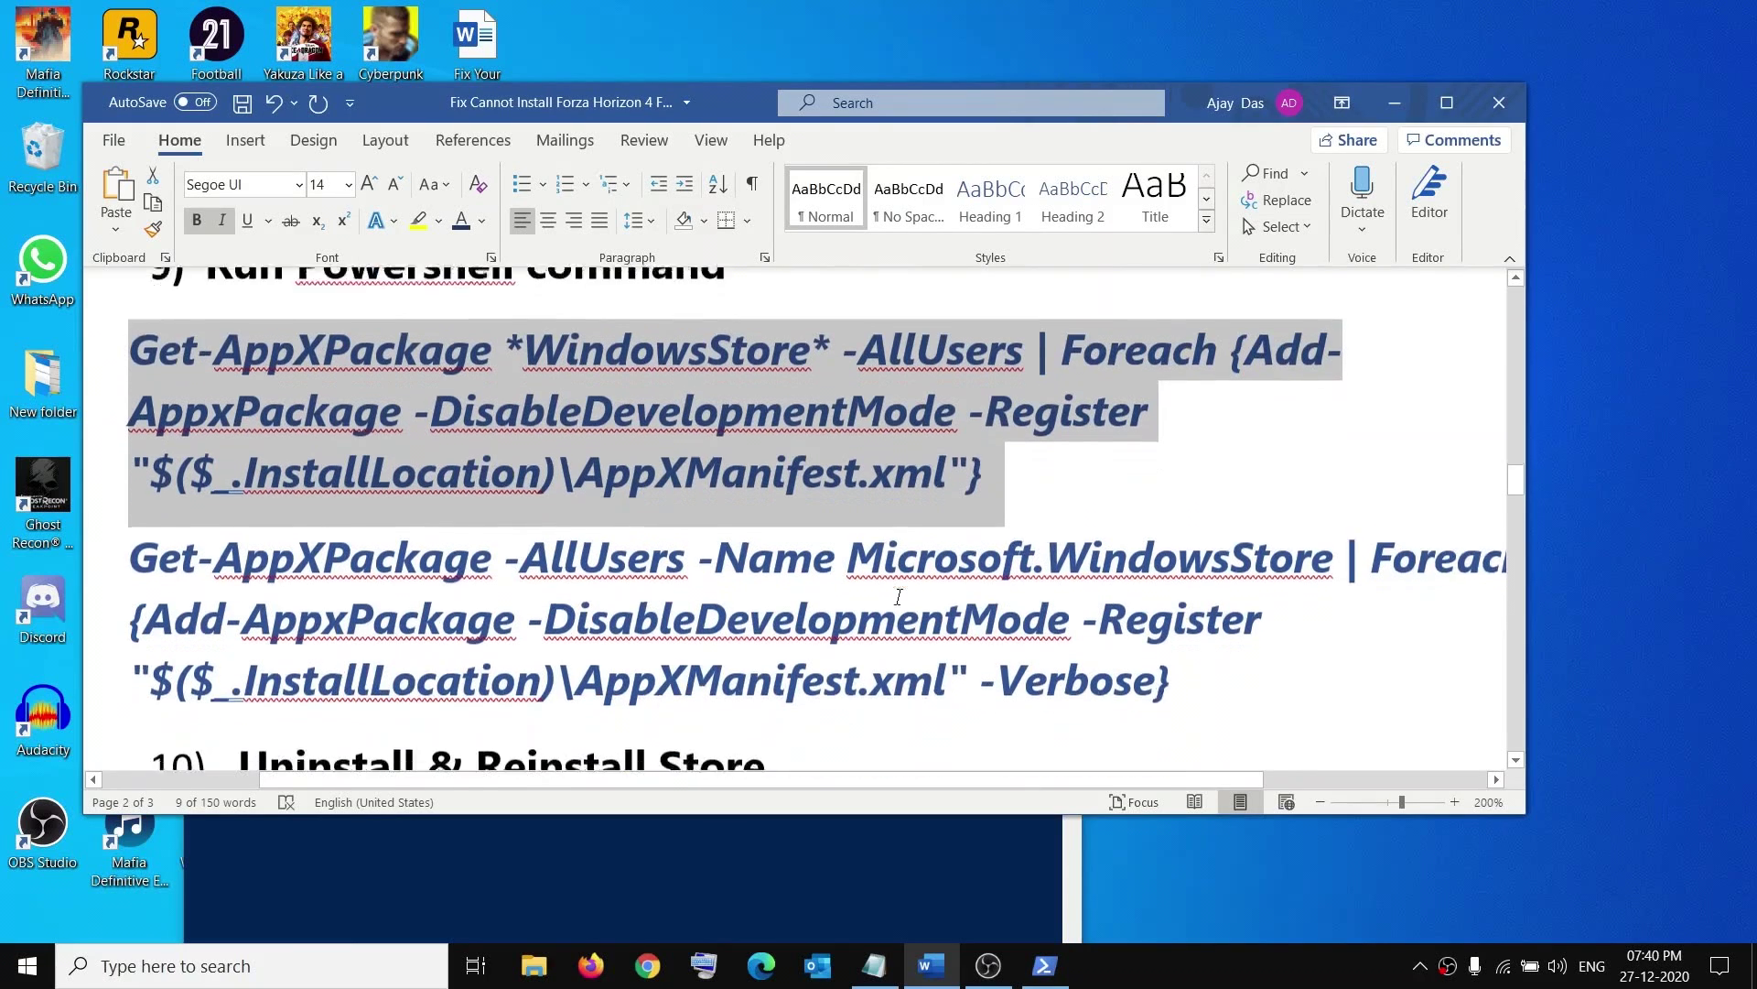
{"action": "left_click_drag", "start_coordinate": [1194, 644], "coordinate": [147, 540]}
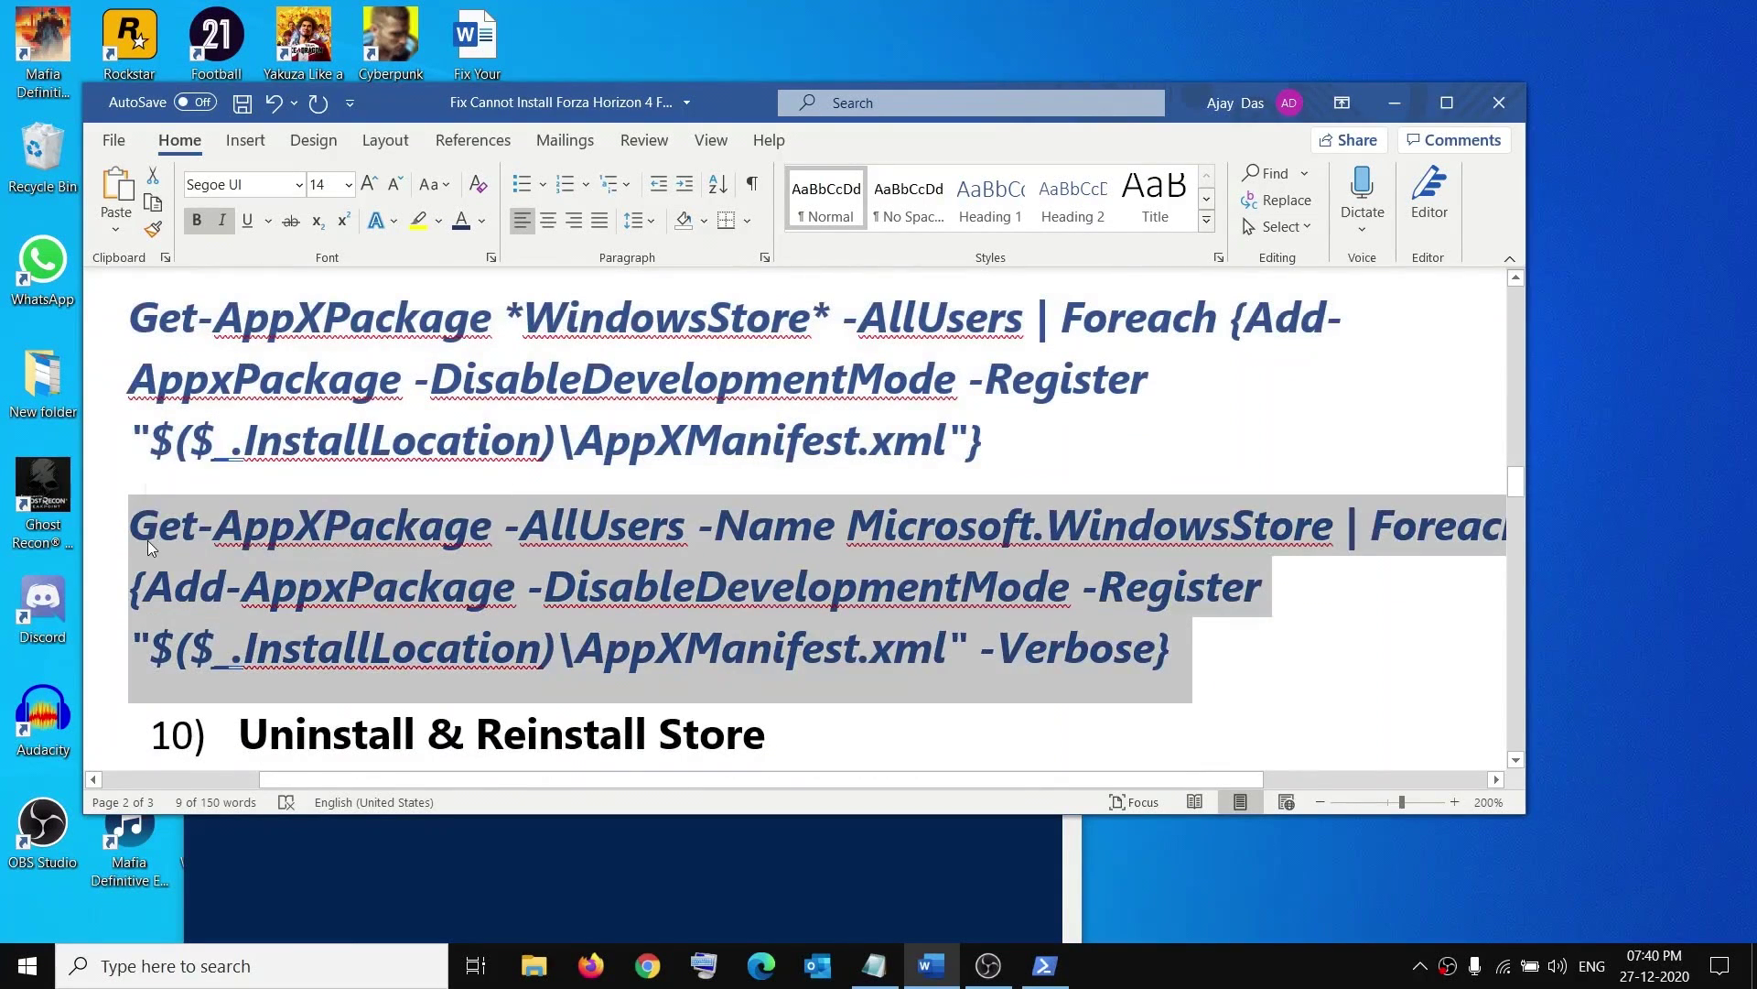
{"action": "key", "text": "ctrl+c"}
{"action": "key", "text": "alt+Tab"}
{"action": "key", "text": "ctrl+v"}
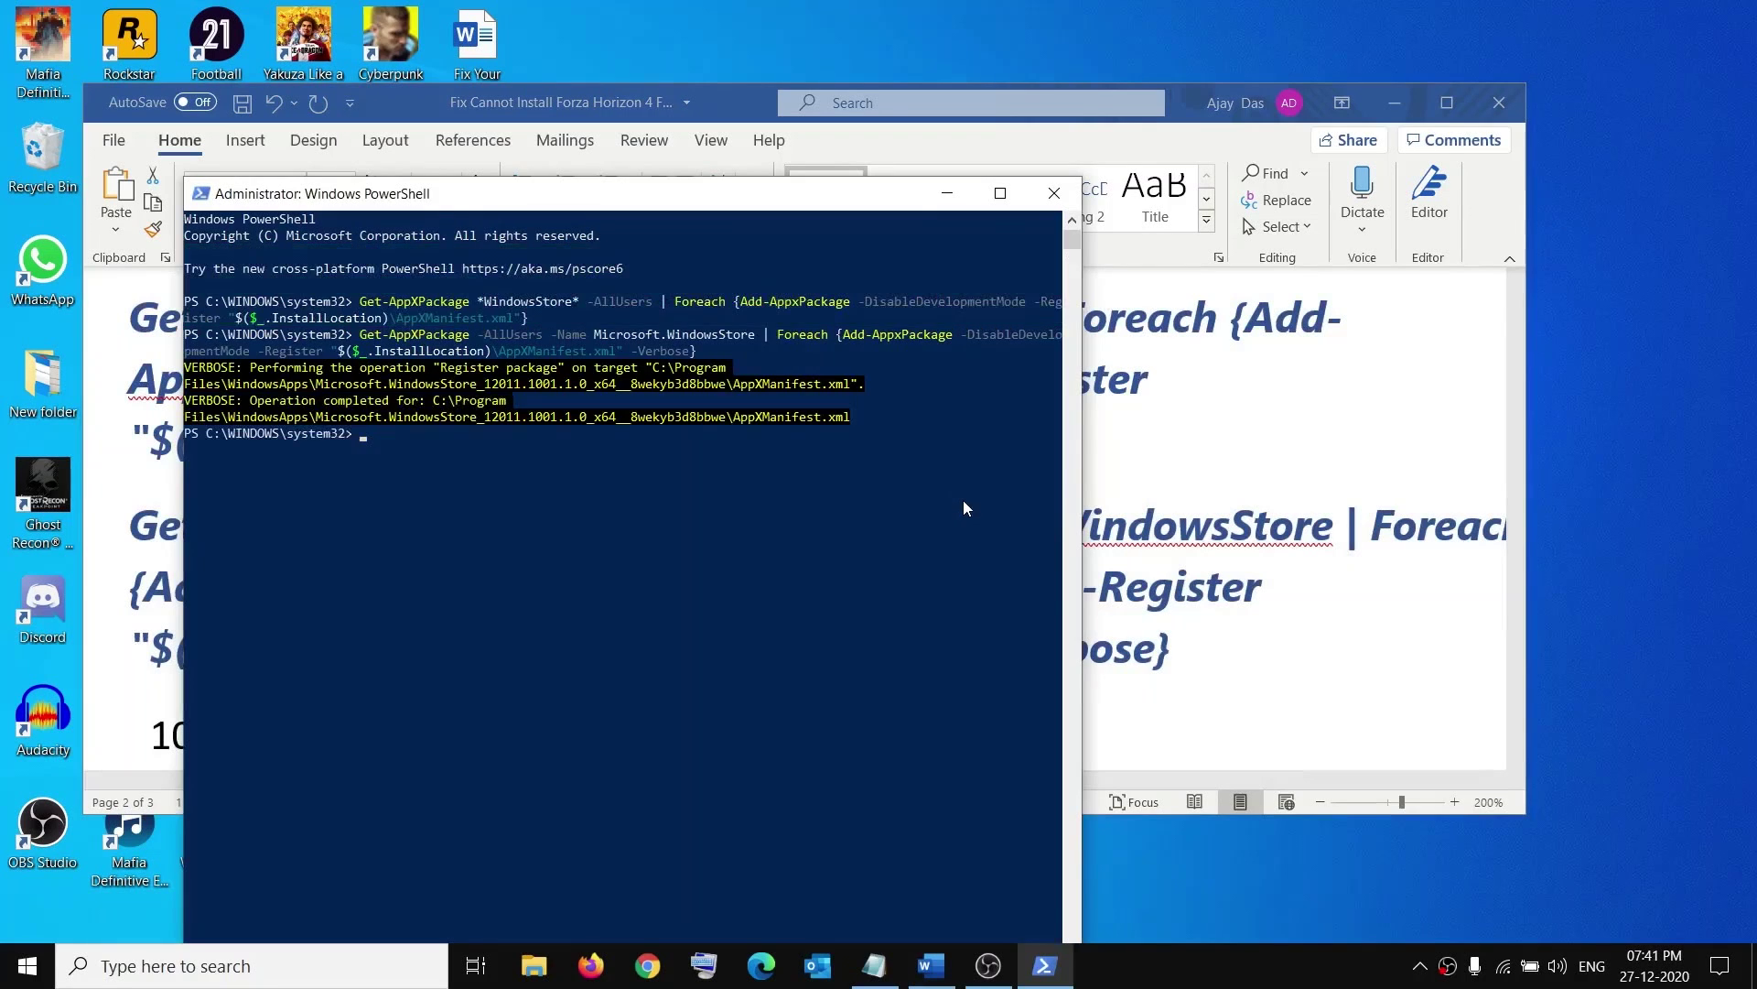
{"action": "left_click_drag", "start_coordinate": [336, 394], "coordinate": [604, 460]}
Close PowerShell and scroll the guide to step 10's Uninstall & Reinstall Store heading.
{"action": "left_click", "coordinate": [567, 449]}
{"action": "left_click", "coordinate": [1033, 197]}
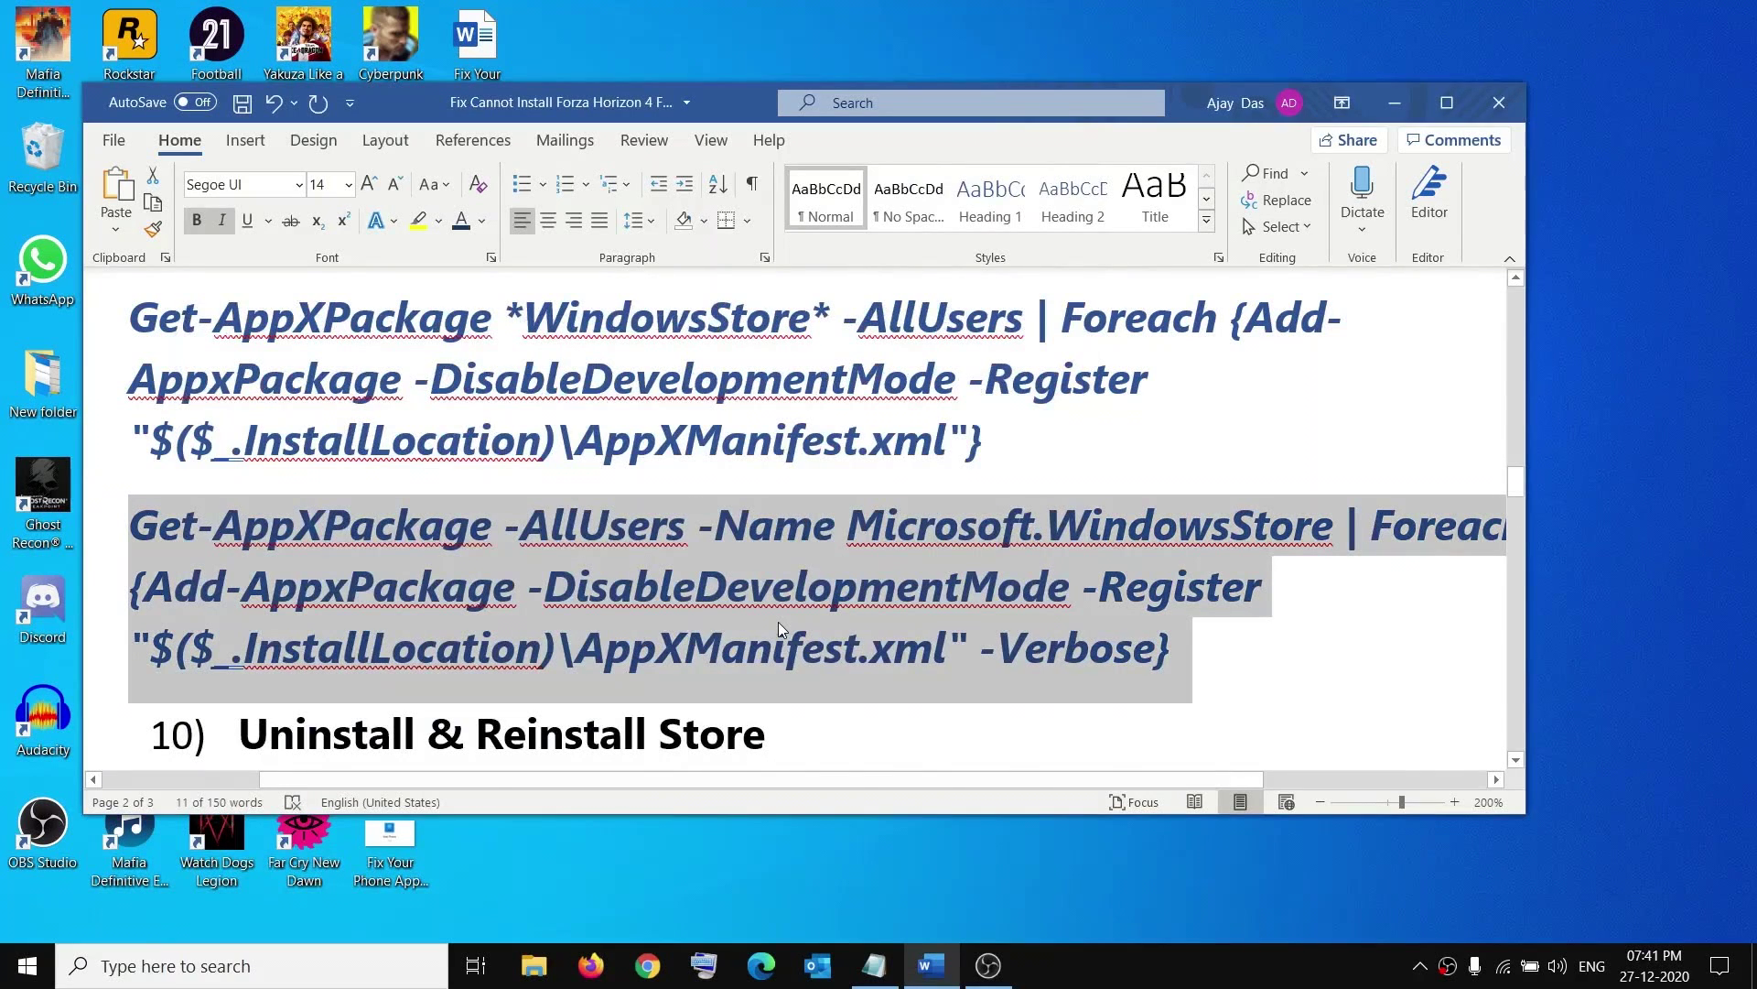
{"action": "scroll", "coordinate": [778, 623], "scroll_direction": "down", "scroll_amount": 2}
{"action": "left_click_drag", "start_coordinate": [241, 511], "coordinate": [767, 522]}
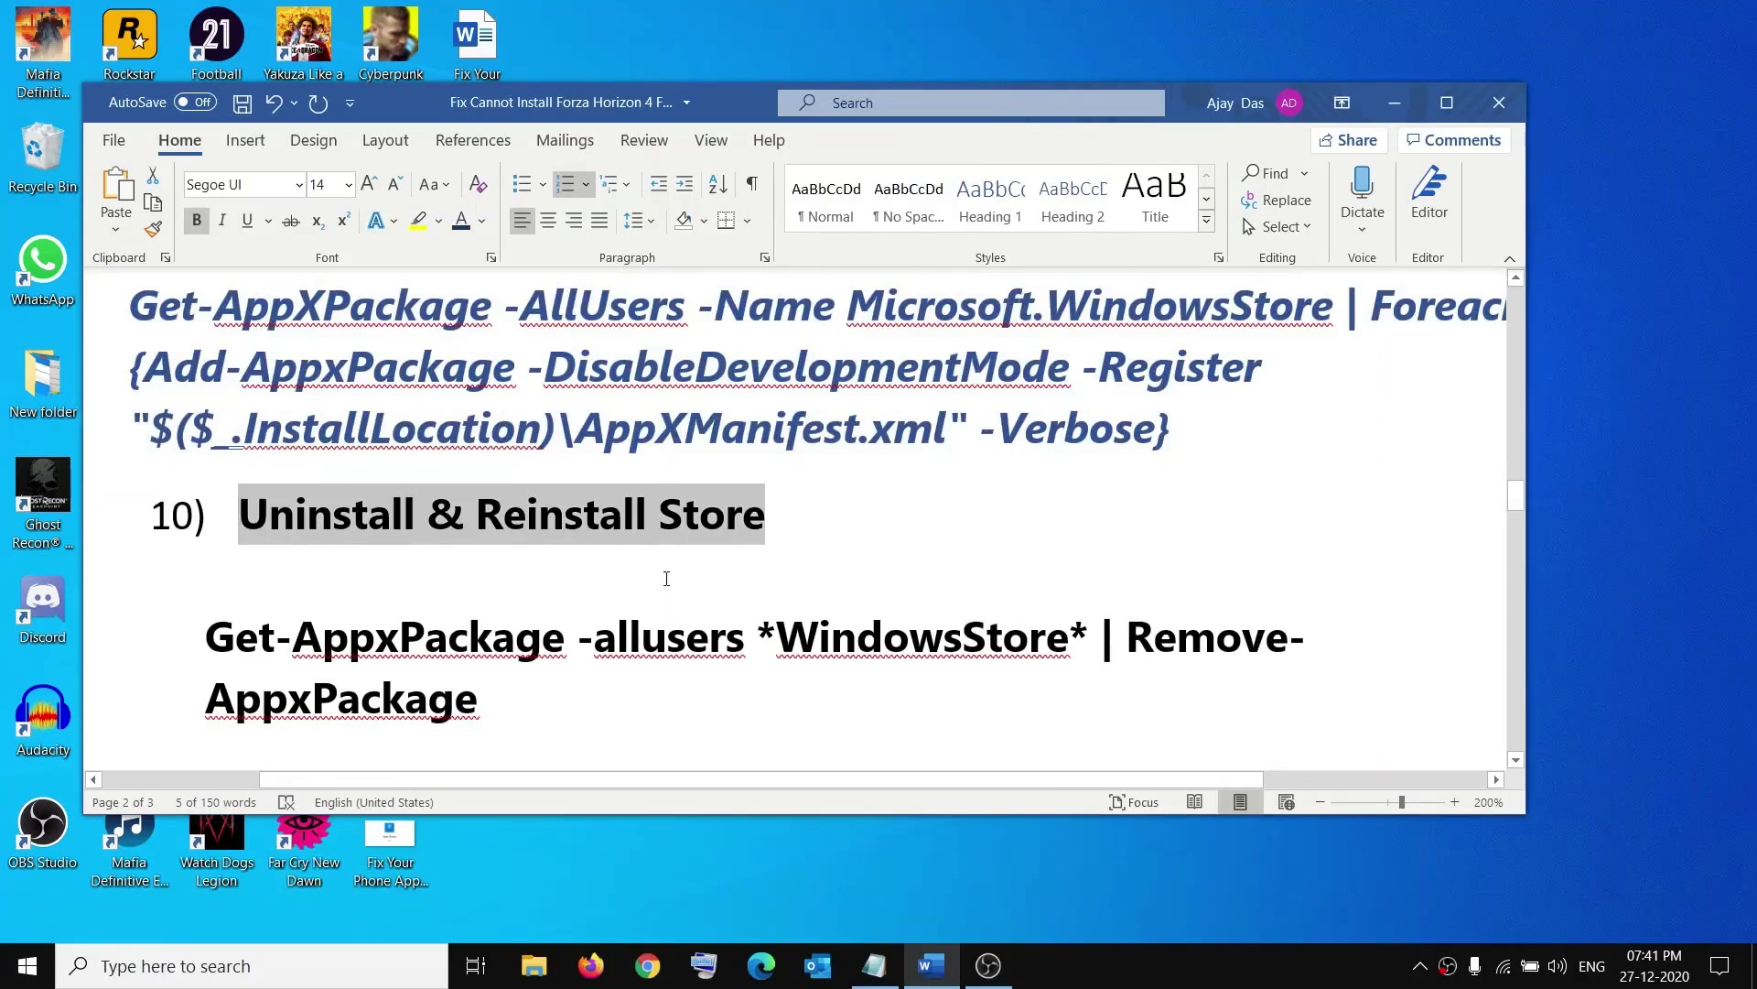
Run Get-AppxPackage -allusers *WindowsStore* | Remove-AppxPackage in an admin PowerShell.
{"action": "scroll", "coordinate": [667, 578], "scroll_direction": "down", "scroll_amount": 2}
{"action": "scroll", "coordinate": [567, 531], "scroll_direction": "up", "scroll_amount": 1}
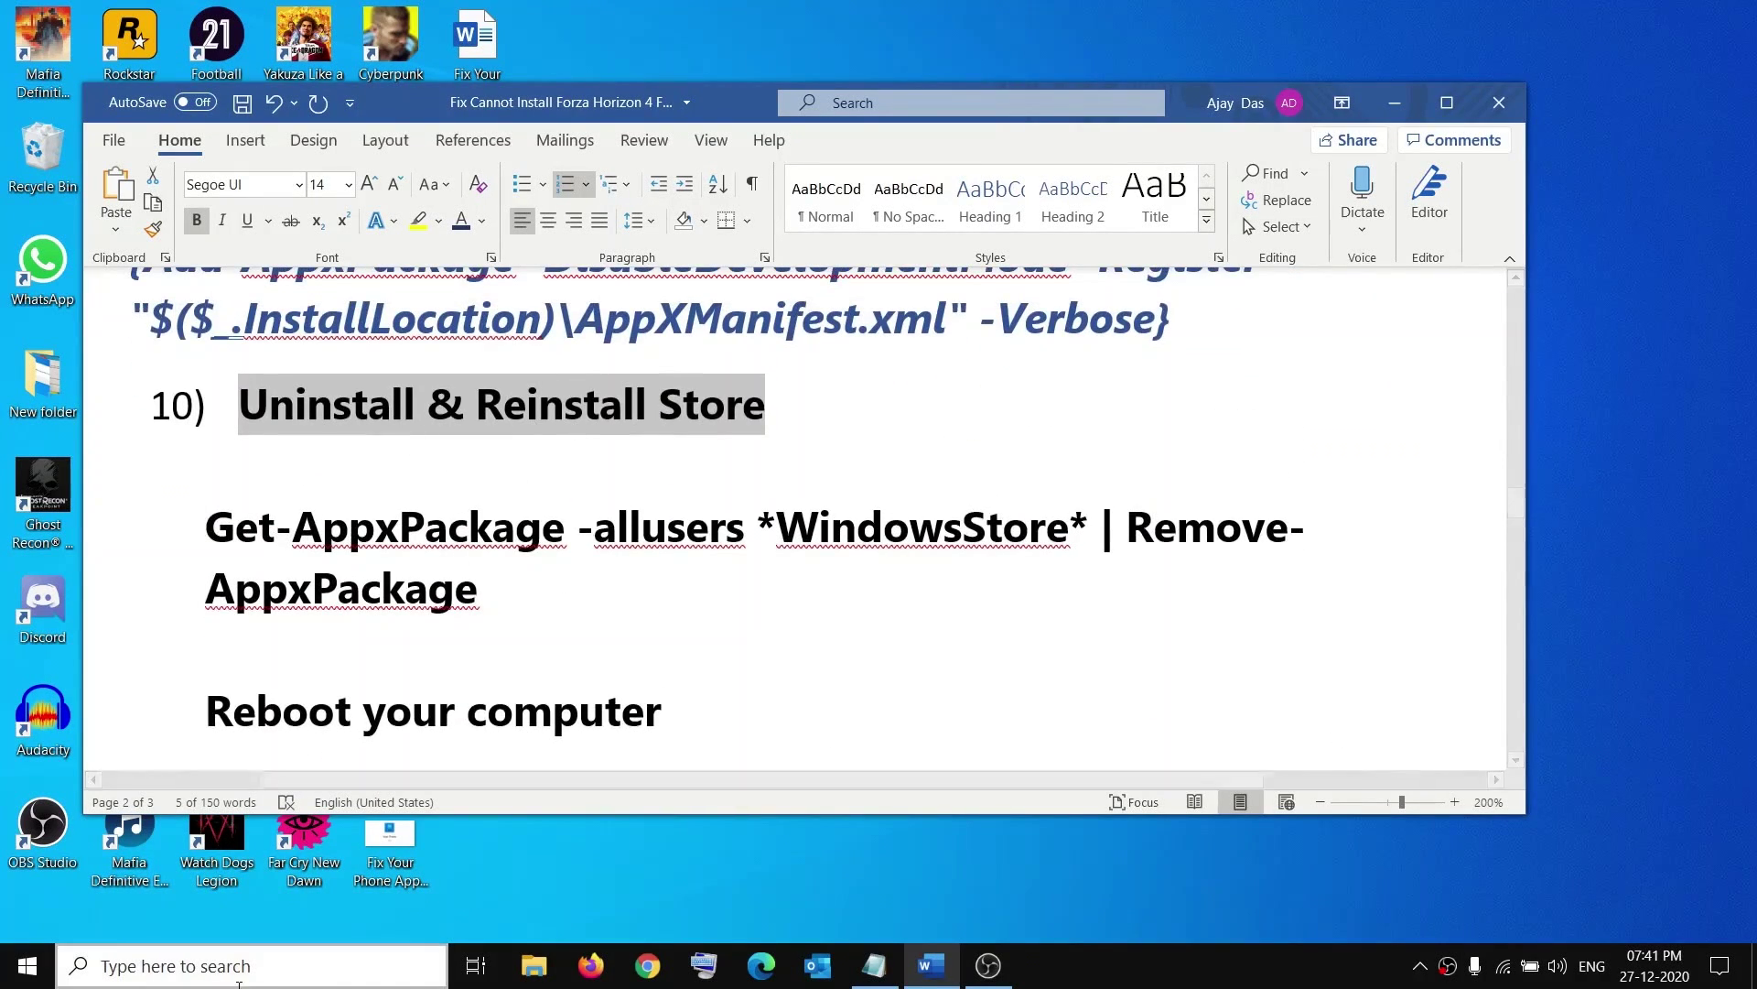
{"action": "right_click", "coordinate": [19, 981]}
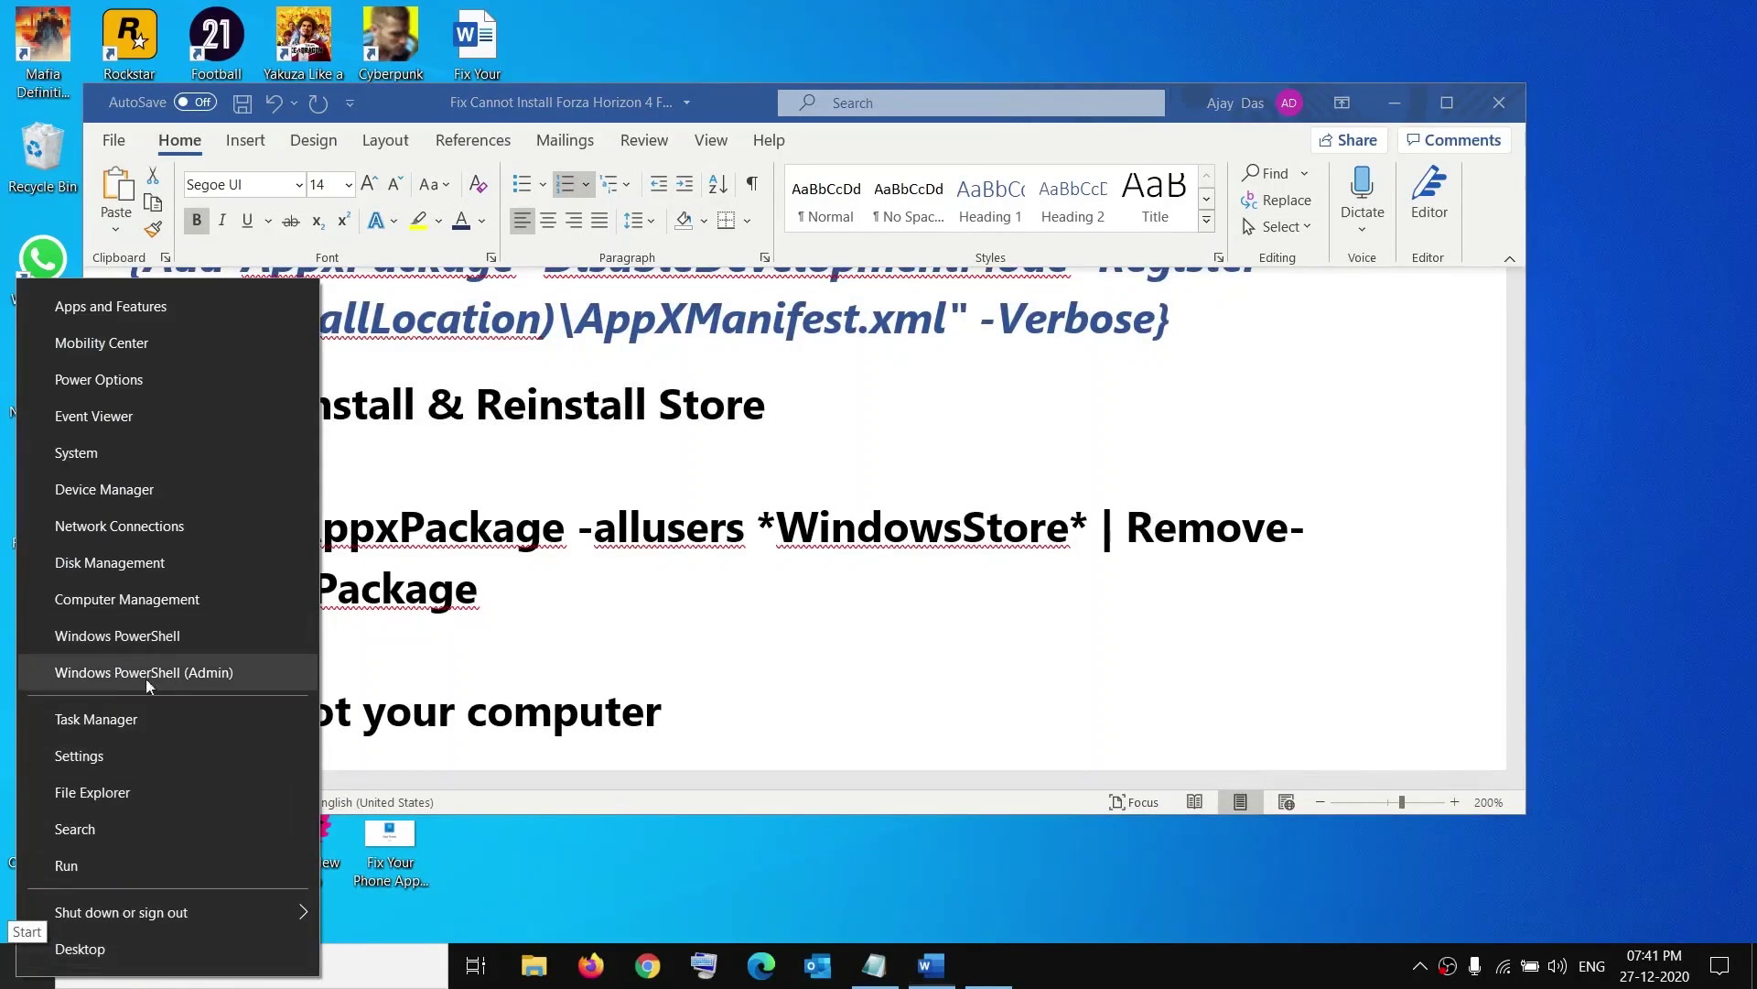
{"action": "left_click", "coordinate": [229, 673]}
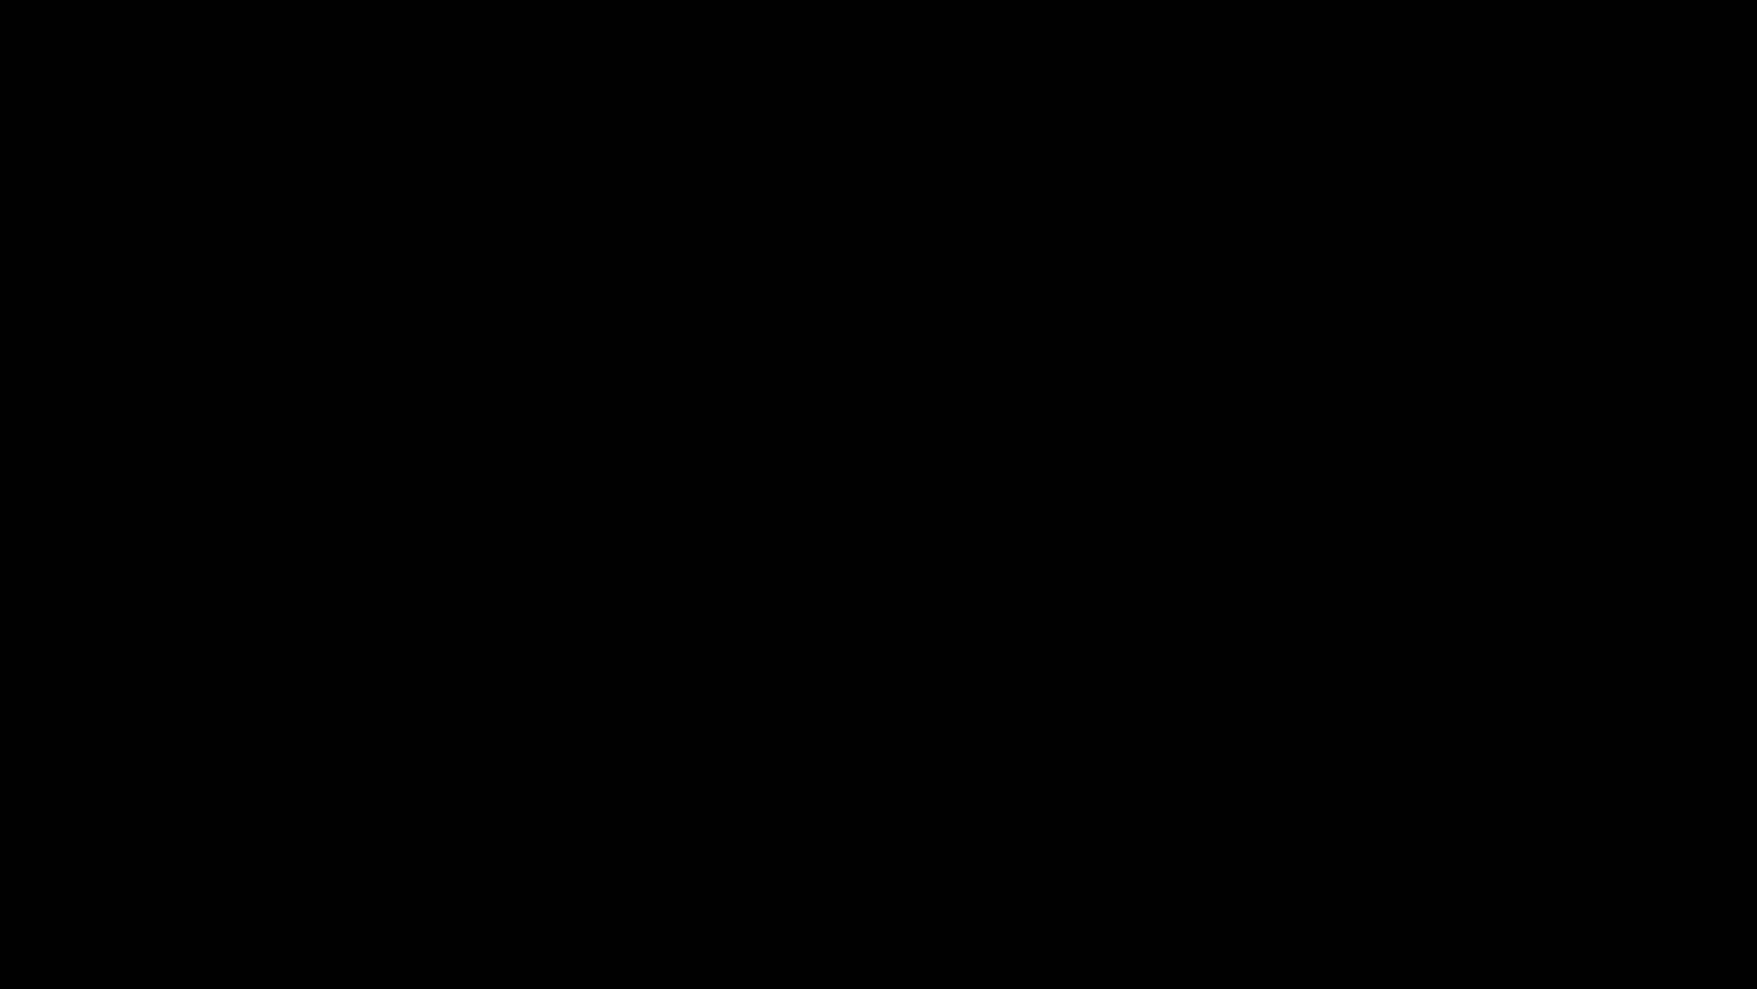
{"action": "left_click_drag", "start_coordinate": [478, 590], "coordinate": [213, 544]}
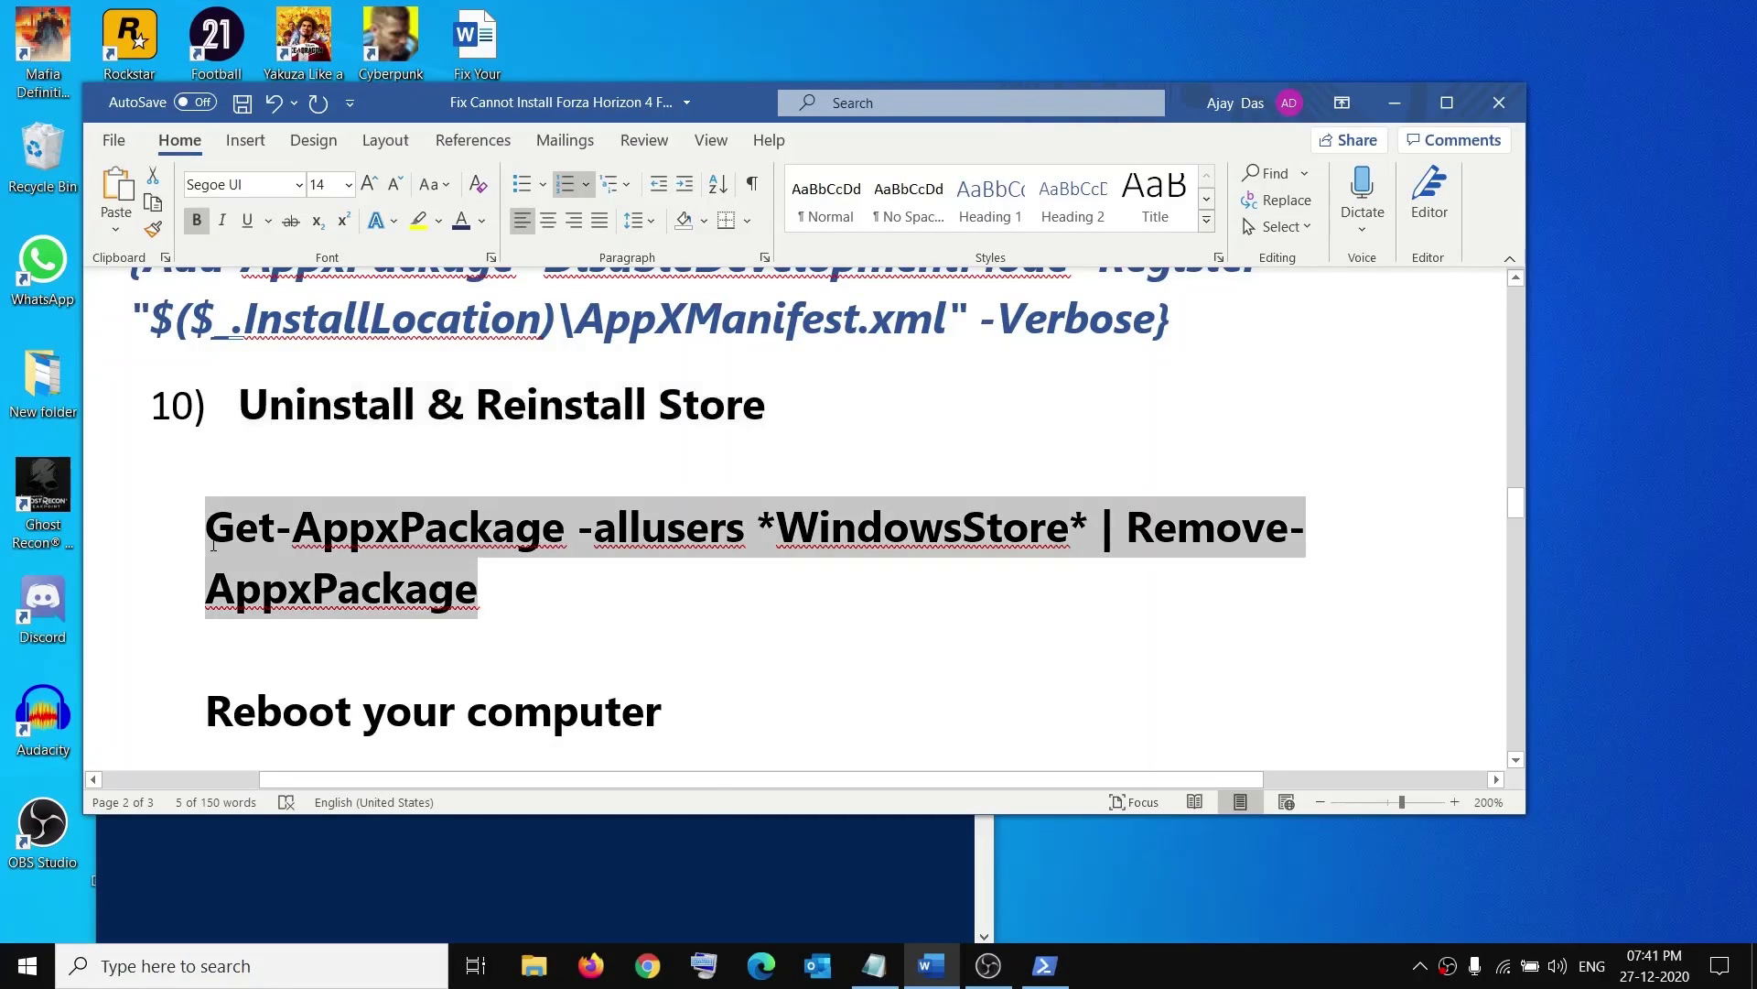
{"action": "left_click", "coordinate": [364, 832]}
{"action": "right_click", "coordinate": [348, 302]}
{"action": "key", "text": "Return"}
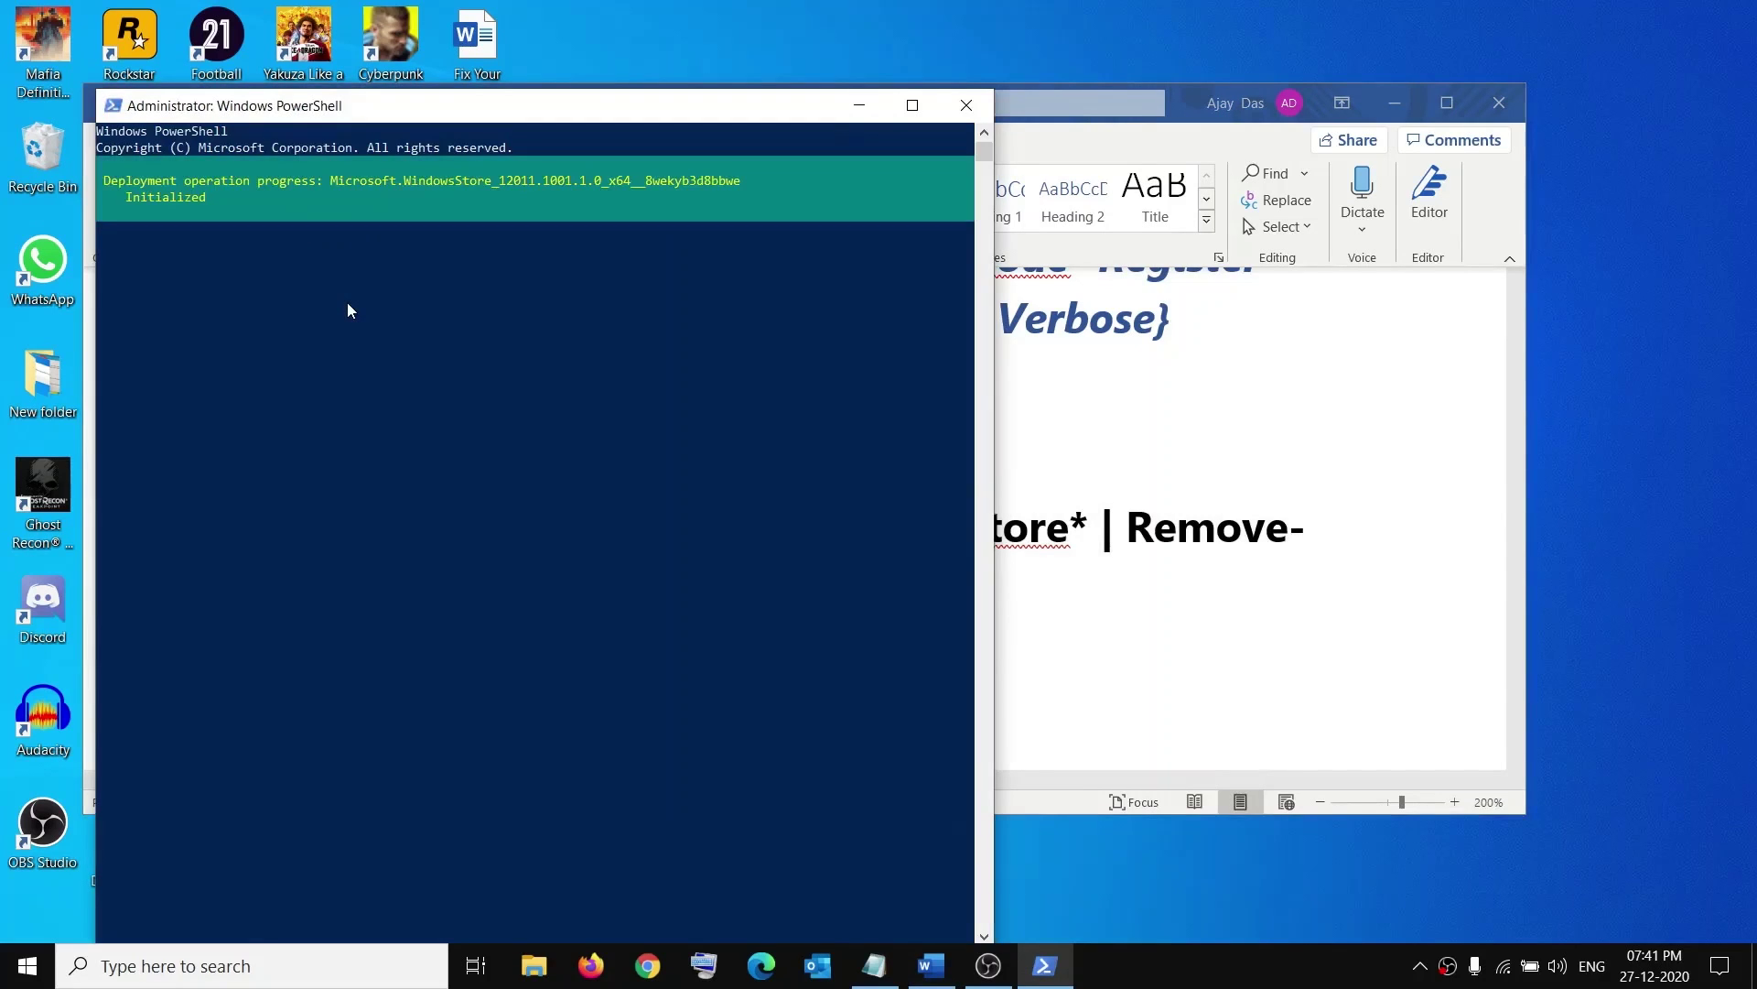
Search Windows for the Store app, then return to the guide.
{"action": "left_click", "coordinate": [267, 983]}
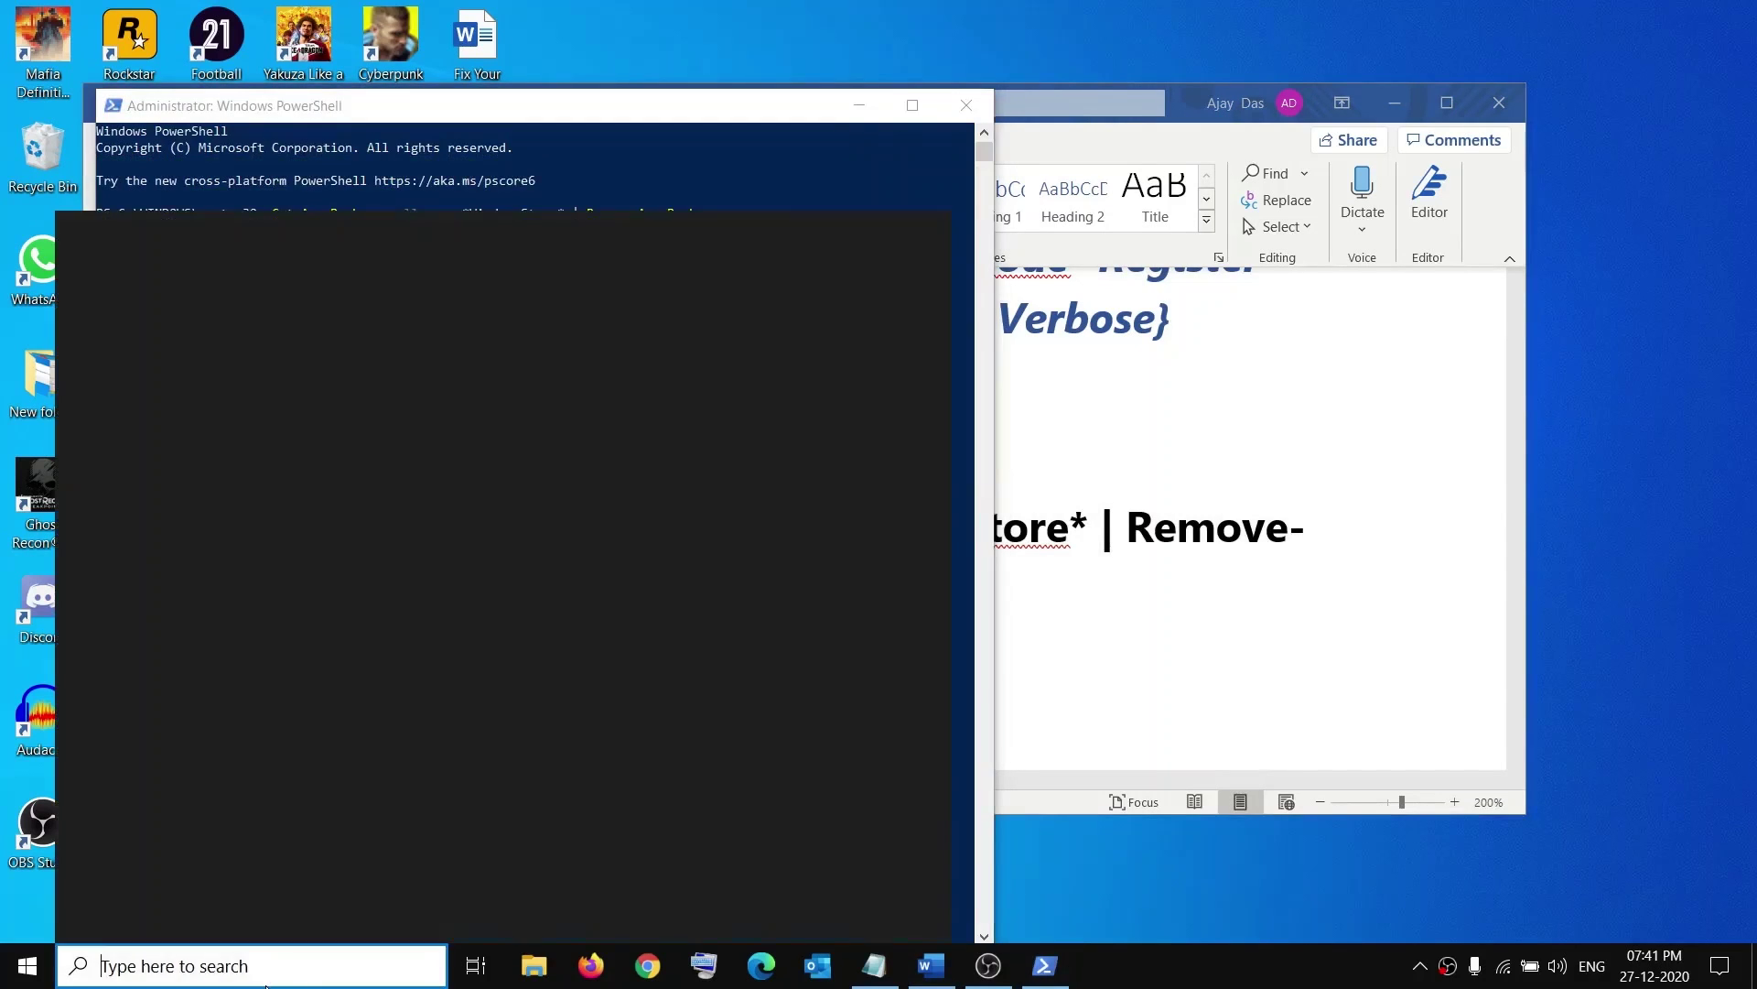
{"action": "type", "text": "store"}
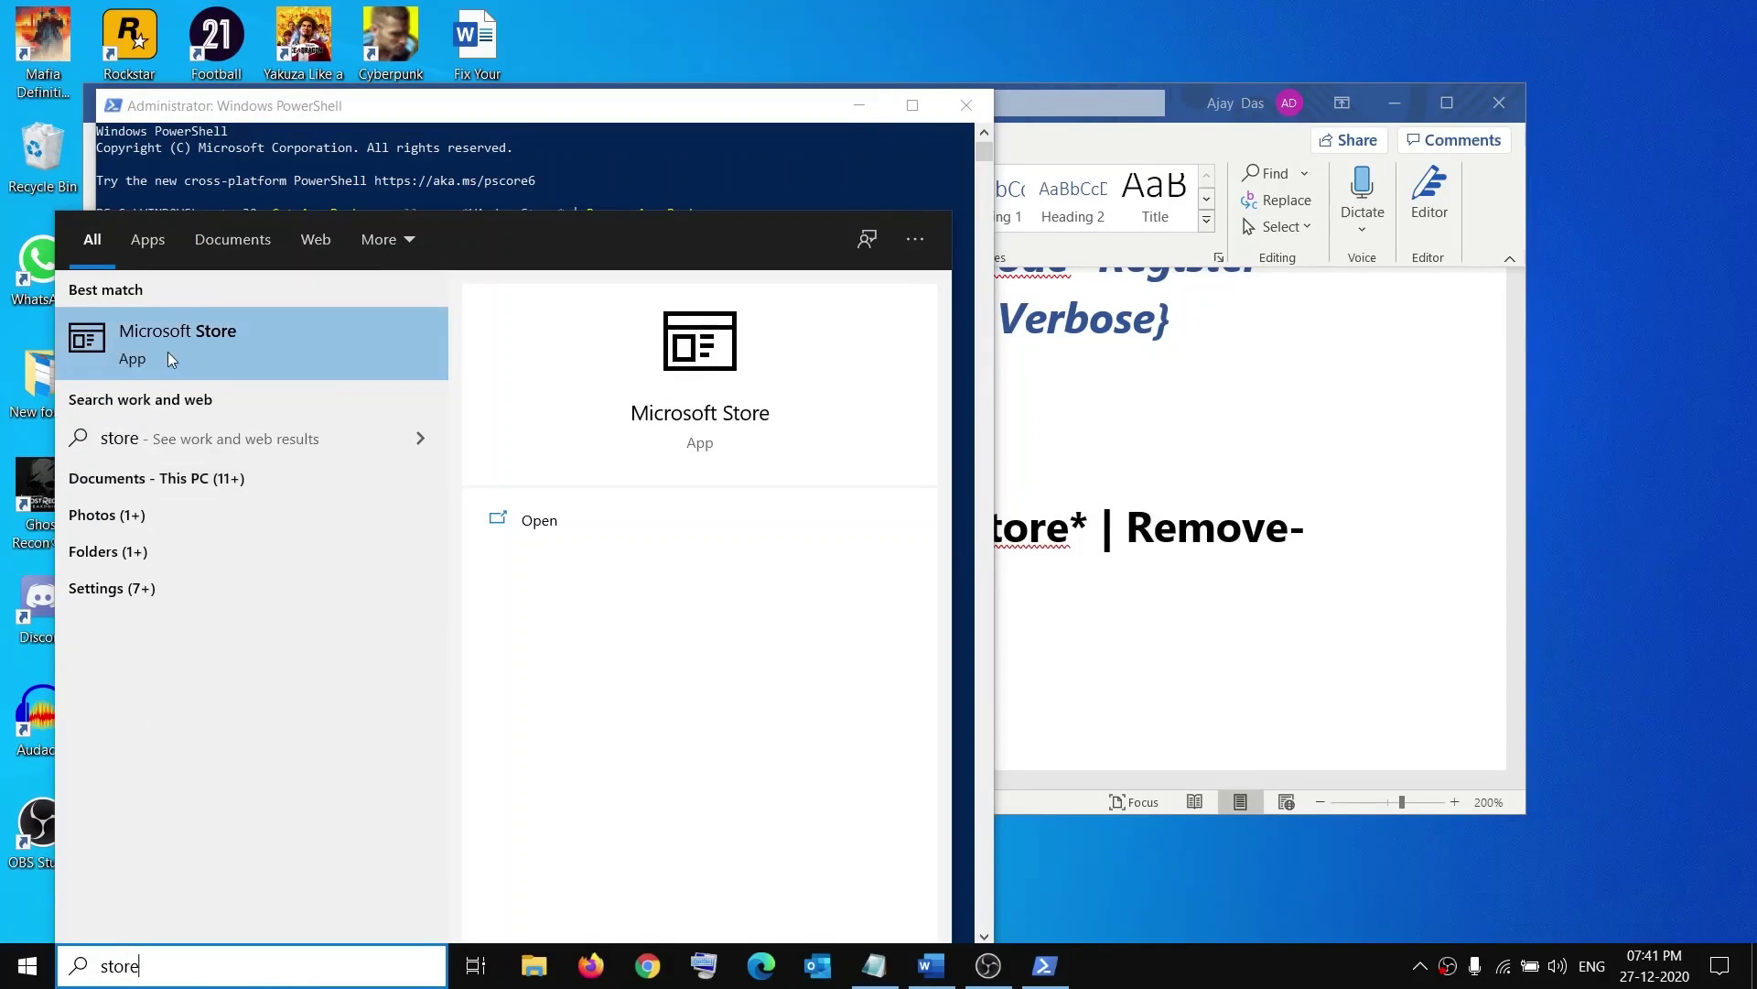
{"action": "left_click", "coordinate": [1065, 510]}
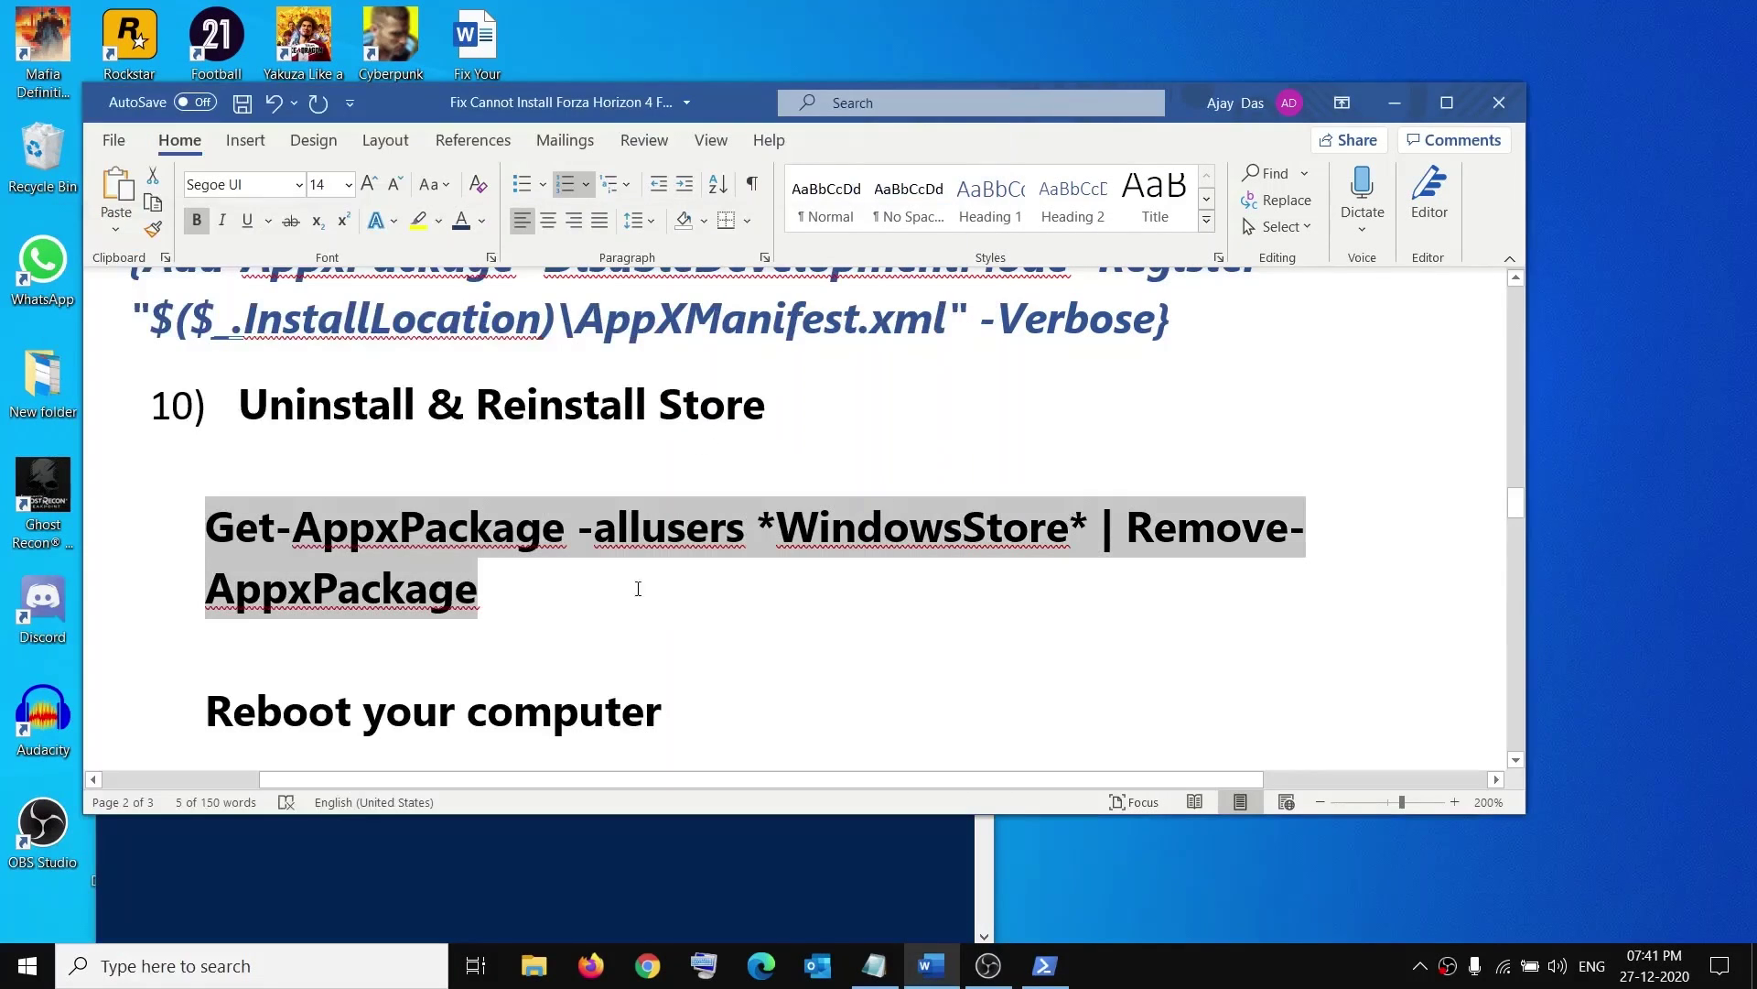
{"action": "left_click", "coordinate": [627, 637]}
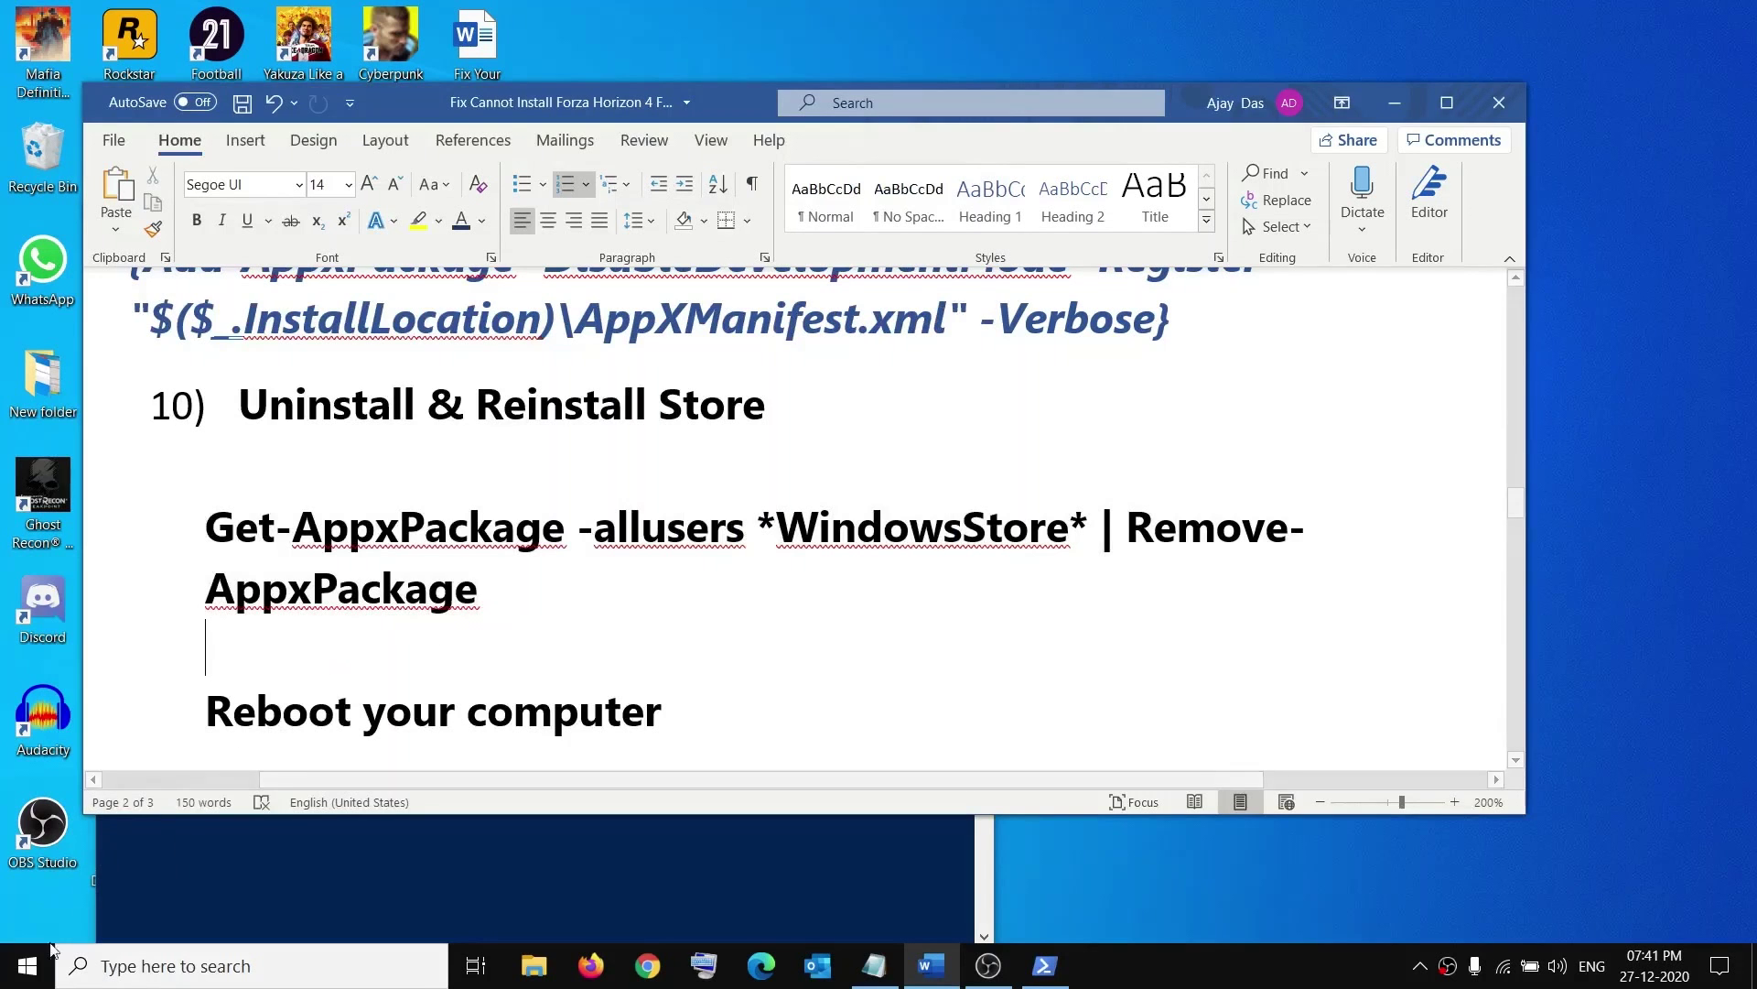
Choose Restart from the Start menu's power options, then copy the Foreach re-register command.
{"action": "left_click", "coordinate": [27, 965]}
{"action": "left_click", "coordinate": [27, 916]}
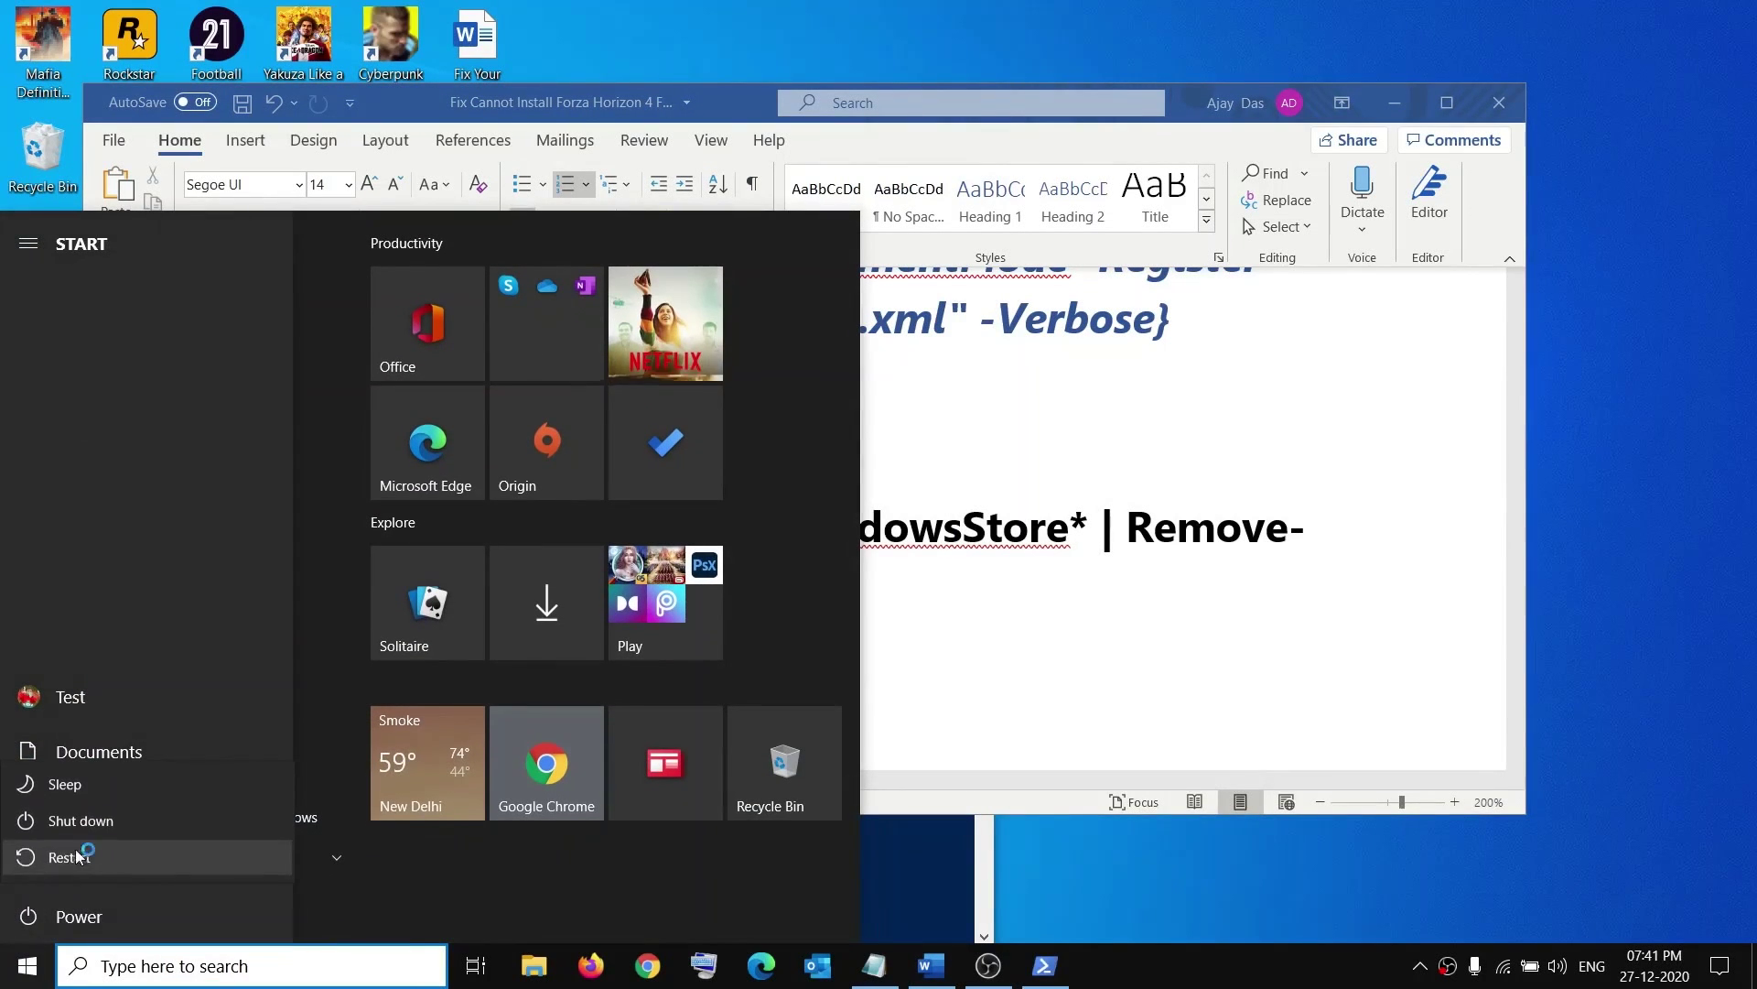
{"action": "left_click", "coordinate": [75, 852]}
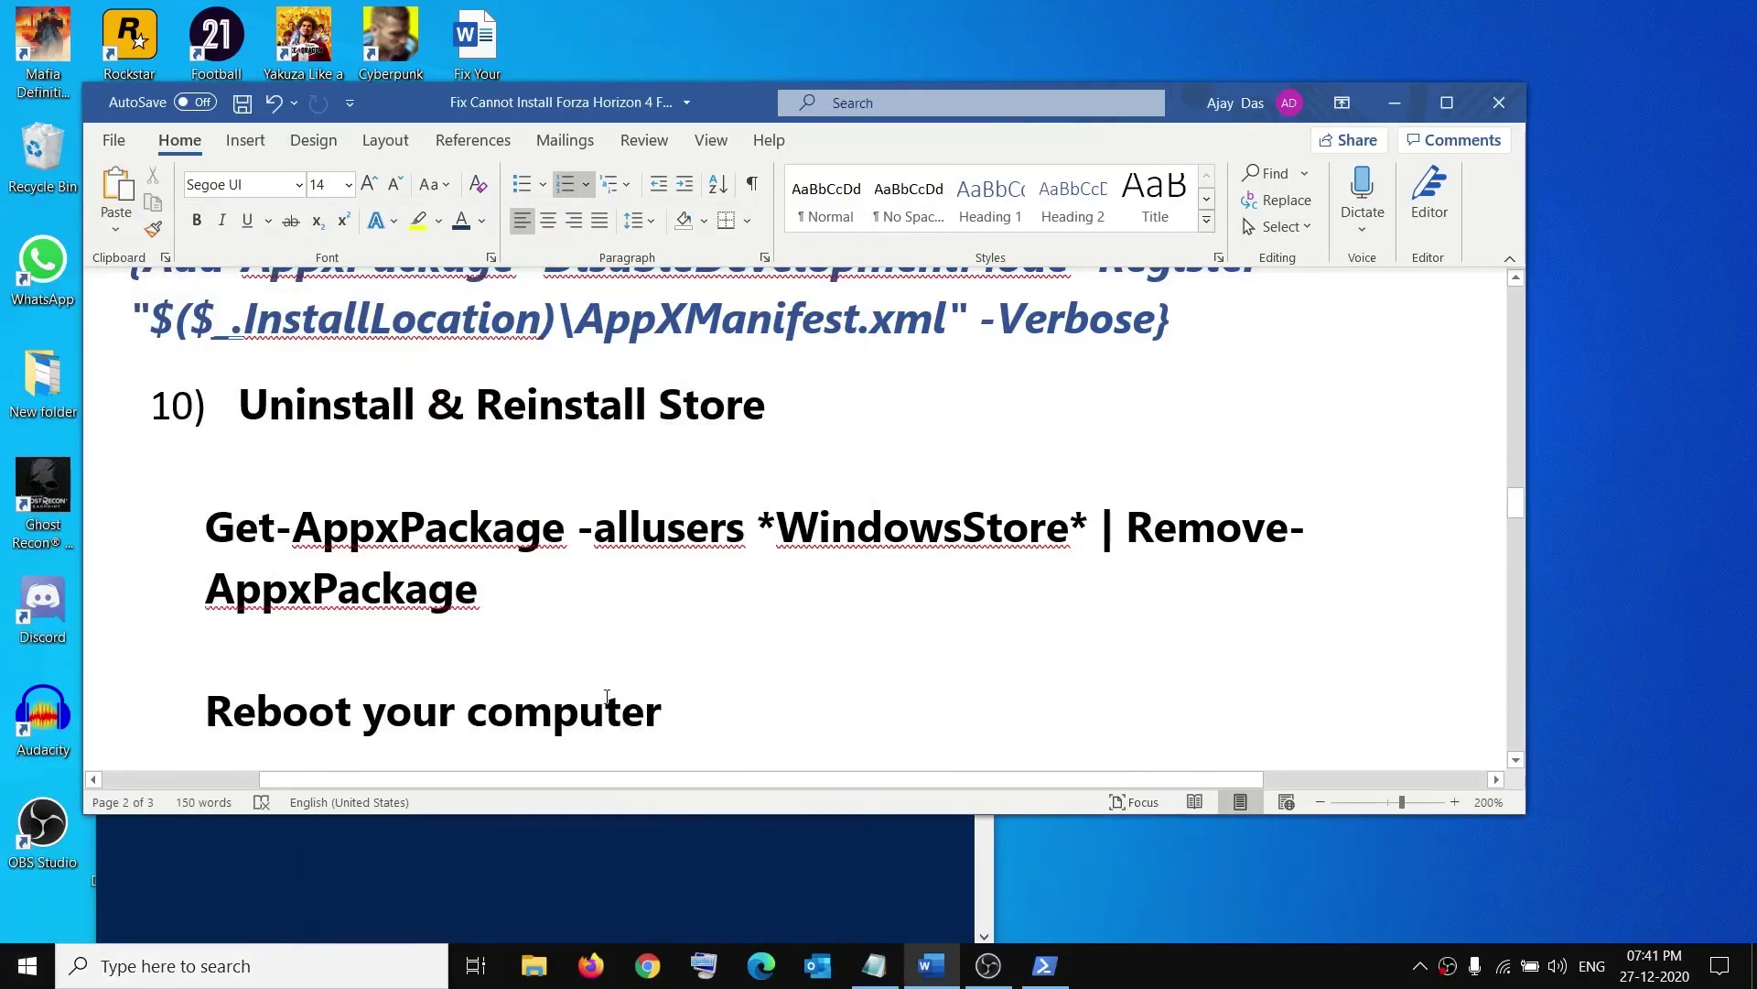
{"action": "scroll", "coordinate": [607, 698], "scroll_direction": "down", "scroll_amount": 3}
{"action": "left_click_drag", "start_coordinate": [1094, 630], "coordinate": [230, 487]}
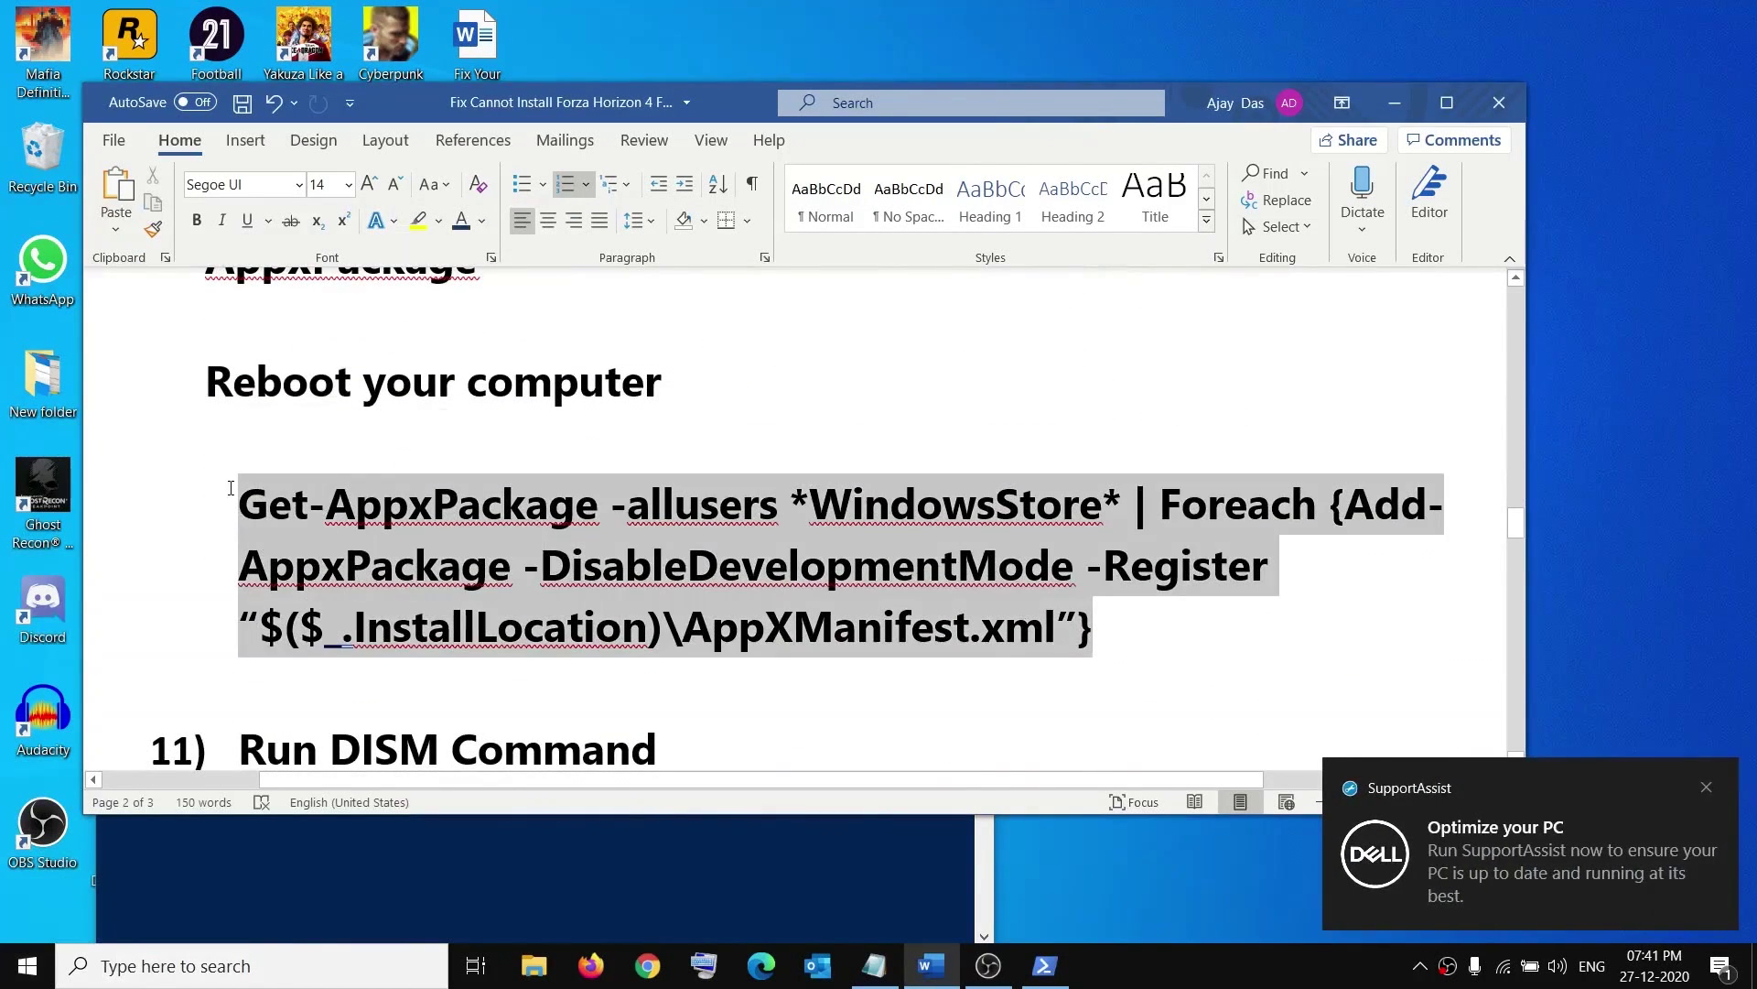
{"action": "right_click", "coordinate": [531, 554]}
Run the copied Foreach Add-AppxPackage re-register command in a new admin PowerShell.
{"action": "left_click", "coordinate": [586, 187]}
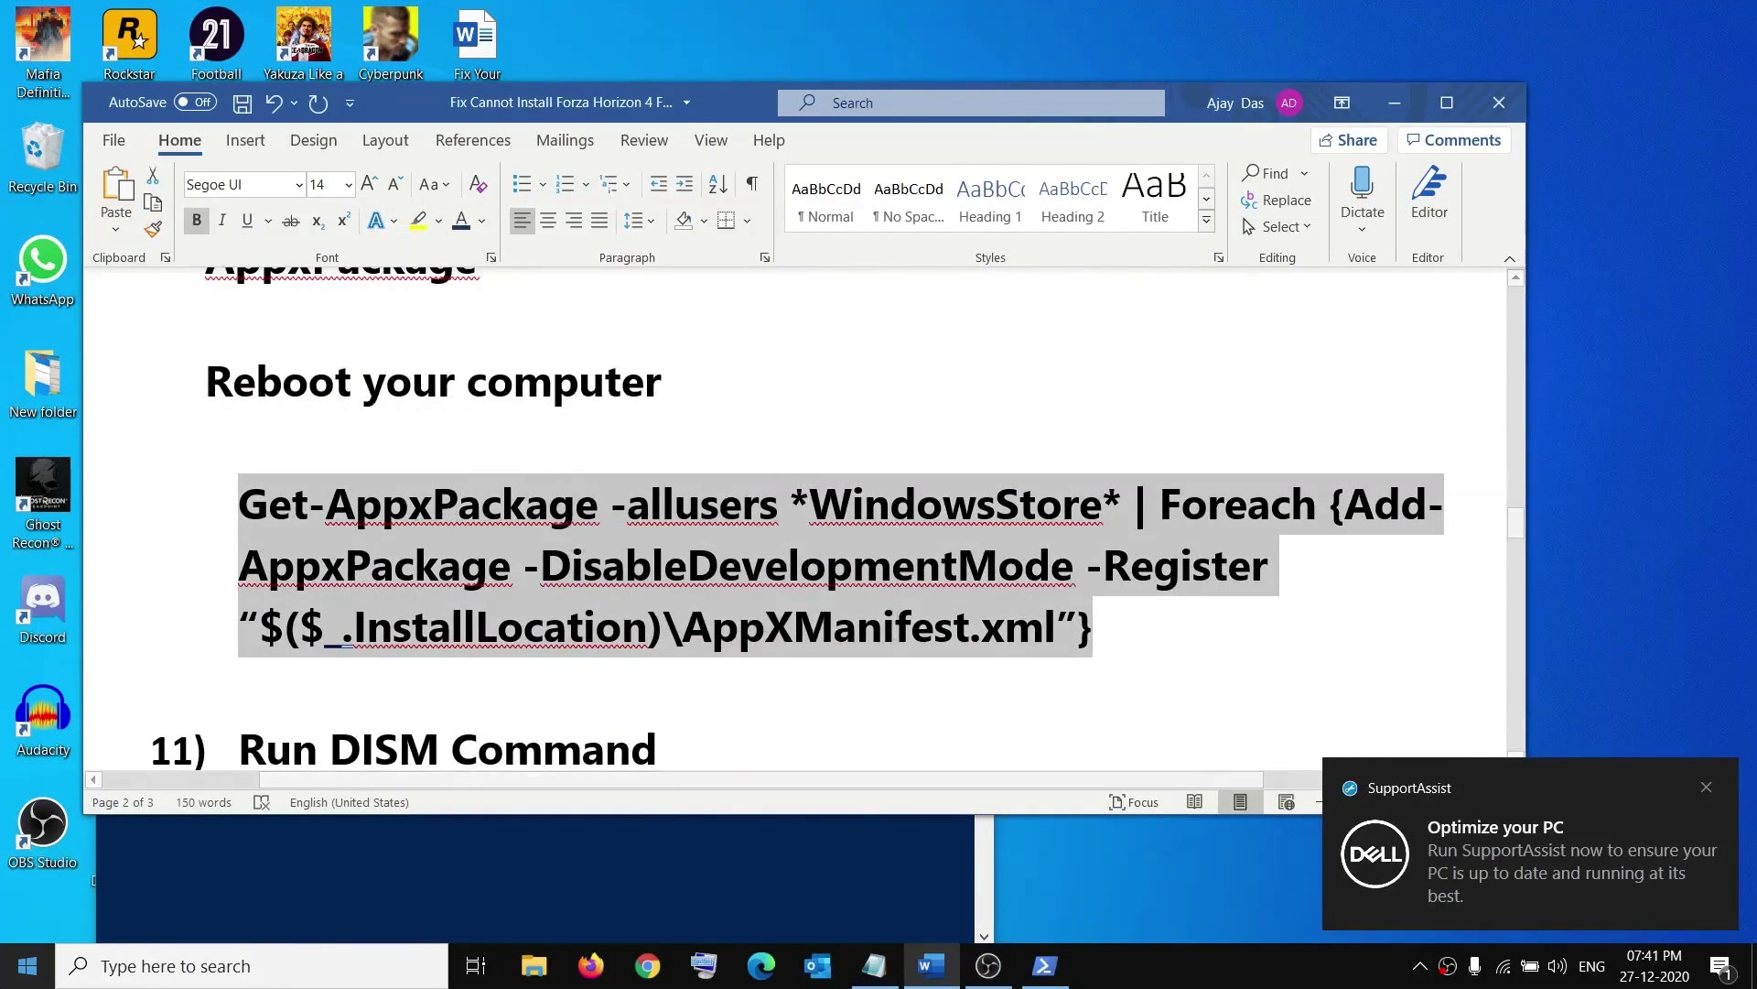
{"action": "right_click", "coordinate": [24, 969]}
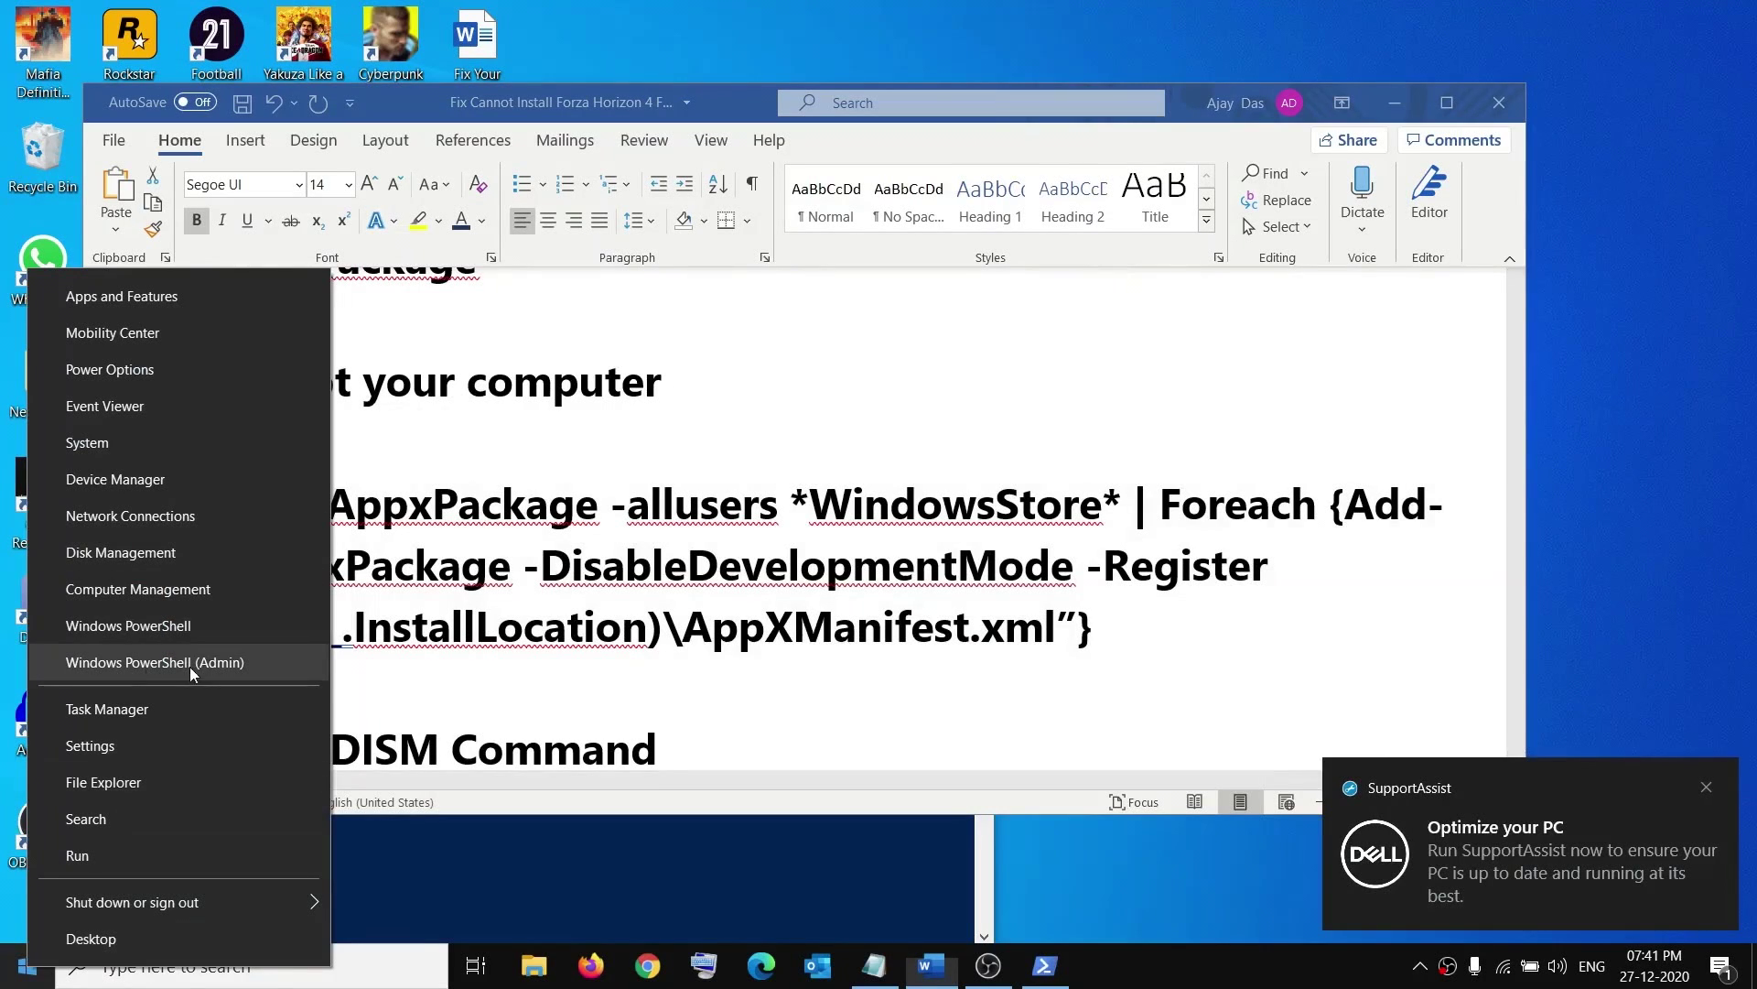
{"action": "left_click", "coordinate": [154, 663]}
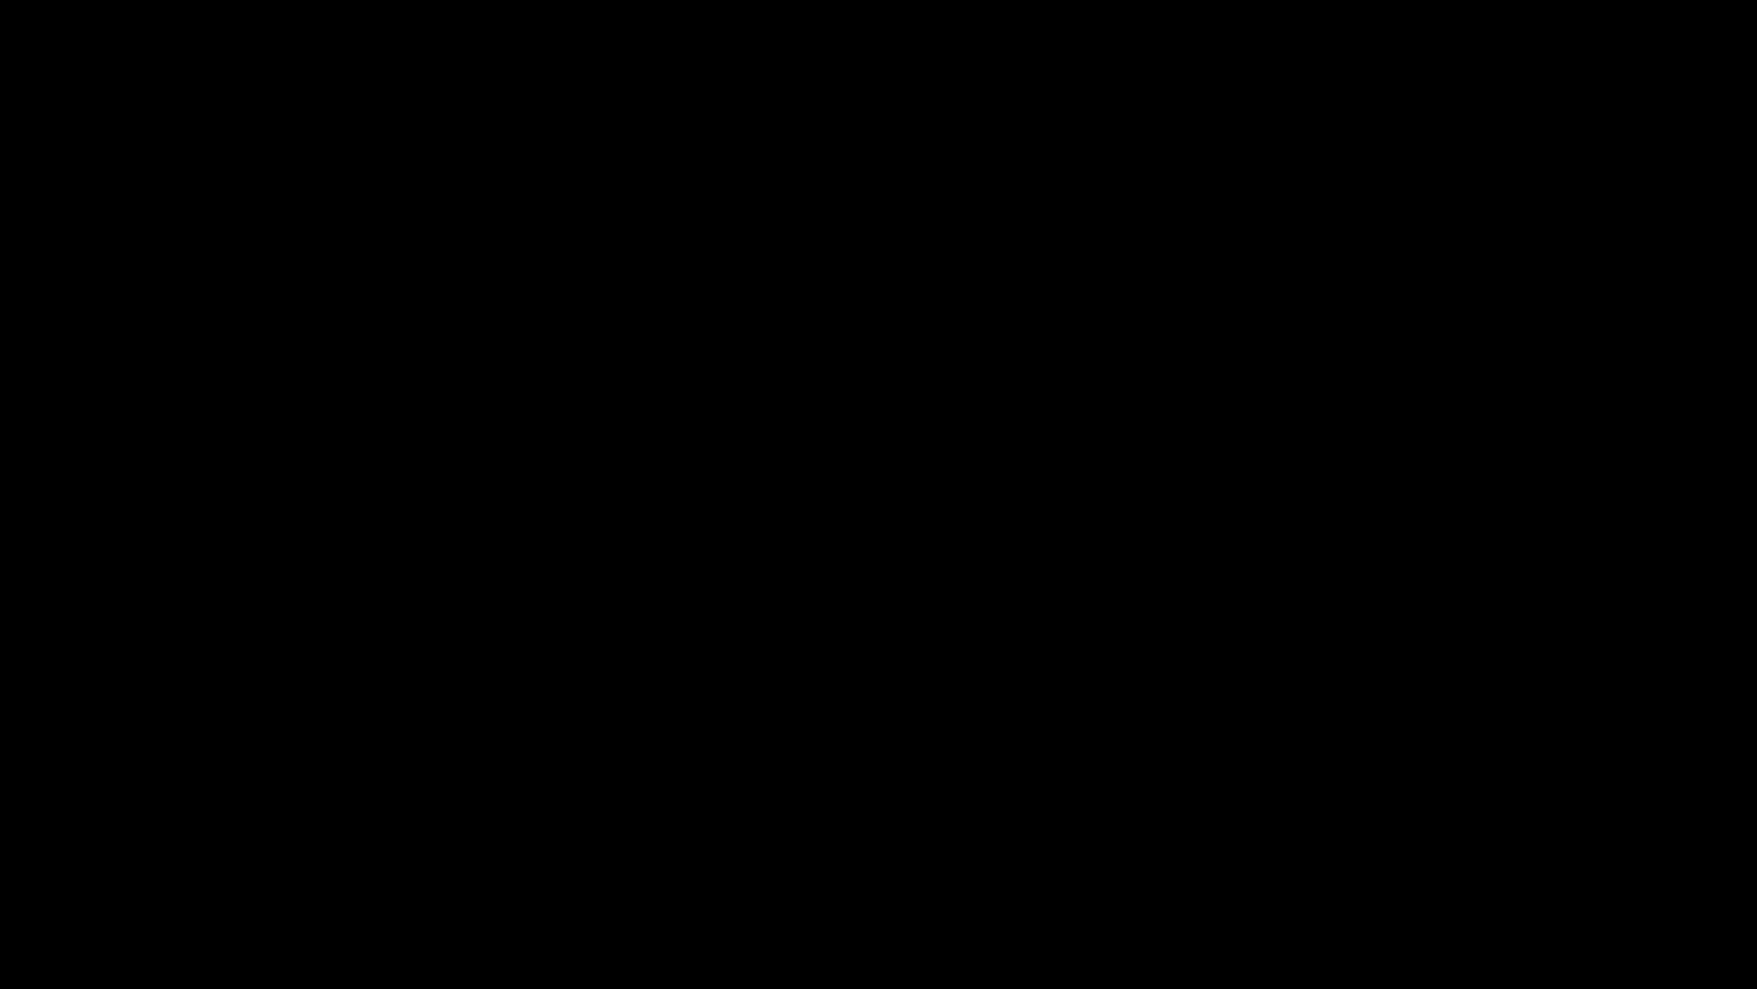
{"action": "right_click", "coordinate": [448, 227]}
{"action": "key", "text": "Return"}
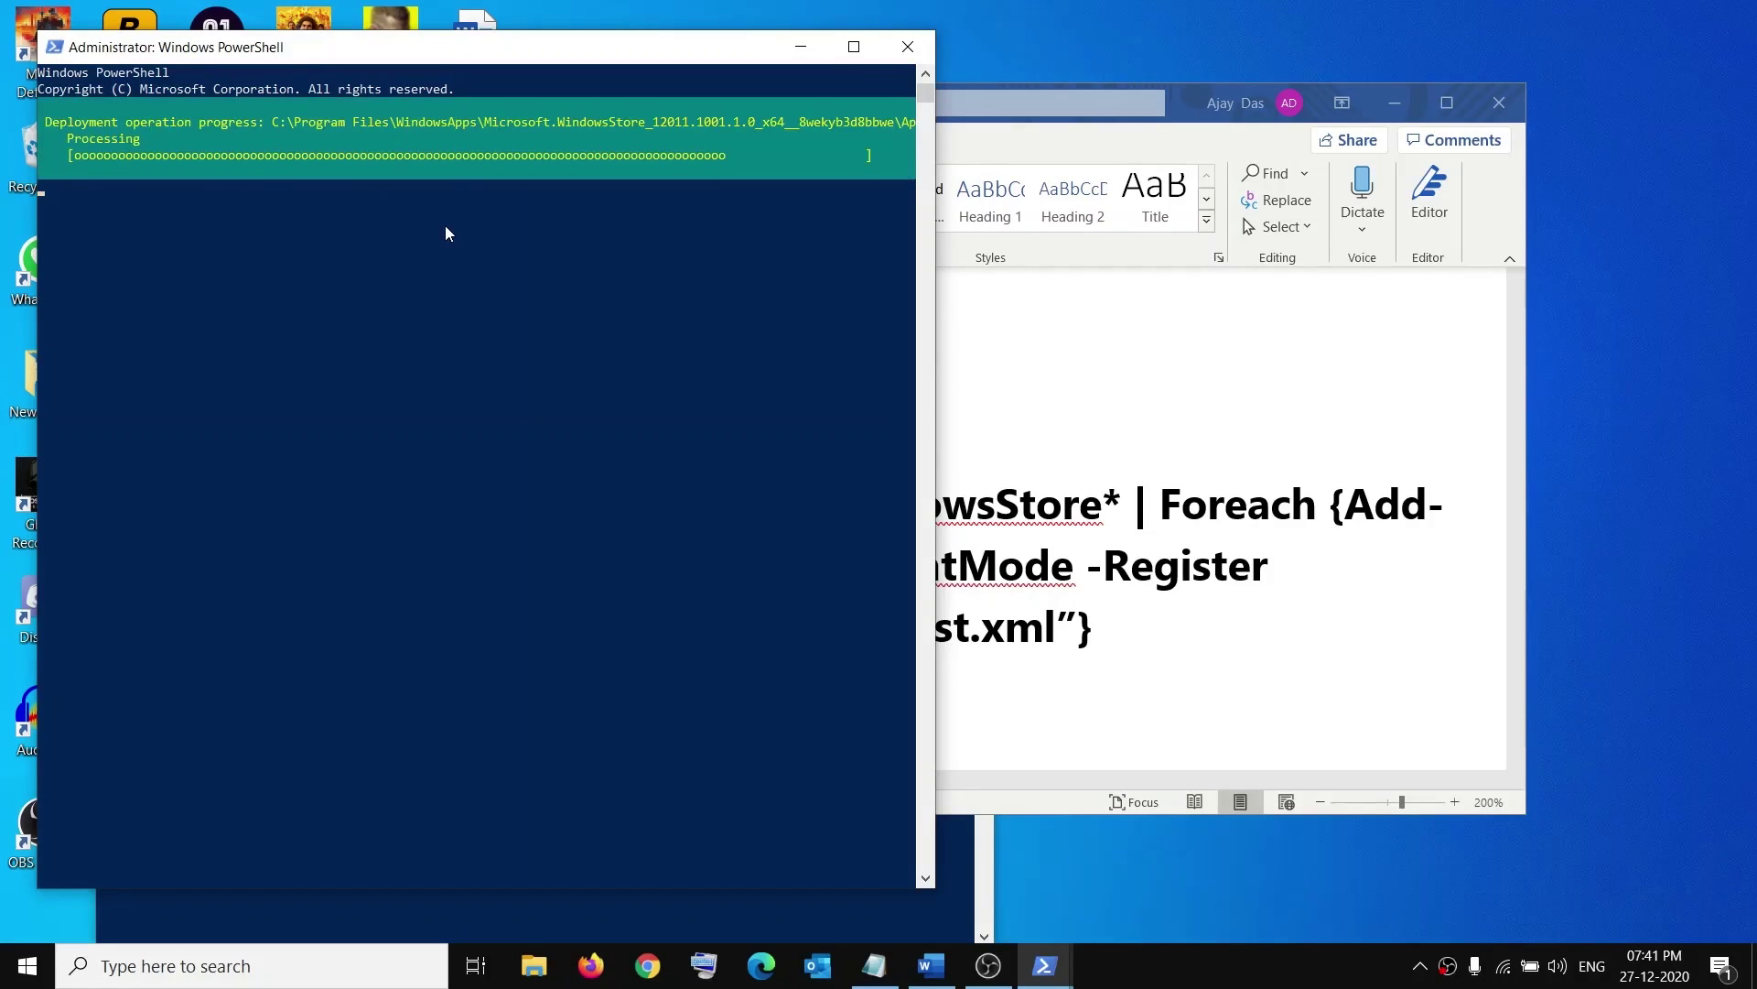
Open Microsoft Store via a 'store' search, then return to the guide's step 11.
{"action": "left_click", "coordinate": [180, 966]}
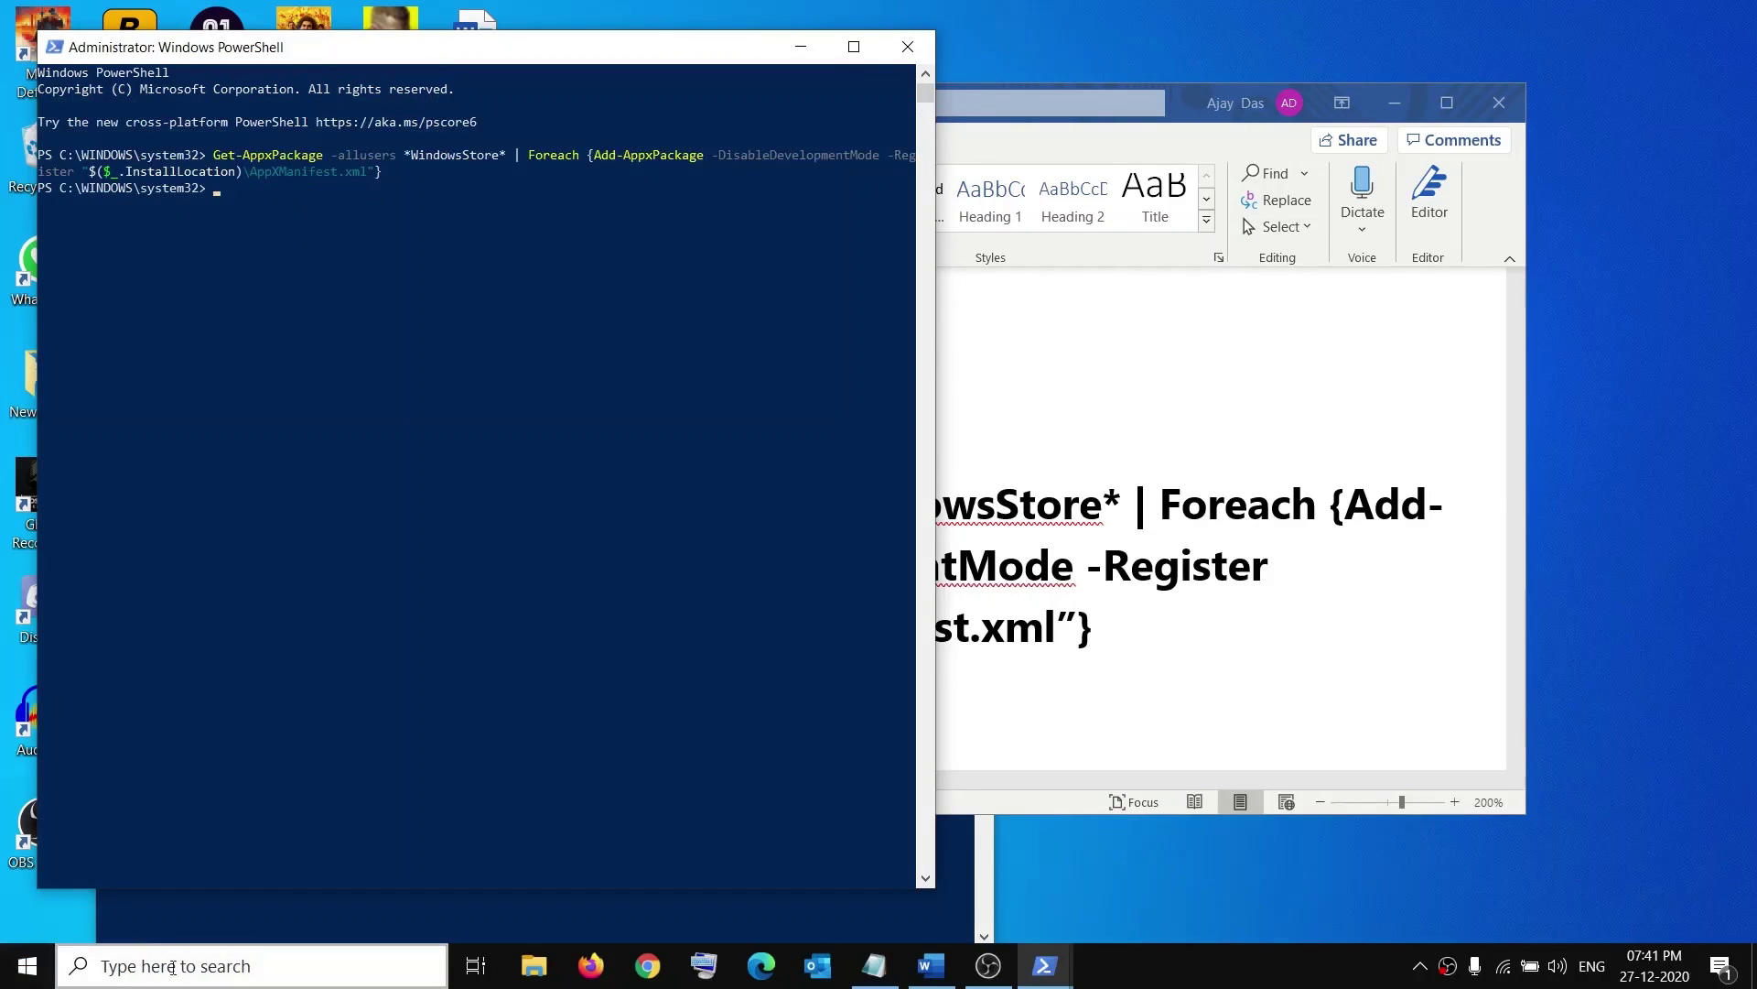
{"action": "type", "text": "store"}
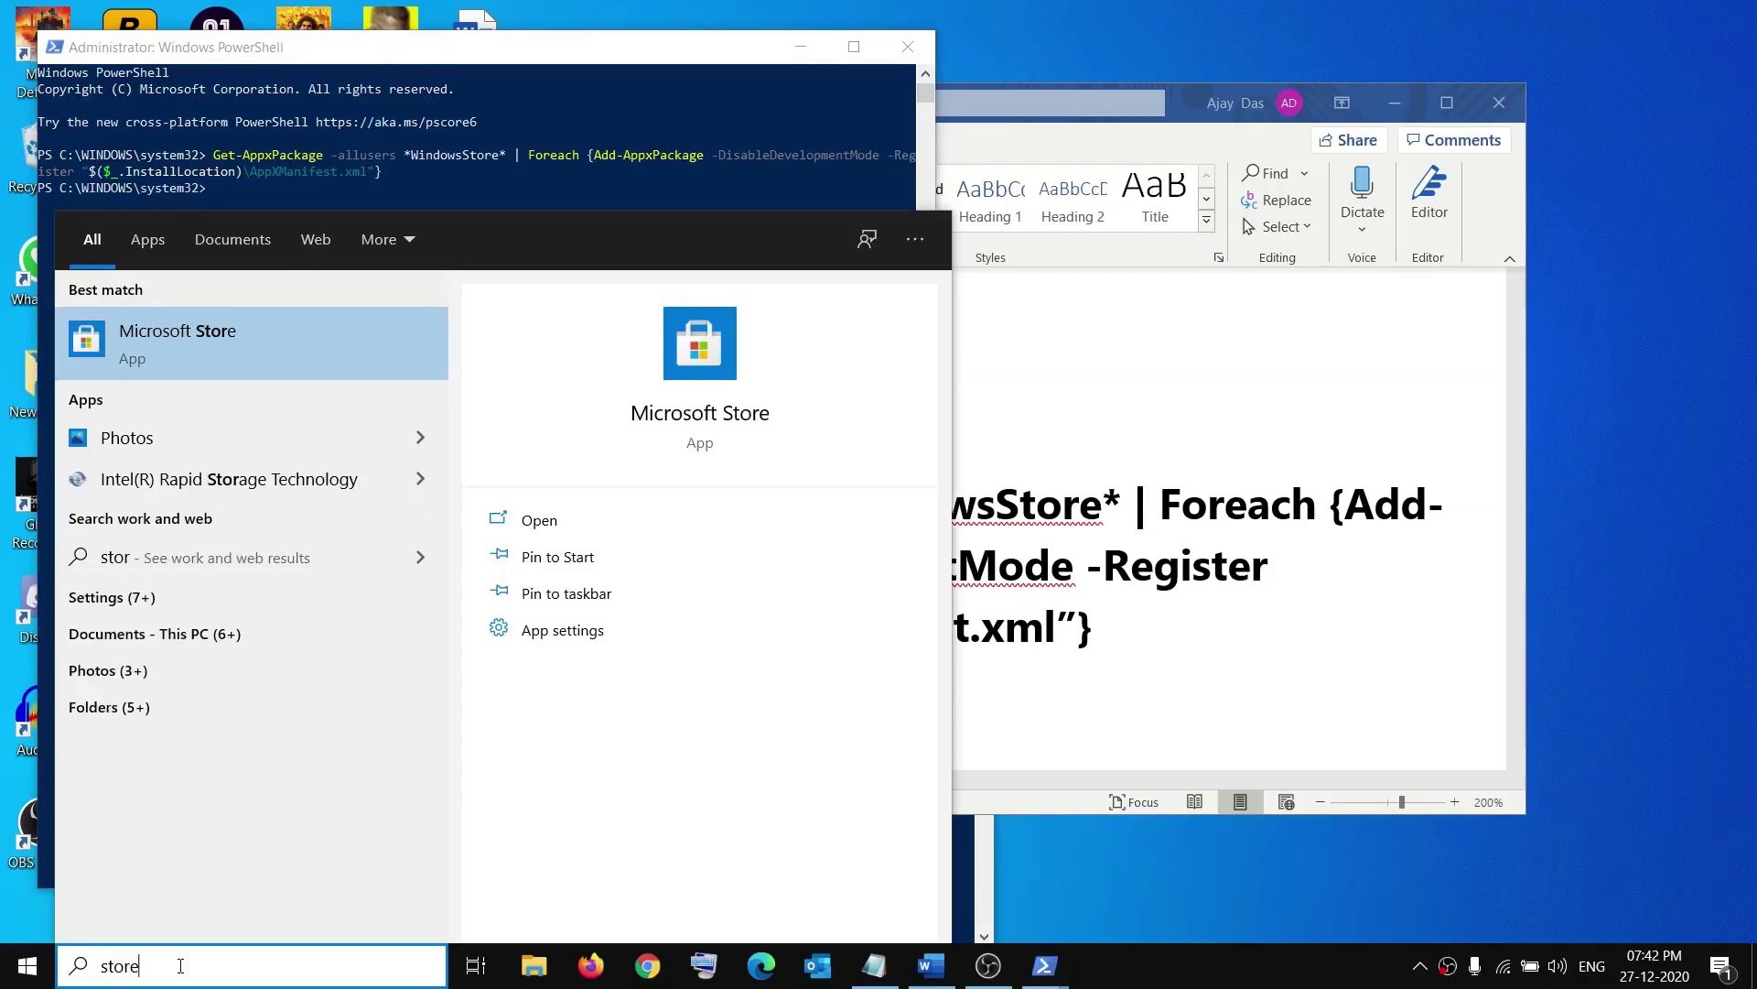
{"action": "left_click", "coordinate": [232, 357]}
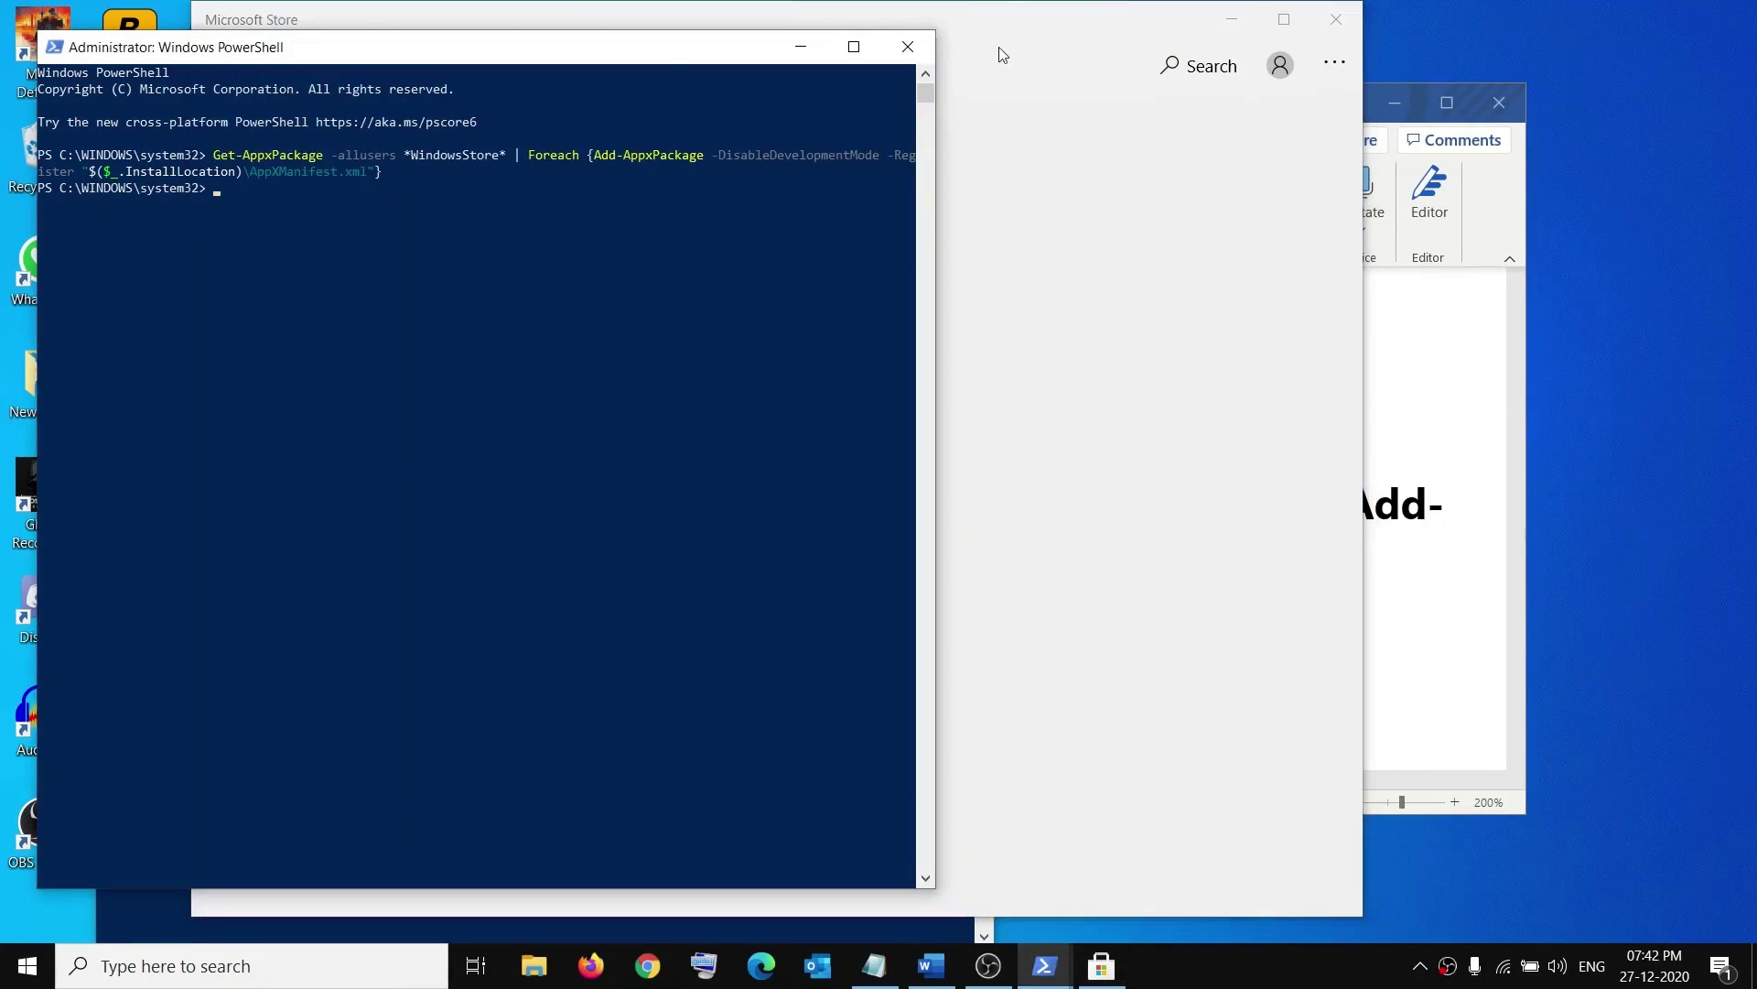
{"action": "left_click", "coordinate": [913, 46]}
{"action": "key", "text": "alt+Tab"}
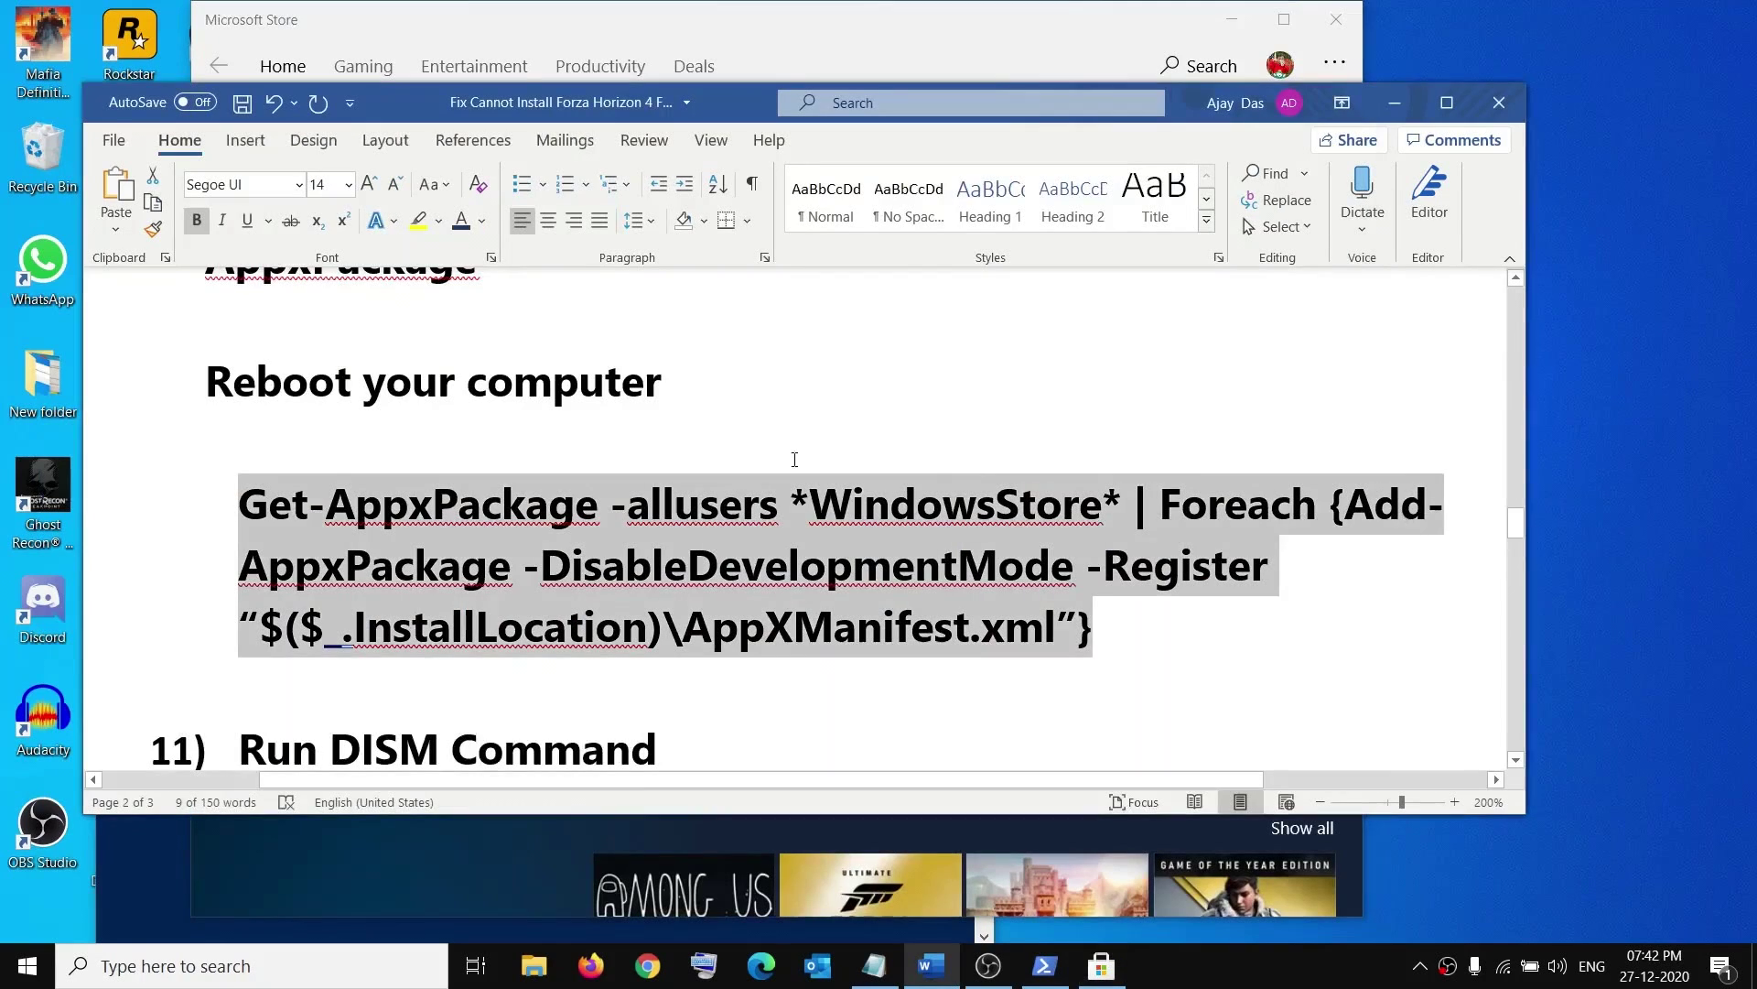
{"action": "scroll", "coordinate": [716, 599], "scroll_direction": "down", "scroll_amount": 3}
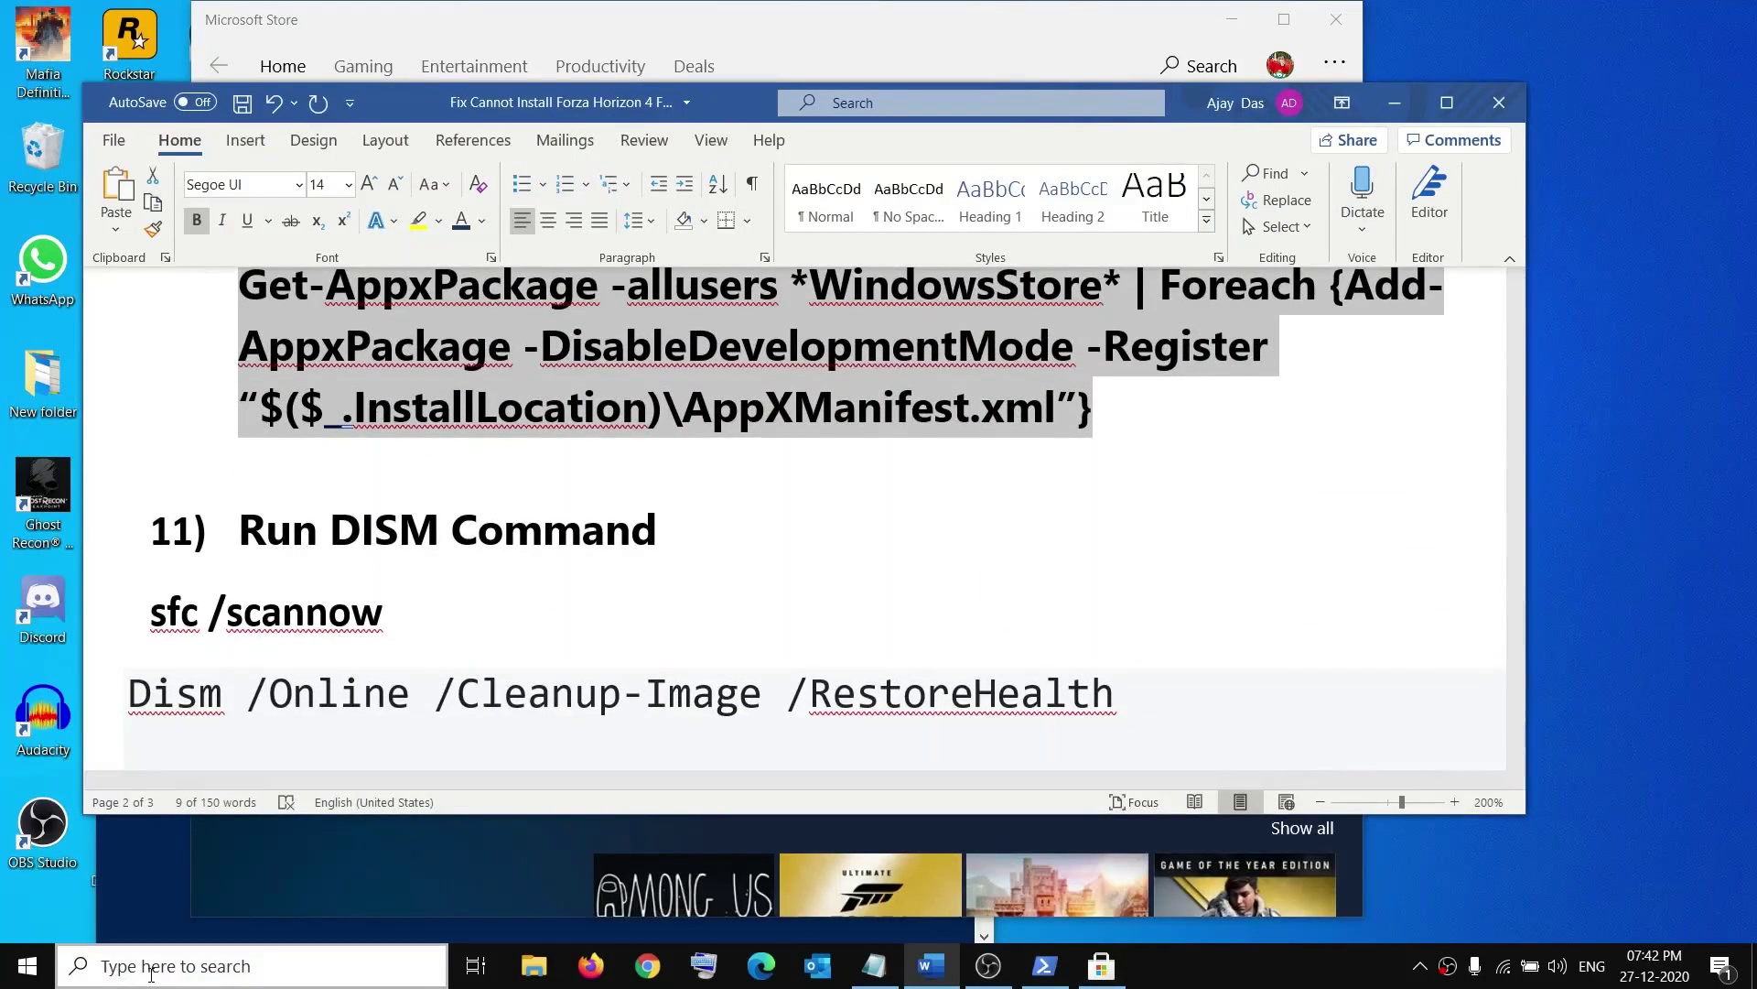
Start an sfc /scannow system file scan in a new admin PowerShell.
{"action": "right_click", "coordinate": [27, 965]}
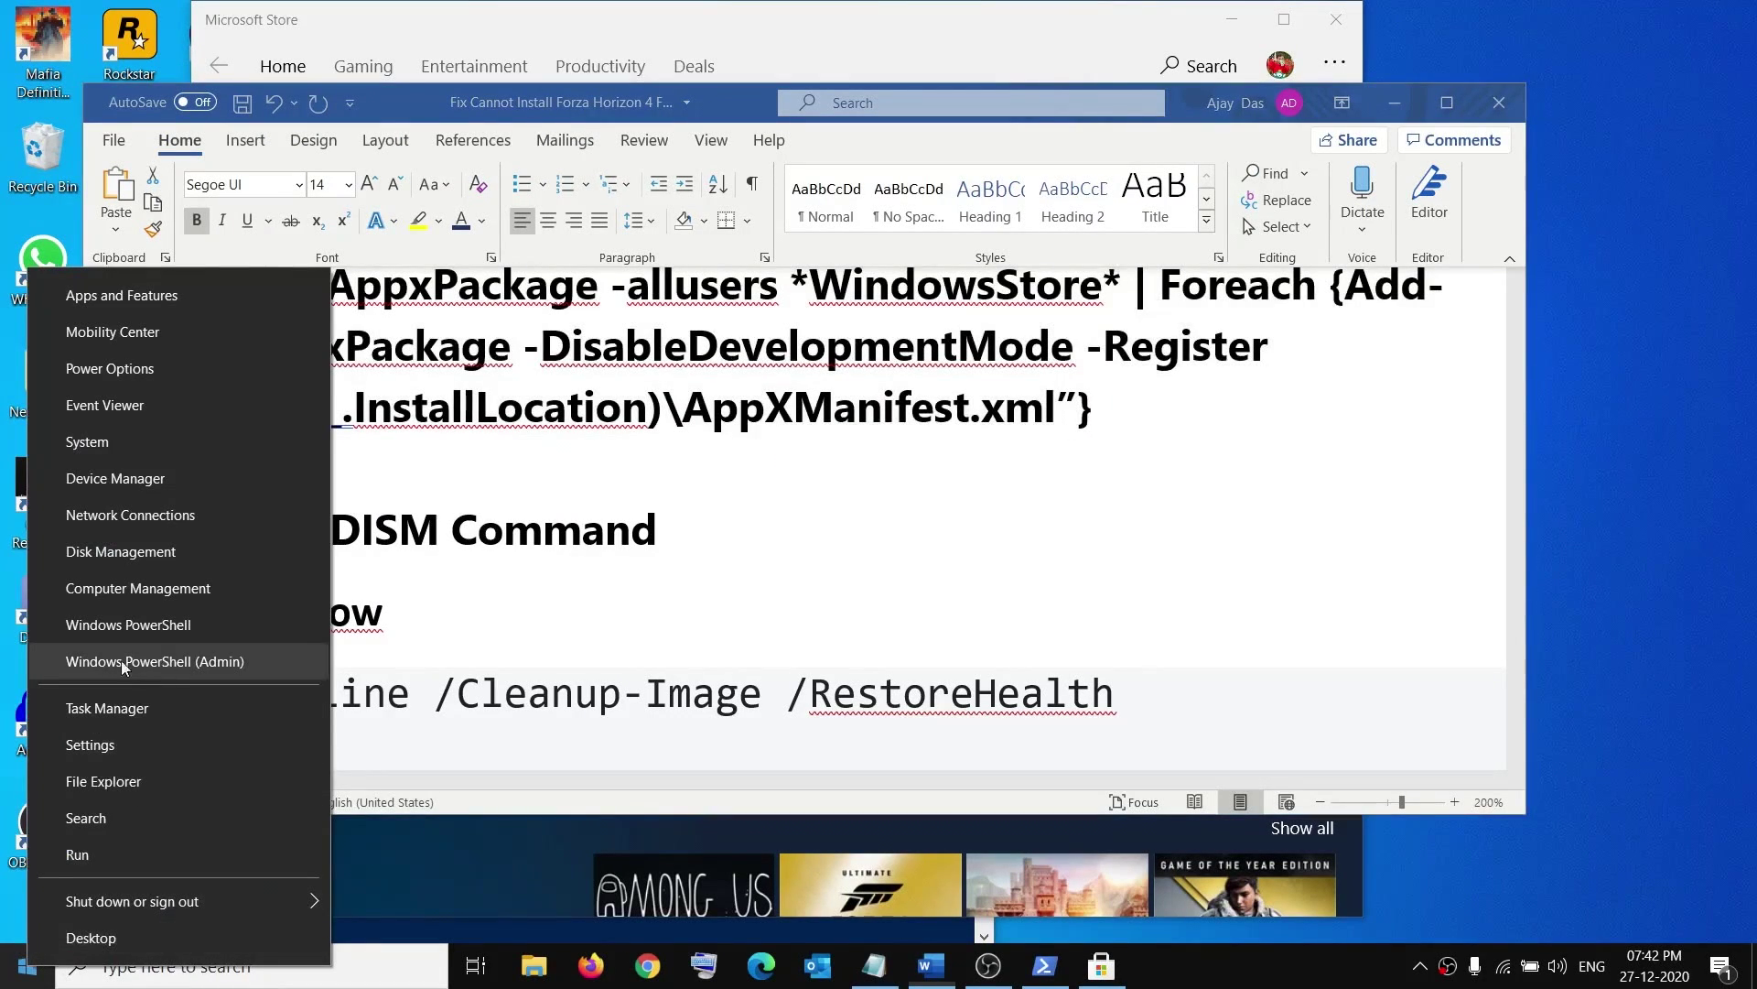
{"action": "left_click", "coordinate": [147, 661]}
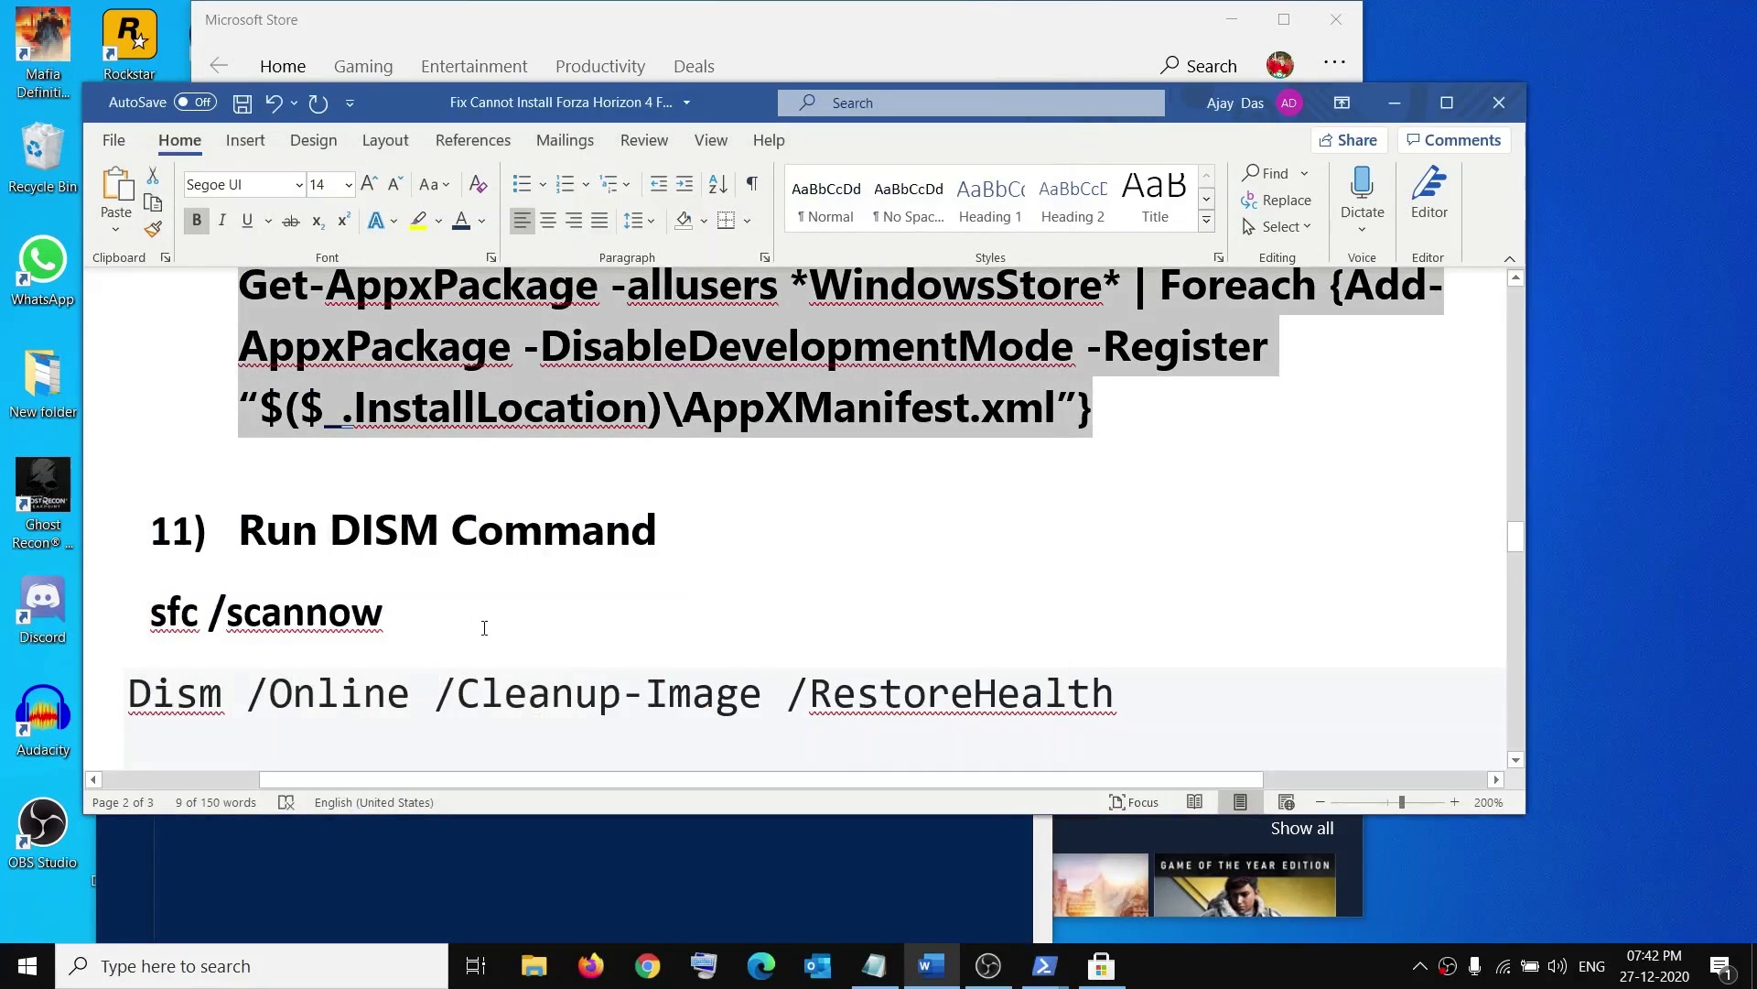
{"action": "left_click_drag", "start_coordinate": [403, 622], "coordinate": [168, 615]}
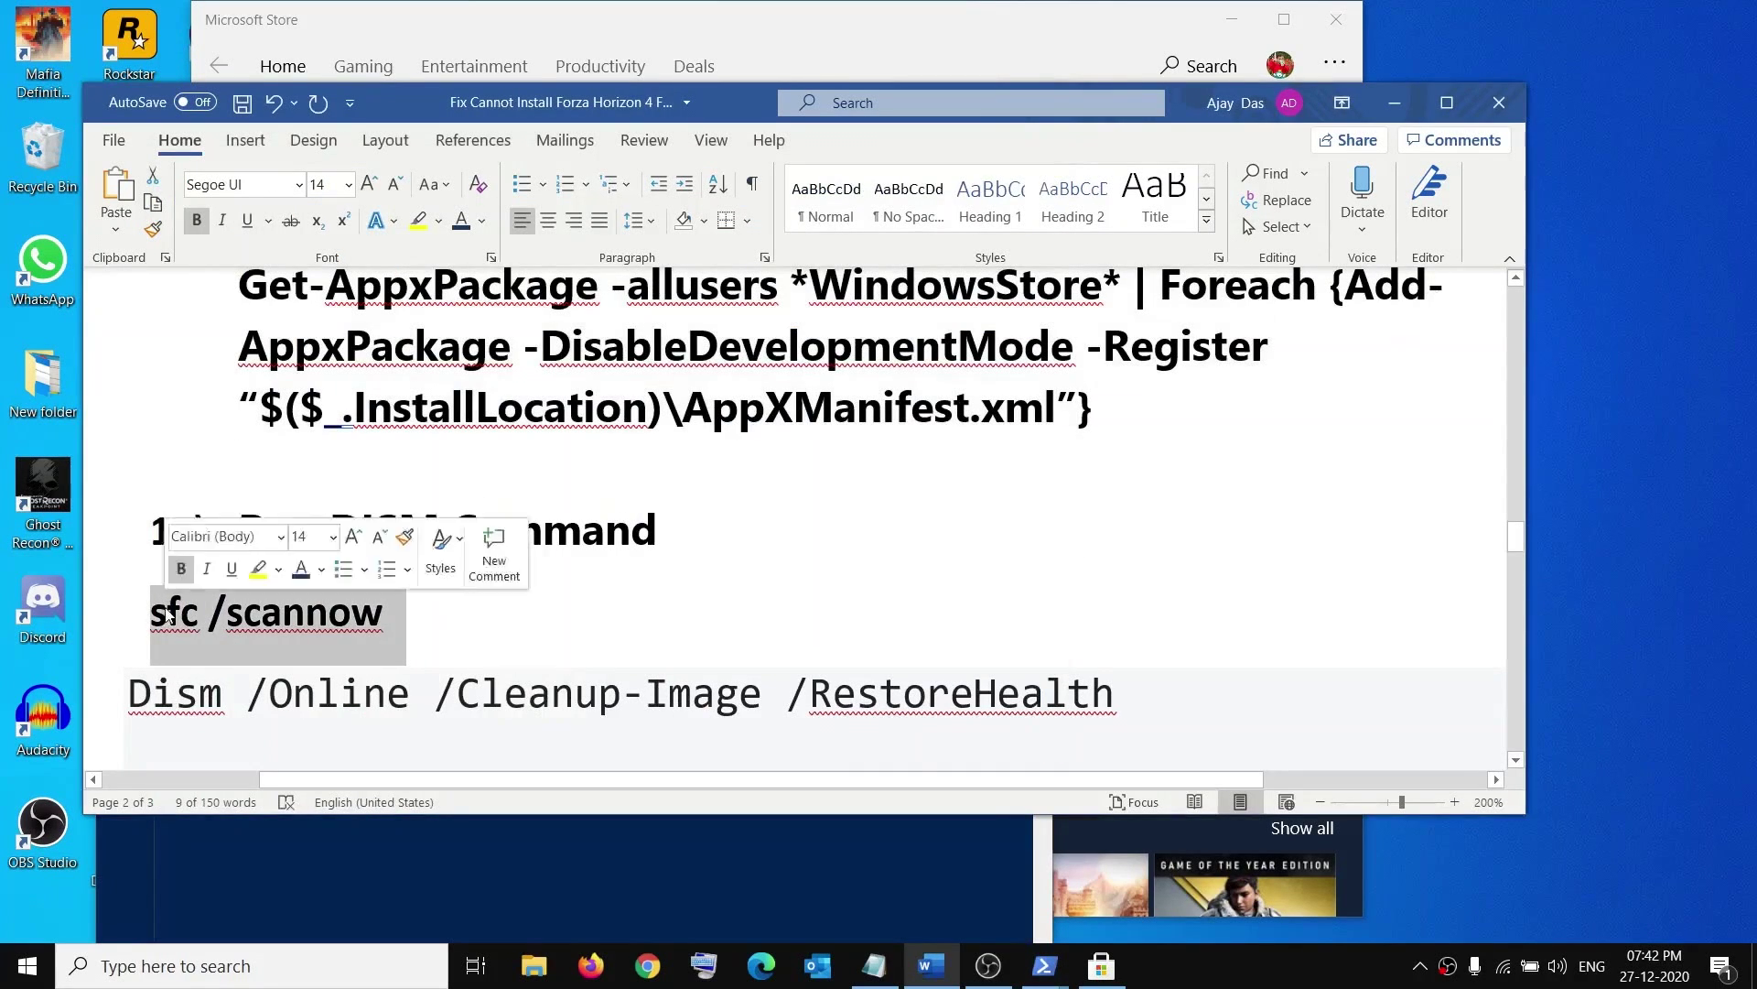
{"action": "key", "text": "alt+Tab"}
{"action": "type", "text": "sfc /scannow"}
{"action": "key", "text": "Return"}
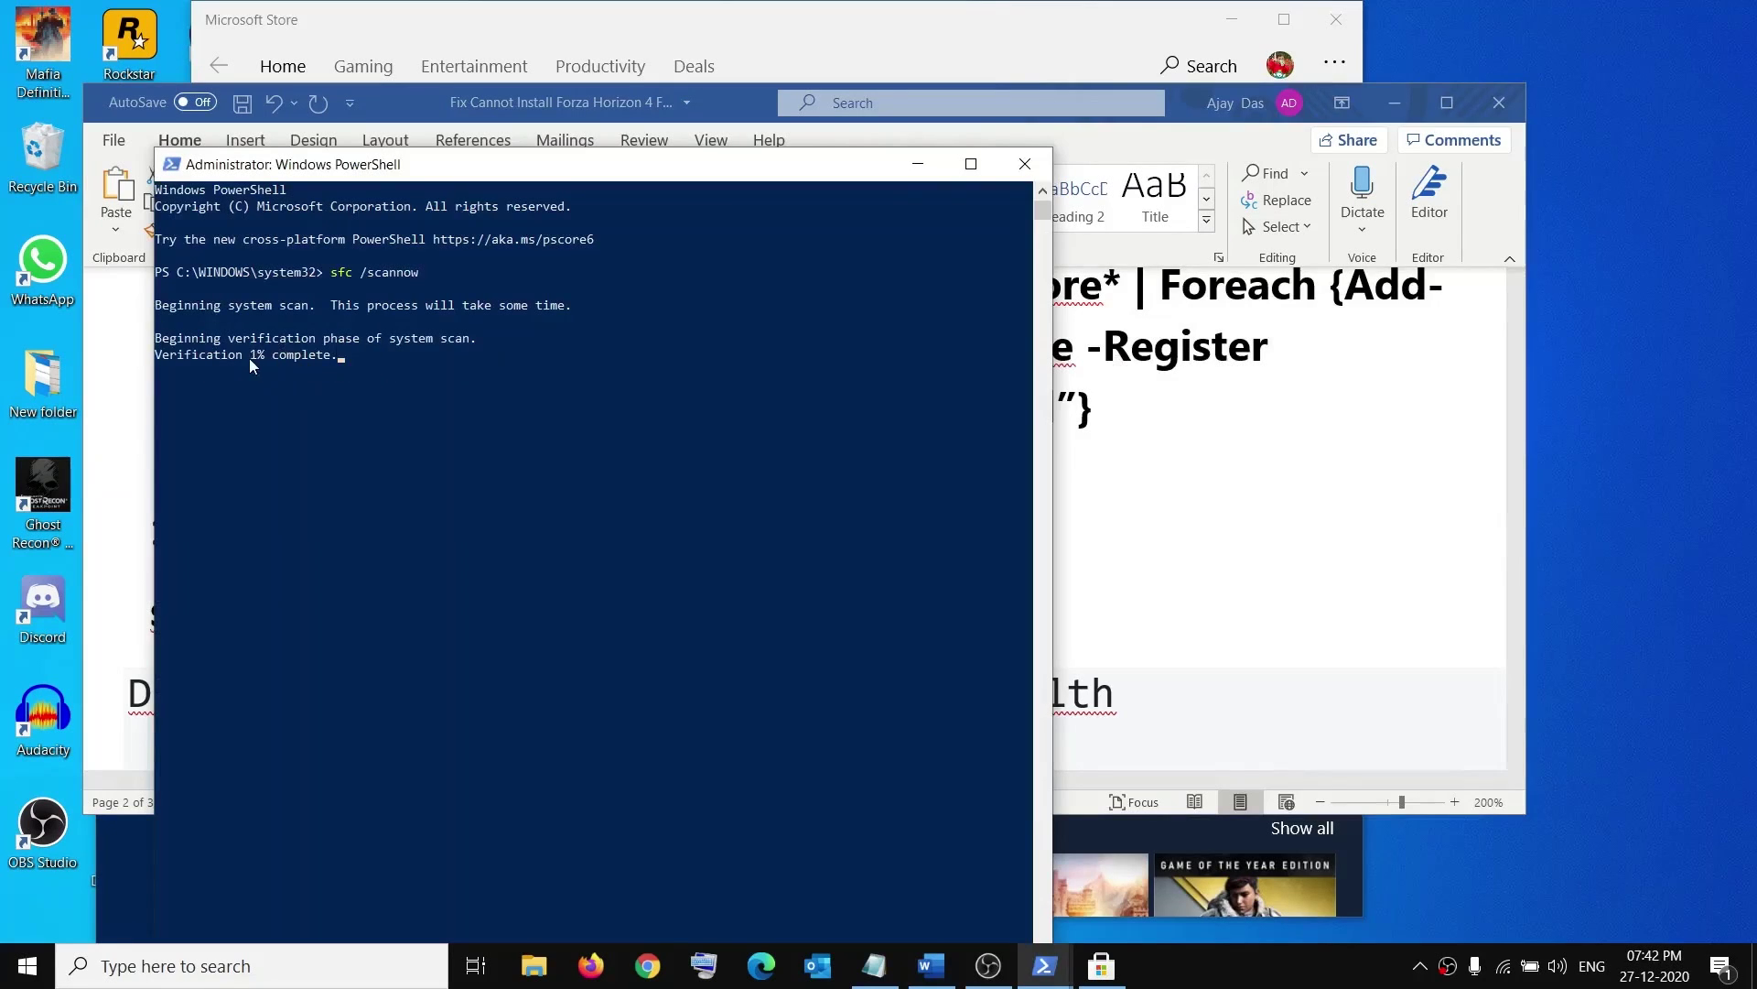
{"action": "left_click_drag", "start_coordinate": [219, 360], "coordinate": [294, 357]}
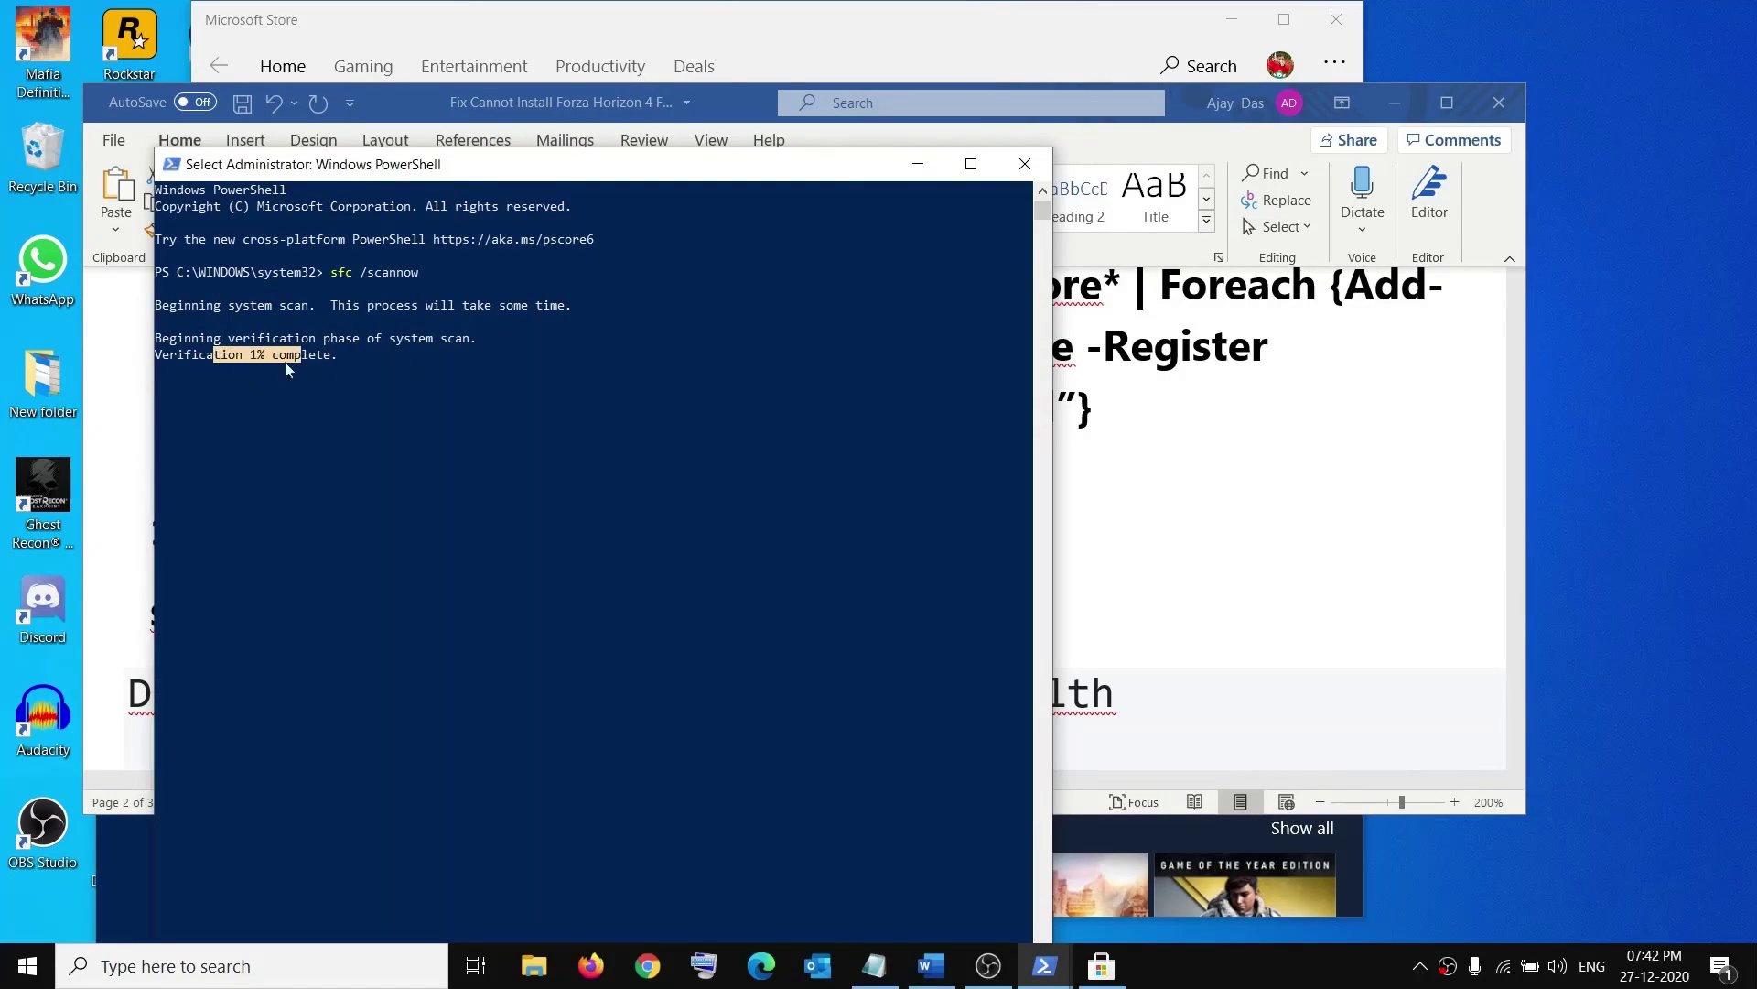
Copy the Dism RestoreHealth line and scroll the guide to step 12's TLS 1.2 instructions.
{"action": "left_click", "coordinate": [930, 966]}
{"action": "left_click_drag", "start_coordinate": [1135, 696], "coordinate": [174, 714]}
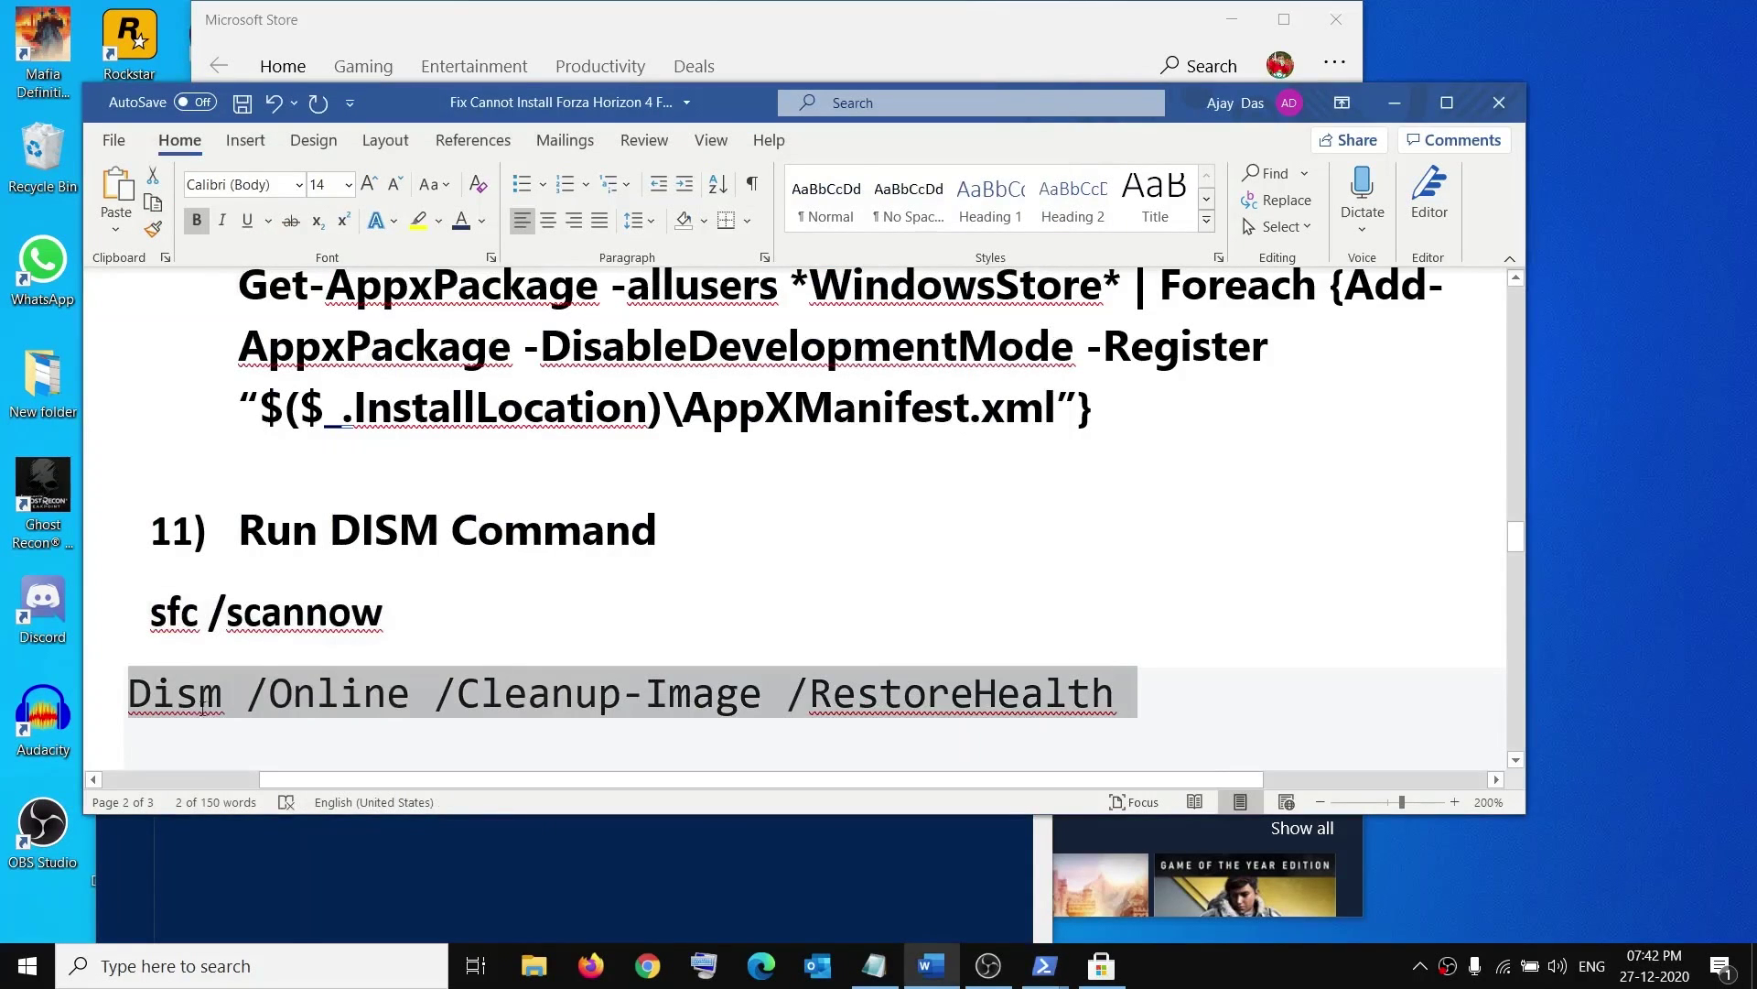
{"action": "key", "text": "alt+Tab"}
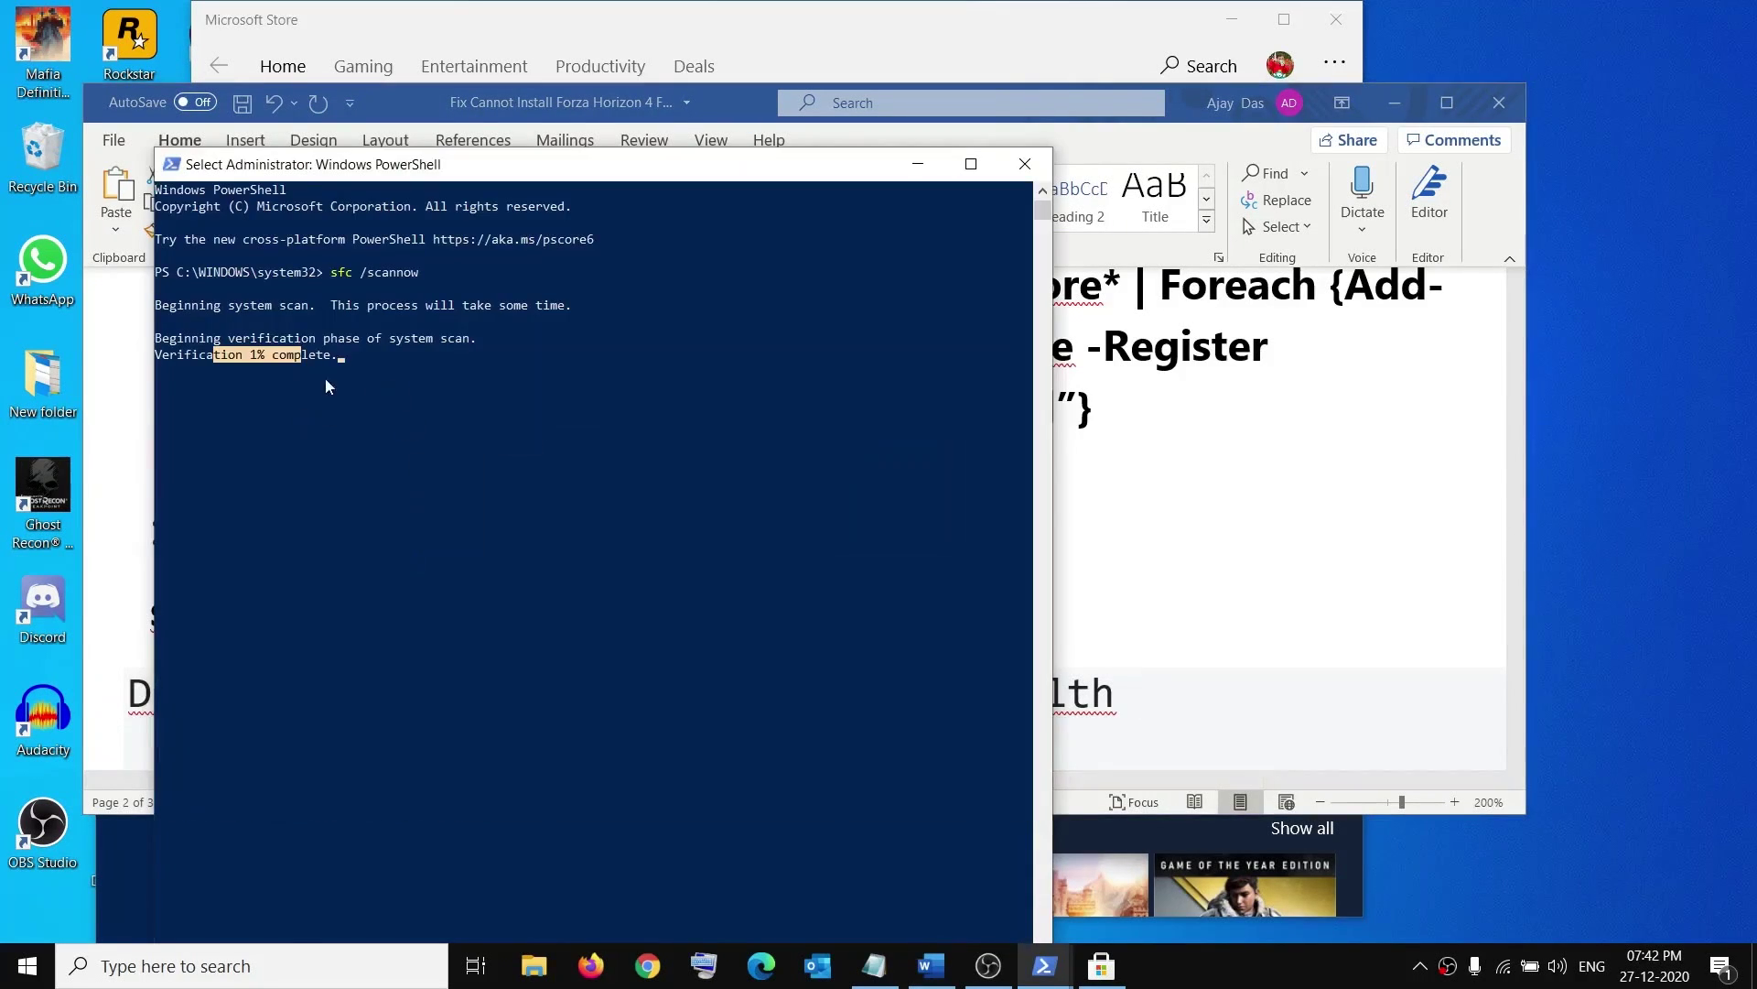
{"action": "key", "text": "alt+Tab"}
{"action": "scroll", "coordinate": [466, 604], "scroll_direction": "down", "scroll_amount": 3}
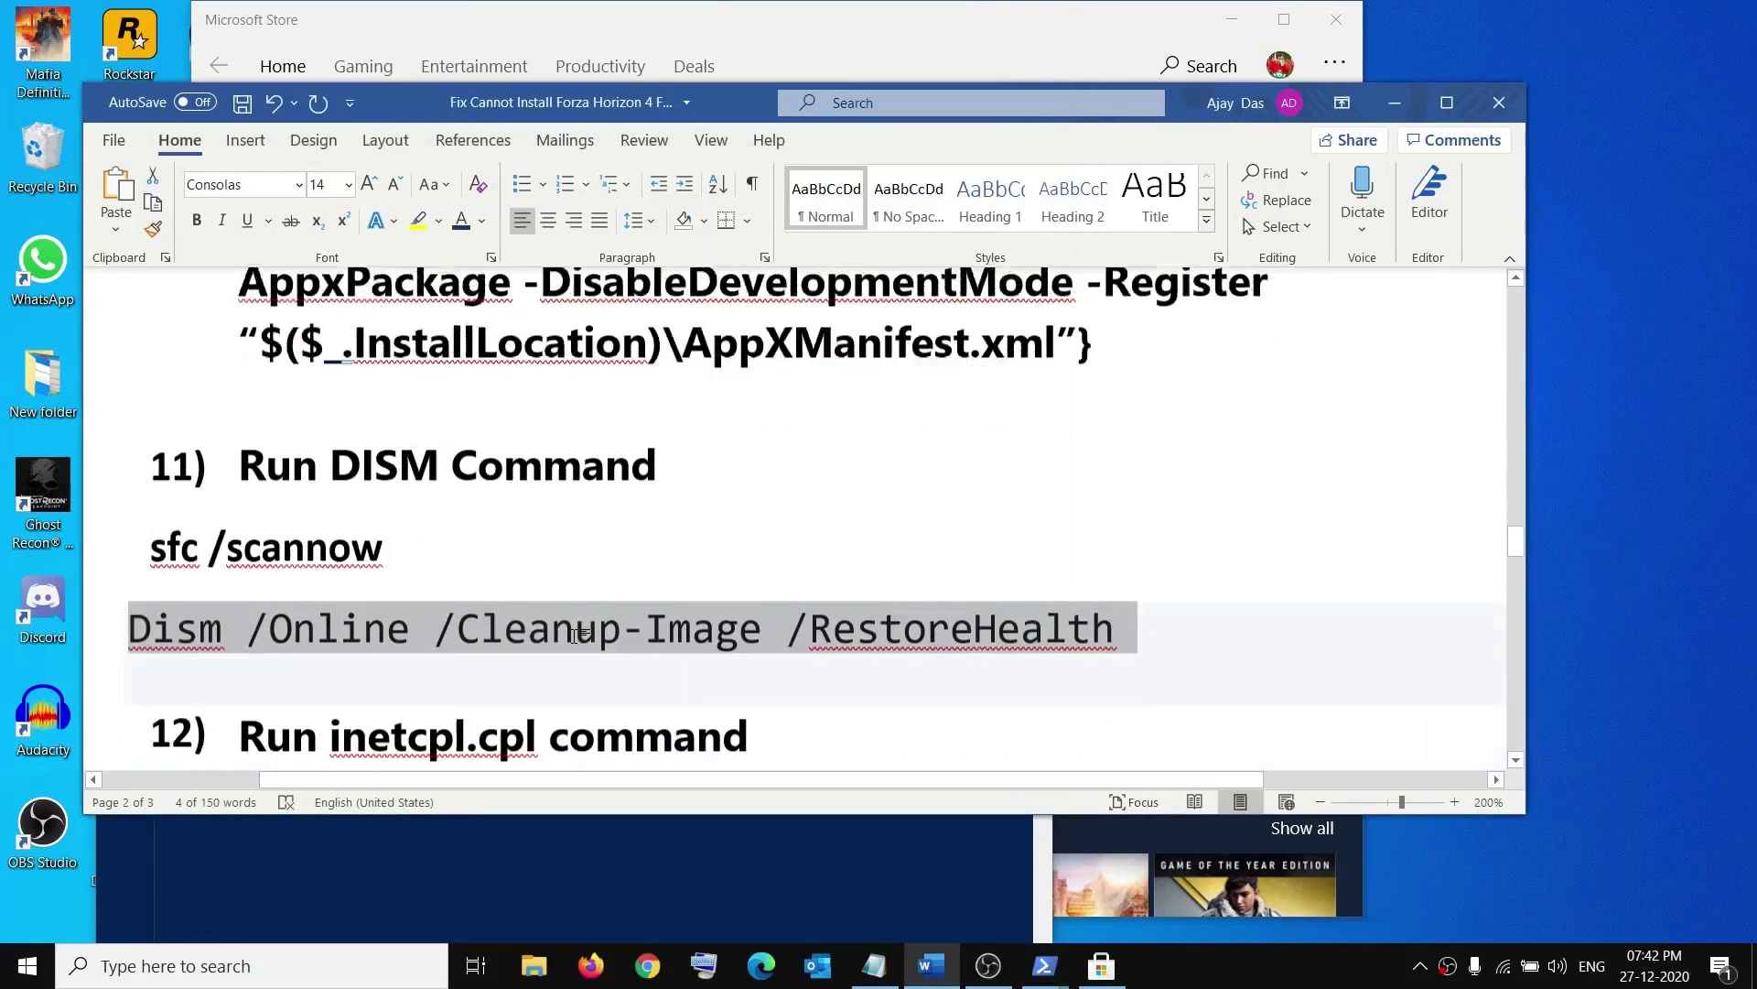
{"action": "scroll", "coordinate": [596, 638], "scroll_direction": "down", "scroll_amount": 1}
{"action": "scroll", "coordinate": [589, 635], "scroll_direction": "up", "scroll_amount": 1}
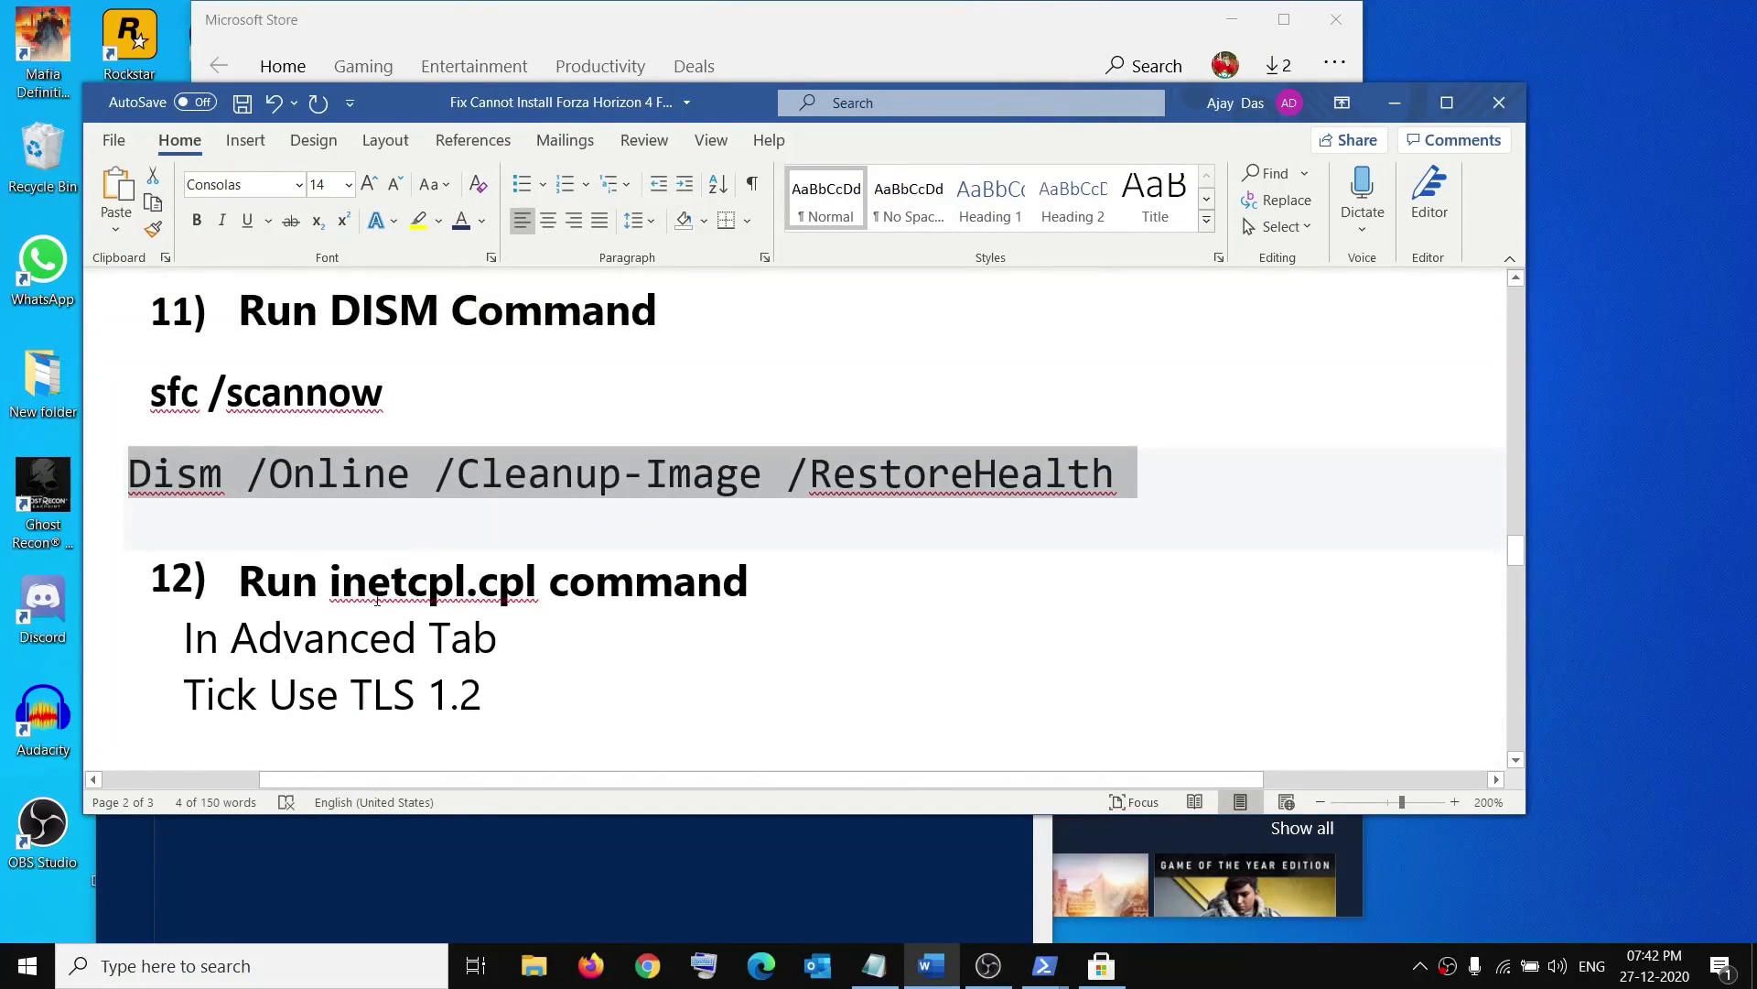
Open Internet Properties by searching inetcpl.cpl copied from the guide.
{"action": "left_click_drag", "start_coordinate": [335, 582], "coordinate": [547, 583]}
{"action": "key", "text": "ctrl+c"}
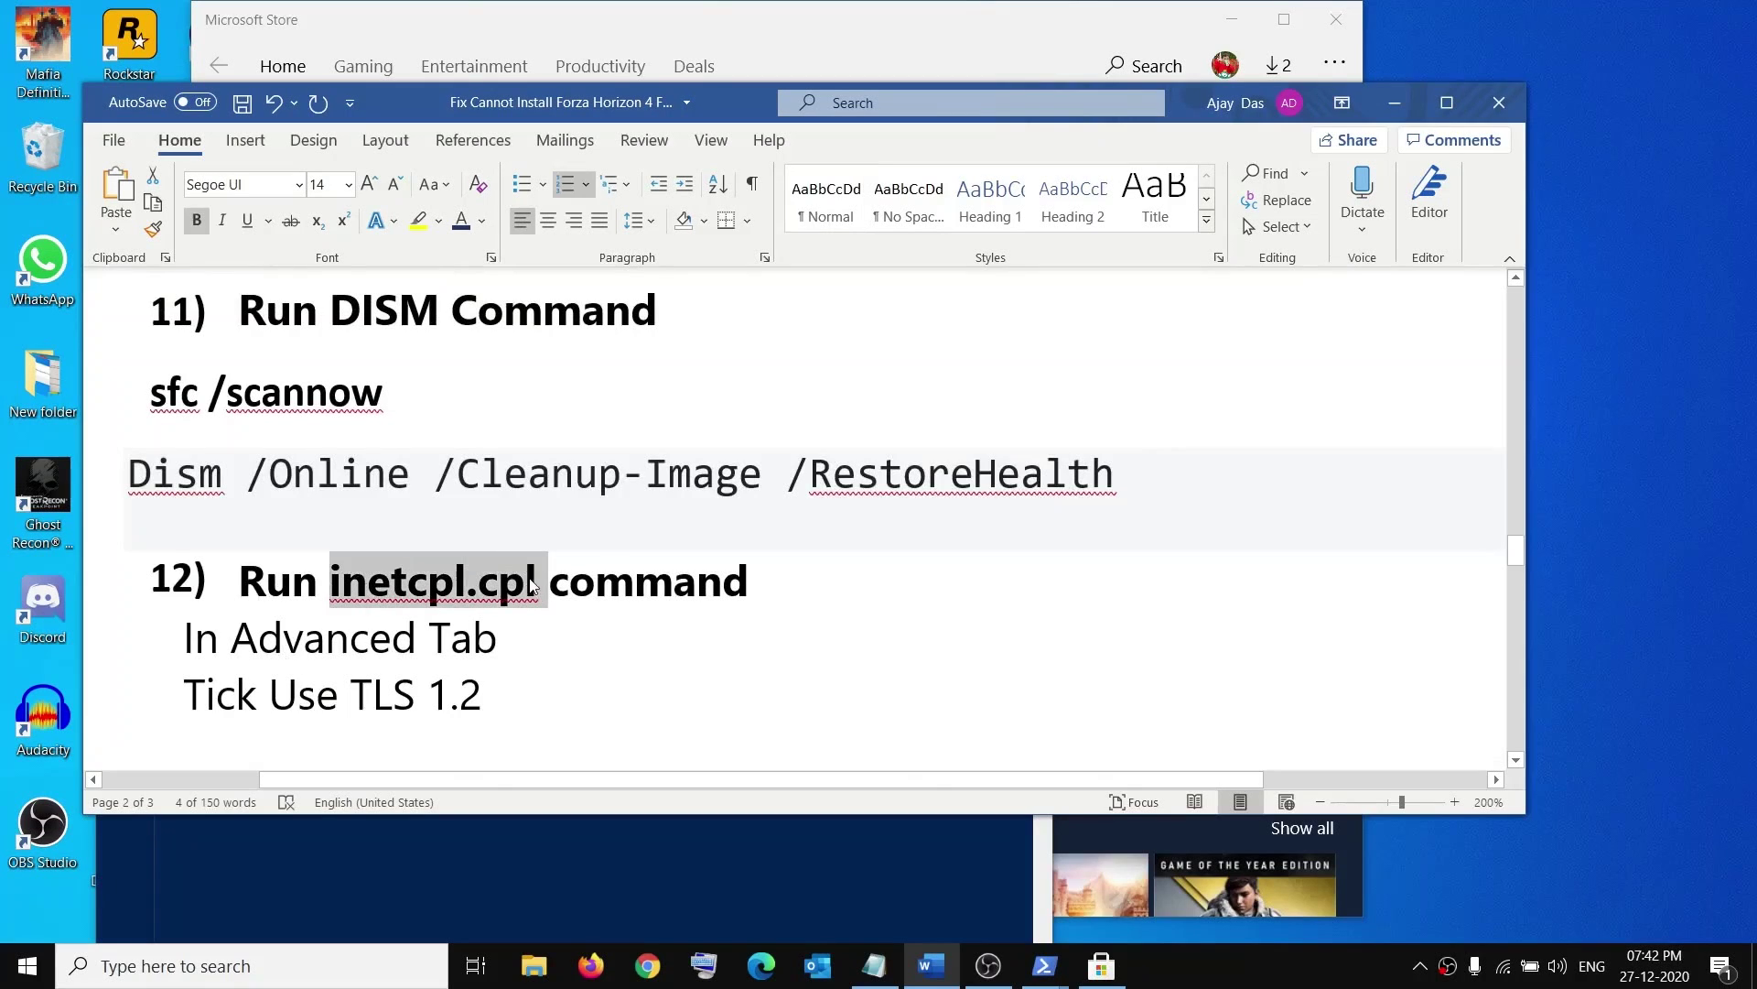
{"action": "left_click", "coordinate": [280, 960]}
{"action": "key", "text": "ctrl+v"}
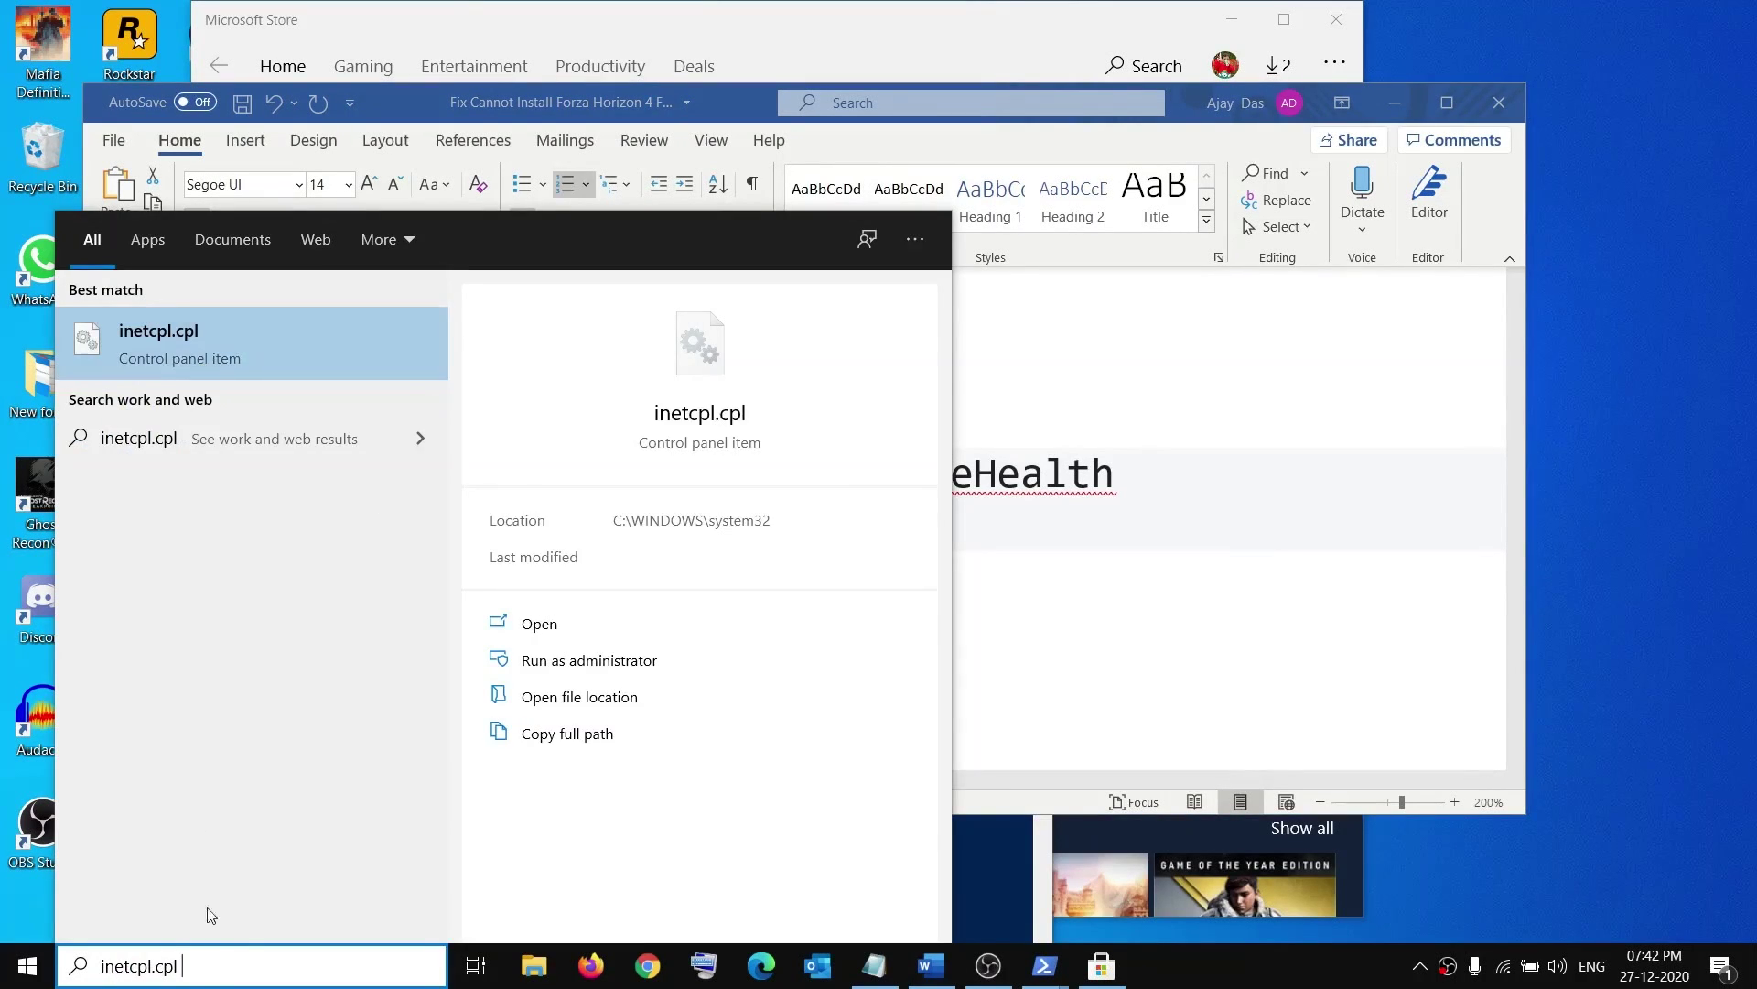
{"action": "left_click", "coordinate": [229, 348]}
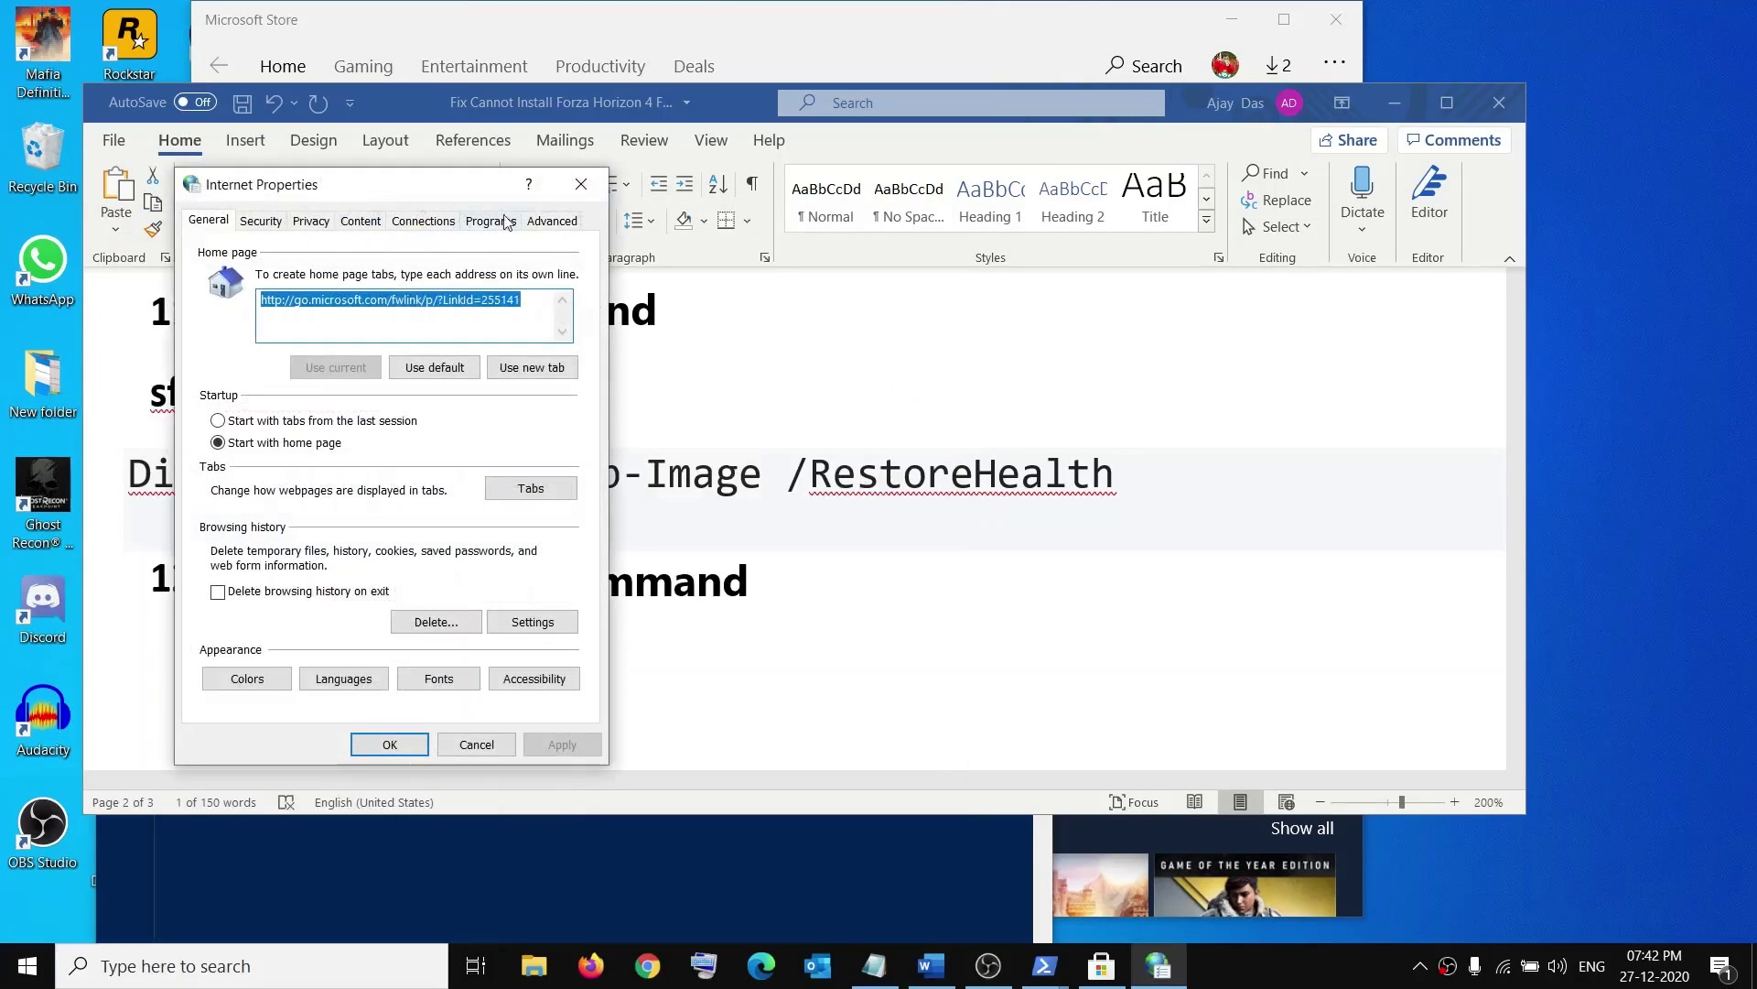
Tick Use TLS 1.2 in the Advanced security settings, apply, and close Internet Properties.
{"action": "left_click", "coordinate": [554, 223]}
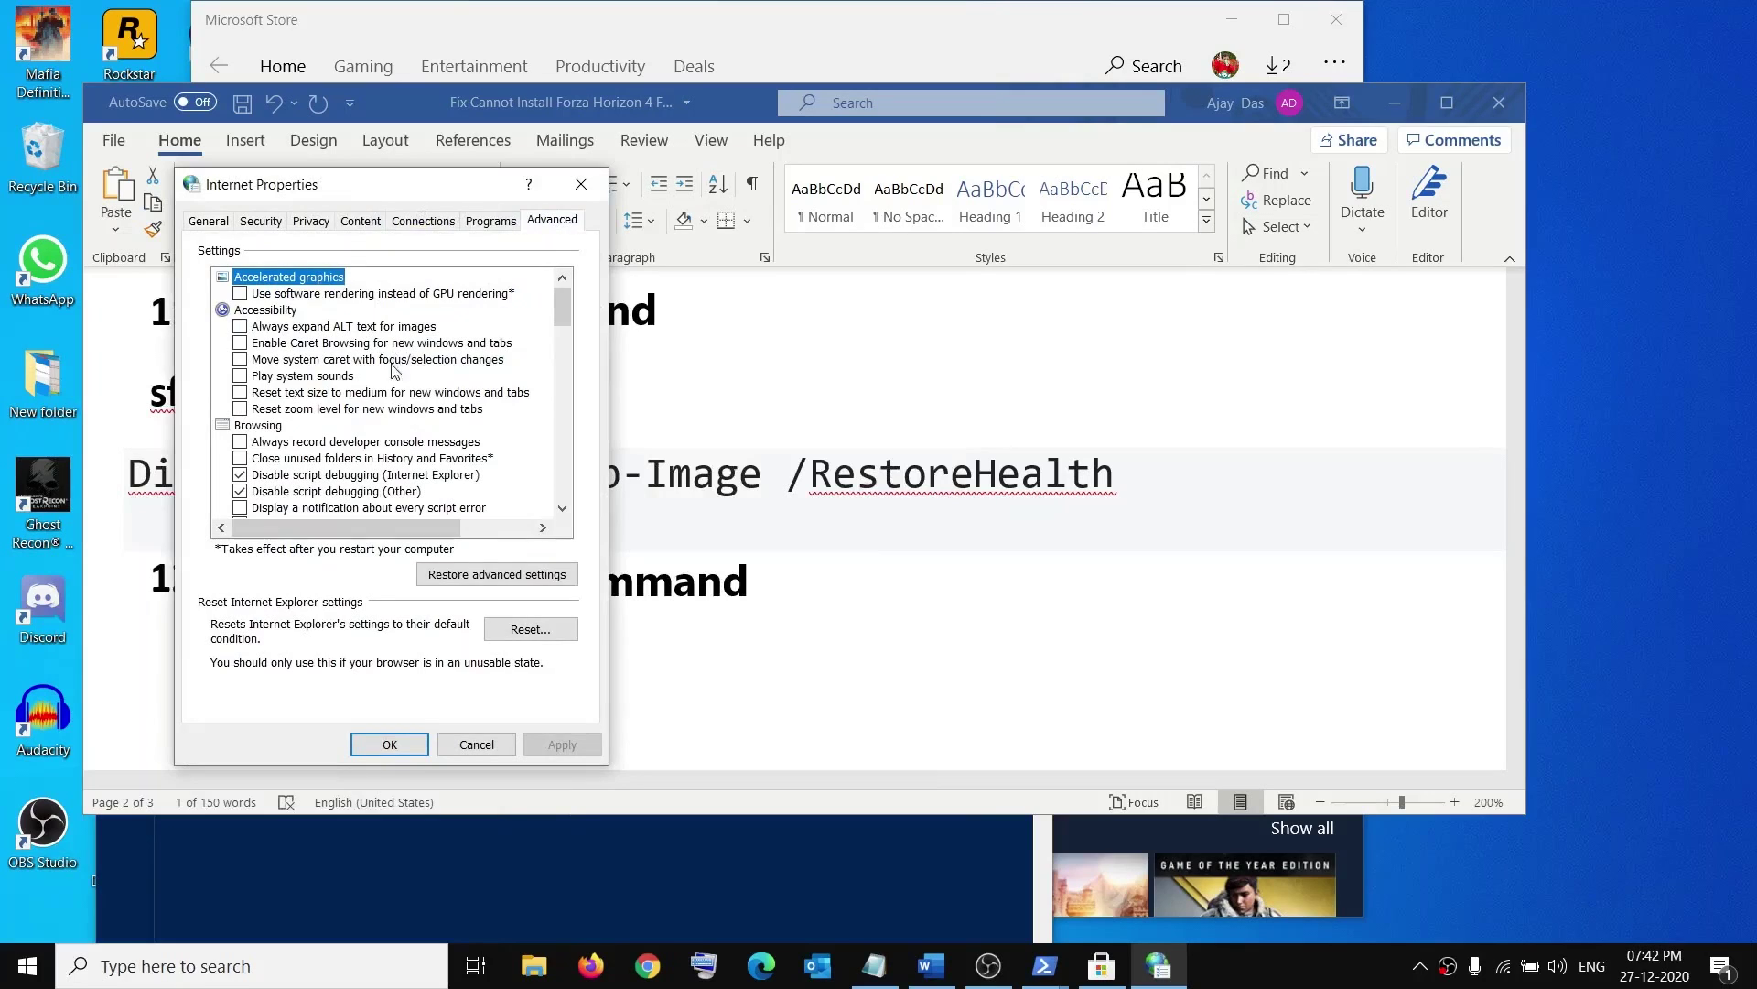
{"action": "scroll", "coordinate": [436, 493], "scroll_direction": "down", "scroll_amount": 5}
{"action": "scroll", "coordinate": [435, 493], "scroll_direction": "down", "scroll_amount": 8}
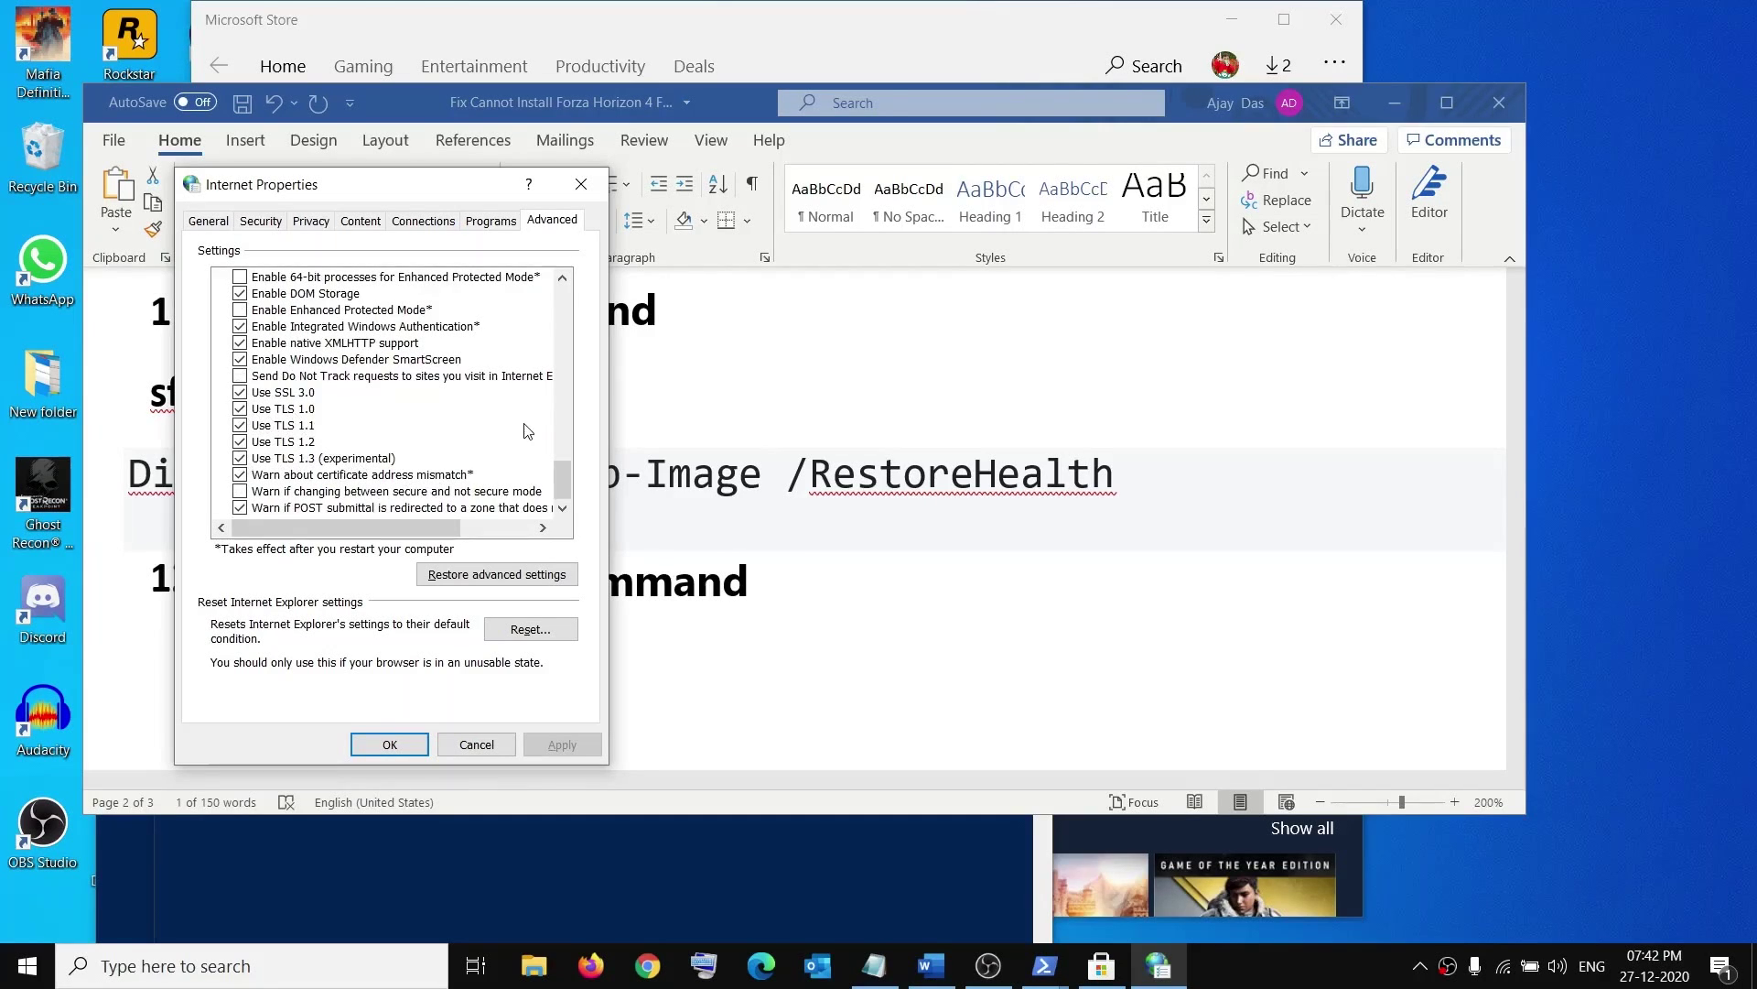
{"action": "key", "text": "alt+Tab"}
{"action": "left_click_drag", "start_coordinate": [378, 693], "coordinate": [512, 692]}
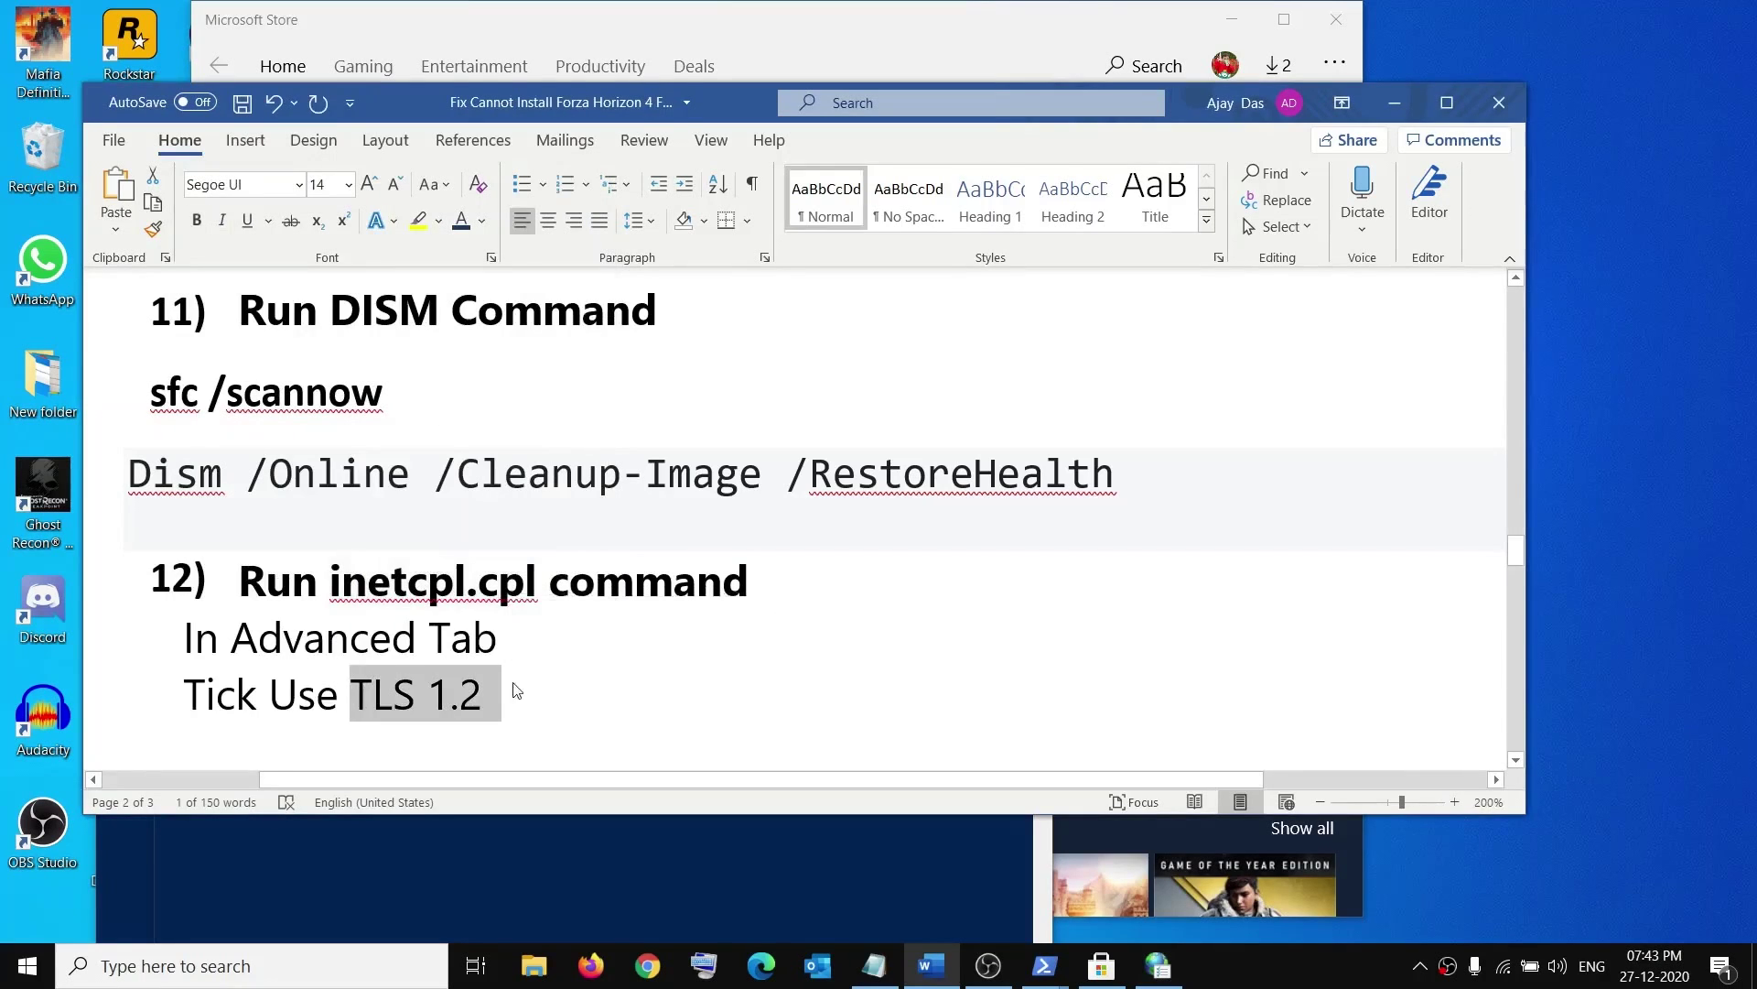
{"action": "key", "text": "alt+Tab"}
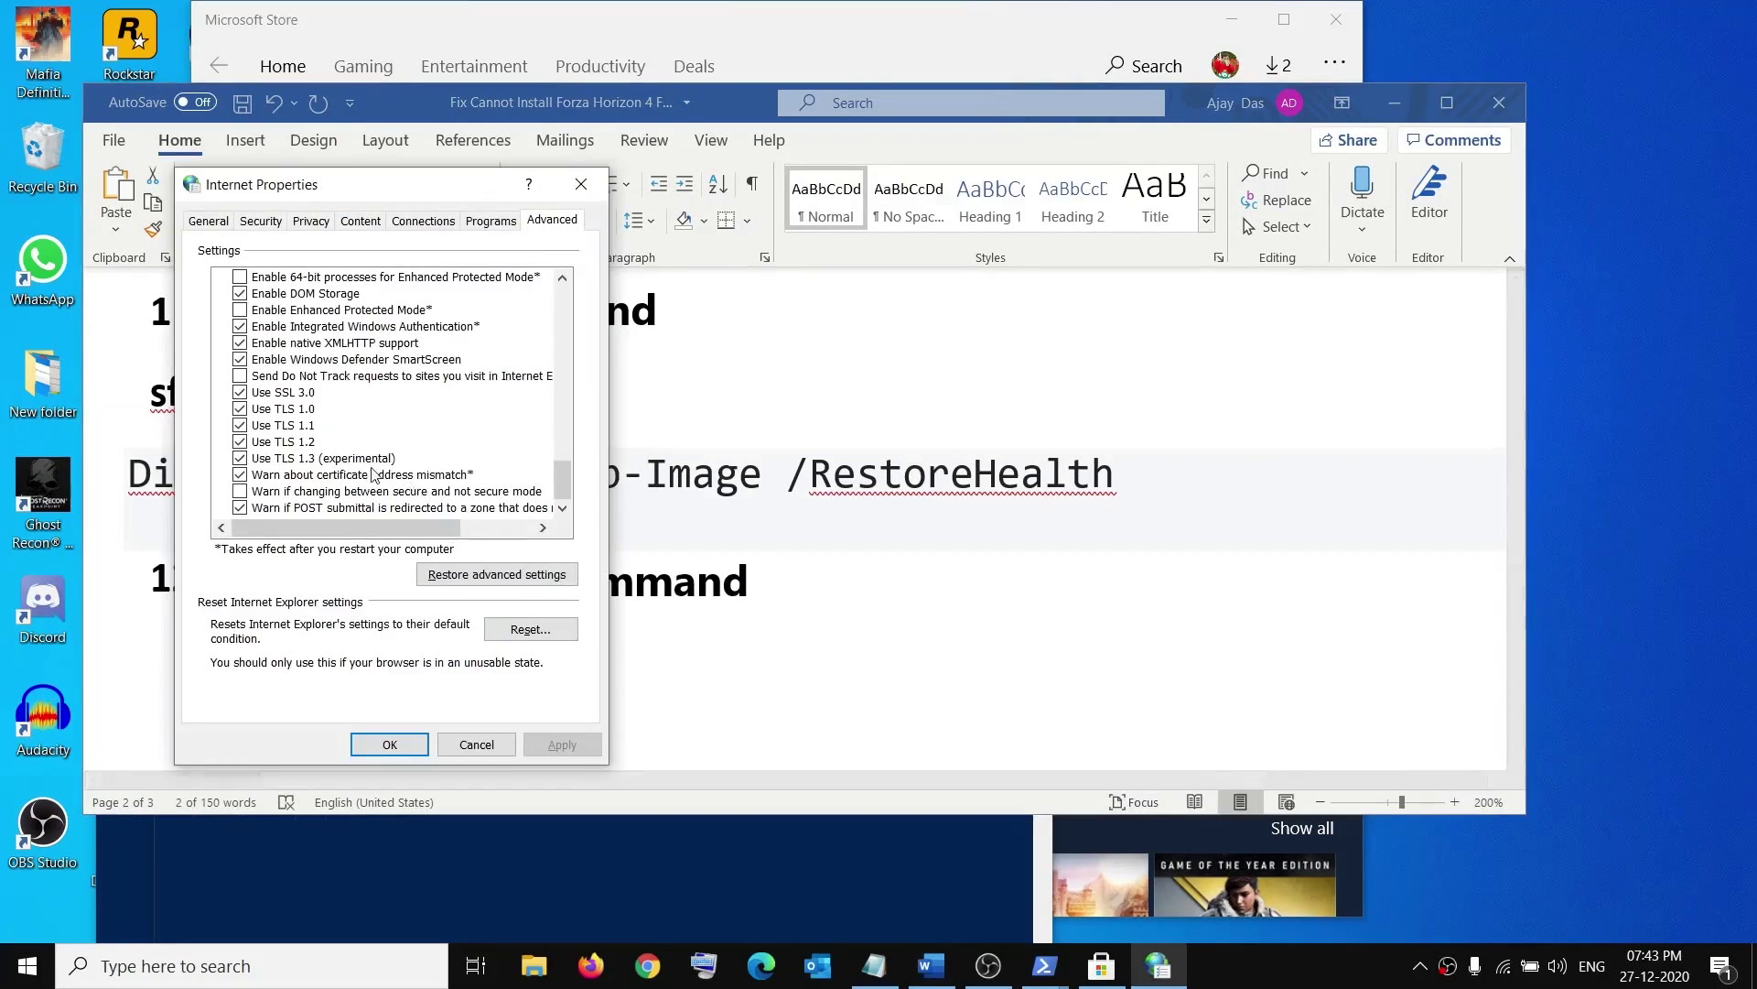
{"action": "left_click", "coordinate": [241, 443]}
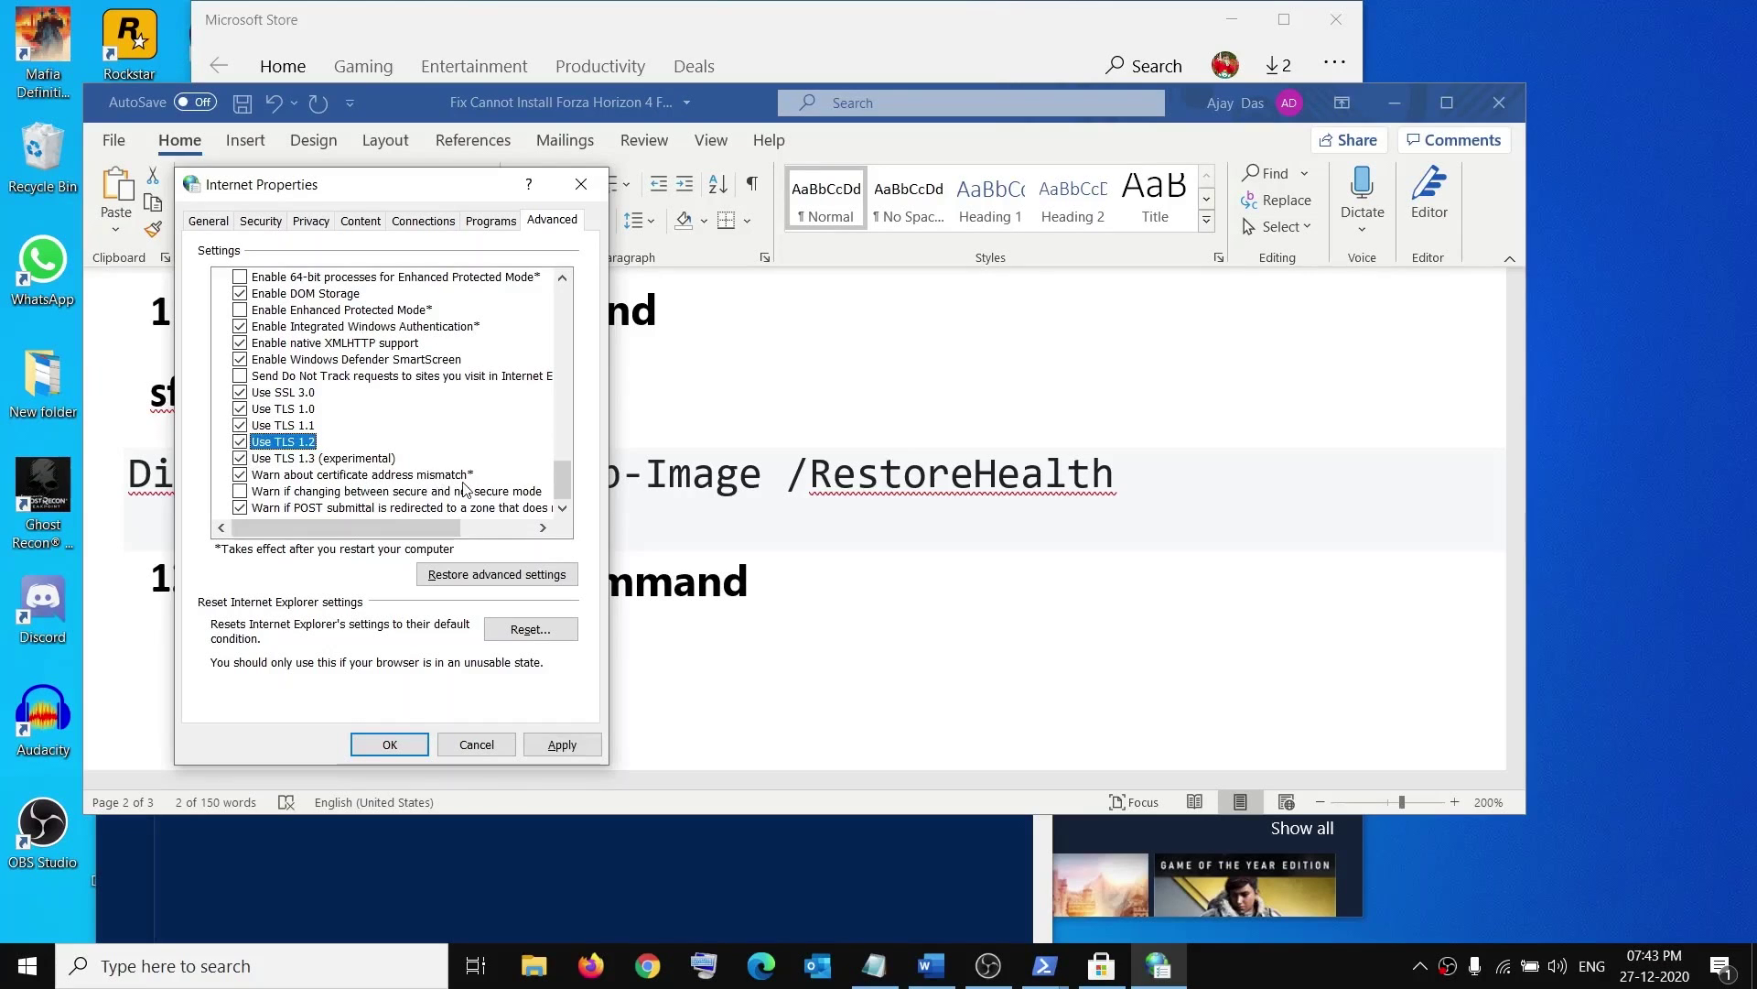
{"action": "left_click", "coordinate": [562, 745]}
{"action": "left_click", "coordinate": [389, 744]}
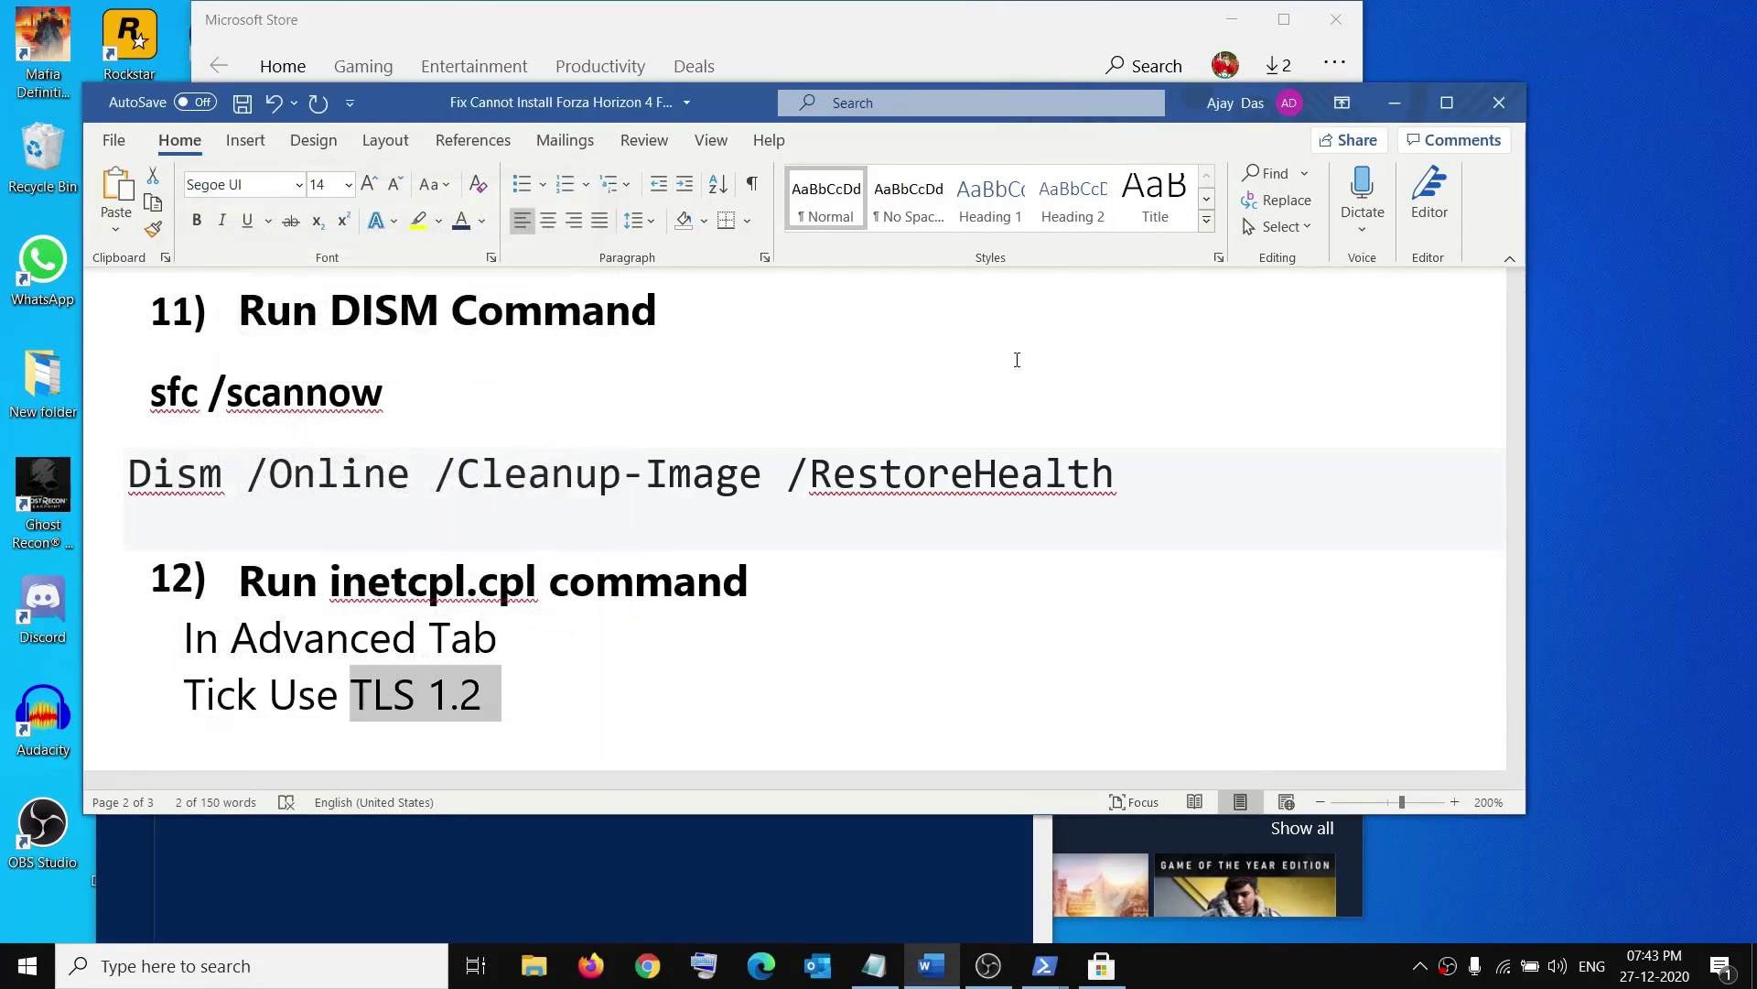